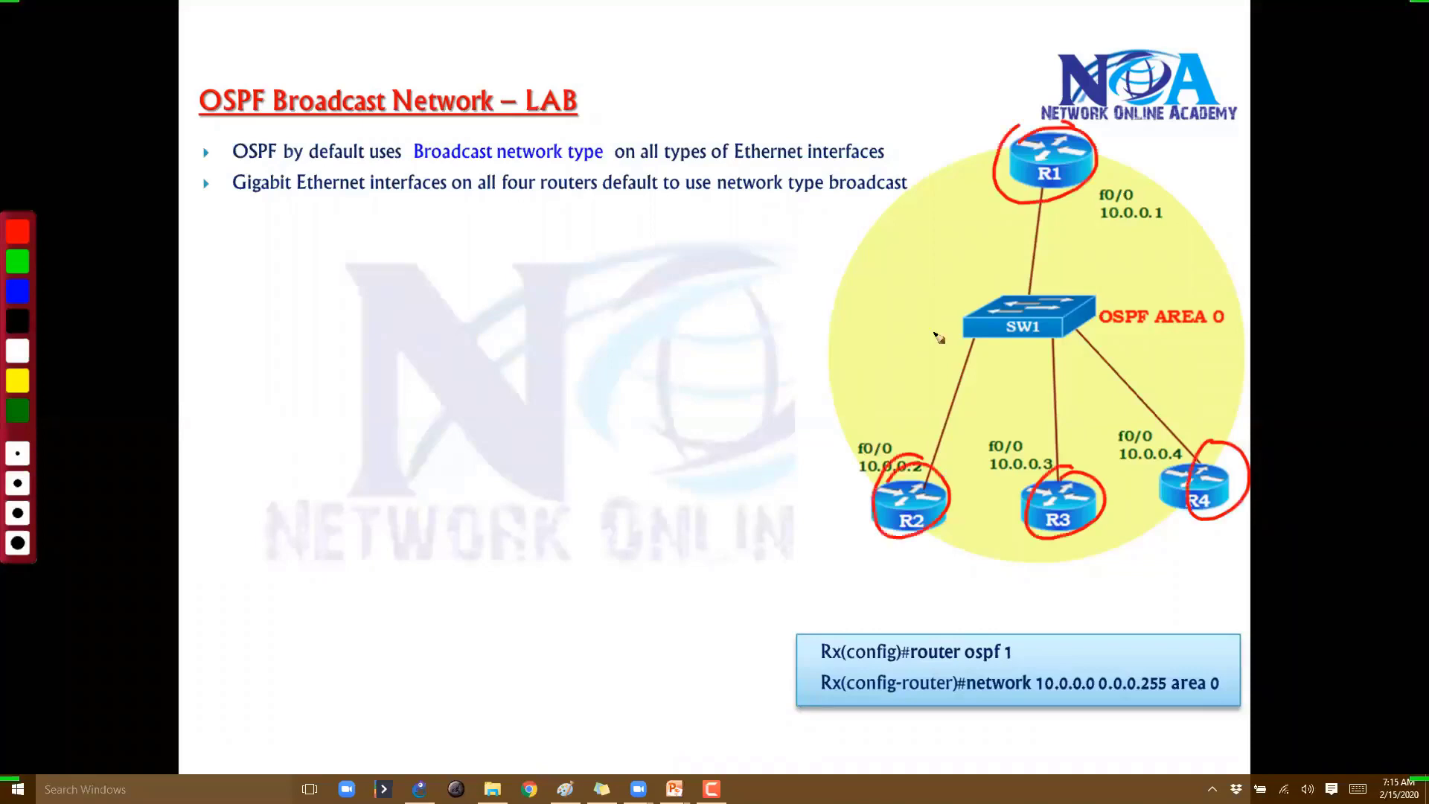
- Outline SW1 and trace its links to R1, R2, R3 and R4 in black on the slide, and clear the annotations
{"action": "mouse_move", "coordinate": [940, 338]}
{"action": "left_mouse_down"}
{"action": "mouse_move", "coordinate": [1042, 296]}
{"action": "mouse_move", "coordinate": [1108, 297]}
{"action": "mouse_move", "coordinate": [1047, 335]}
{"action": "left_mouse_up"}
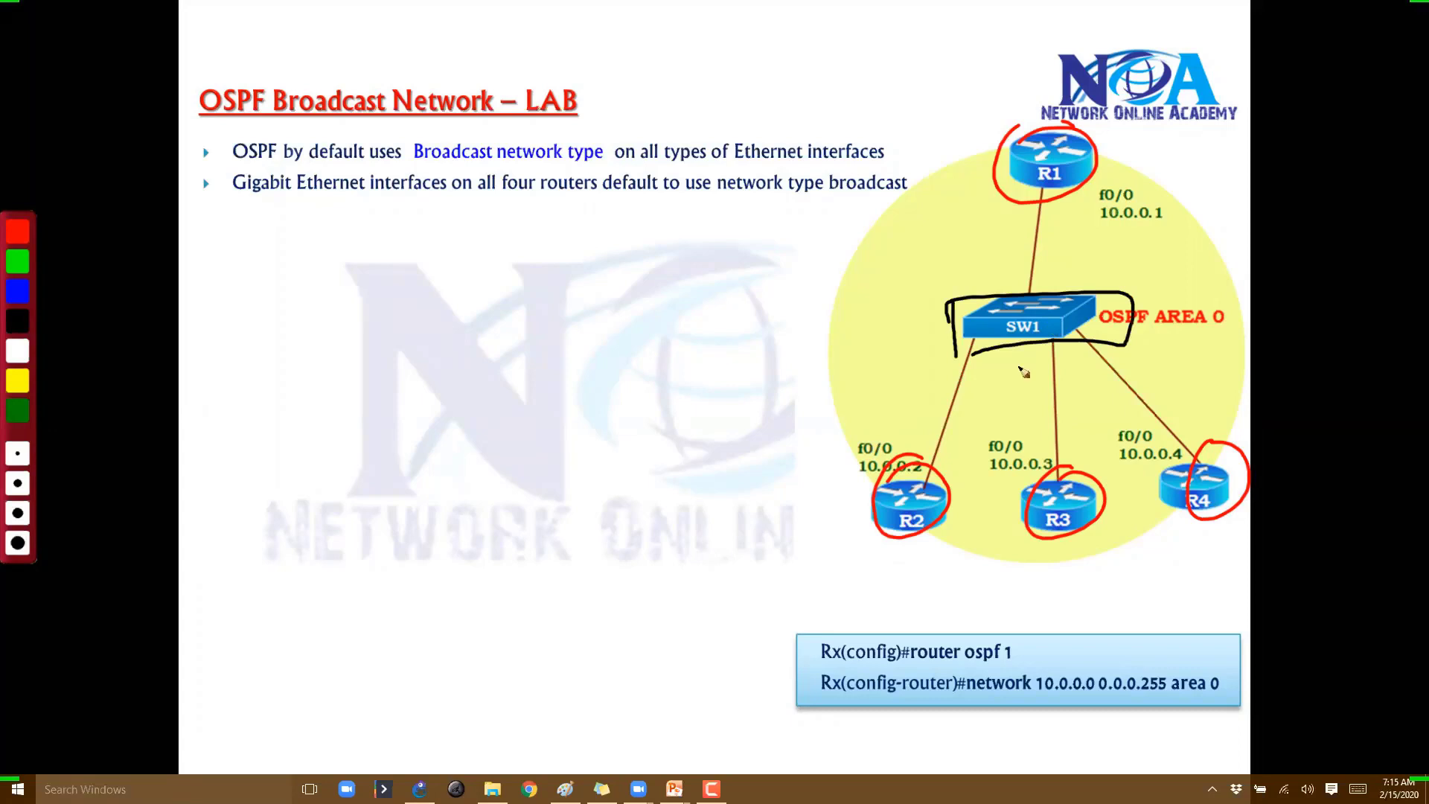
{"action": "left_click_drag", "start_coordinate": [1033, 304], "coordinate": [1037, 195]}
{"action": "left_click_drag", "start_coordinate": [962, 366], "coordinate": [936, 451]}
{"action": "left_click_drag", "start_coordinate": [1037, 333], "coordinate": [1047, 471]}
{"action": "left_click_drag", "start_coordinate": [1070, 340], "coordinate": [1171, 447]}
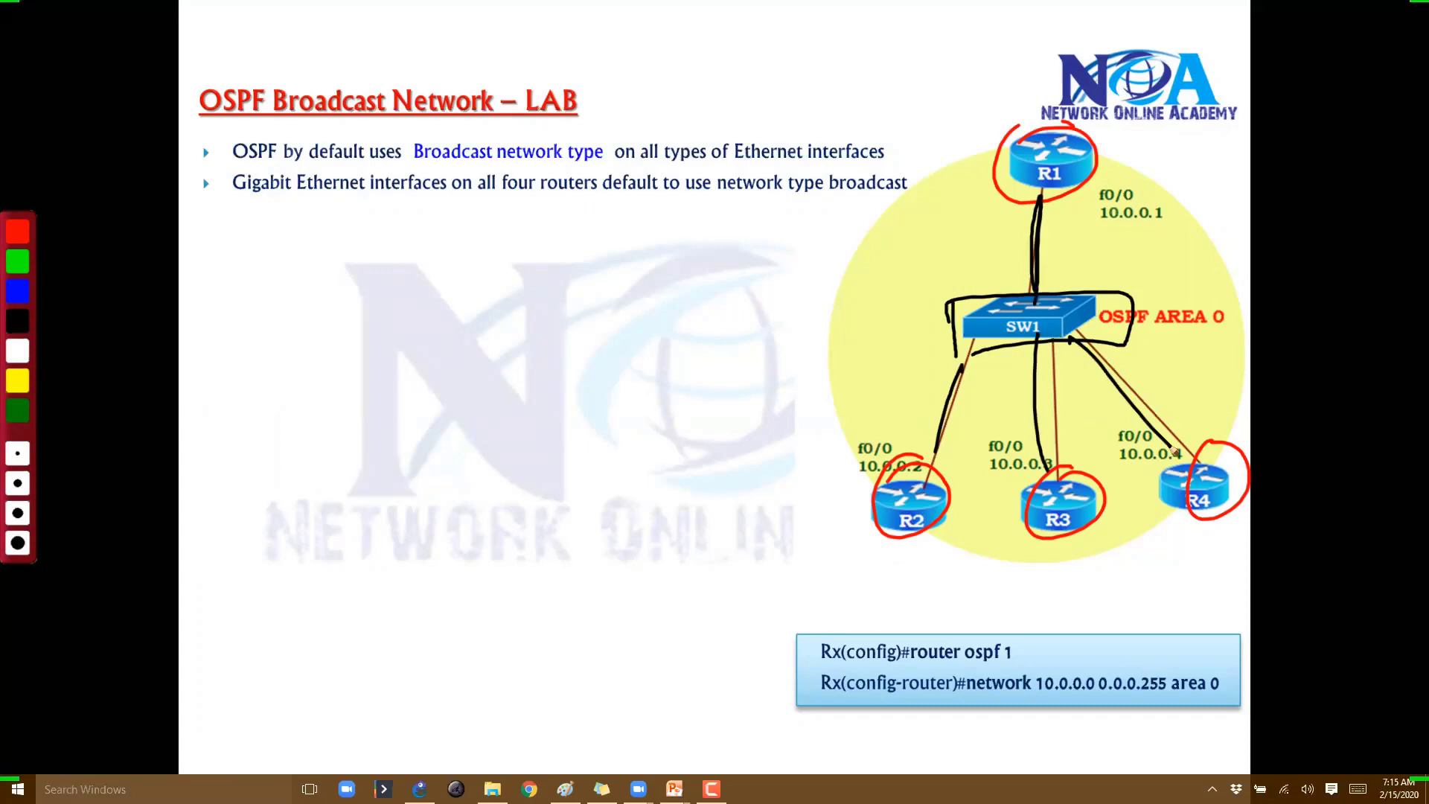
{"action": "left_click_drag", "start_coordinate": [929, 292], "coordinate": [939, 354]}
{"action": "left_click_drag", "start_coordinate": [798, 629], "coordinate": [794, 655]}
{"action": "key", "text": "Escape"}
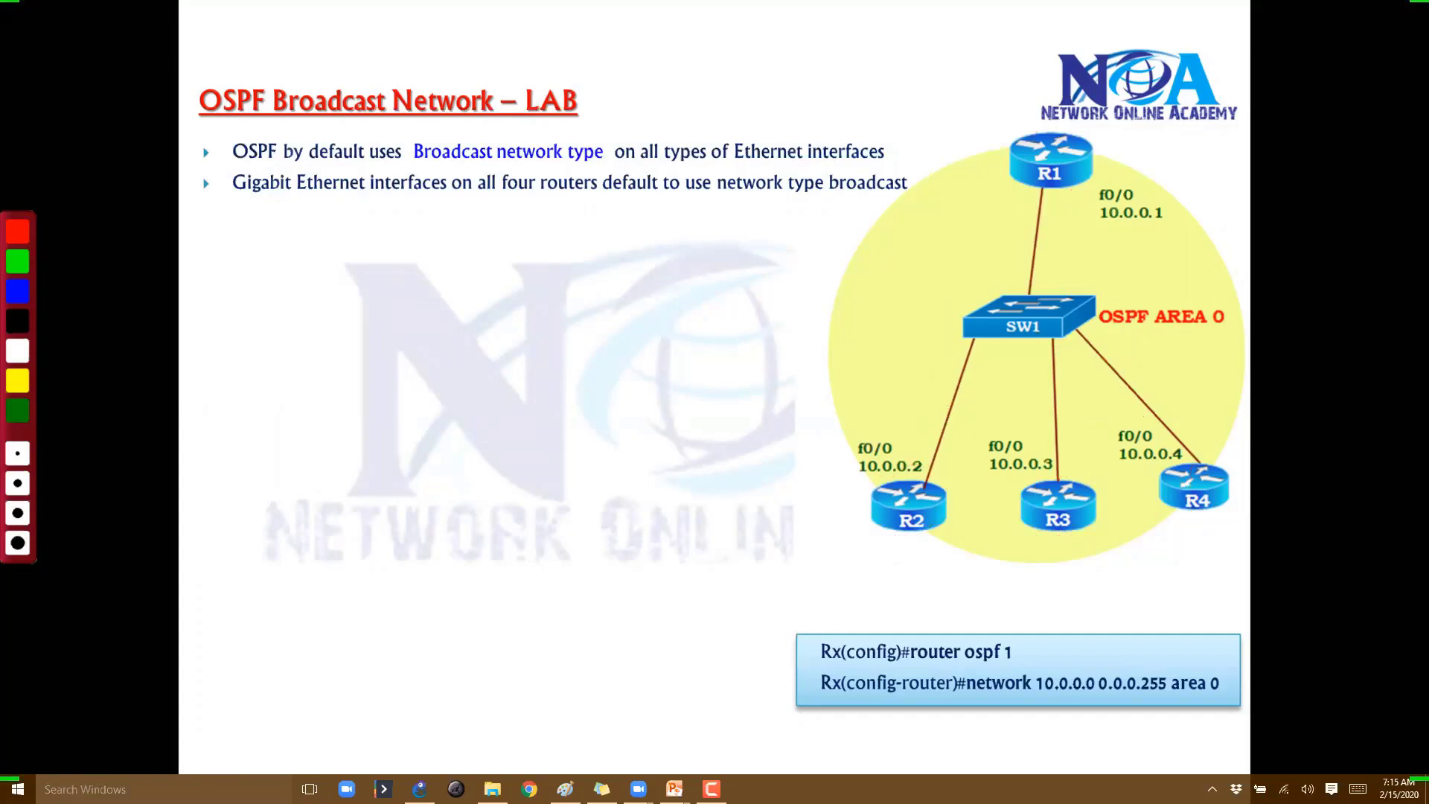
{"action": "key", "text": "Escape"}
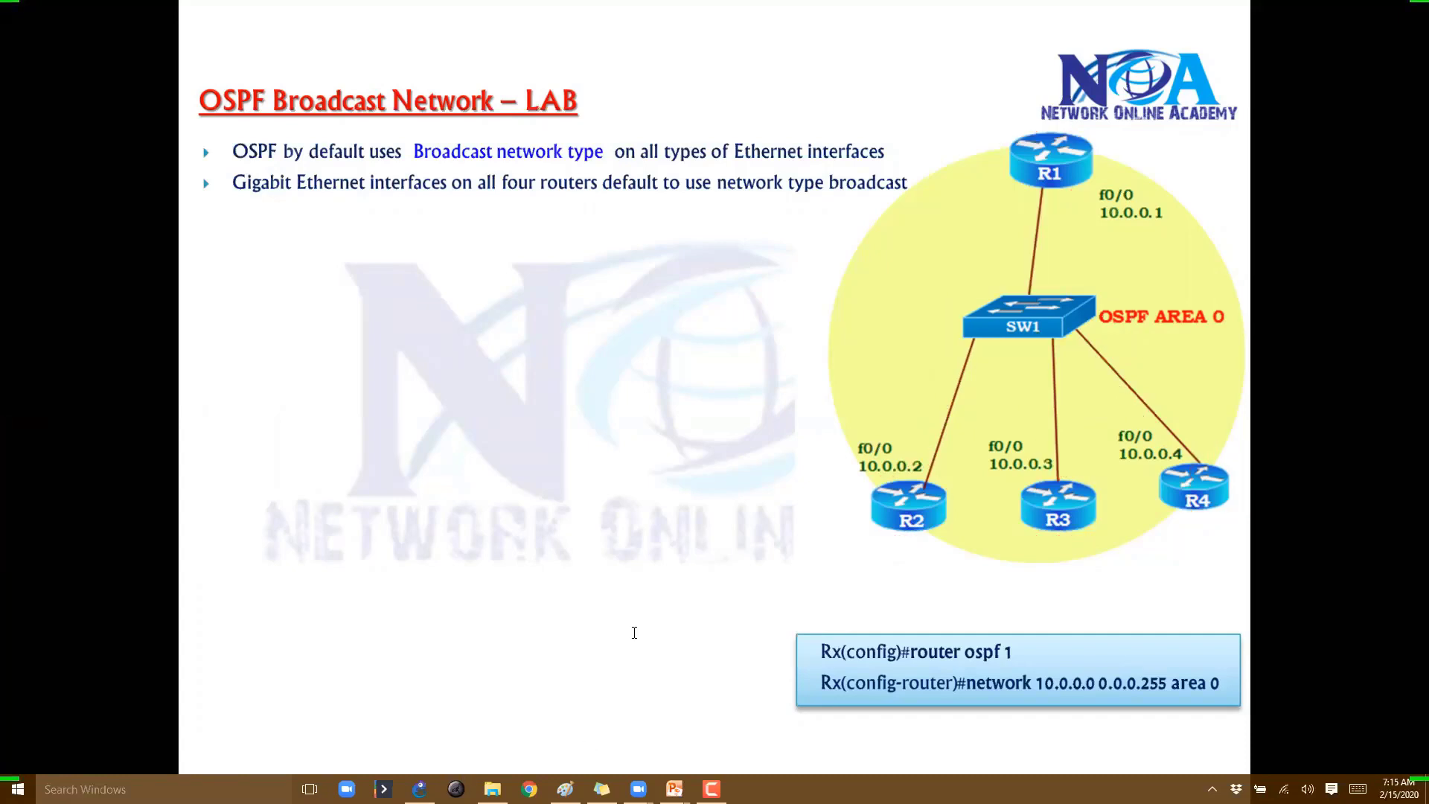
- Switch to GNS3 and connect routers R2 and R1 to Switch1 with links
{"action": "key", "text": "alt+Tab"}
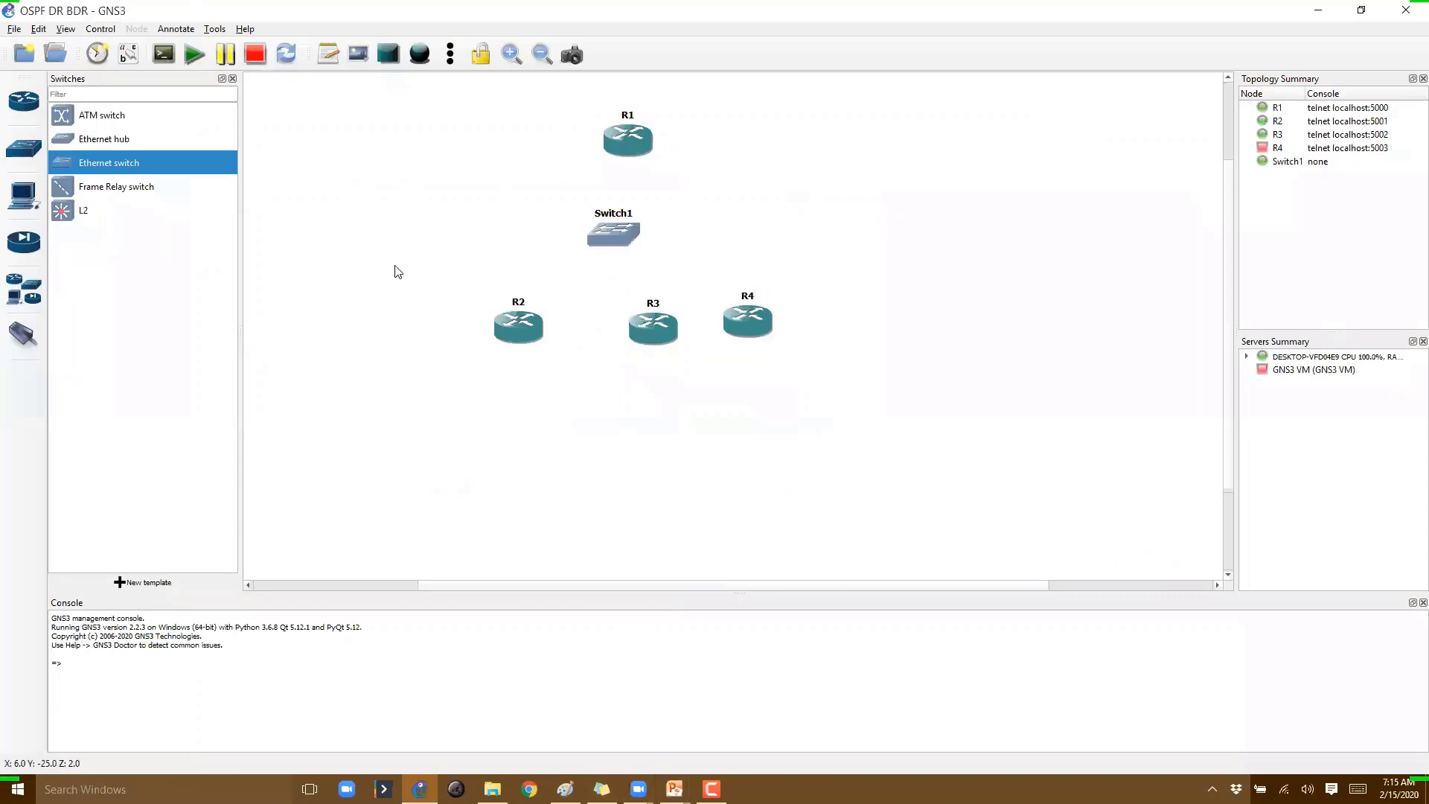
{"action": "left_click", "coordinate": [22, 337]}
{"action": "left_click", "coordinate": [616, 242]}
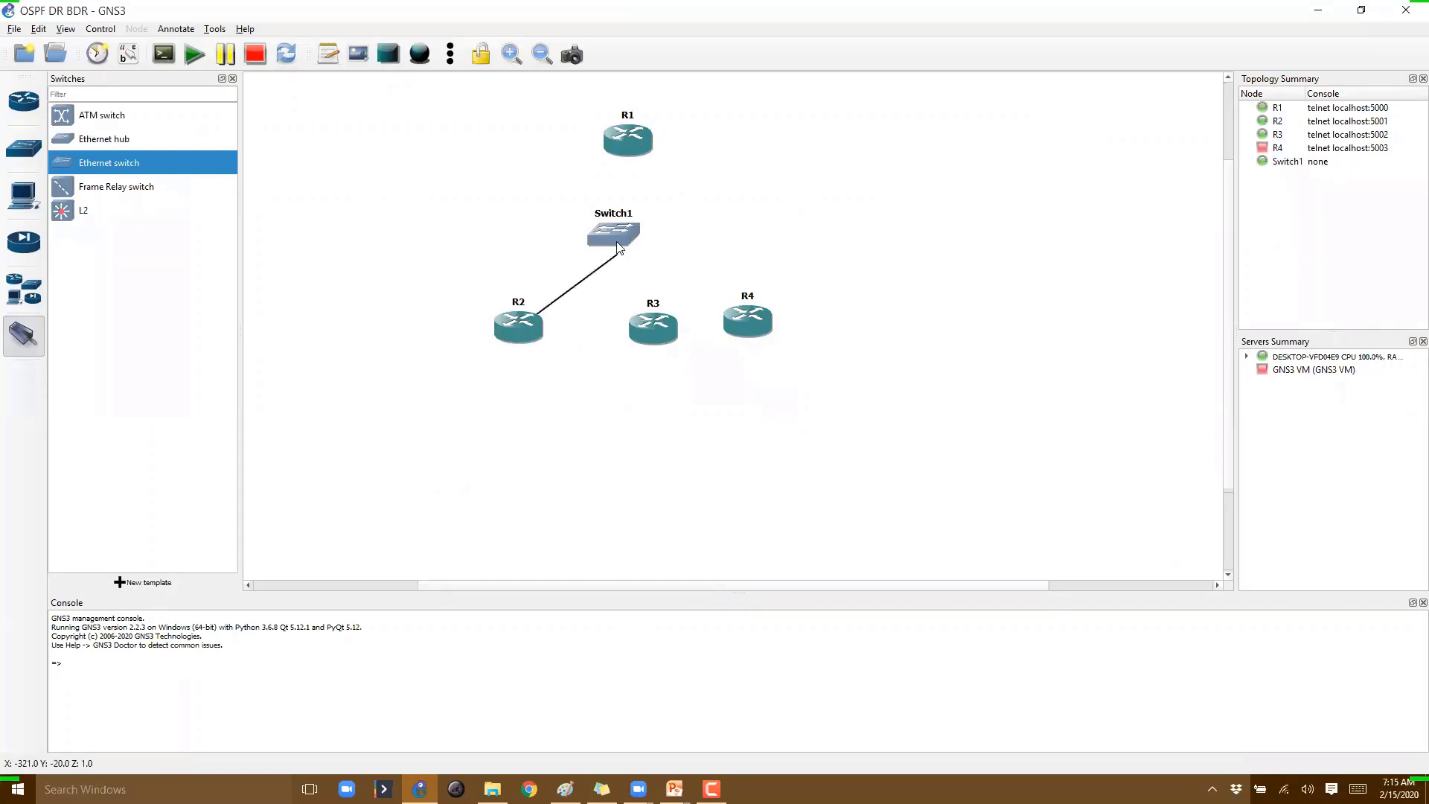
{"action": "left_click", "coordinate": [620, 138]}
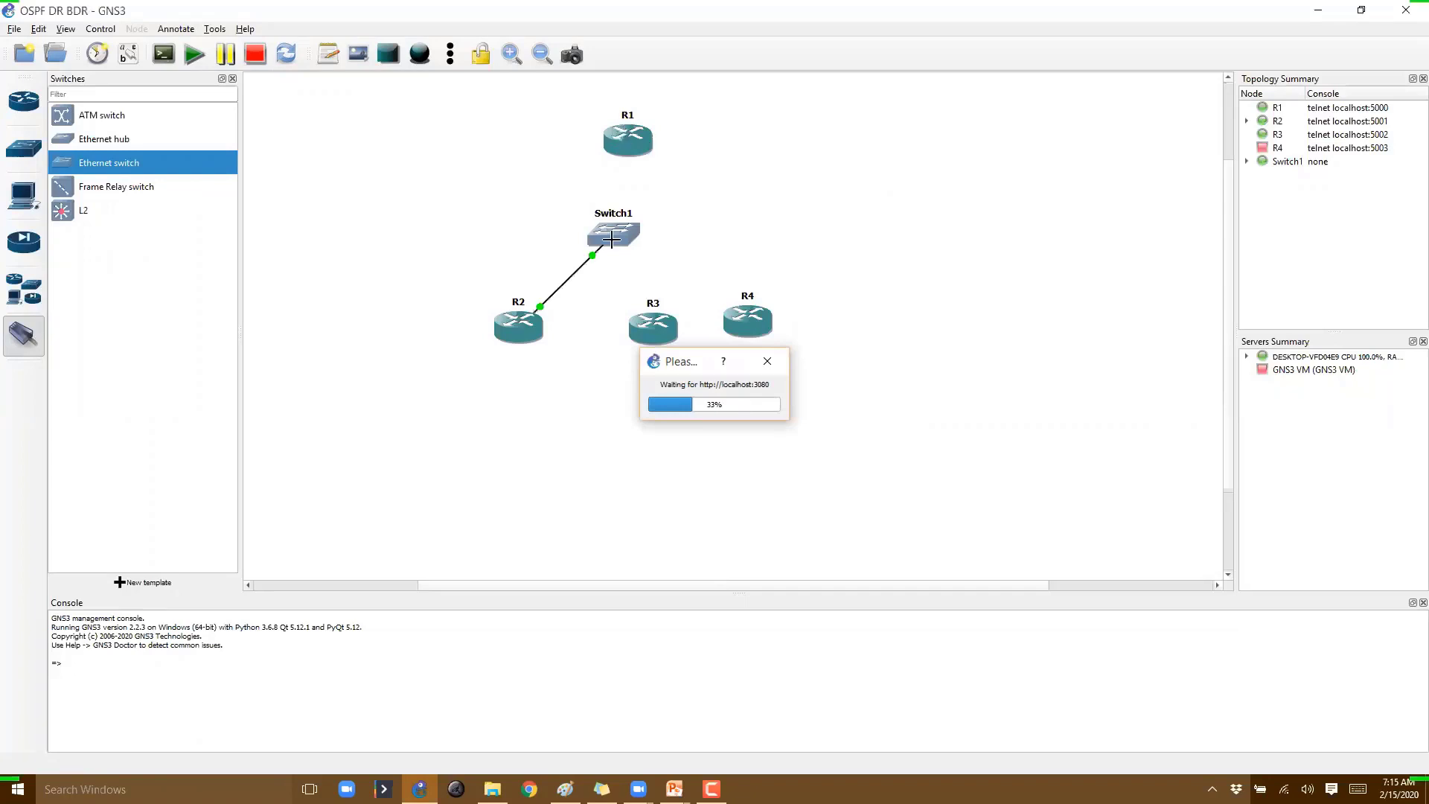
{"action": "left_click", "coordinate": [648, 267]}
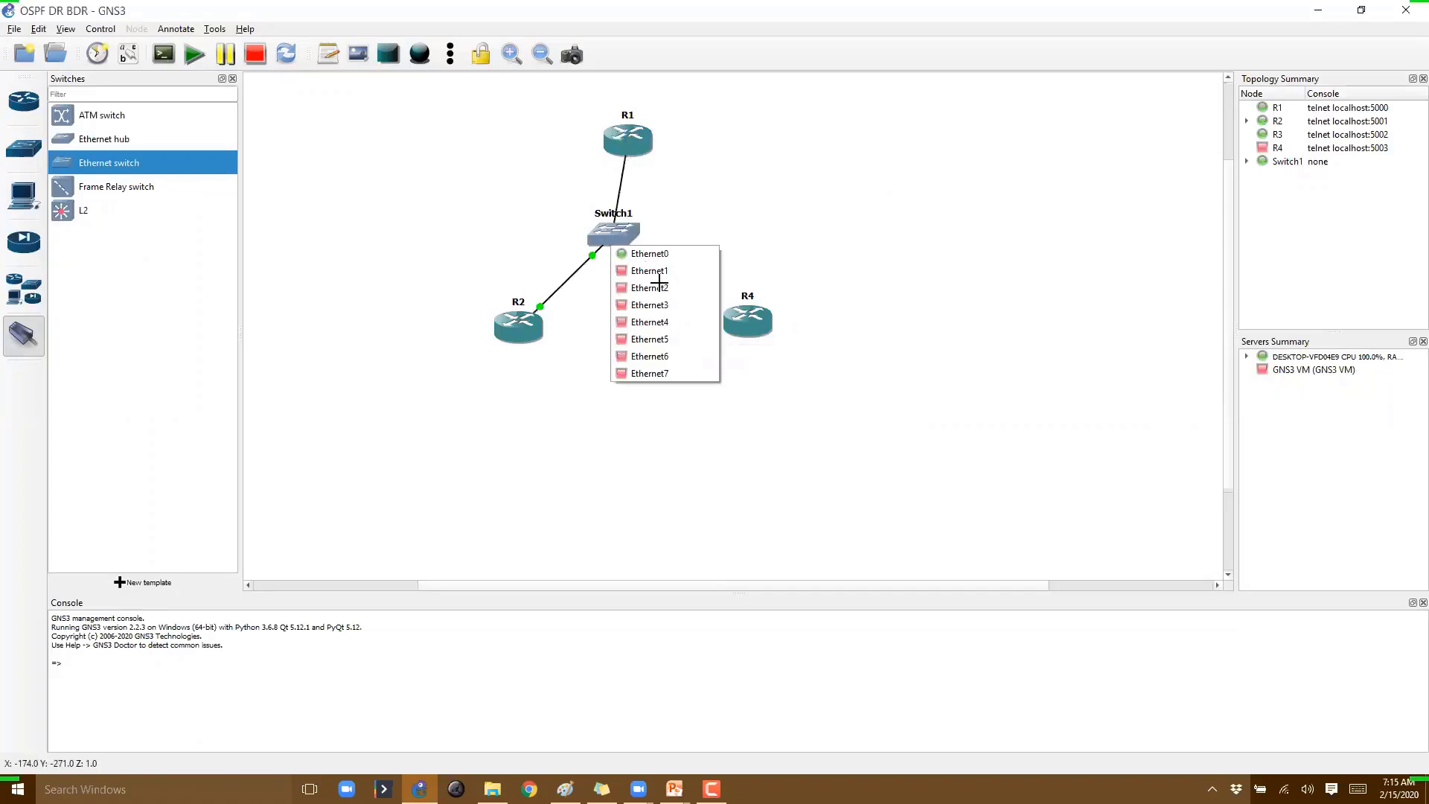
{"action": "left_click", "coordinate": [659, 282]}
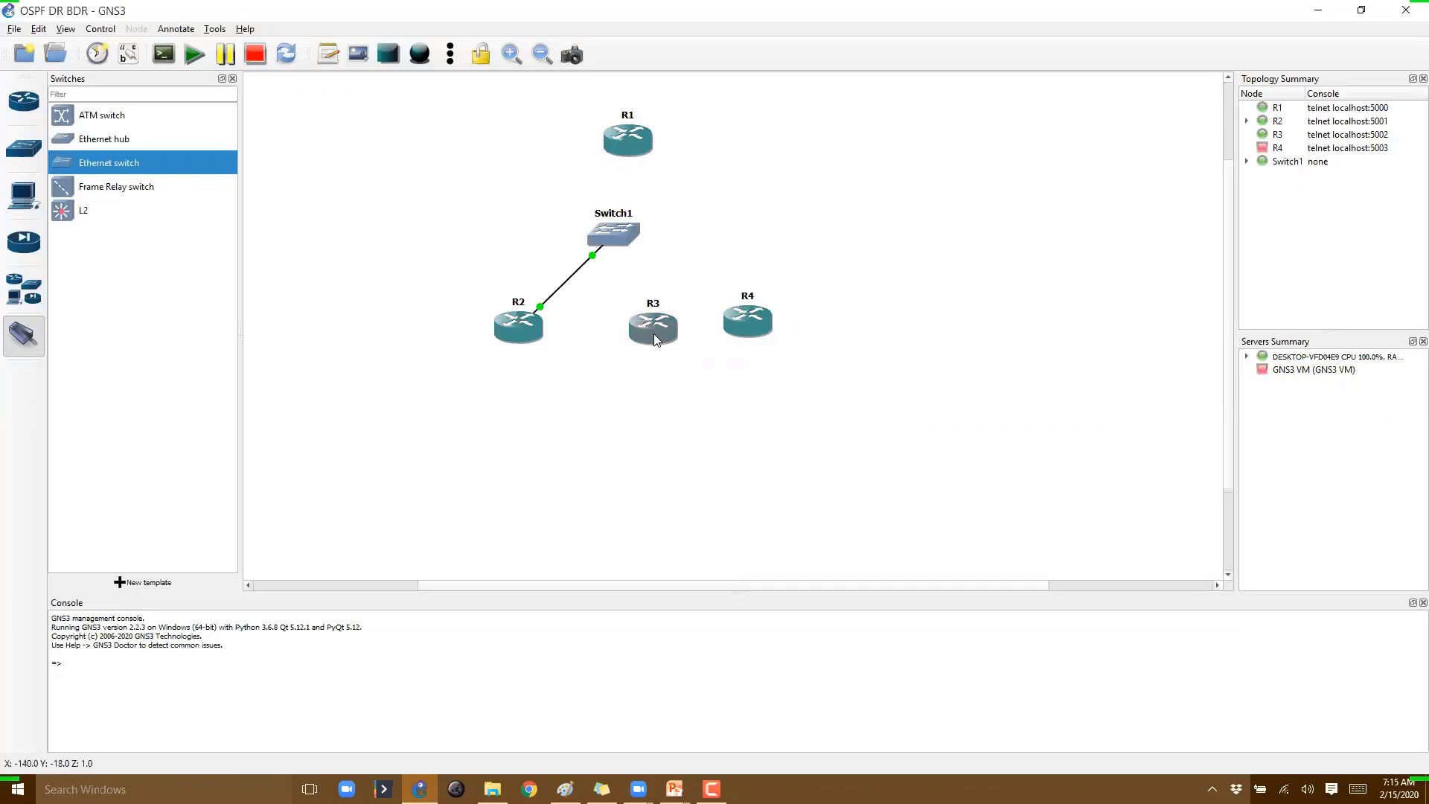
- Connect routers R3 and R4 to free Ethernet ports on Switch1
{"action": "left_click", "coordinate": [654, 335]}
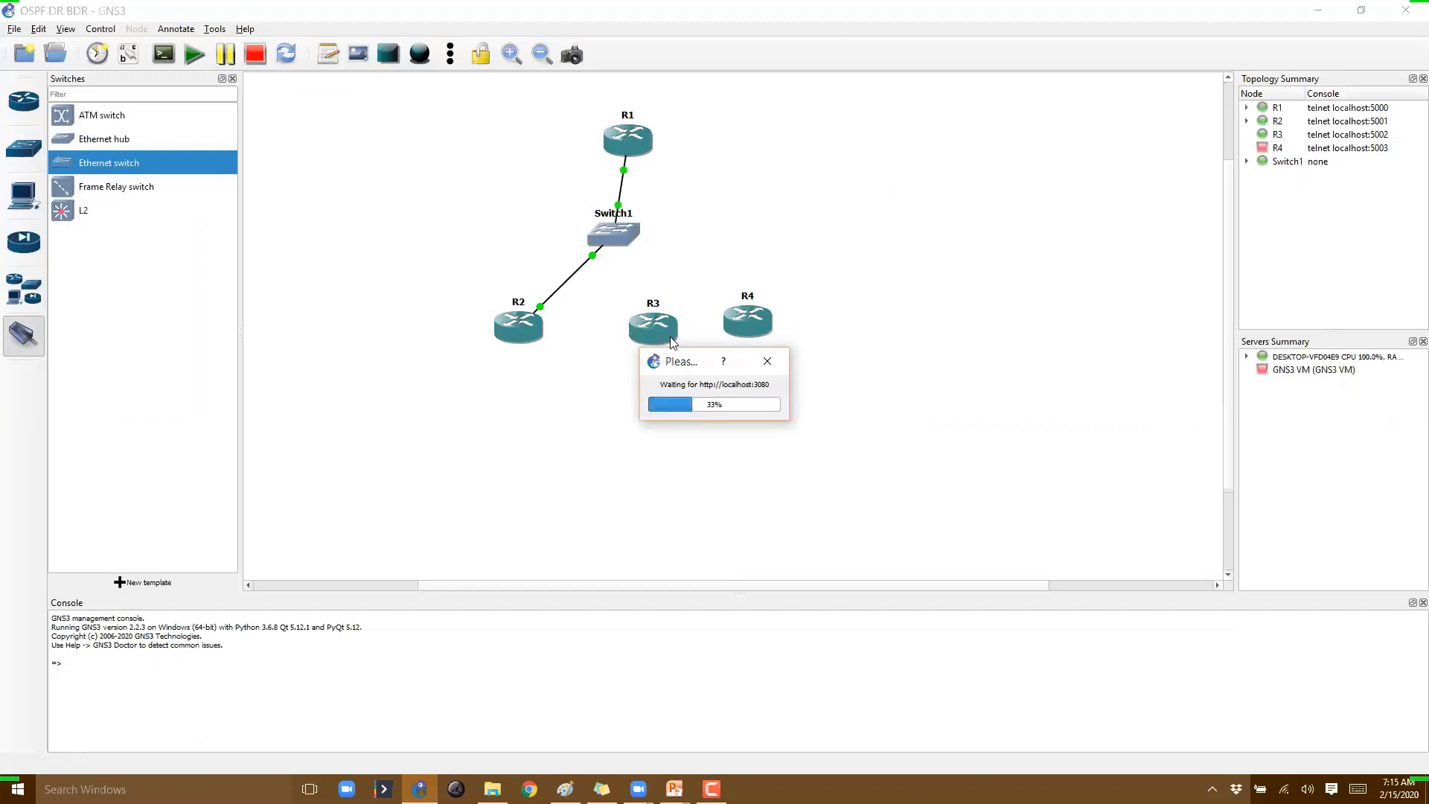
{"action": "left_click", "coordinate": [615, 233]}
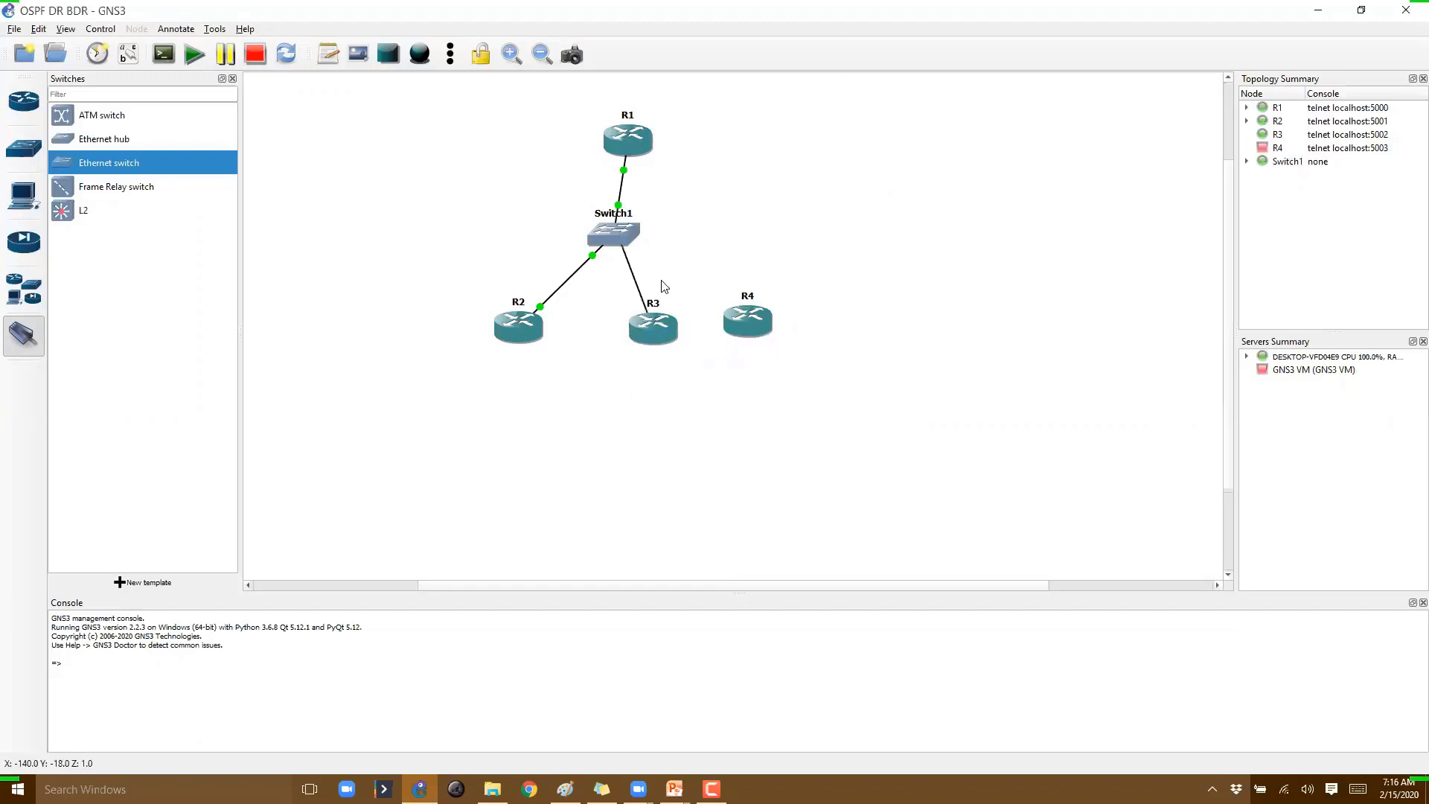
{"action": "left_click", "coordinate": [661, 278]}
{"action": "left_click", "coordinate": [639, 459]}
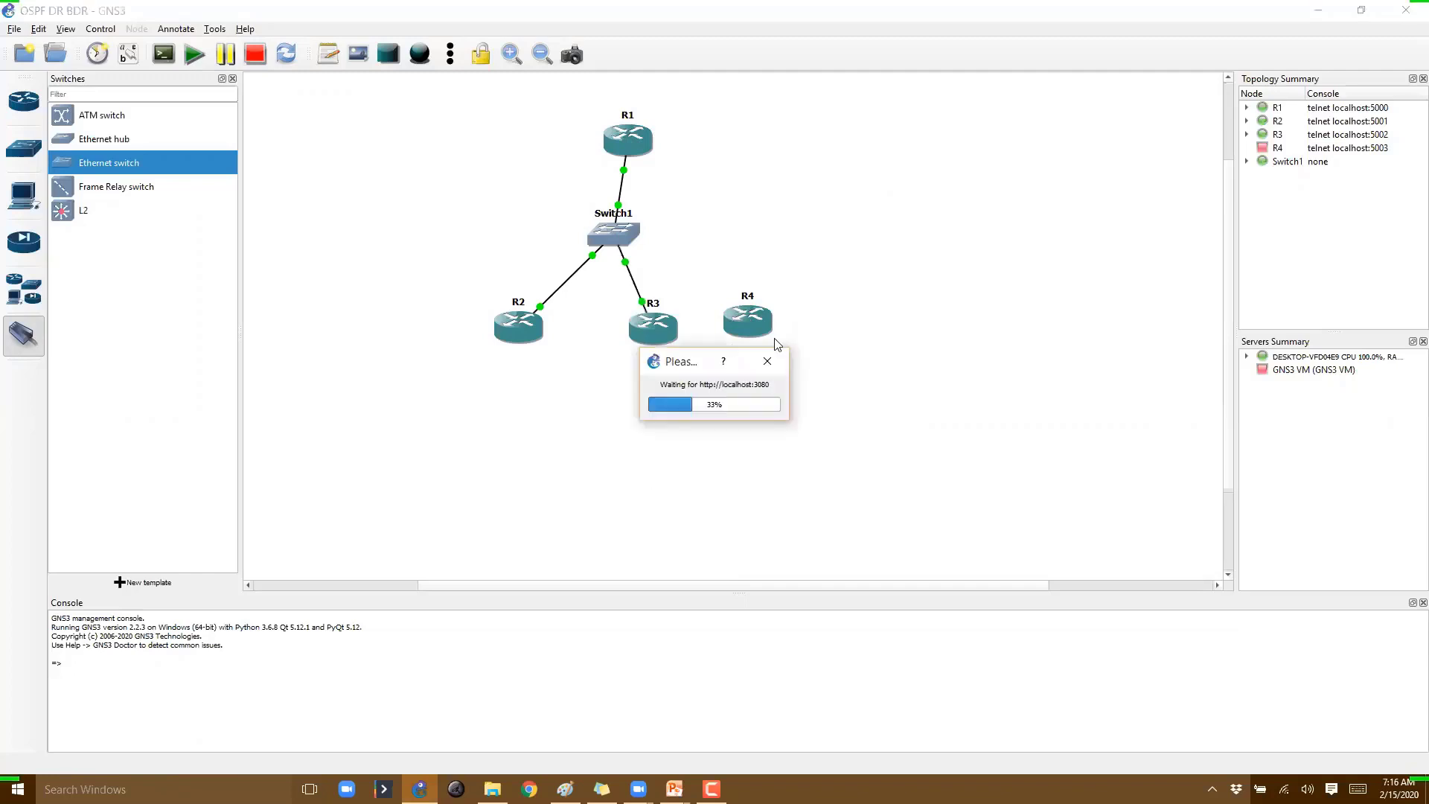
{"action": "left_click", "coordinate": [743, 322]}
{"action": "left_click", "coordinate": [617, 238]}
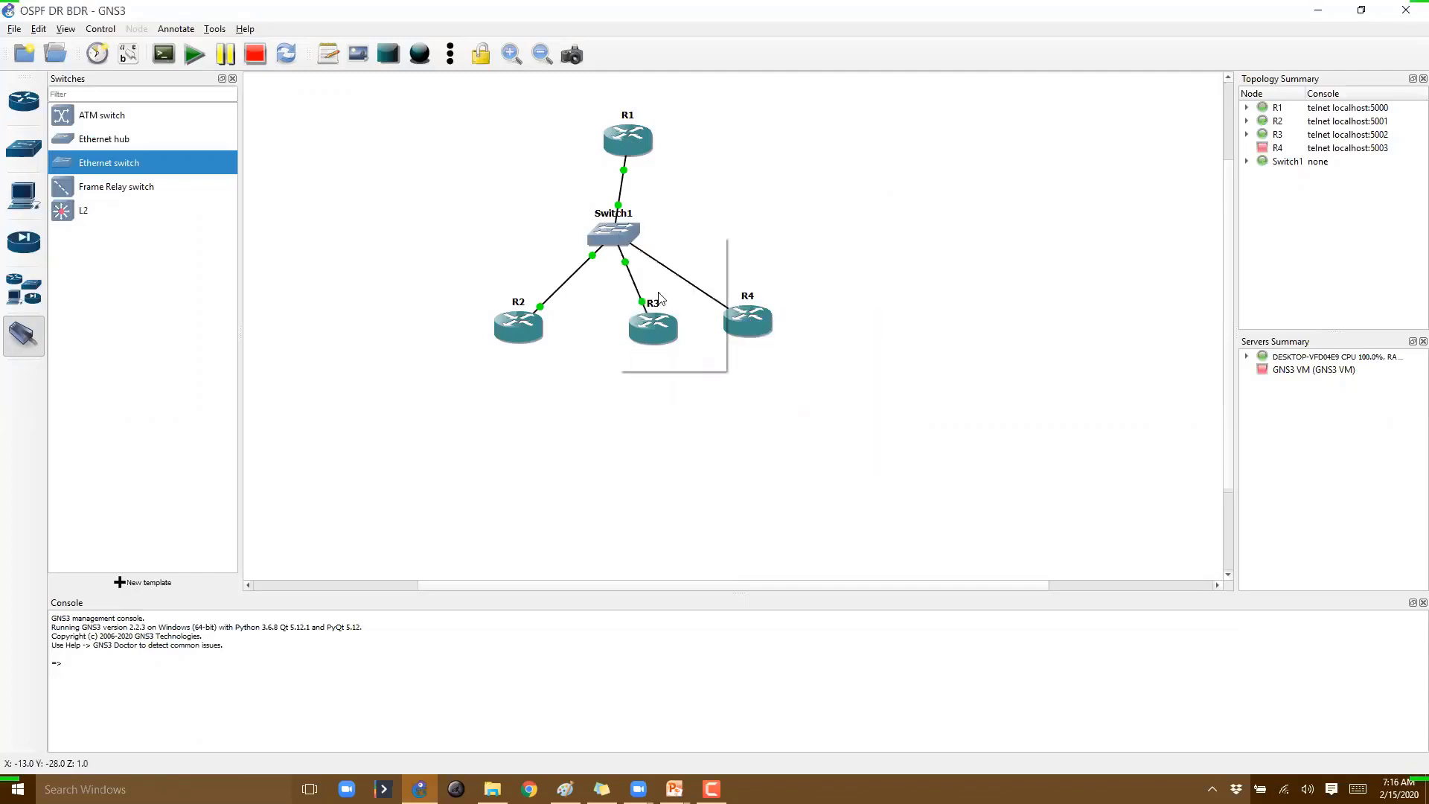
{"action": "left_click", "coordinate": [683, 298]}
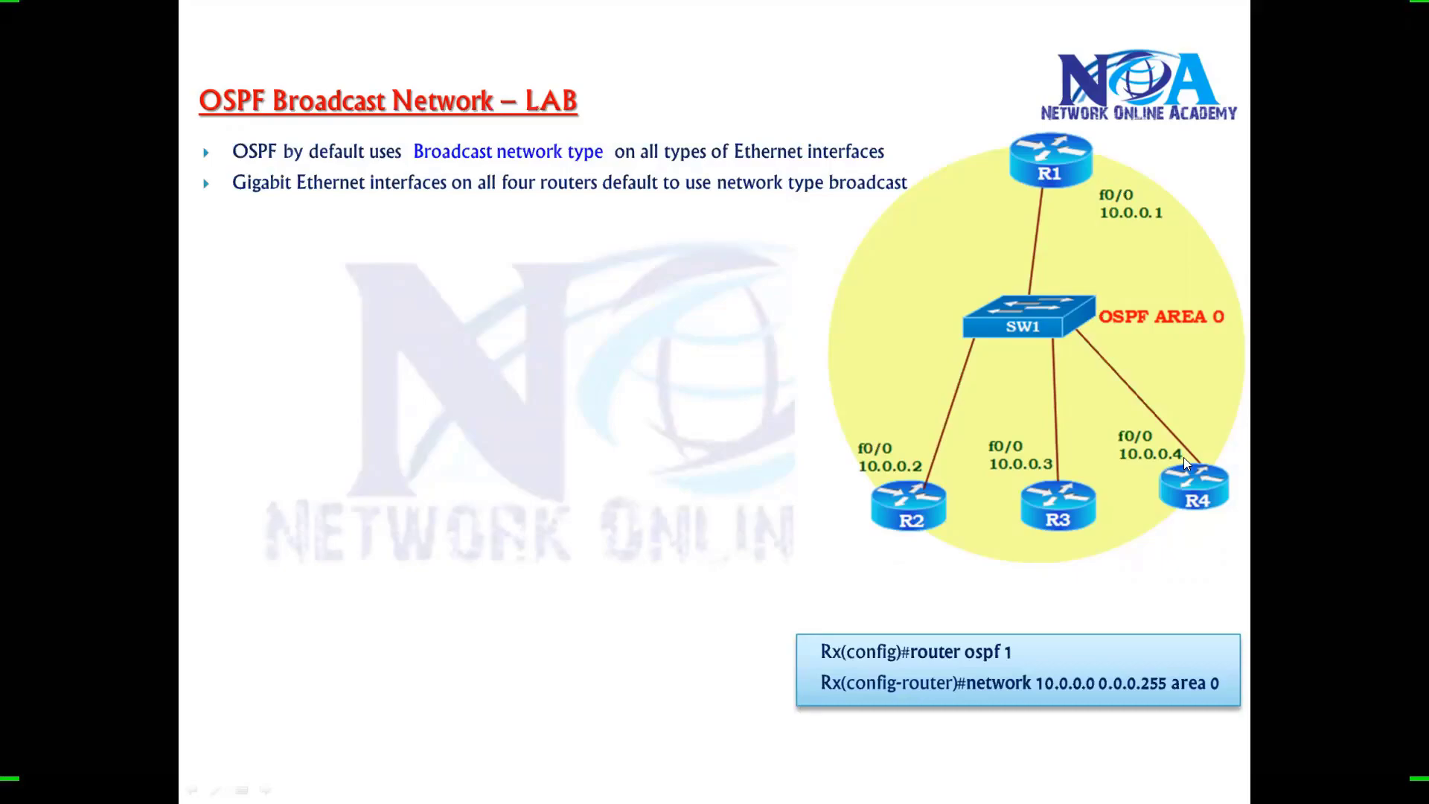
- Return to the GNS3 topology and start router R4
{"action": "key", "text": "alt+Tab"}
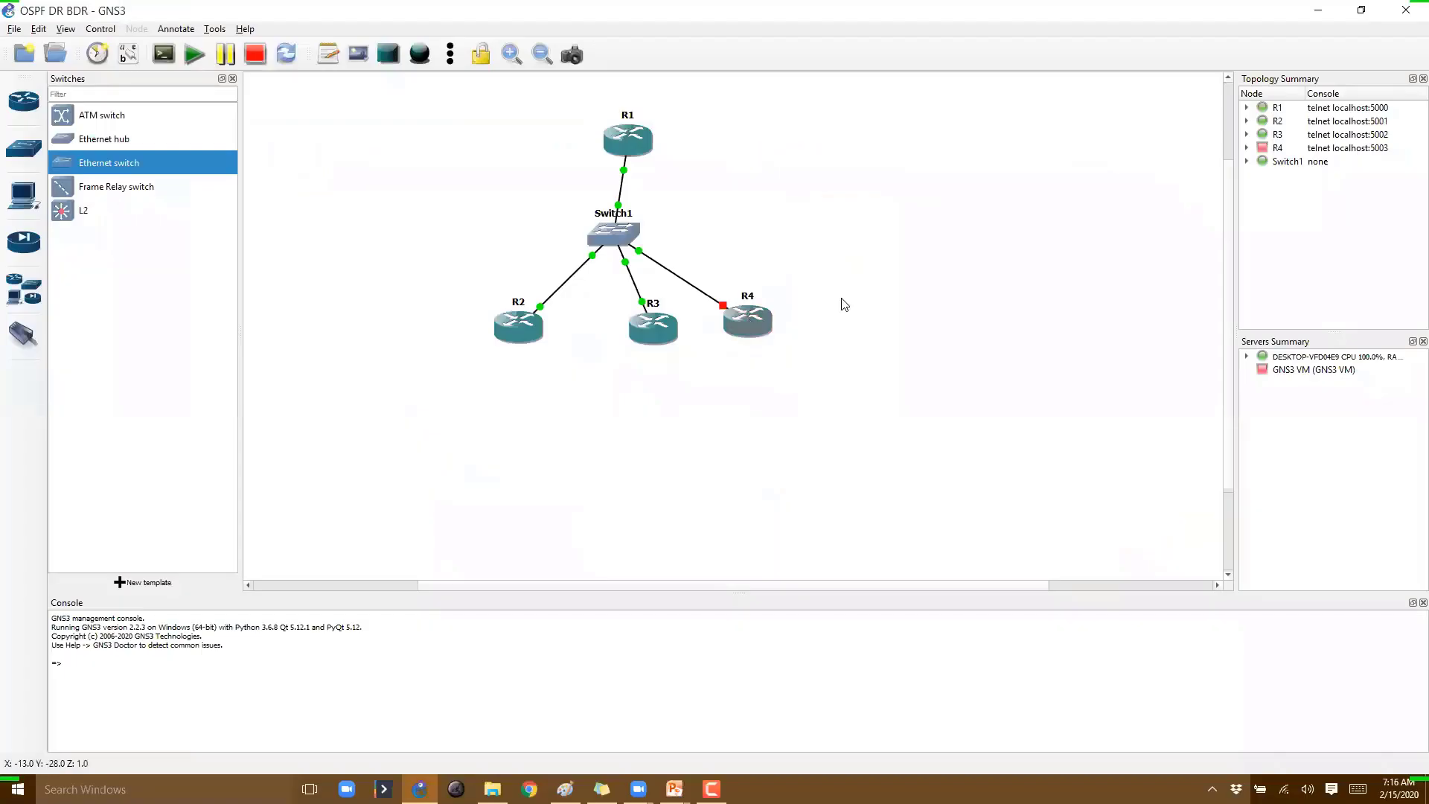
{"action": "right_click", "coordinate": [748, 318]}
{"action": "left_click", "coordinate": [781, 376]}
- Open the console of R1 and the consoles of R2, R3 and R4 together
{"action": "right_click", "coordinate": [621, 140]}
{"action": "left_click", "coordinate": [657, 166]}
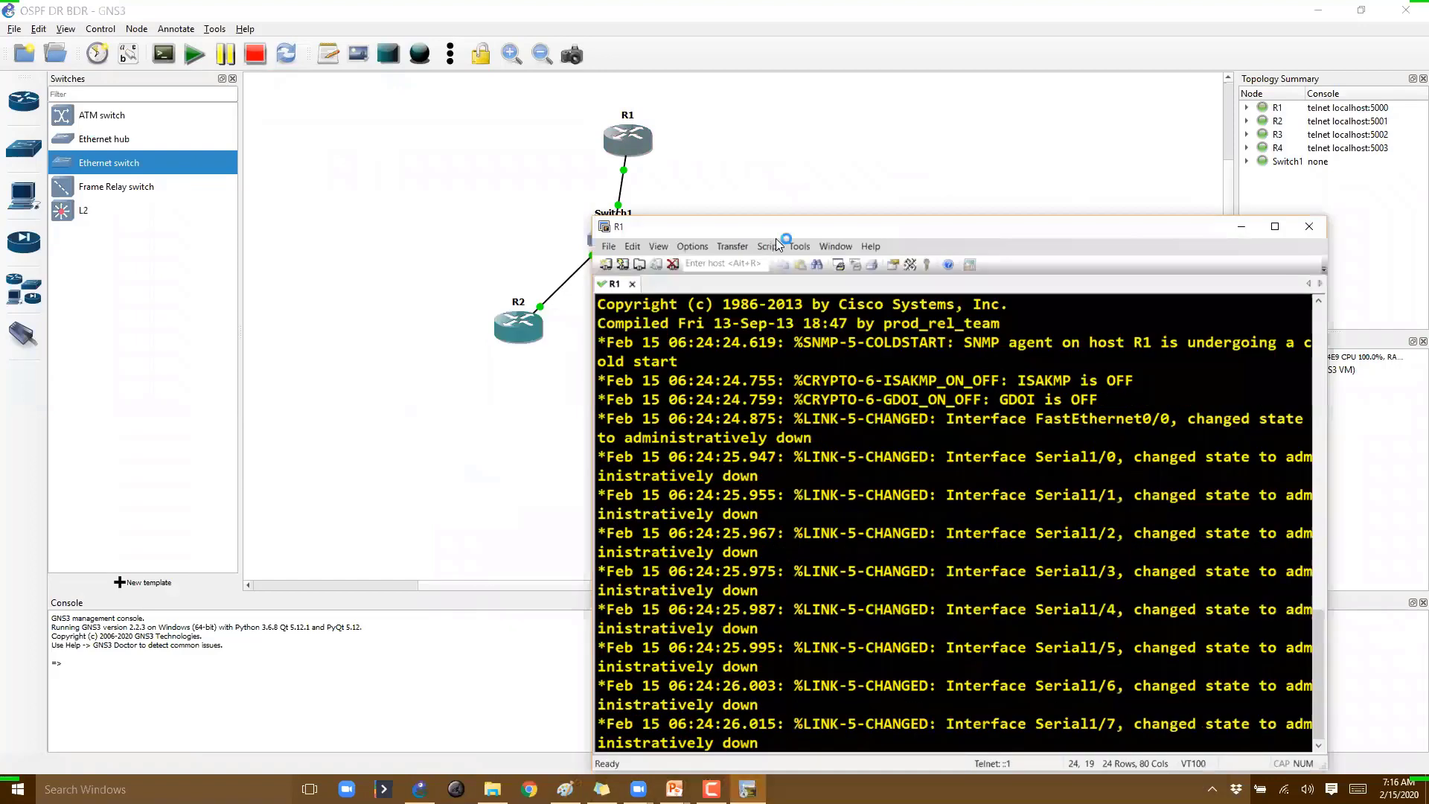
{"action": "left_click_drag", "start_coordinate": [508, 320], "coordinate": [781, 239]}
{"action": "right_click", "coordinate": [825, 306]}
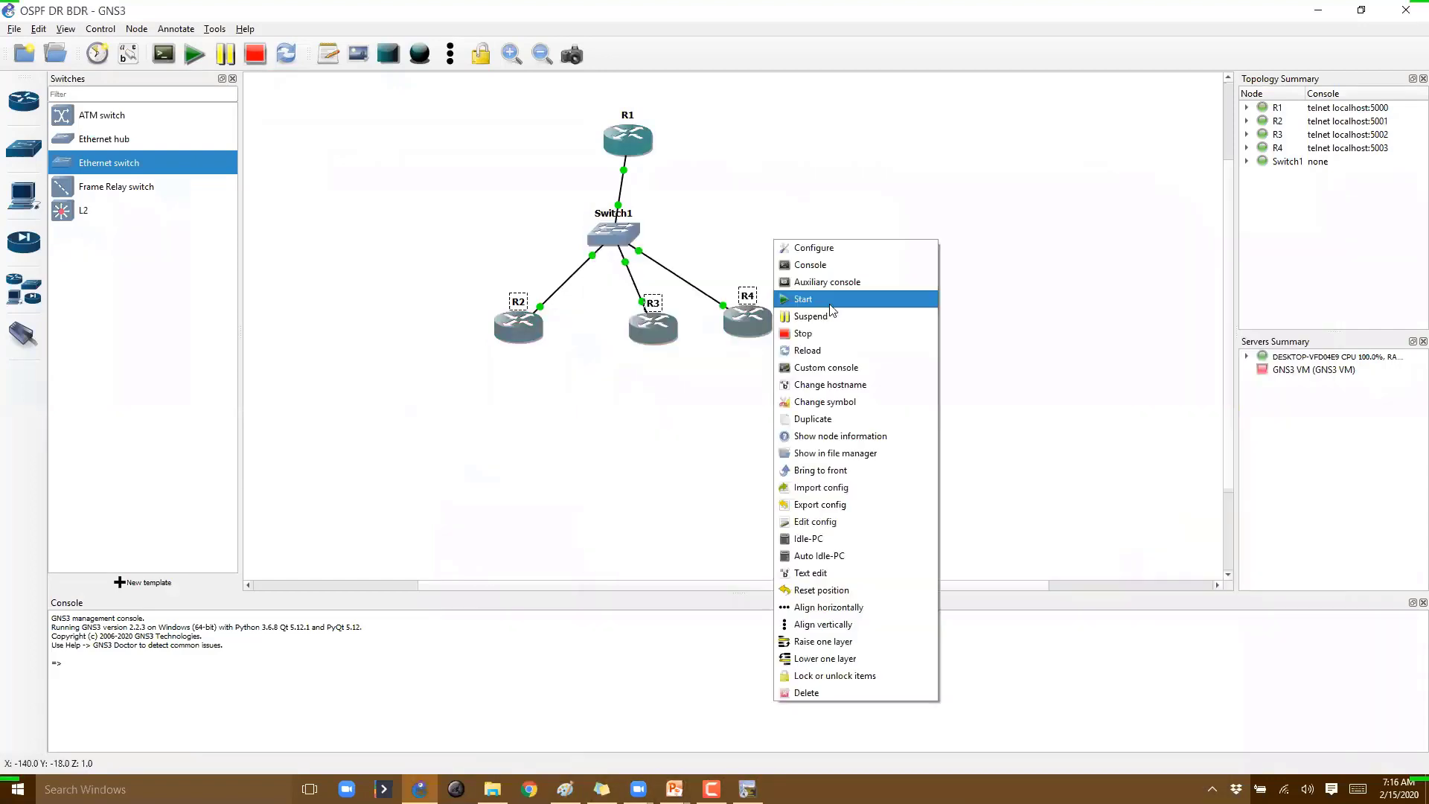
{"action": "left_click", "coordinate": [810, 266]}
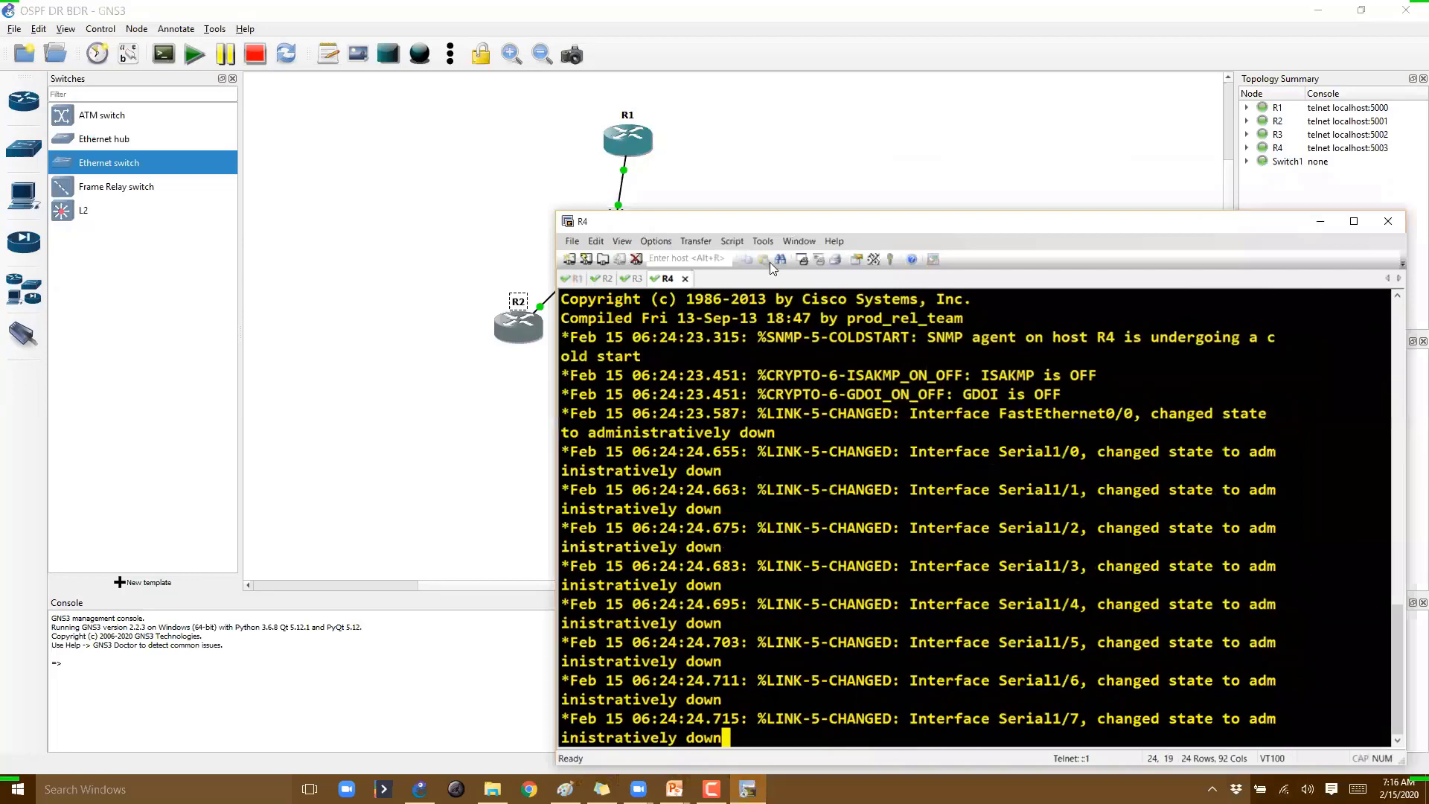
- Show R1's console over the topology picture in Paint and enter global configuration mode on R1
{"action": "key", "text": "alt+Tab"}
{"action": "key", "text": "alt+Tab"}
{"action": "left_click", "coordinate": [523, 171]}
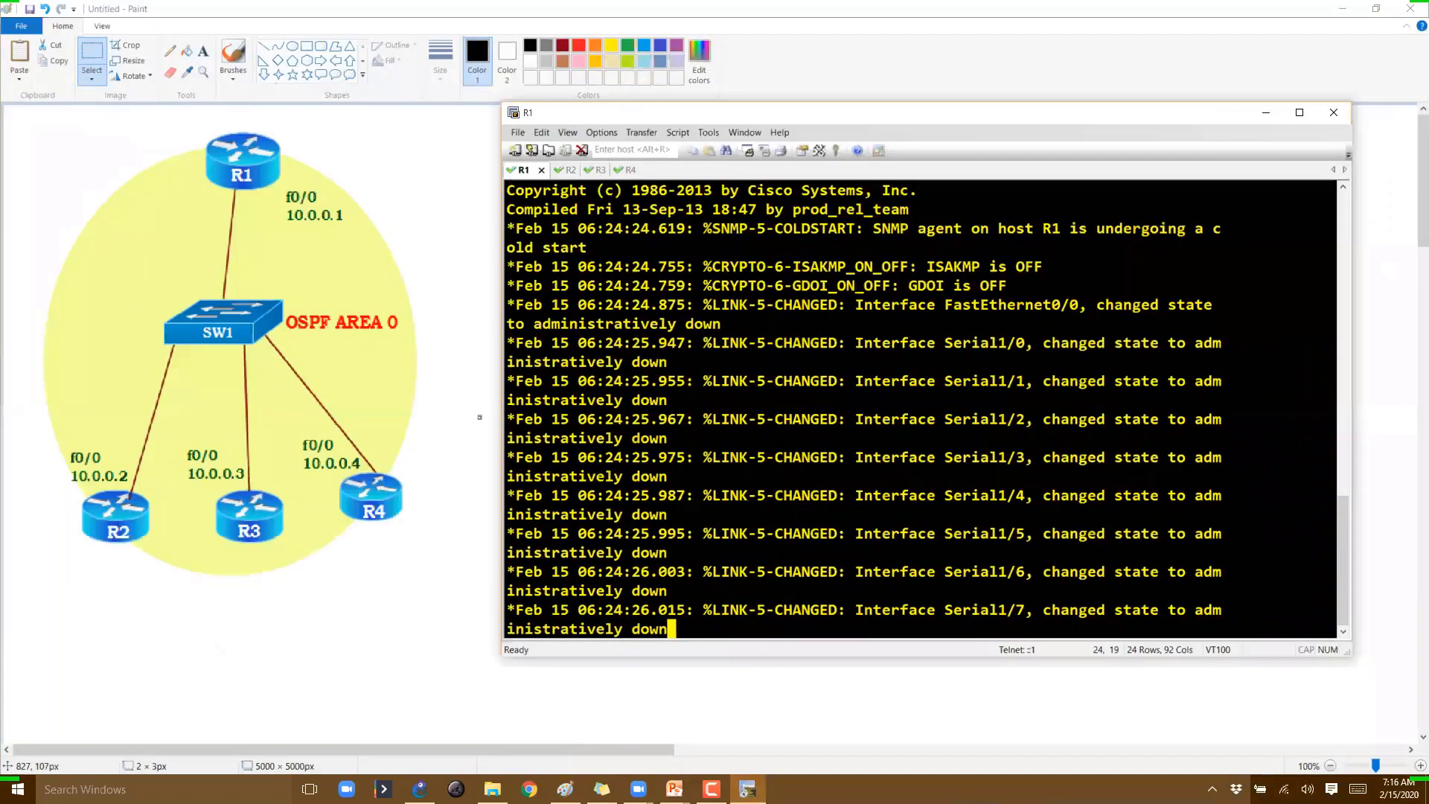
{"action": "key", "text": "Return"}
{"action": "key", "text": "Return"}
{"action": "key", "text": "Return"}
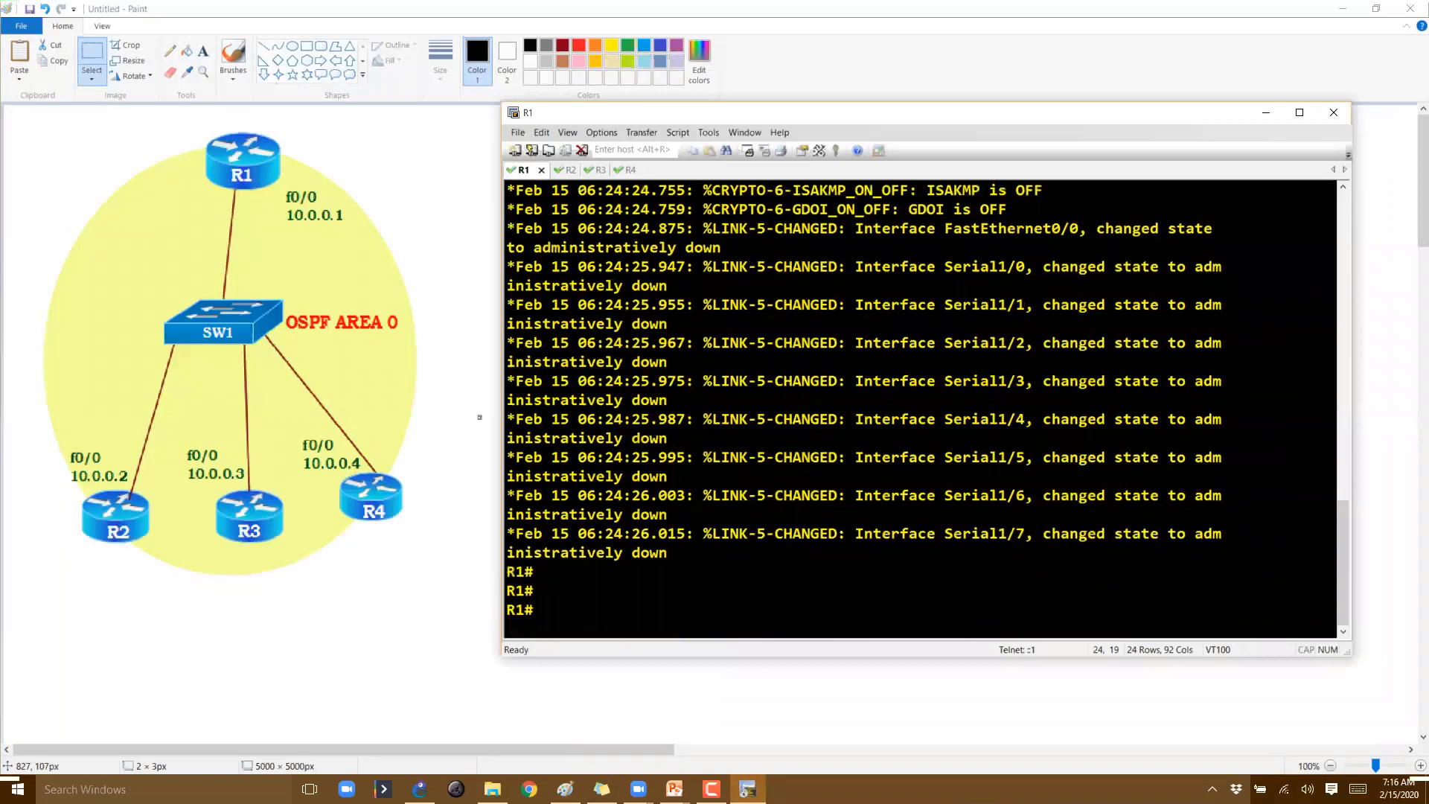
{"action": "type", "text": "e en"}
{"action": "key", "text": "Return"}
{"action": "key", "text": "Return"}
{"action": "type", "text": "cofn tr"}
{"action": "key", "text": "Return"}
{"action": "key", "text": "Return"}
{"action": "type", "text": "conf t"}
{"action": "key", "text": "Return"}
- Configure OSPF process 1 on R1 and advertise network 10.0.0.0 with wildcard 0.255.255.255 in area 0
{"action": "type", "text": "rout"}
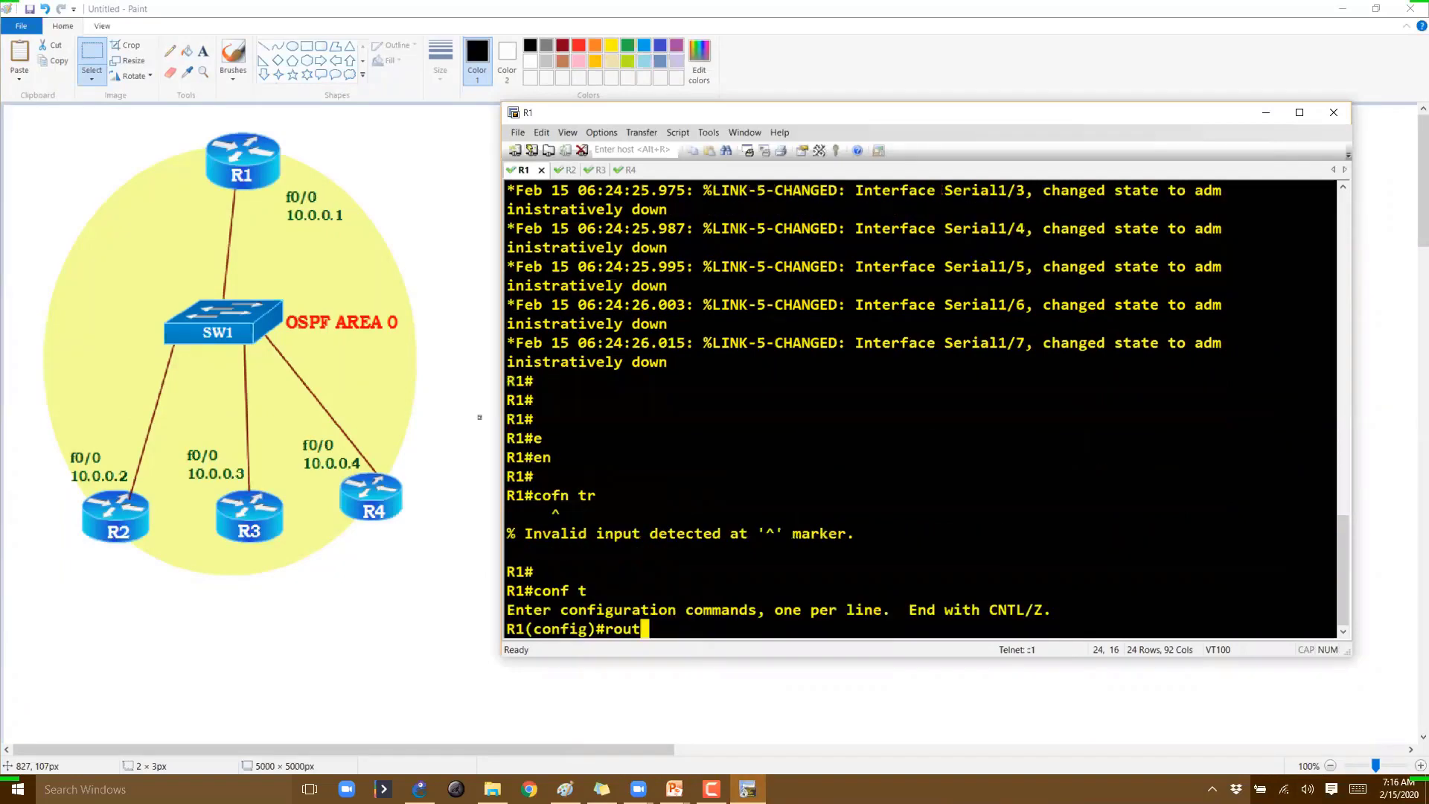
{"action": "type", "text": "er ospf 1"}
{"action": "key", "text": "Return"}
{"action": "type", "text": "net"}
{"action": "key", "text": "Tab"}
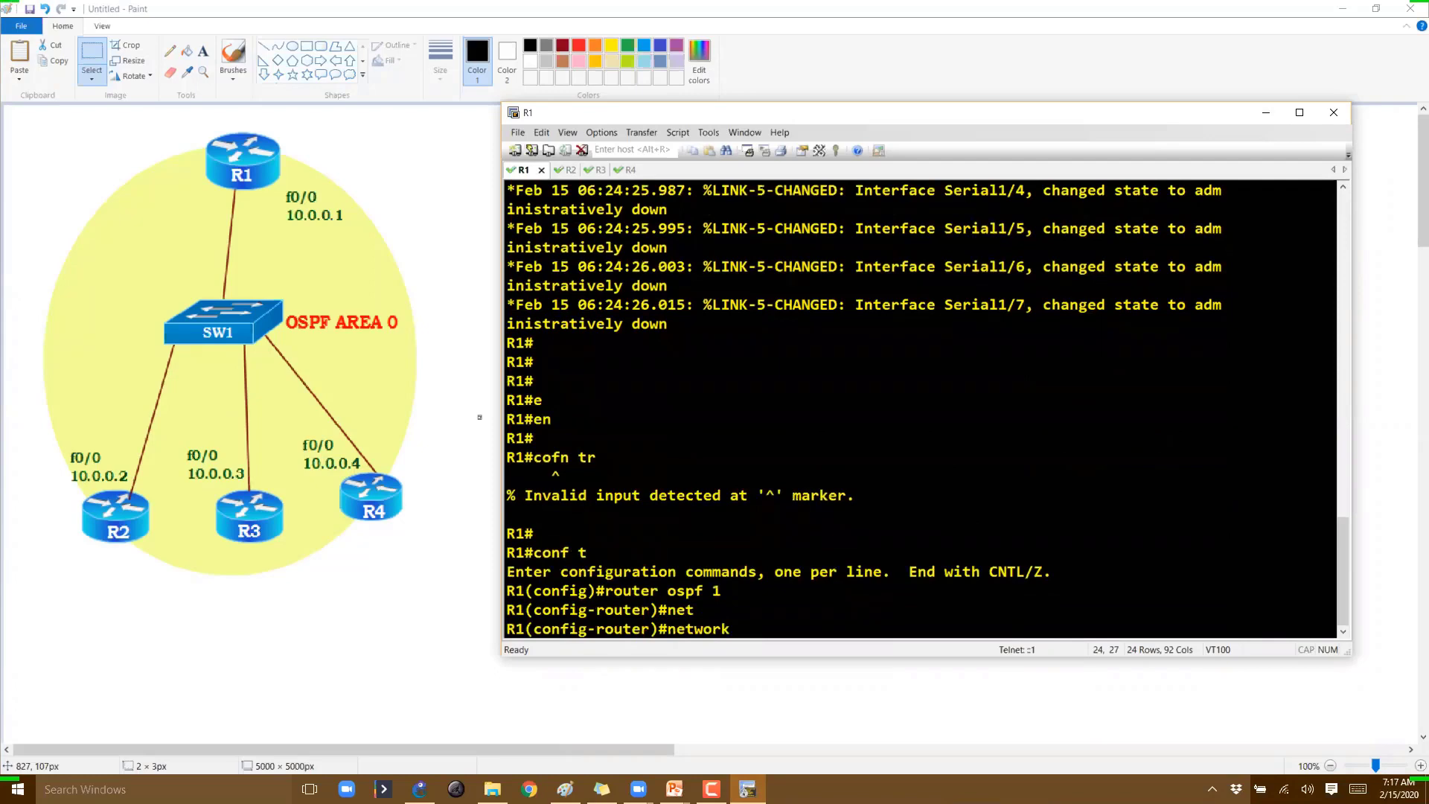
{"action": "type", "text": "10.0.0.0 0.255.255.255 a 0"}
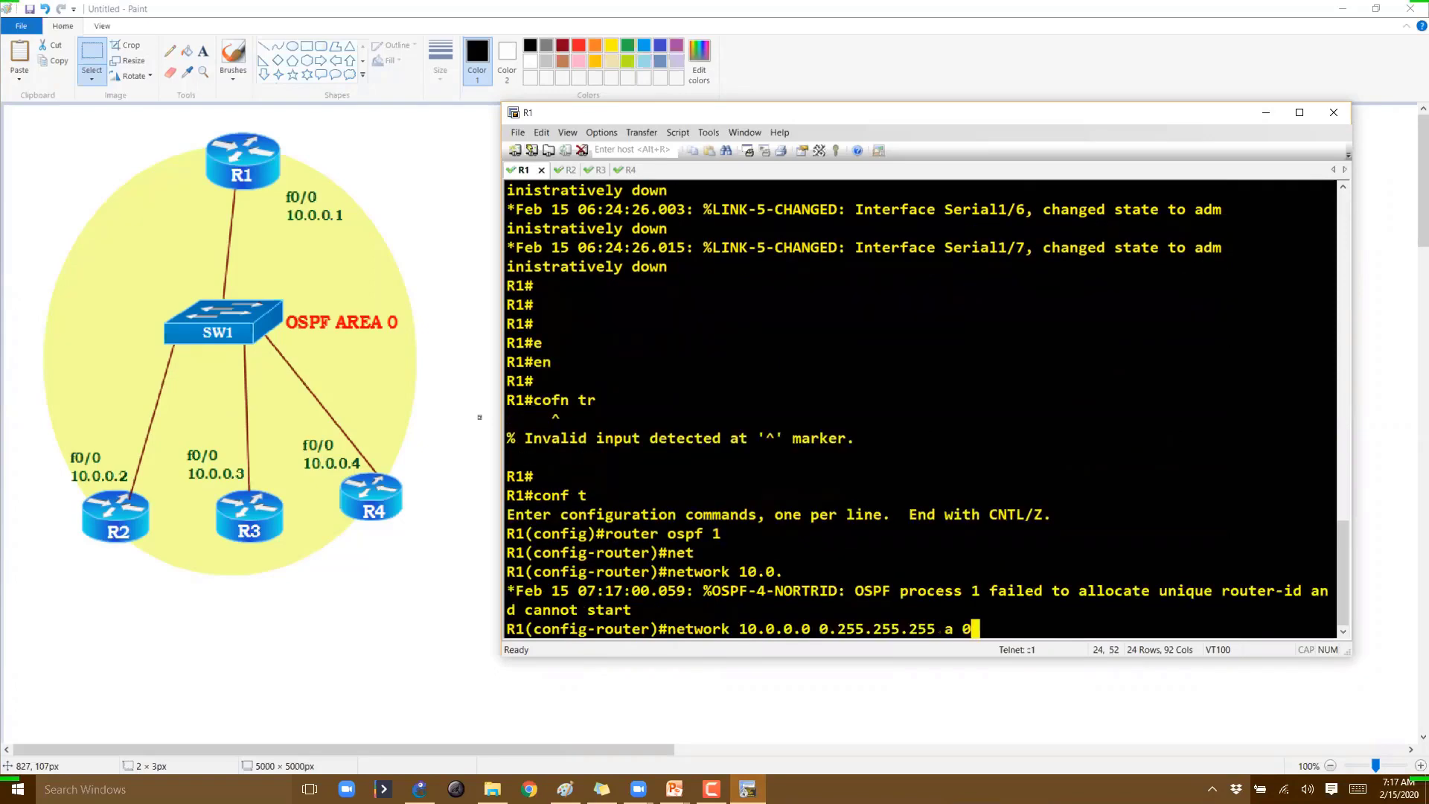
{"action": "key", "text": "Return"}
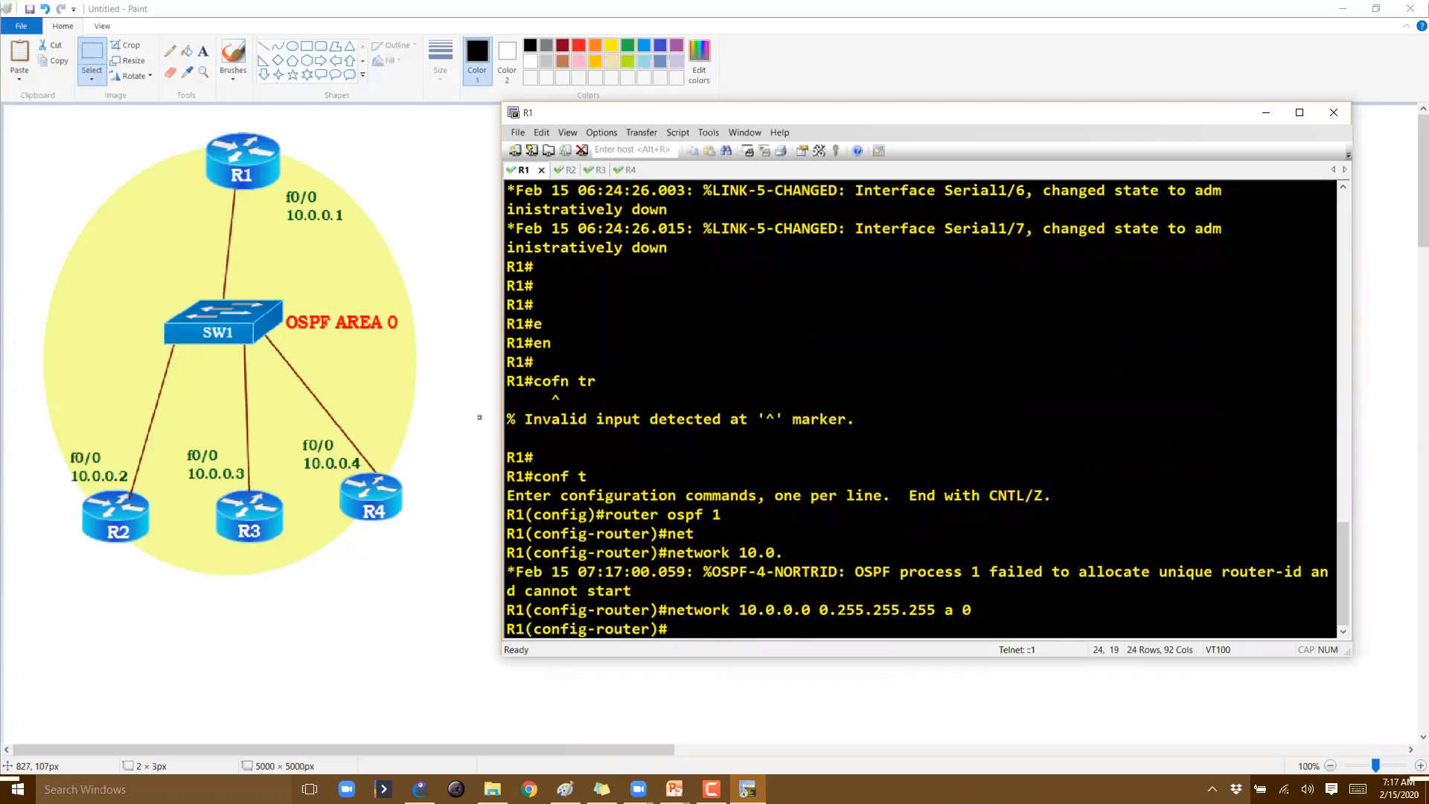
- Assign IP address 10.0.0.1 with mask 255.255.255.0 to interface f0/0 on R1
{"action": "type", "text": "exit"}
{"action": "key", "text": "Return"}
{"action": "type", "text": "int f0/0"}
{"action": "key", "text": "Return"}
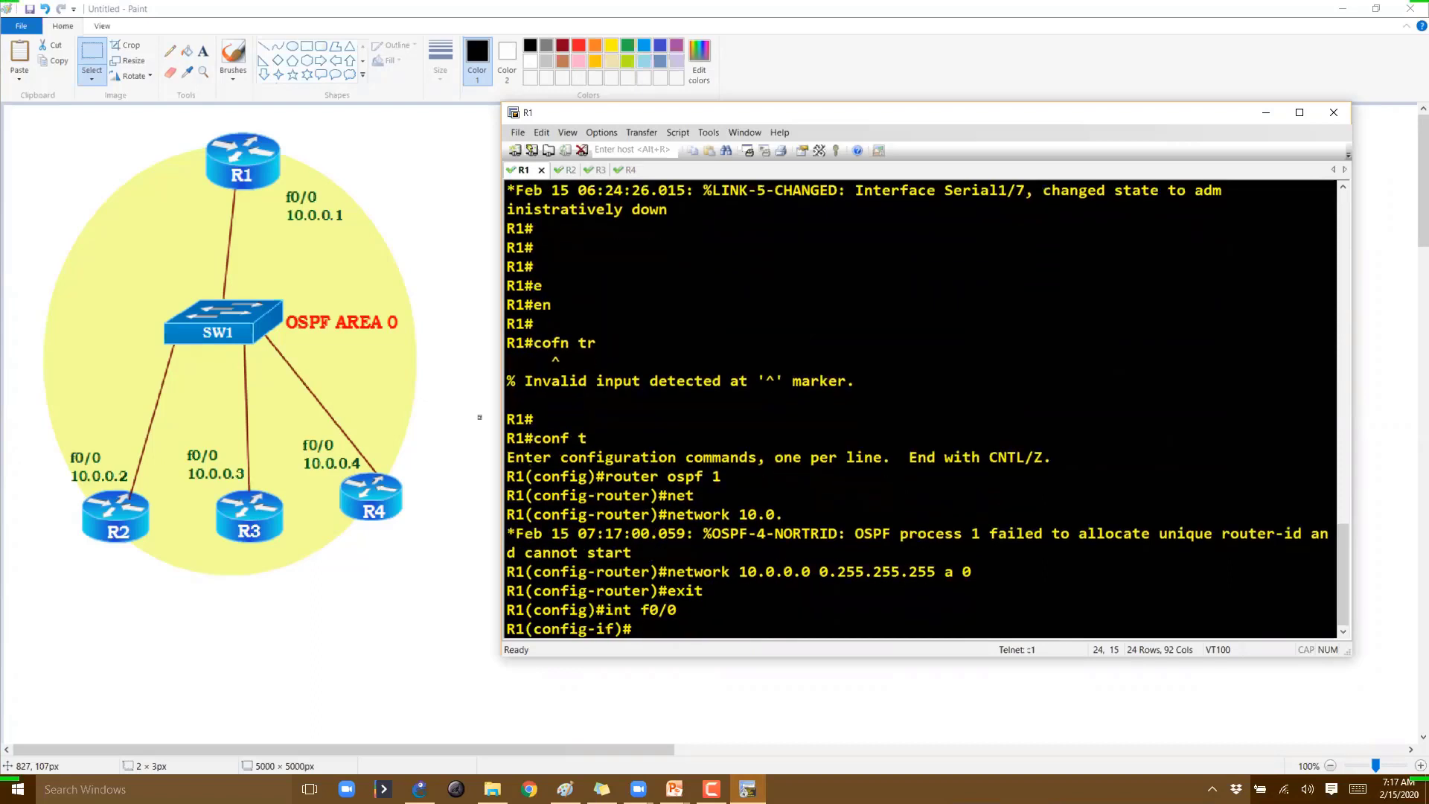
{"action": "type", "text": "ip ad"}
{"action": "key", "text": "Tab"}
{"action": "type", "text": "d"}
{"action": "key", "text": "Tab"}
{"action": "type", "text": "1"}
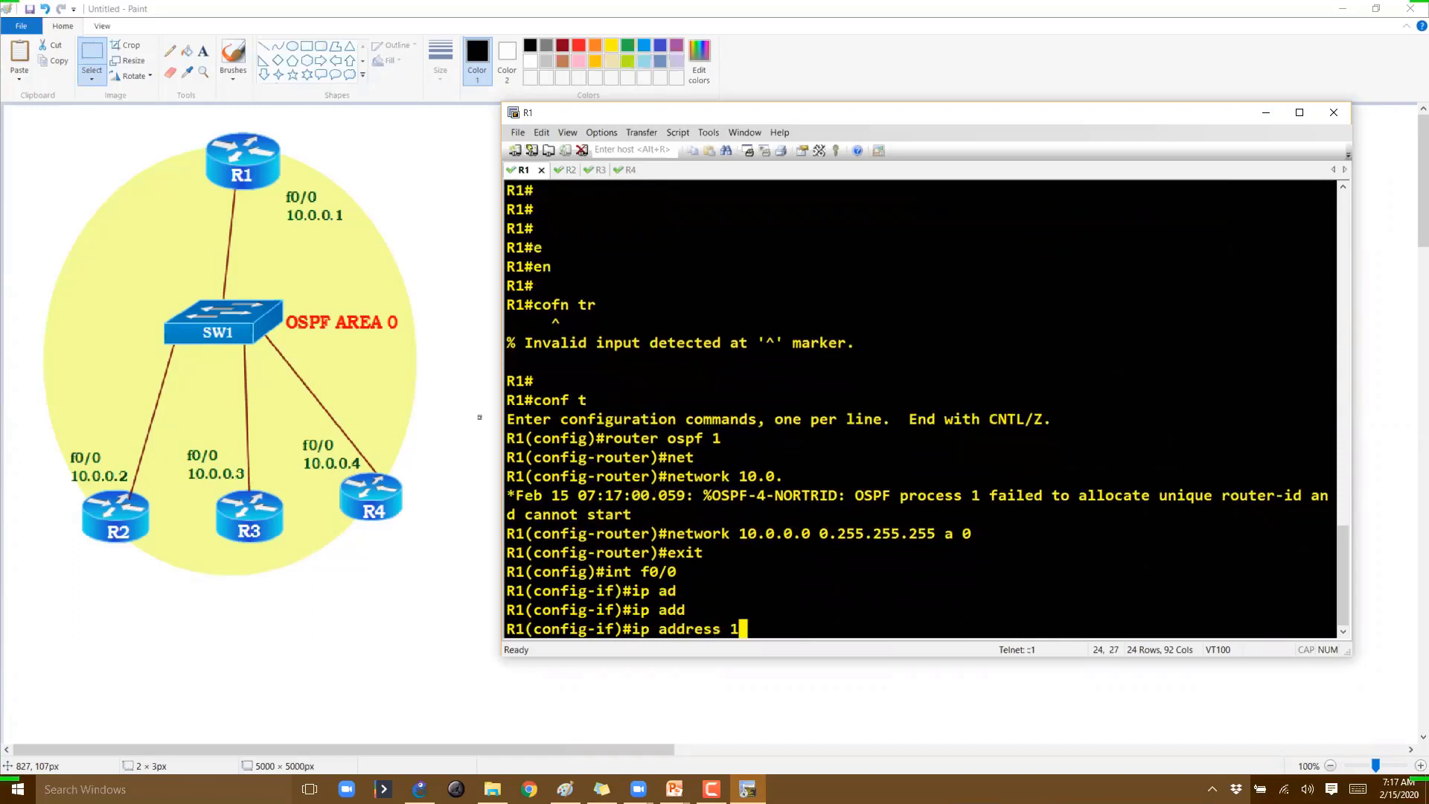
{"action": "type", "text": "0.0.0.1 255.25"}
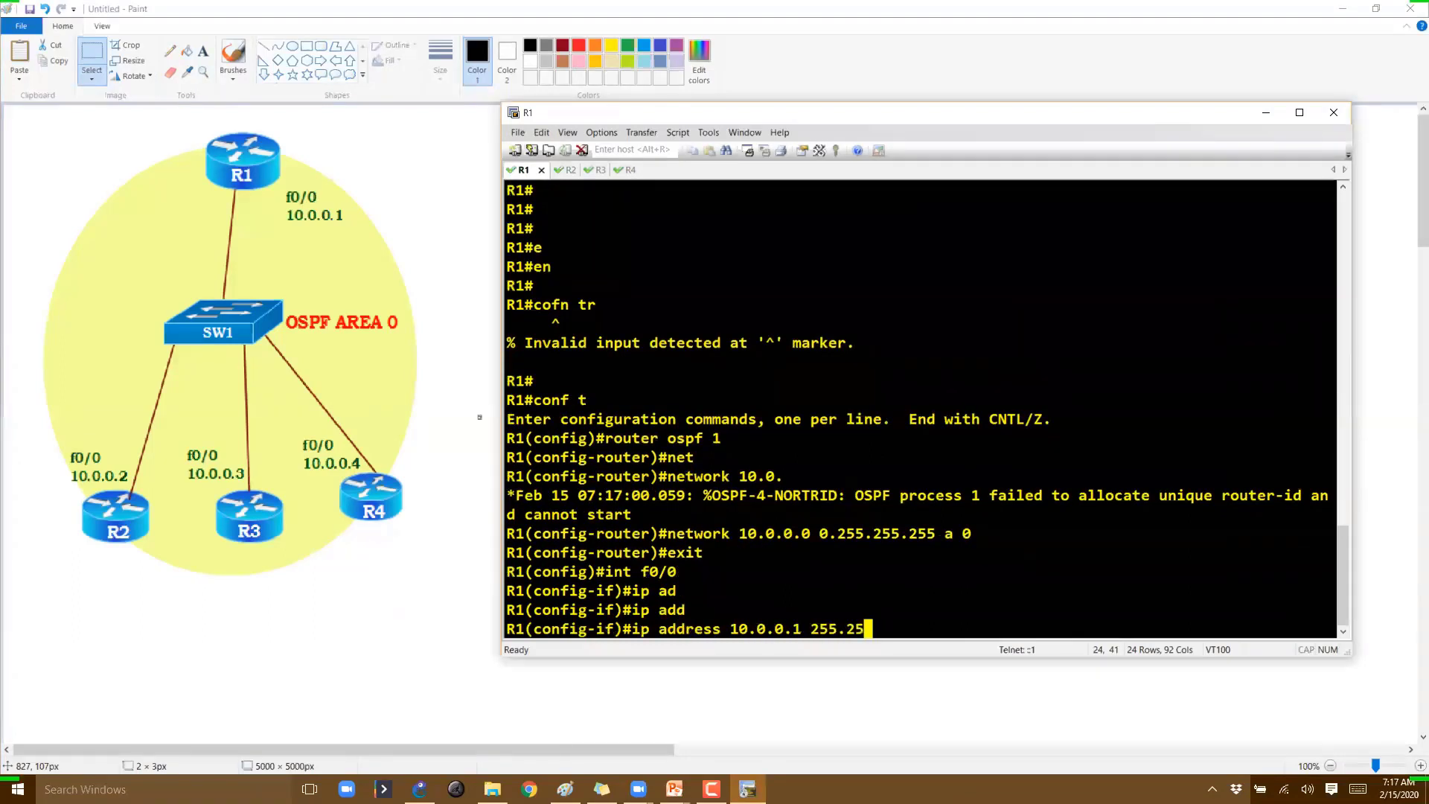
{"action": "type", "text": "5.255.0"}
{"action": "key", "text": "Return"}
- Enable R1's f0/0 interface with the no shutdown command
{"action": "type", "text": "nfig-if)#n"}
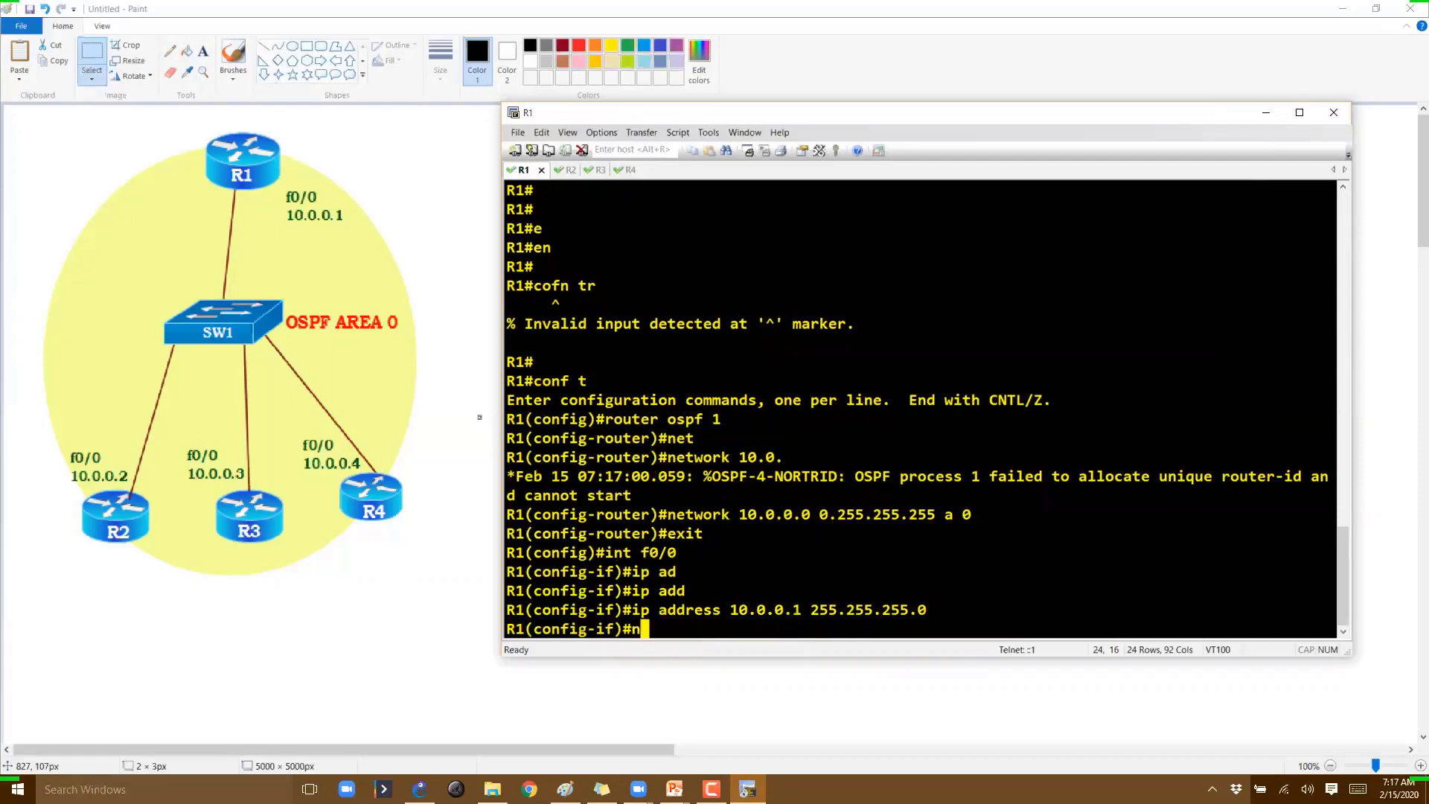
{"action": "type", "text": "o sh"}
{"action": "key", "text": "Tab"}
{"action": "type", "text": "utdown"}
{"action": "key", "text": "Return"}
- List R1's command history and copy the commands from router ospf 1 through no shutdown into a new Notepad document
{"action": "type", "text": "do sh his"}
{"action": "key", "text": "Return"}
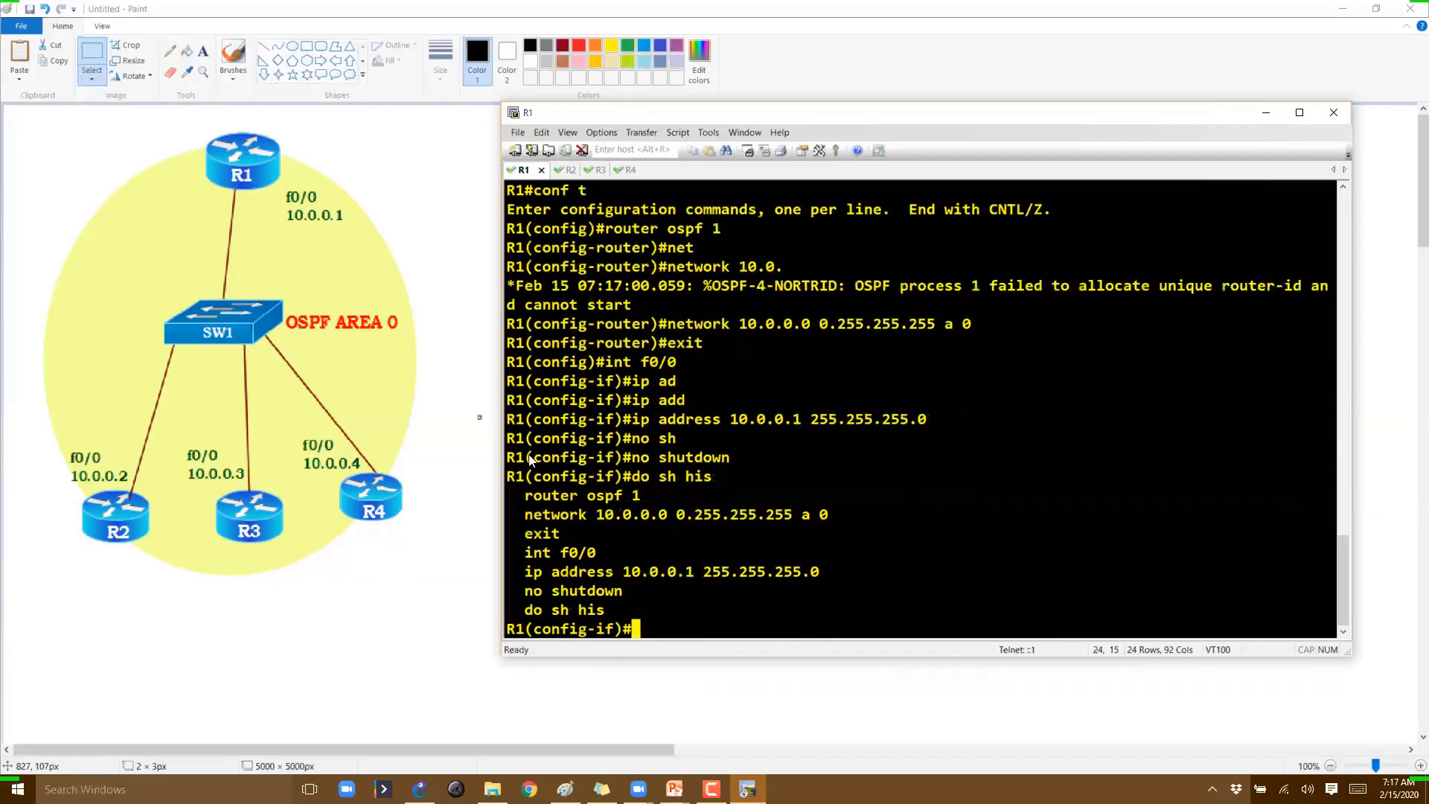
{"action": "left_click_drag", "start_coordinate": [522, 419], "coordinate": [814, 514]}
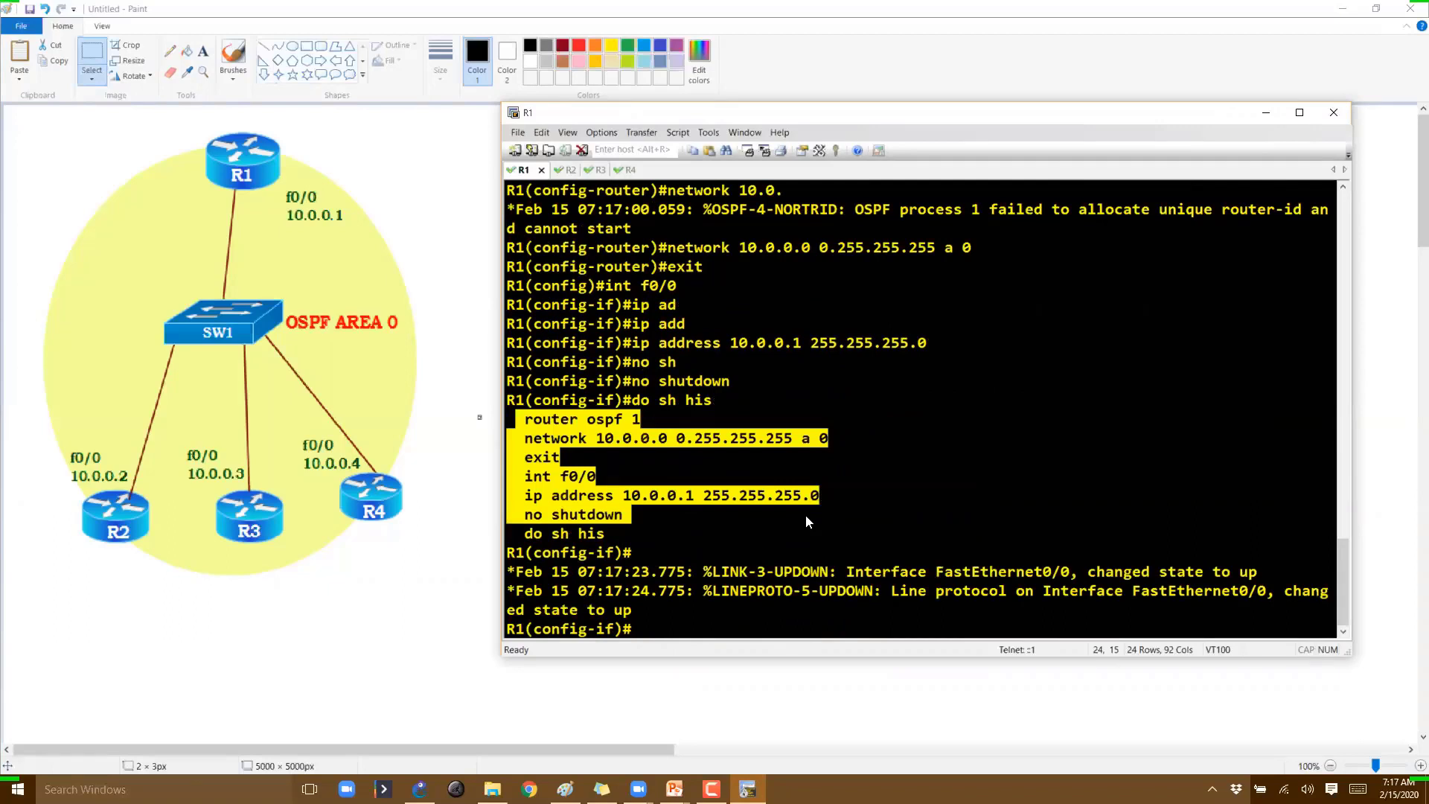
{"action": "key", "text": "super+r"}
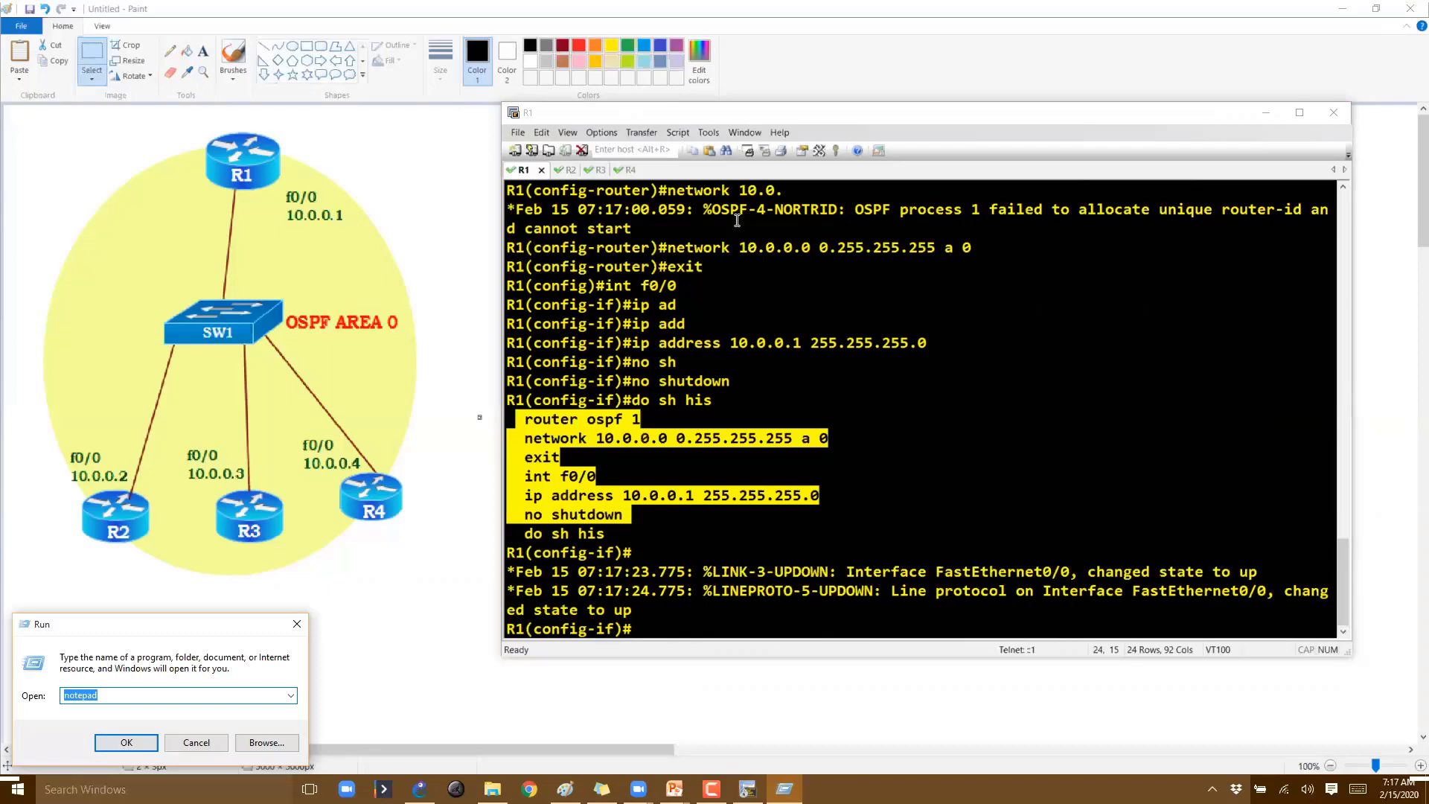
{"action": "key", "text": "Return"}
{"action": "type", "text": "router ospf 1  network 10.0.0.0 0.255.255.255 a 0  exit  int f0/0  ip address 10.0.0.1 255.255.255.0  no shutdown"}
- Change the interface address in the Notepad commands to 10.0.0.2 and copy the entire text
{"action": "left_click", "coordinate": [674, 196]}
{"action": "key", "text": "BackSpace"}
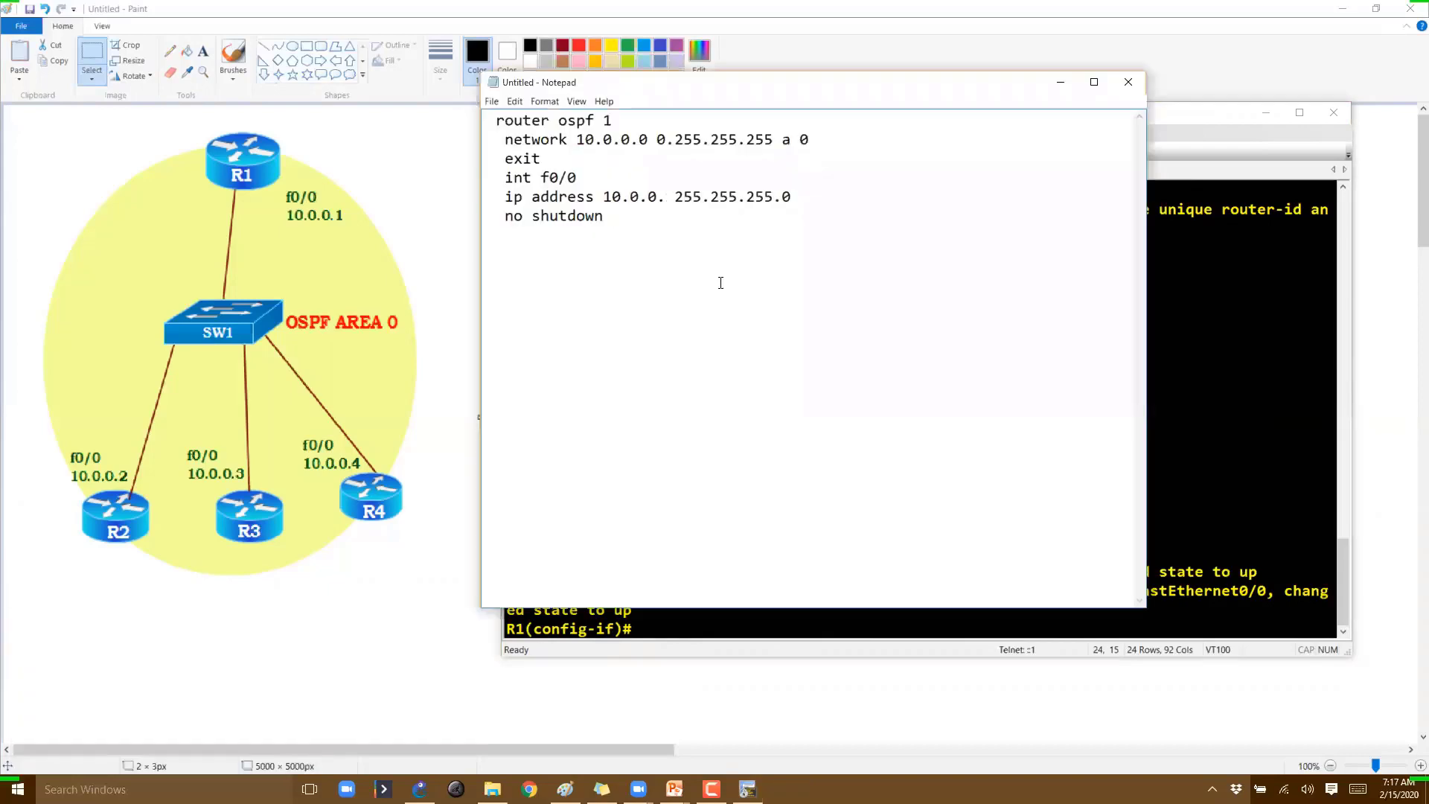
{"action": "type", "text": "2"}
{"action": "left_click", "coordinate": [740, 302]}
{"action": "key", "text": "ctrl+a"}
{"action": "key", "text": "super+c"}
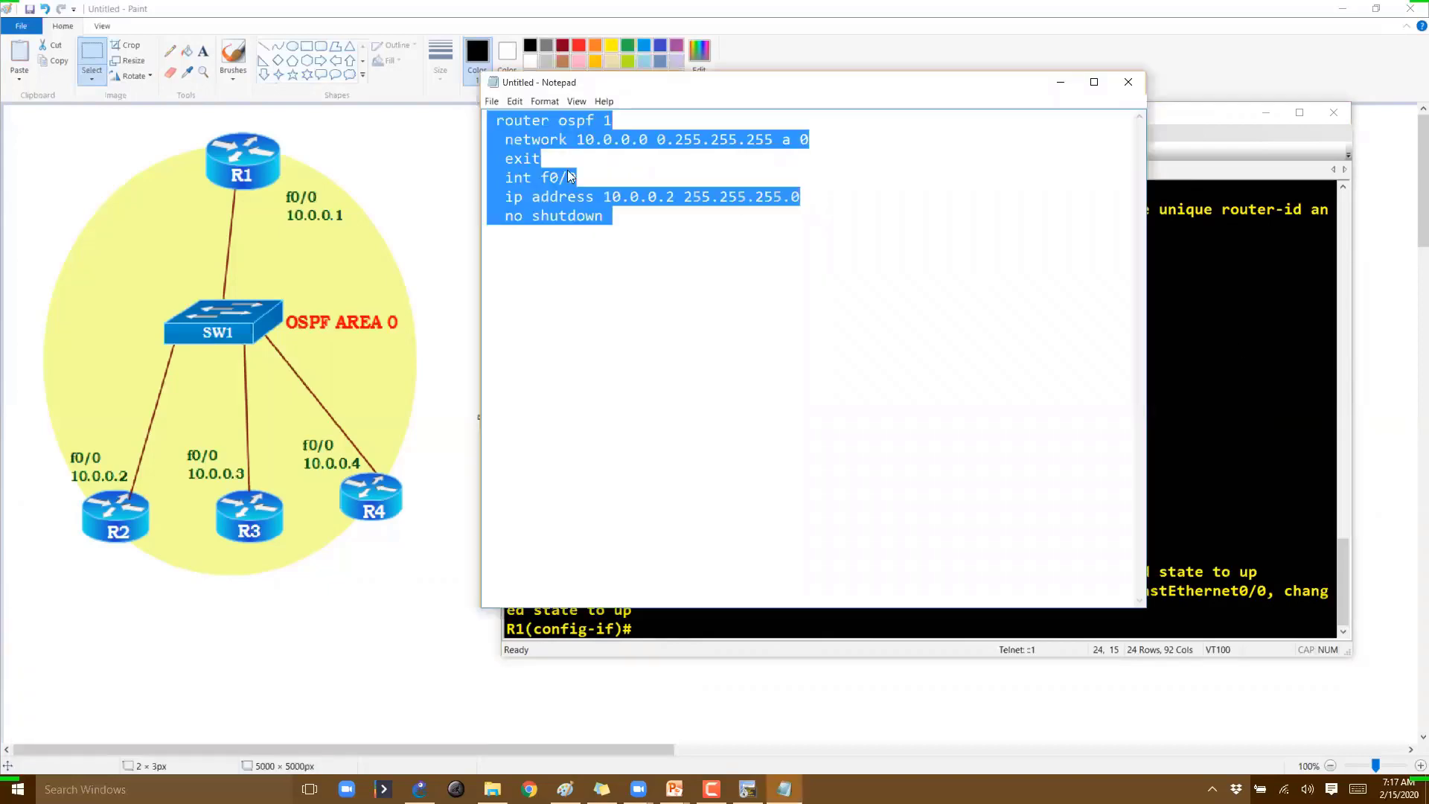
- In R2's console, enter global configuration mode and paste the copied OSPF and f0/0 commands with address 10.0.0.2
{"action": "key", "text": "alt+Tab"}
{"action": "key", "text": "ctrl+Tab"}
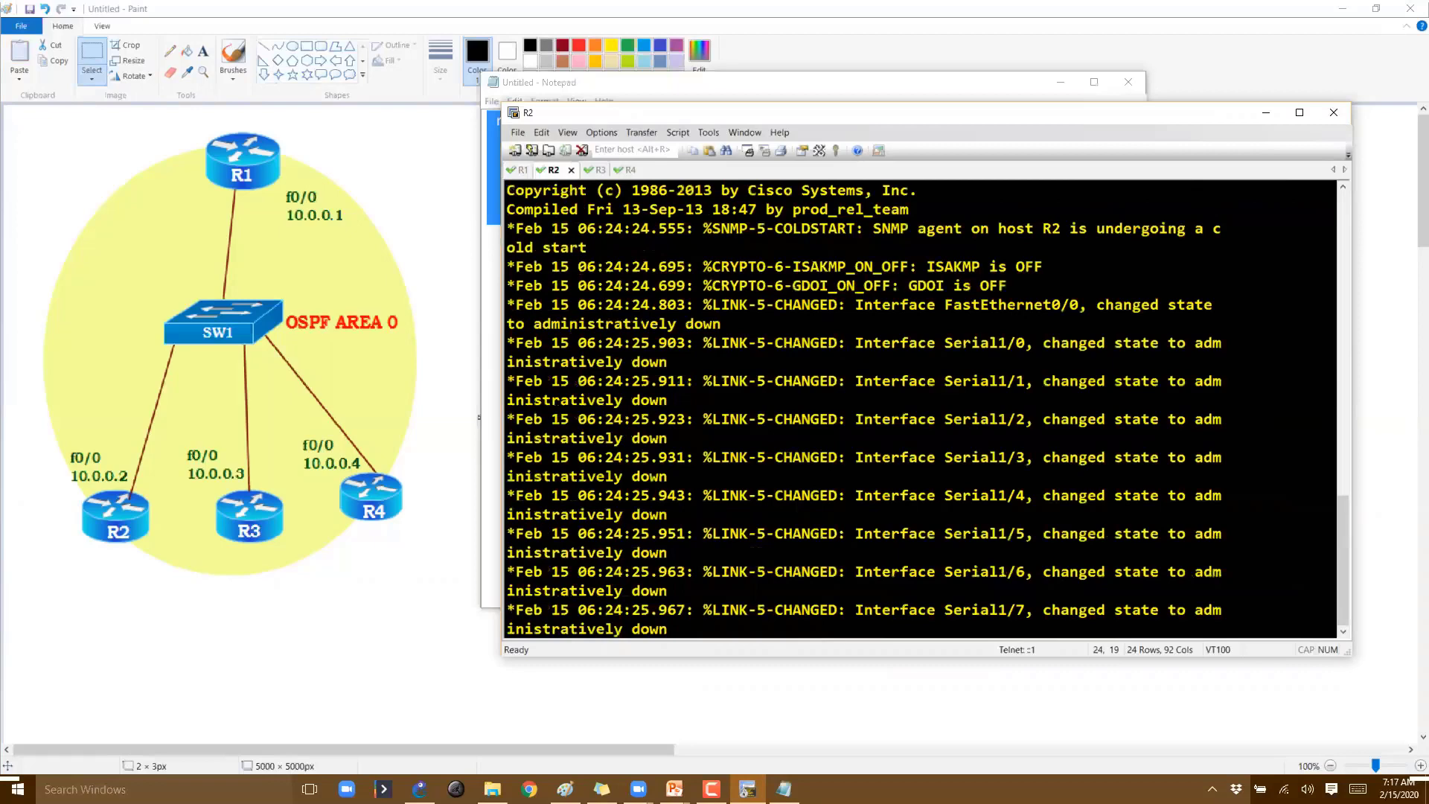
{"action": "key", "text": "Return"}
{"action": "type", "text": "en"}
{"action": "key", "text": "Return"}
{"action": "type", "text": "cof"}
{"action": "type", "text": "n t"}
{"action": "key", "text": "Return"}
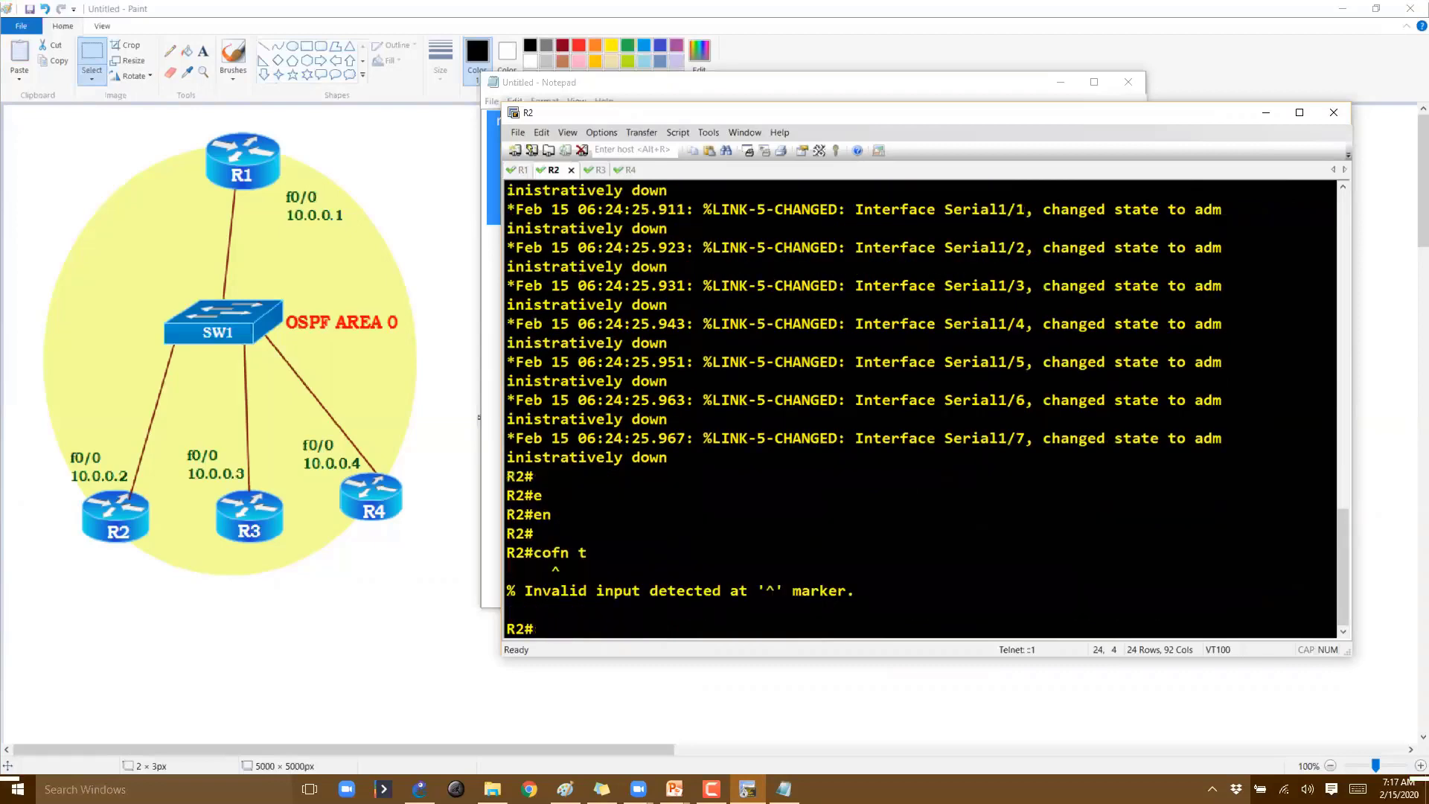
{"action": "type", "text": "conf t"}
{"action": "key", "text": "Return"}
{"action": "key", "text": "Return"}
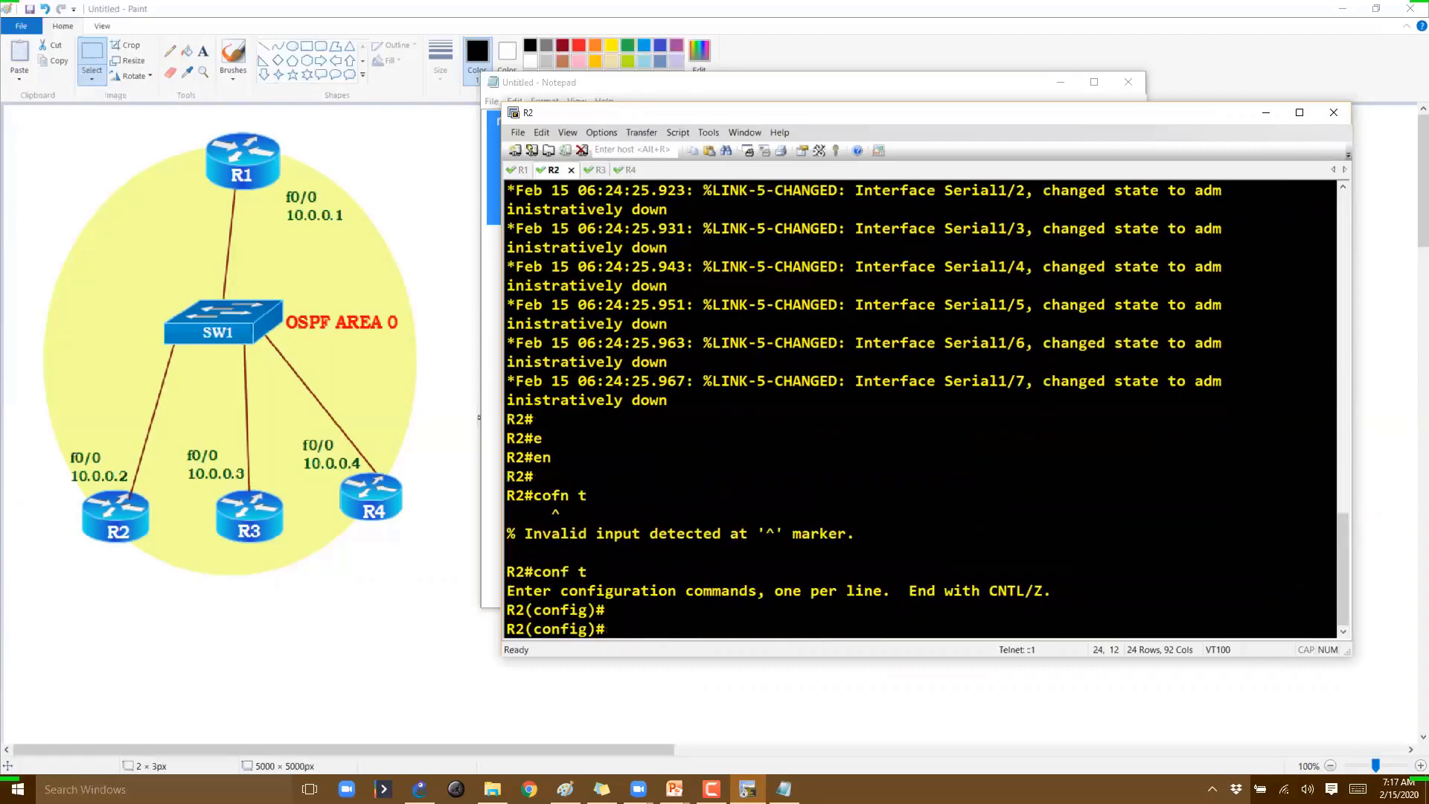
{"action": "right_click", "coordinate": [728, 390]}
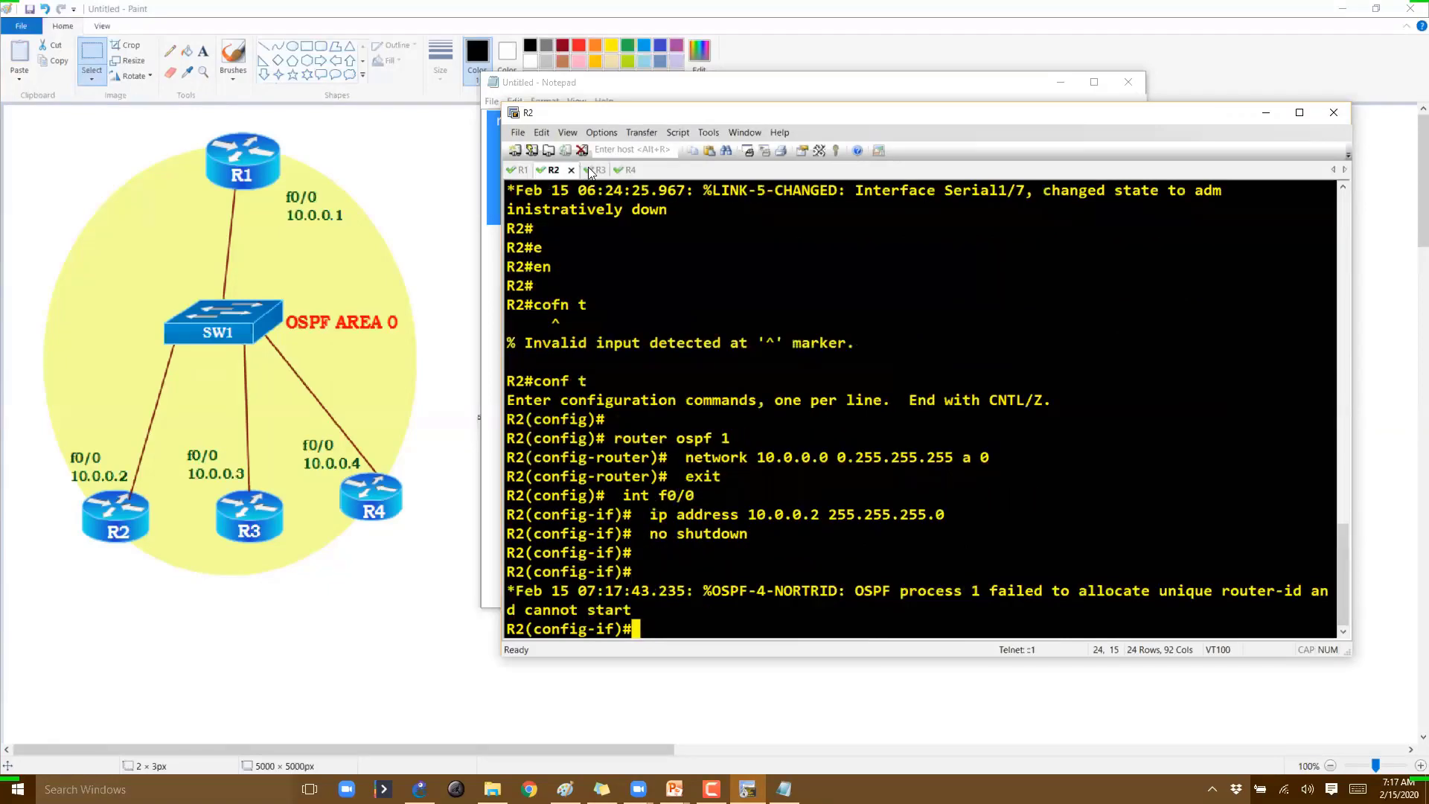
- Bring up R3's console, change the interface address in the Notepad commands to 10.0.0.3 and copy the entire text
{"action": "left_click", "coordinate": [588, 169]}
{"action": "left_click", "coordinate": [496, 237]}
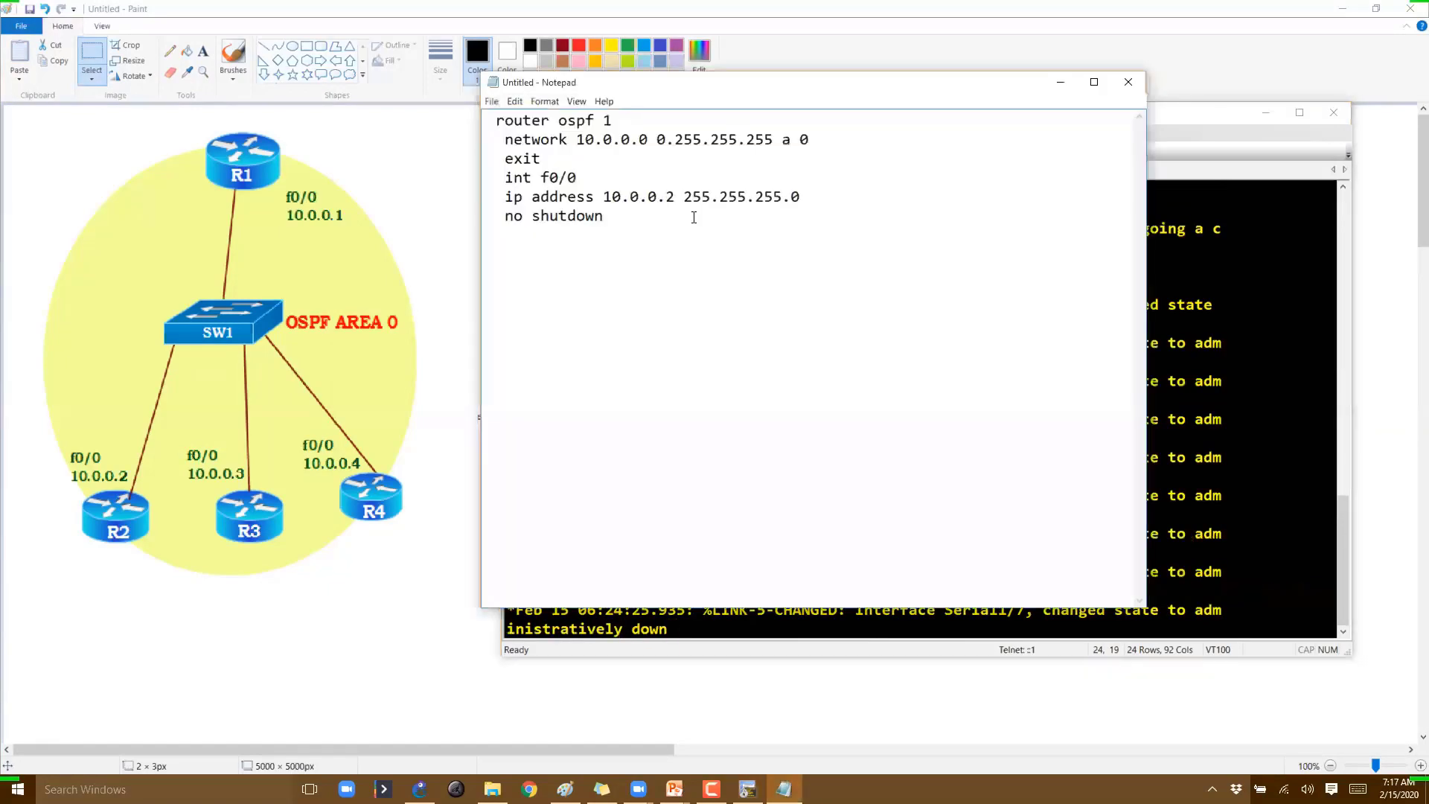
{"action": "key", "text": "BackSpace"}
{"action": "type", "text": "3"}
{"action": "left_click", "coordinate": [674, 253]}
{"action": "key", "text": "ctrl+a"}
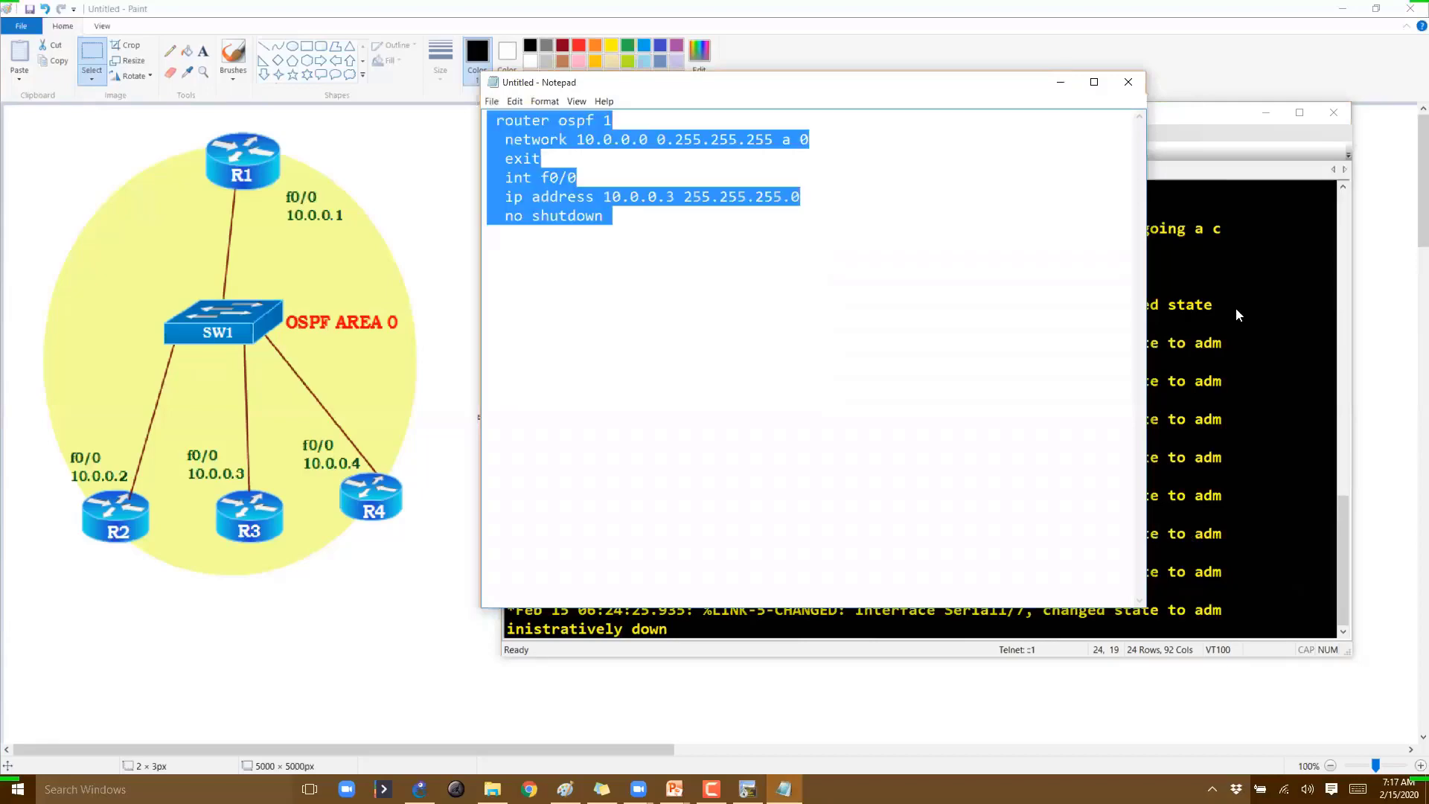
- In R3's console, enter global configuration mode and paste the copied OSPF and f0/0 commands with address 10.0.0.3
{"action": "left_click", "coordinate": [1237, 314]}
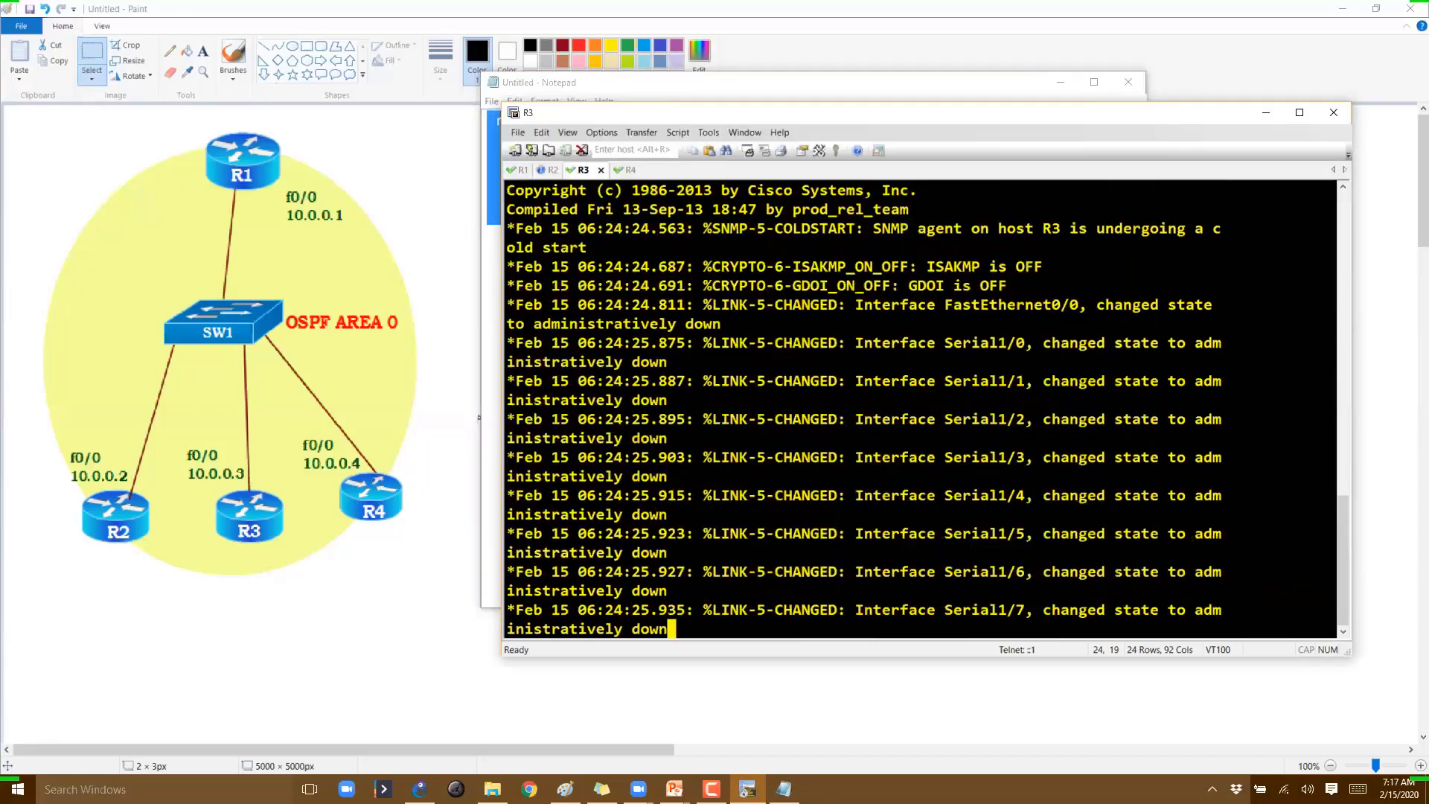
{"action": "key", "text": "Return"}
{"action": "key", "text": "Return"}
{"action": "type", "text": "e"}
{"action": "key", "text": "Tab"}
{"action": "type", "text": "n"}
{"action": "key", "text": "Return"}
{"action": "key", "text": "Return"}
{"action": "type", "text": "e"}
{"action": "key", "text": "Tab"}
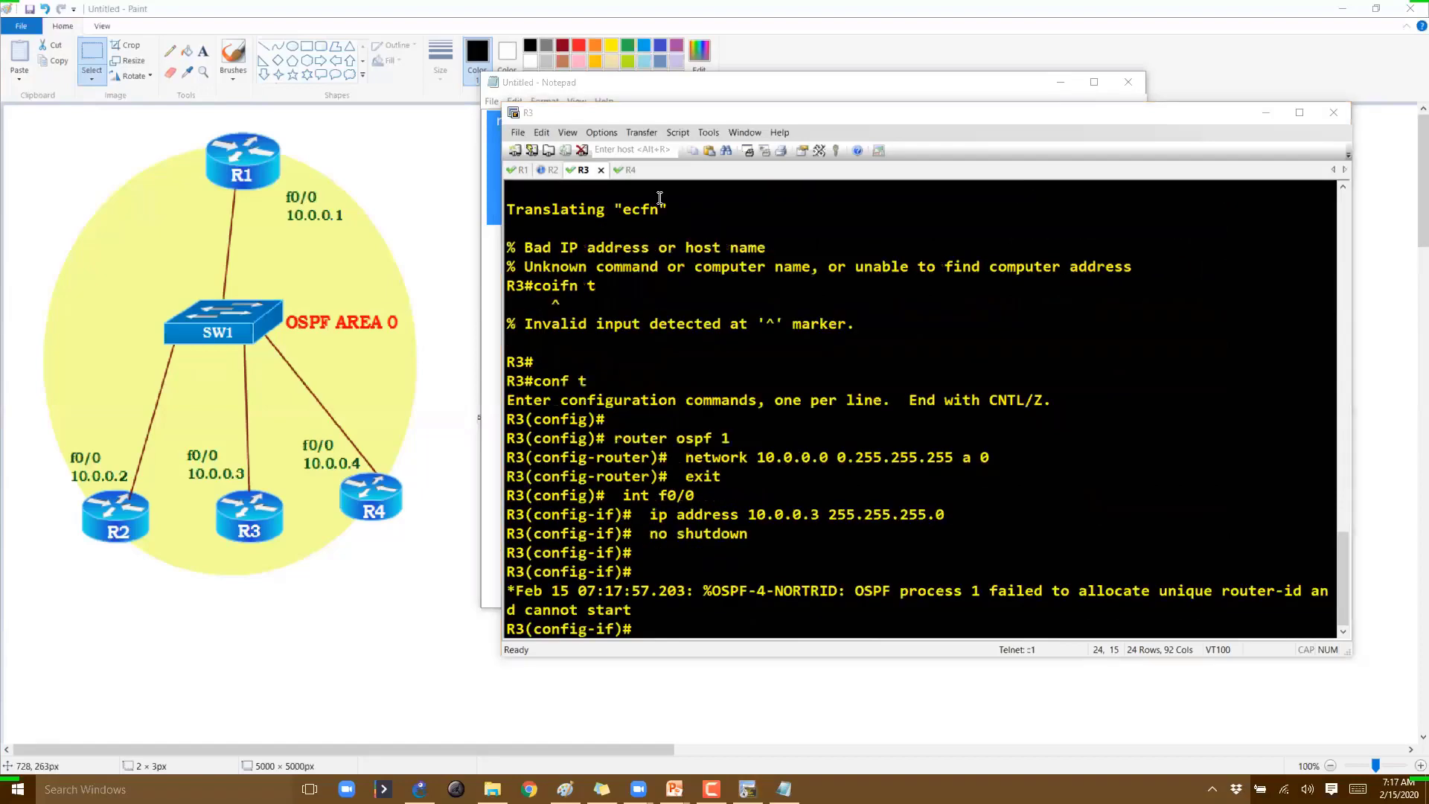
- Set the interface address in the Notepad commands to 10.0.0.4 and copy the entire text
{"action": "key", "text": "alt+Tab"}
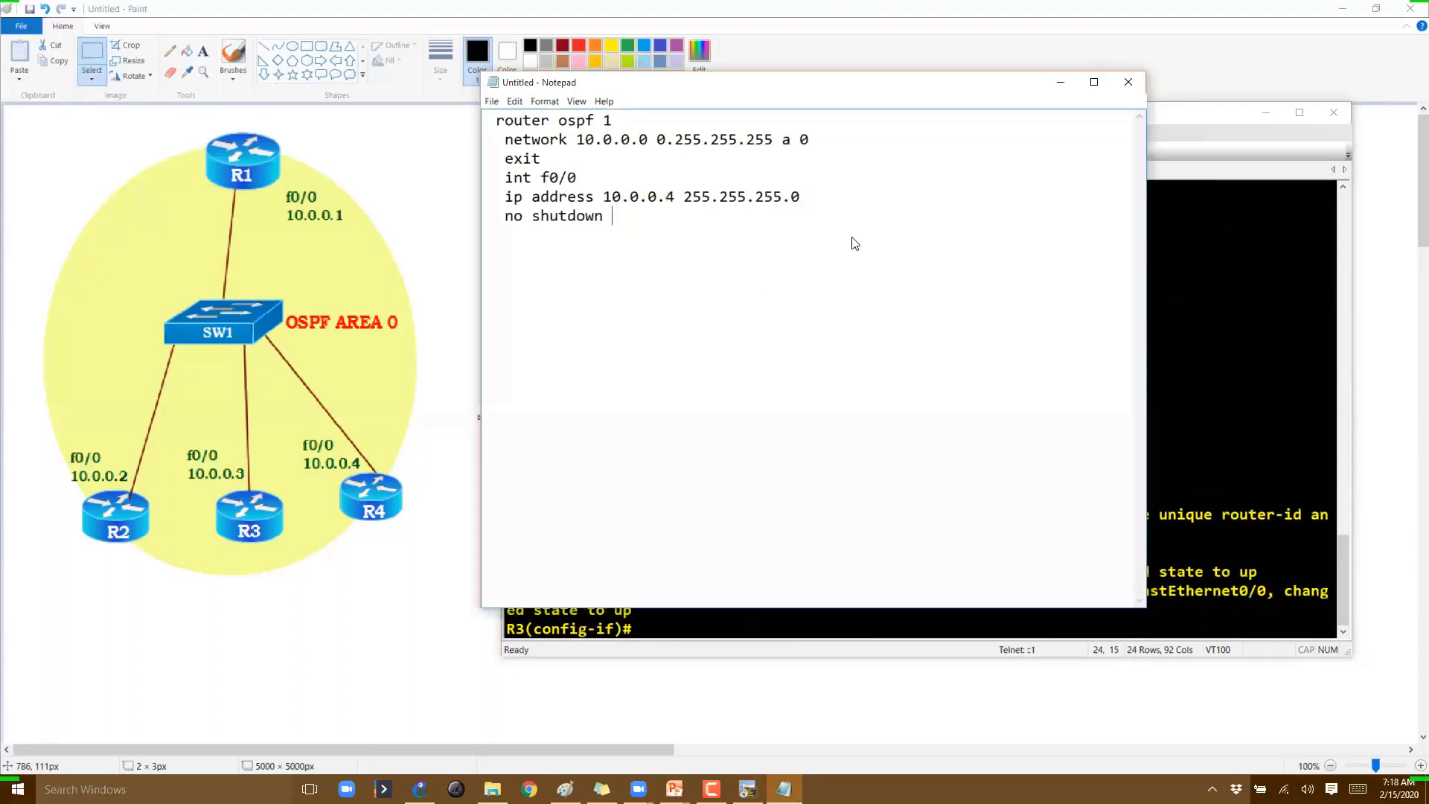
{"action": "key", "text": "ctrl+a"}
- Switch to R4's console and enter global configuration mode with conf t
{"action": "key", "text": "alt+Tab"}
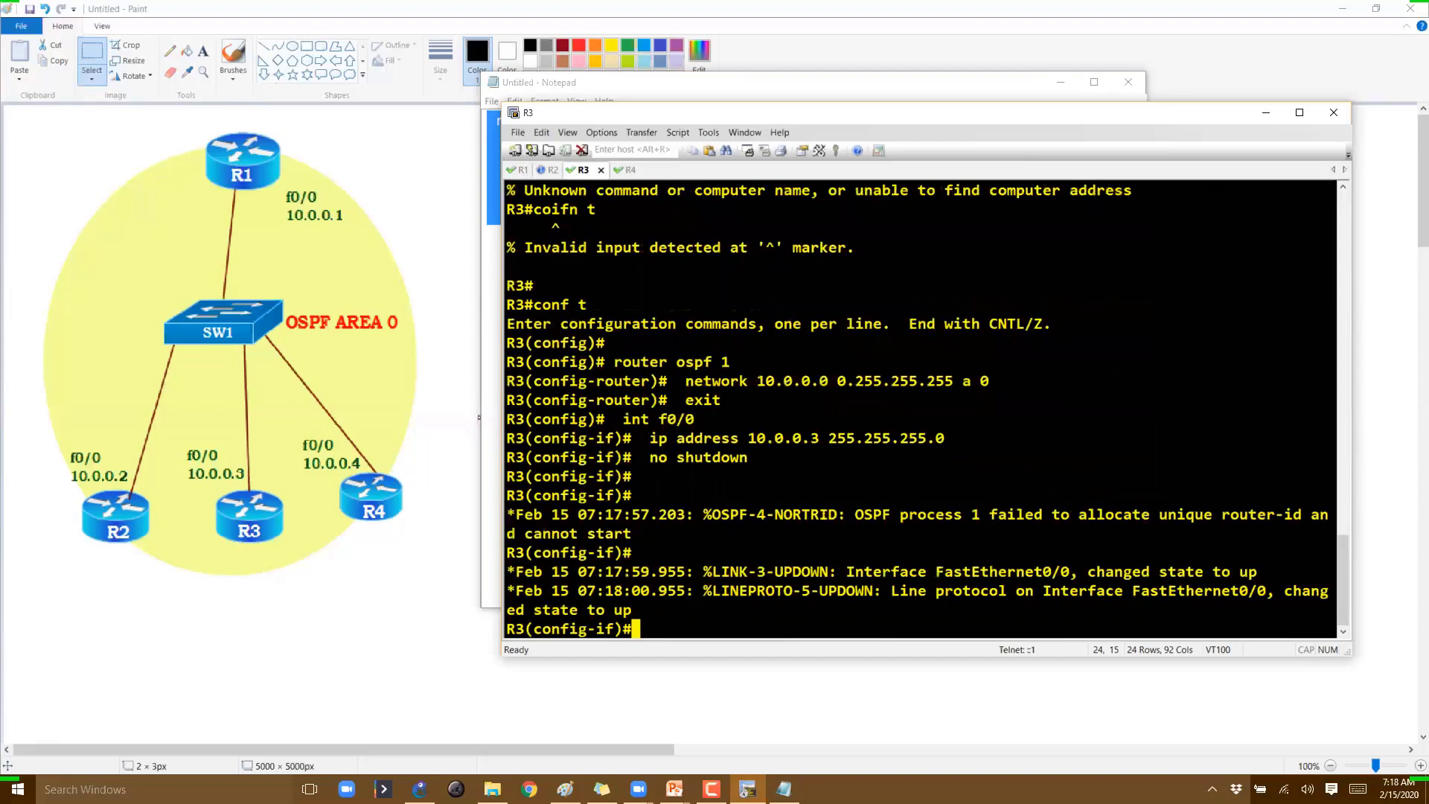
{"action": "key", "text": "ctrl+Tab"}
{"action": "key", "text": "Return"}
{"action": "key", "text": "Return"}
{"action": "type", "text": "en"}
{"action": "key", "text": "Tab"}
{"action": "key", "text": "Return"}
{"action": "key", "text": "Return"}
{"action": "type", "text": "c"}
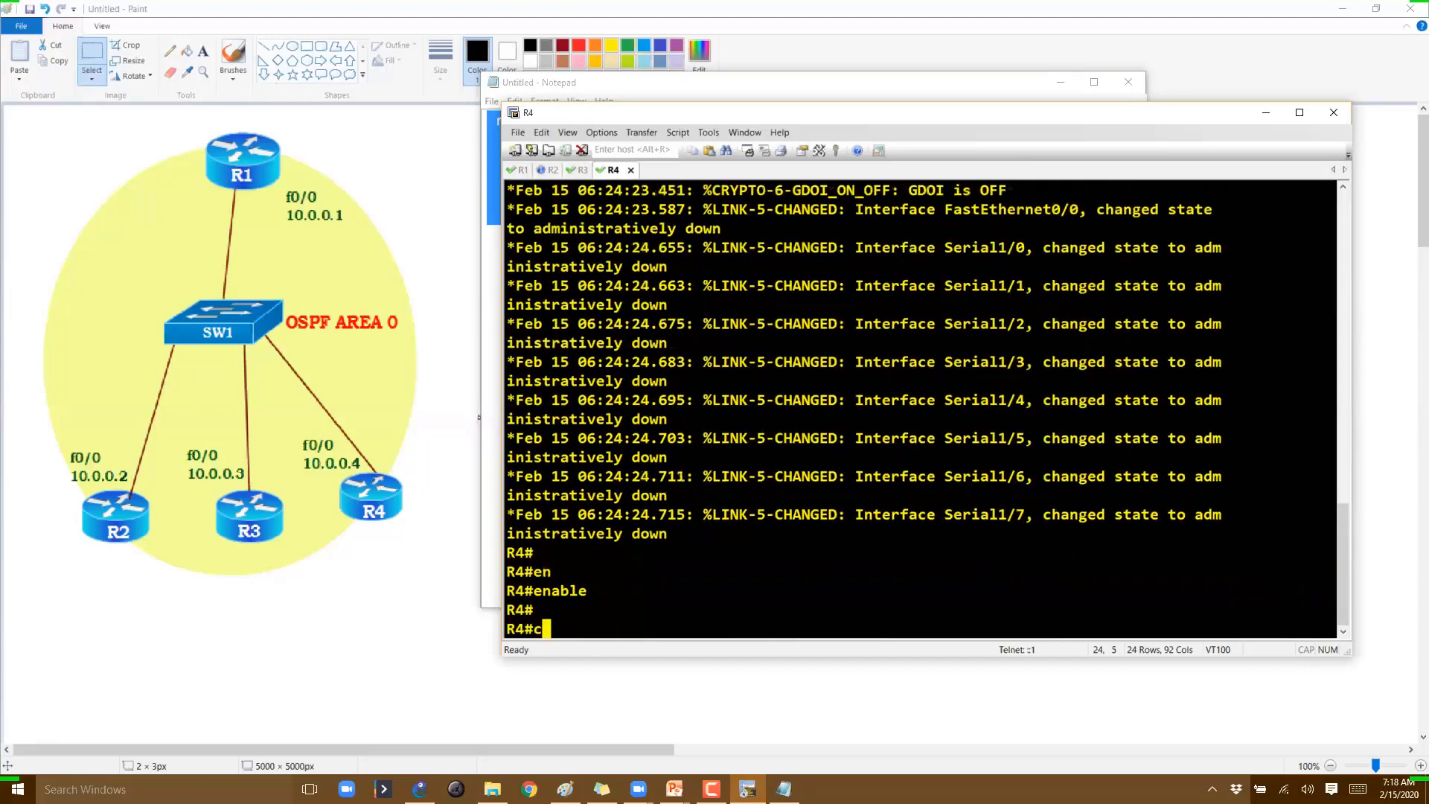
{"action": "type", "text": "ofn t"}
{"action": "key", "text": "Return"}
{"action": "type", "text": "conf t"}
{"action": "key", "text": "Return"}
{"action": "key", "text": "Return"}
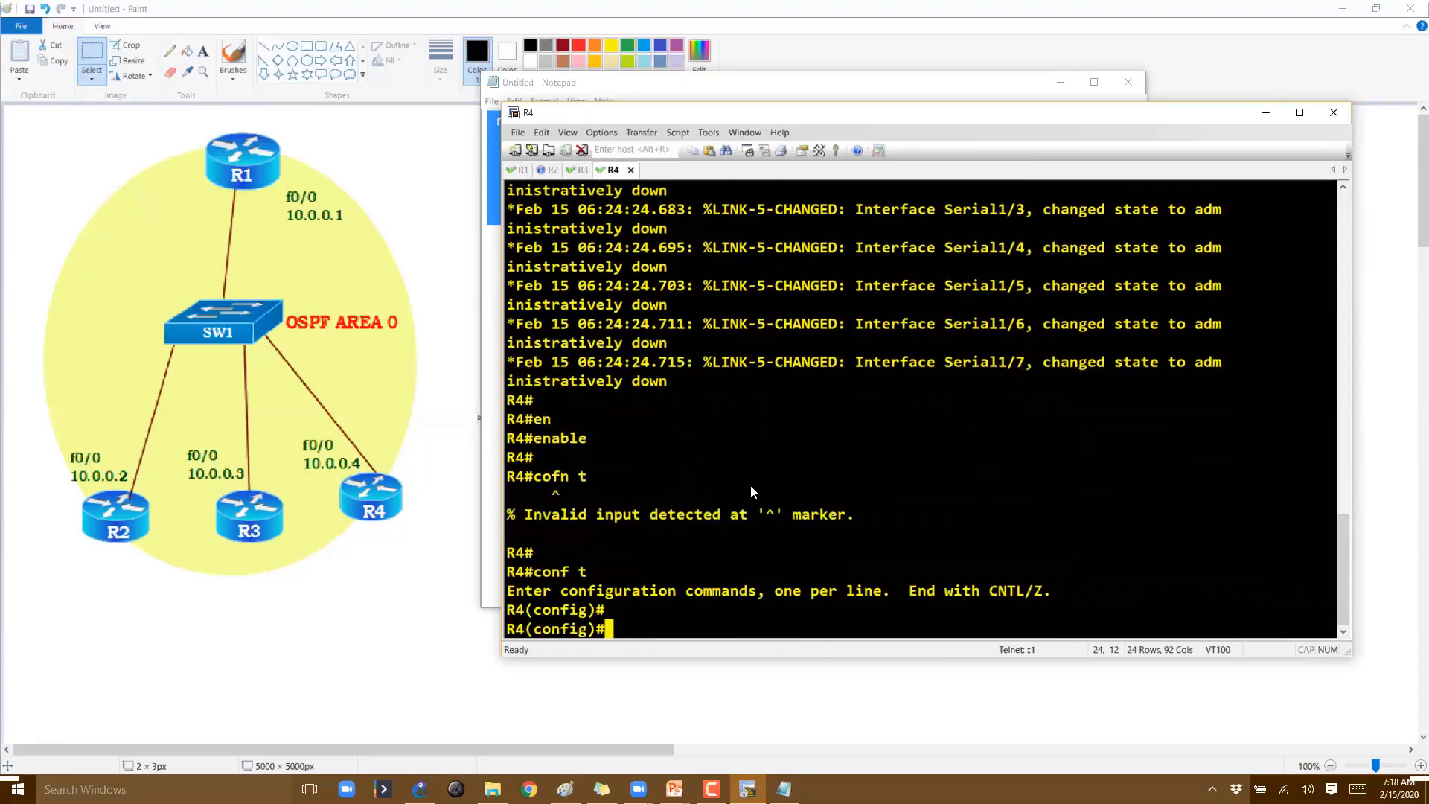
- Configure R4 with router ospf 1, network 10.0.0.0 0.255.255.255 a 0, and f0/0 address 10.0.0.4 255.255.255.0 with no shutdown
{"action": "type", "text": "router ospf 1   network 10.0.0.0 0.255.255.255 a 0   exit   int f0/0   ip address 10.0.0.4 255.255.255.0"}
{"action": "type", "text": "no shutdown"}
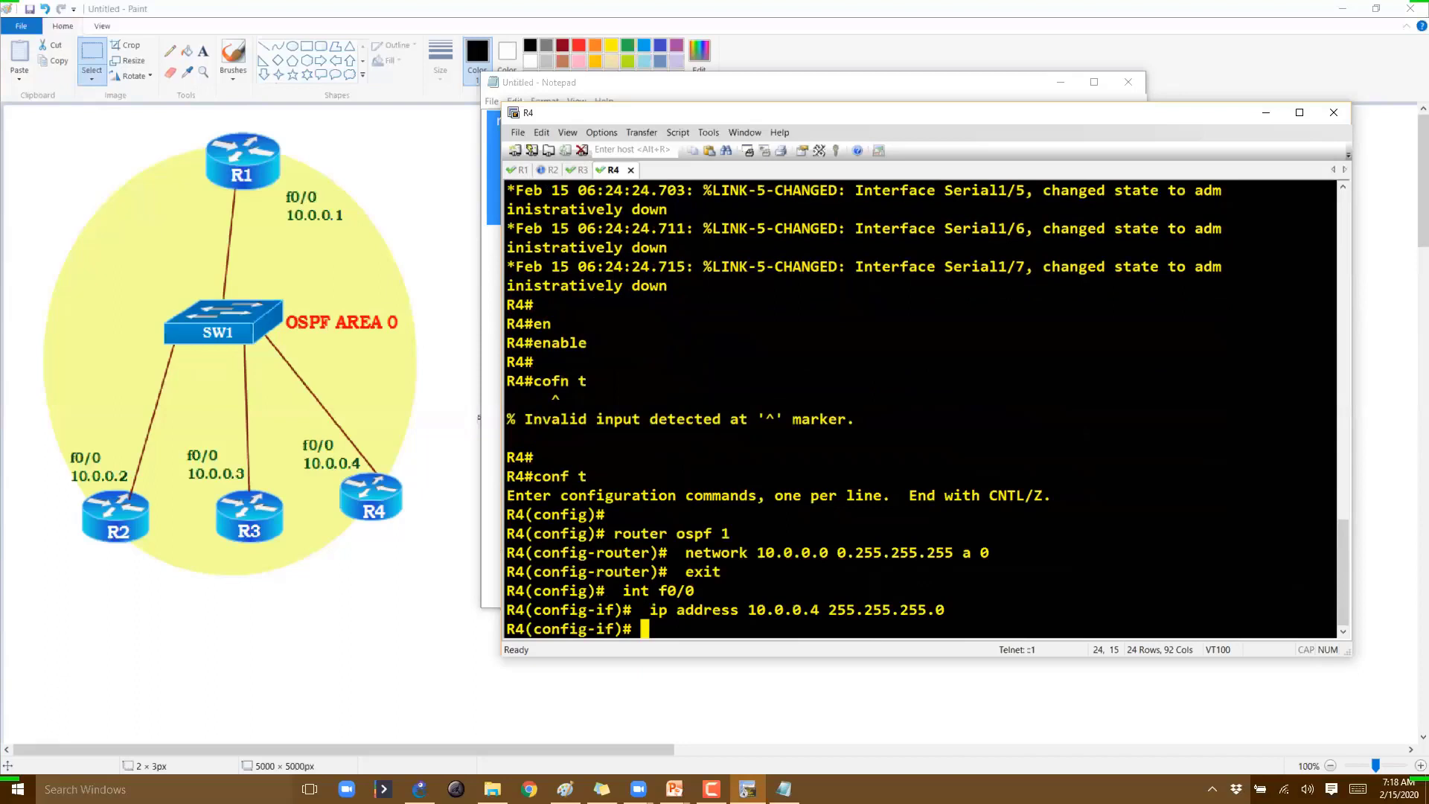
{"action": "key", "text": "Return"}
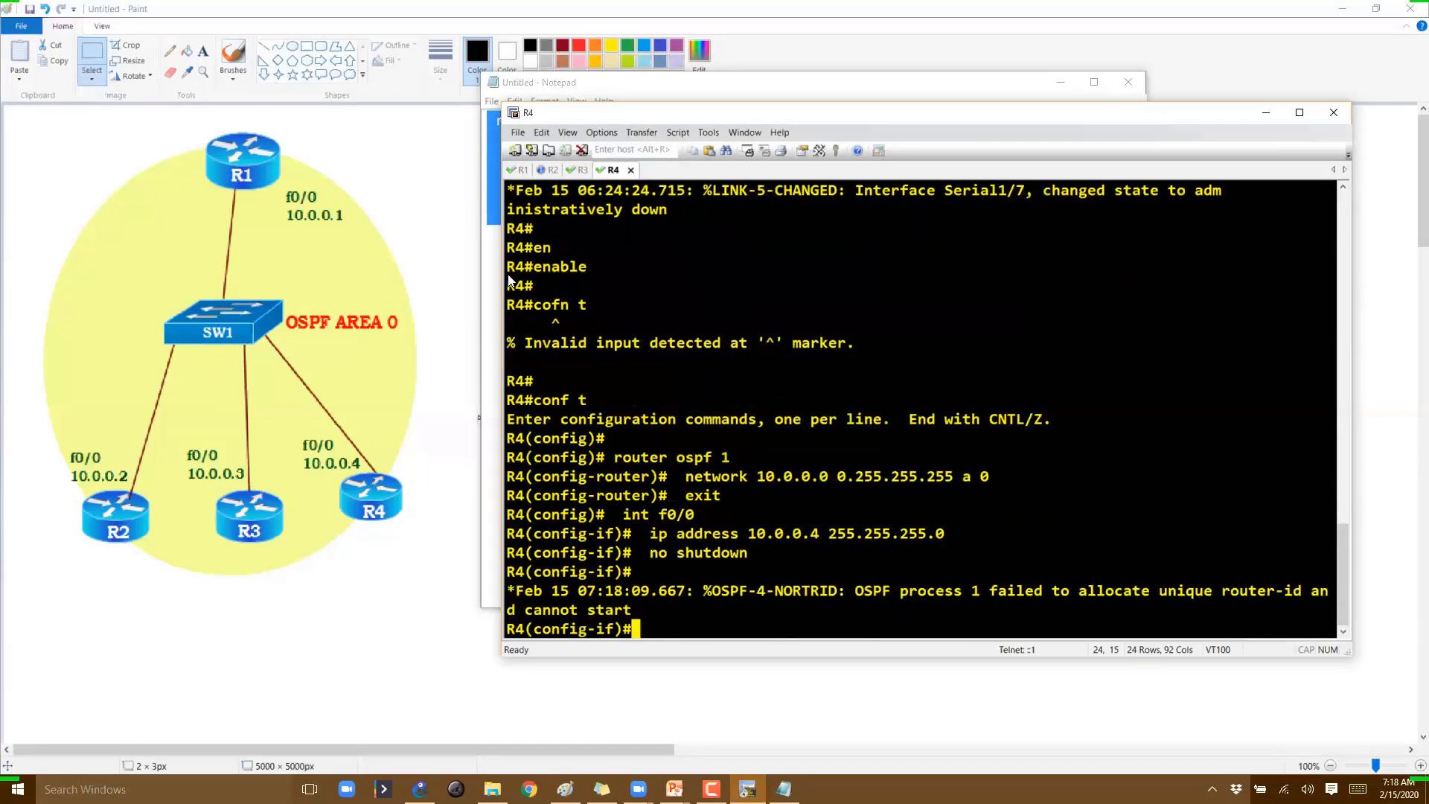
- Reposition and widen the router console window beside the topology diagram
{"action": "left_click", "coordinate": [1081, 77]}
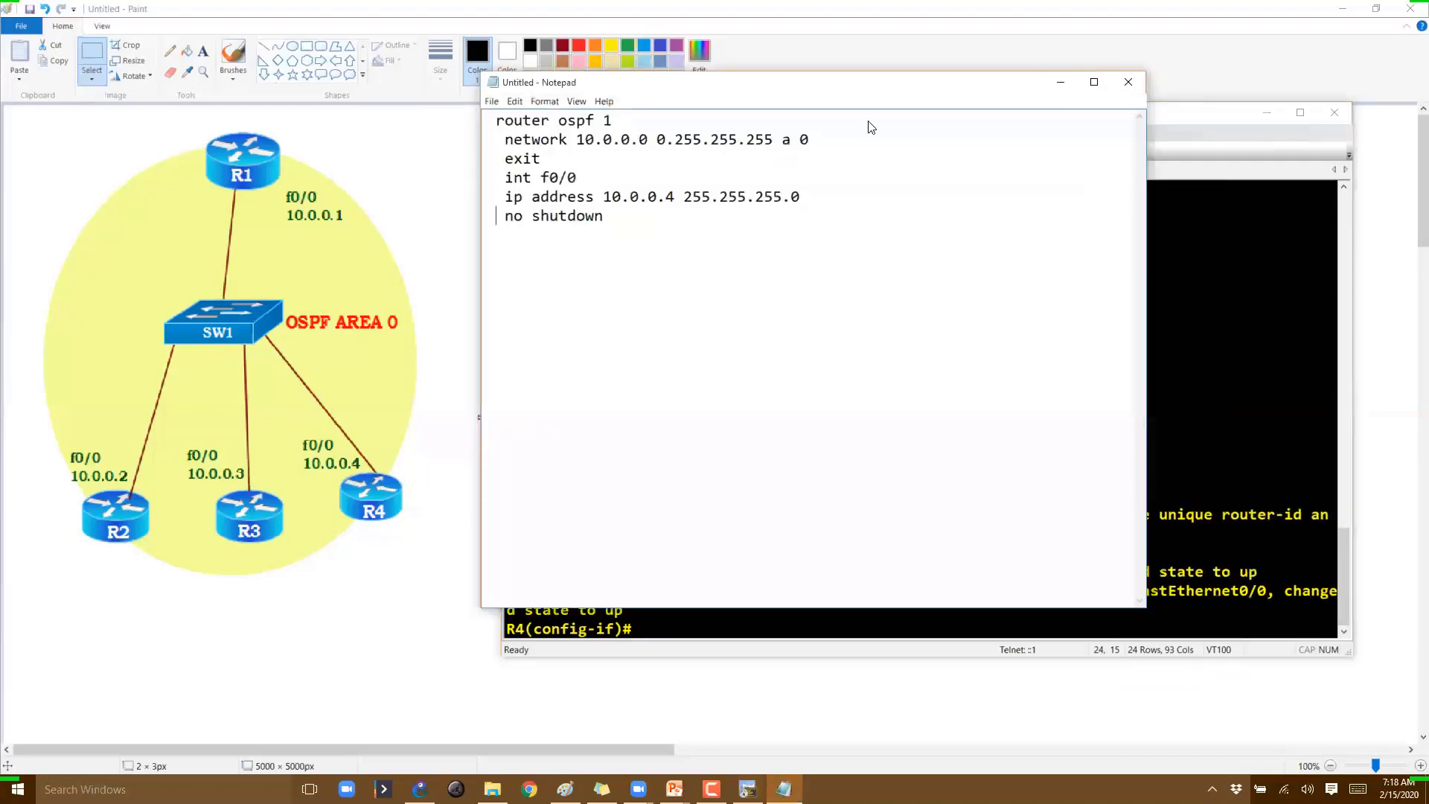
{"action": "left_click", "coordinate": [1238, 436]}
{"action": "left_click_drag", "start_coordinate": [1298, 435], "coordinate": [1418, 410]}
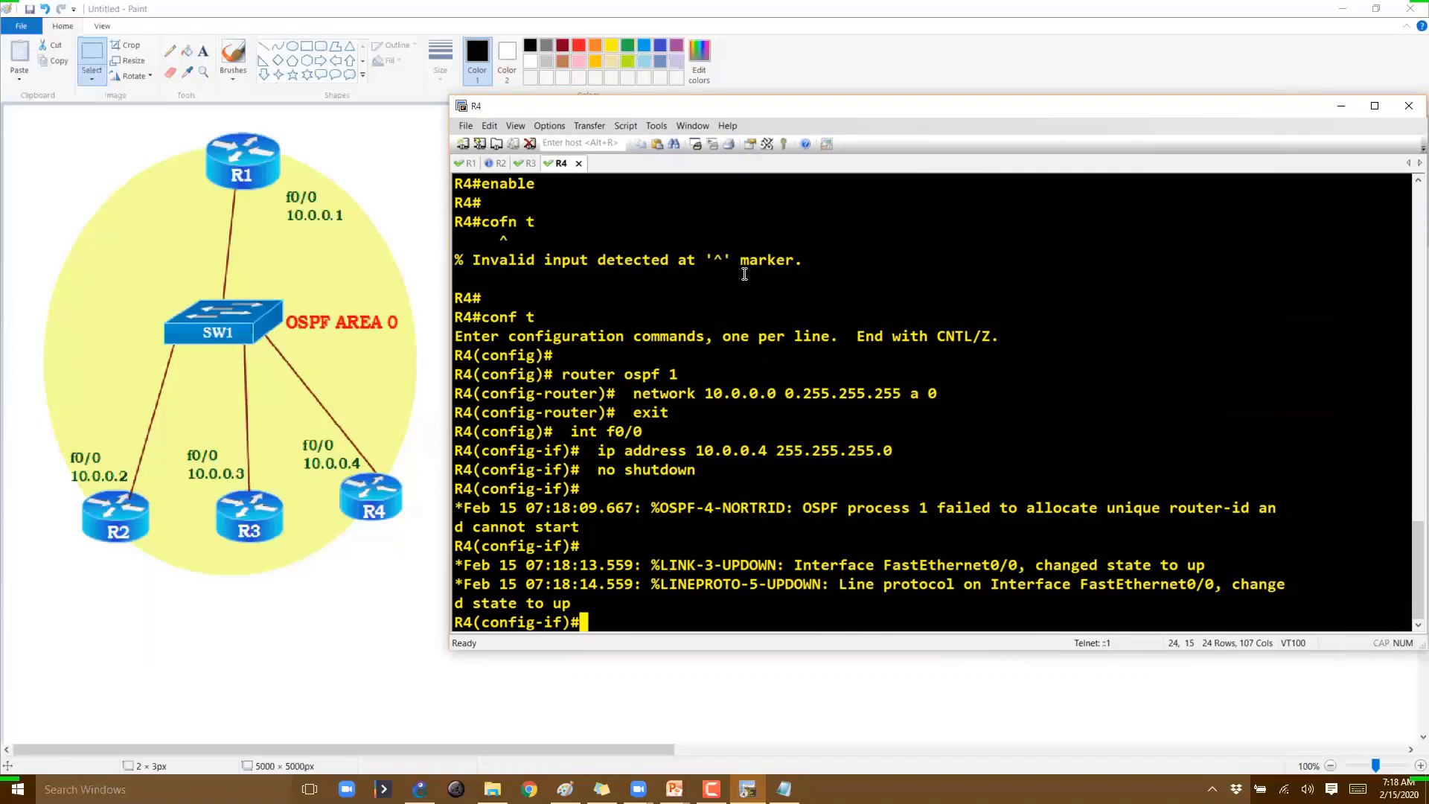
- Copy the Notepad lines from router ospf 1 through exit and paste them into R4's console
{"action": "key", "text": "alt+Tab"}
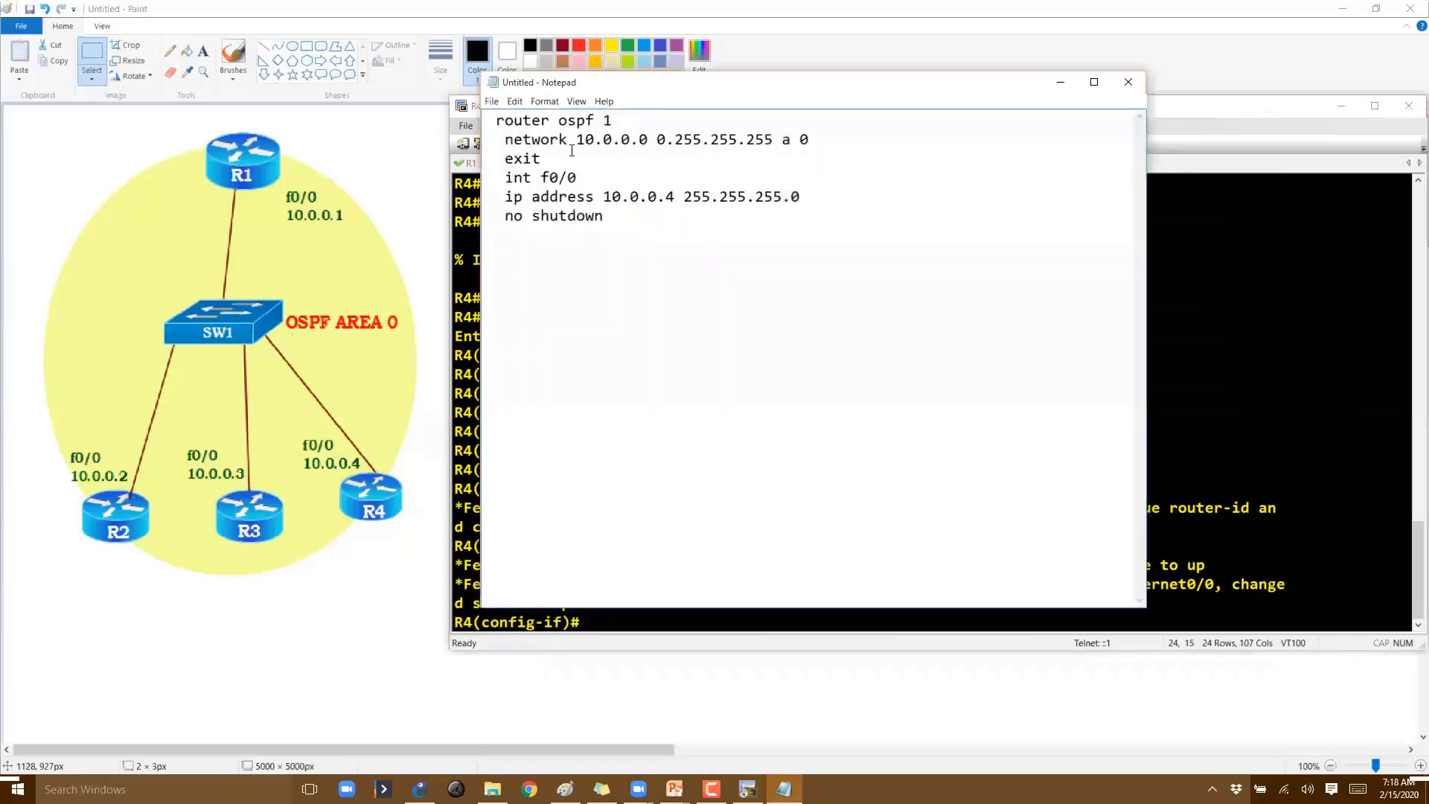
{"action": "key", "text": "shift+Down"}
{"action": "key", "text": "shift+Down"}
{"action": "key", "text": "shift+Down"}
{"action": "key", "text": "ctrl+c"}
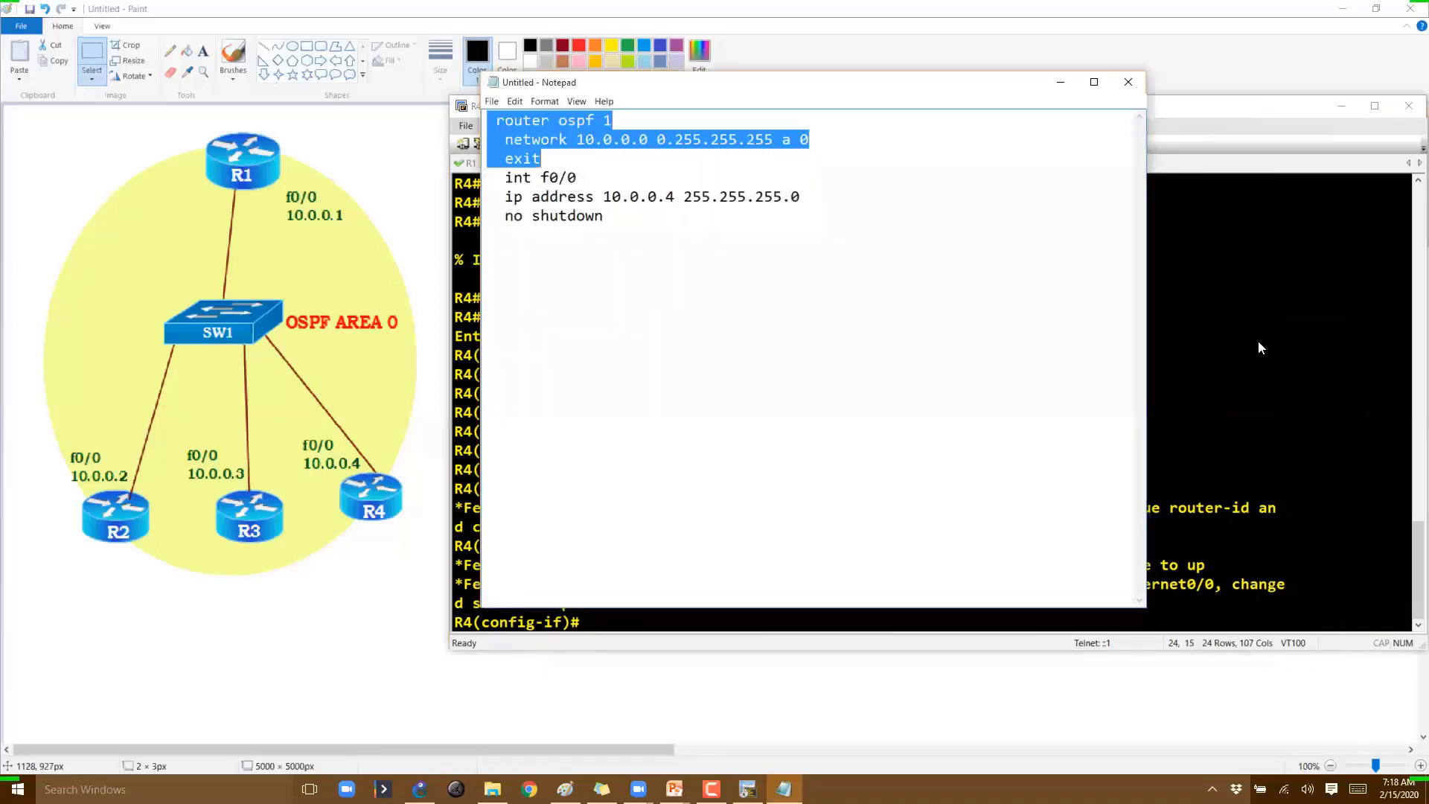
{"action": "key", "text": "alt+Tab"}
{"action": "right_click", "coordinate": [1142, 355]}
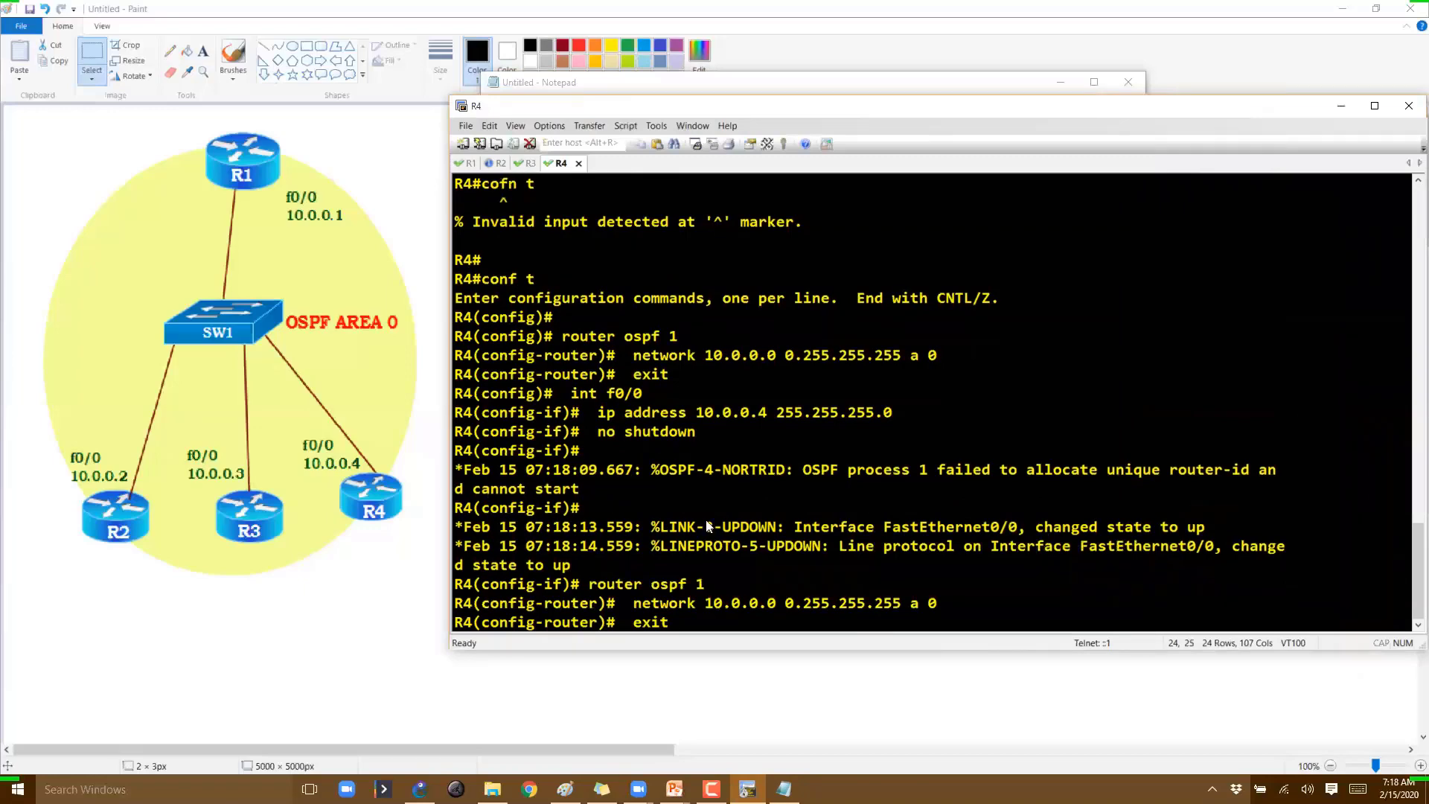
- Reapply router ospf 1 with network 10.0.0.0 0.255.255.255 a 0 on R3
{"action": "left_click", "coordinate": [529, 162]}
{"action": "right_click", "coordinate": [619, 423]}
{"action": "key", "text": "Return"}
{"action": "key", "text": "Return"}
{"action": "key", "text": "Return"}
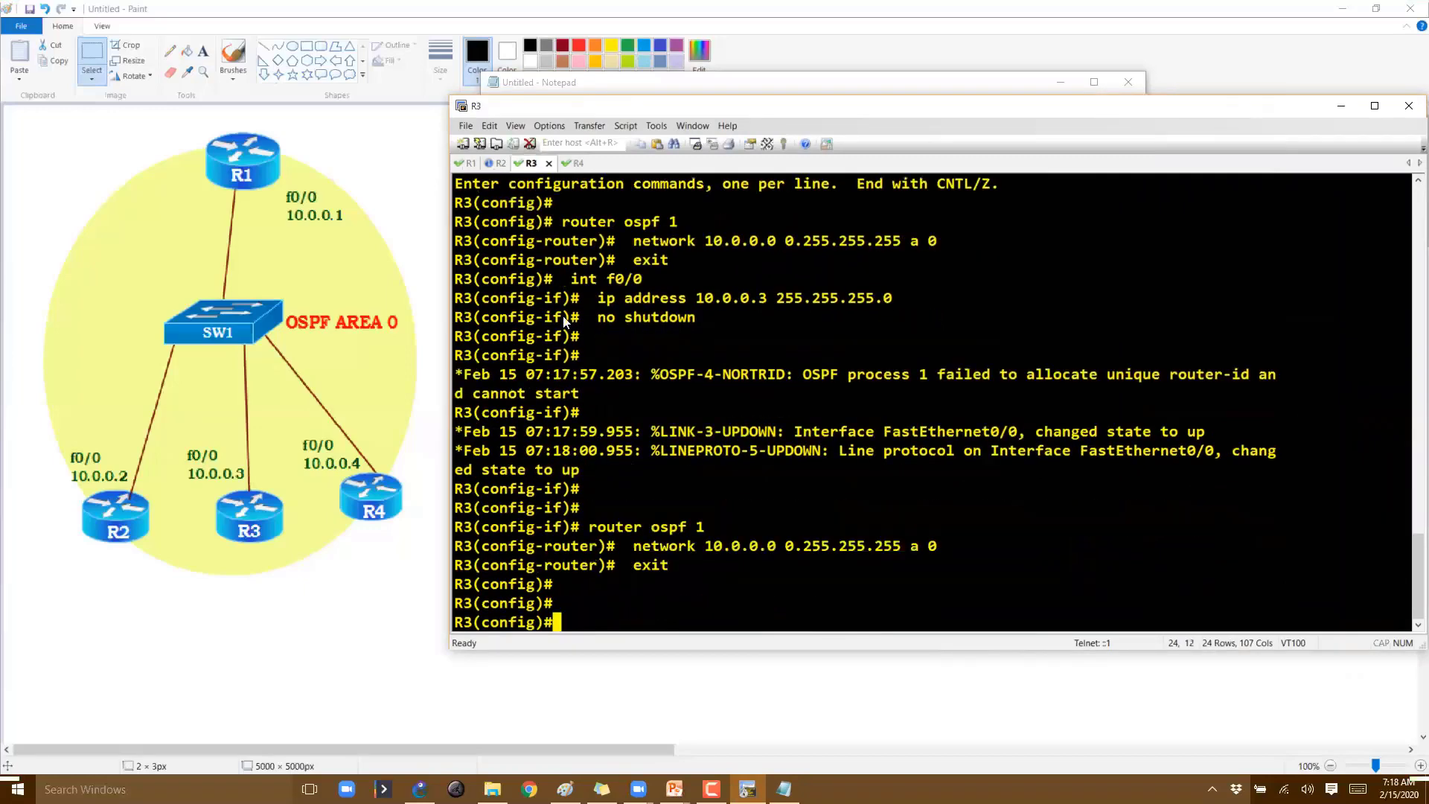
- Paste the same router ospf 1, network and exit commands into the R2 and R1 consoles
{"action": "key", "text": "alt+2"}
{"action": "right_click", "coordinate": [564, 322]}
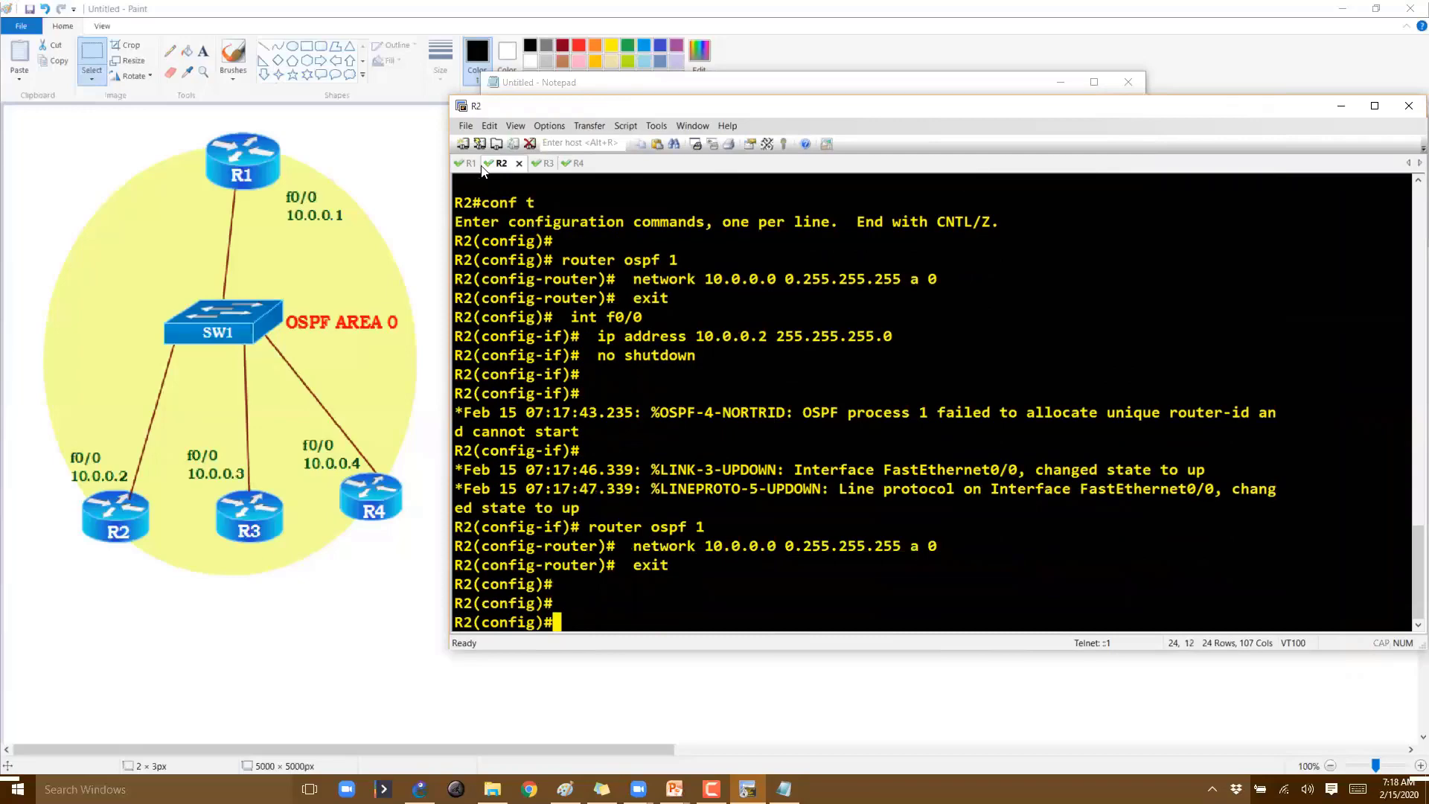
{"action": "key", "text": "alt+1"}
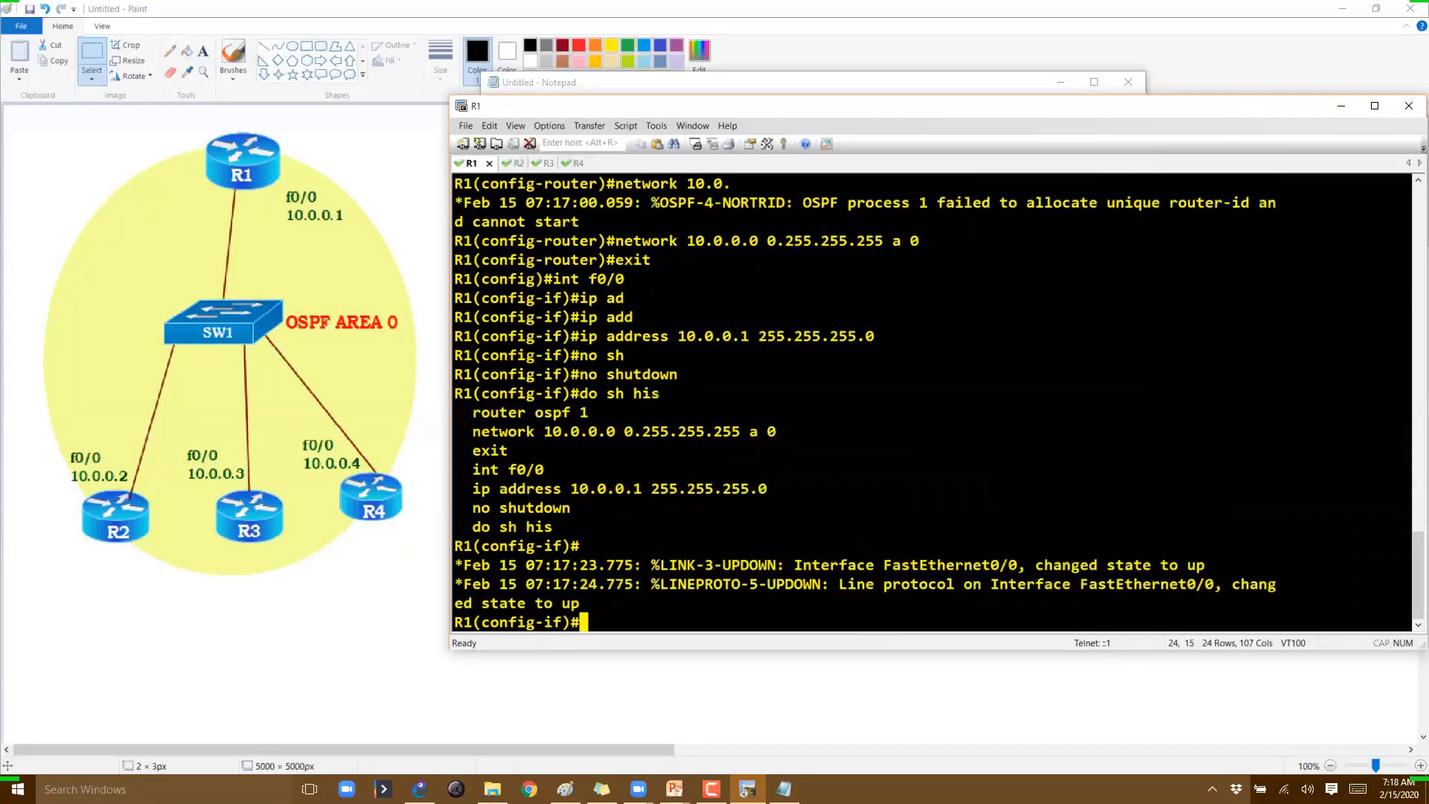
{"action": "right_click", "coordinate": [777, 430]}
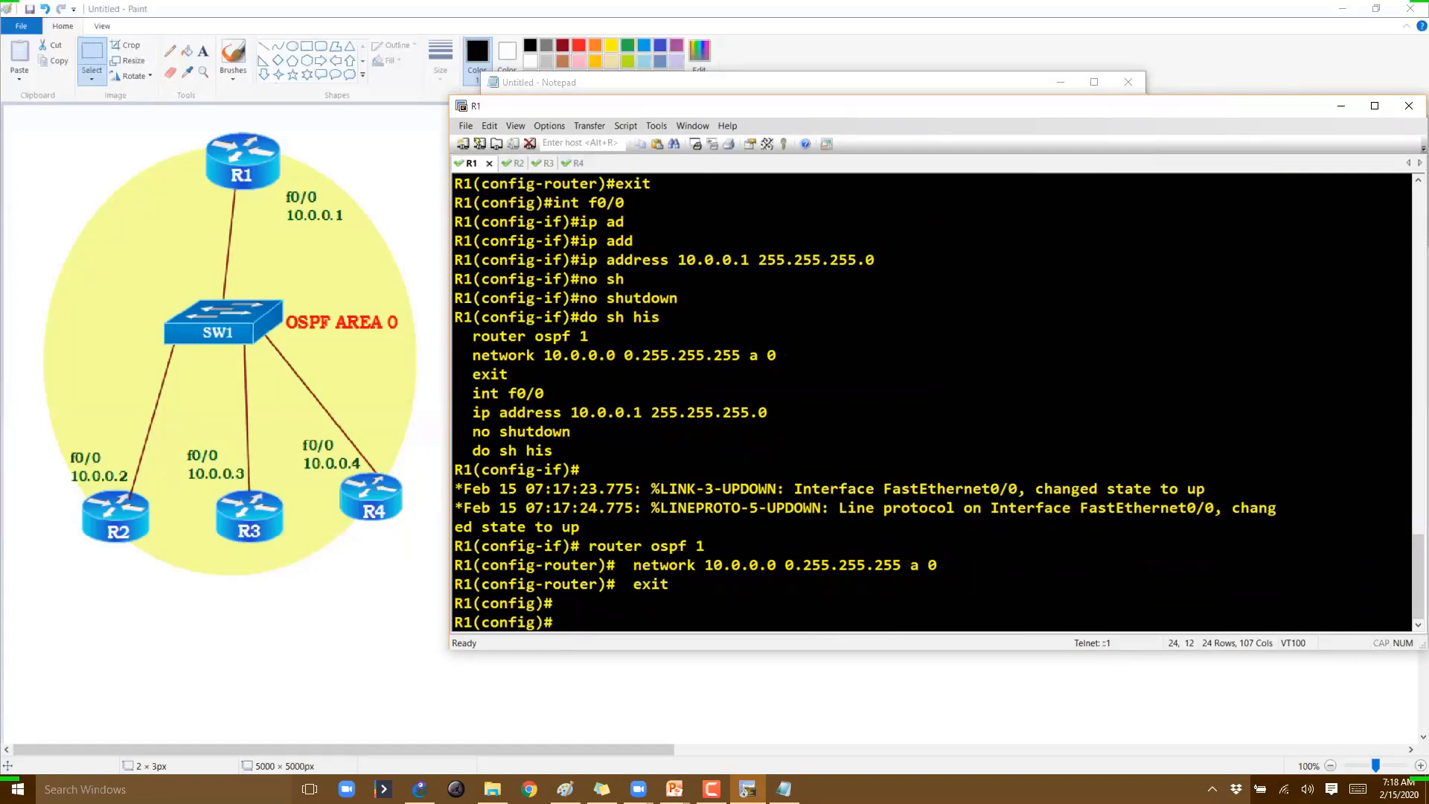
- Display R1's IP interface summary, and highlight the FastEthernet0/0 entry and the OSPF adjacency message for neighbor 10.0.0.4
{"action": "type", "text": "do sh ip int br"}
{"action": "key", "text": "Return"}
{"action": "left_click_drag", "start_coordinate": [562, 450], "coordinate": [822, 446]}
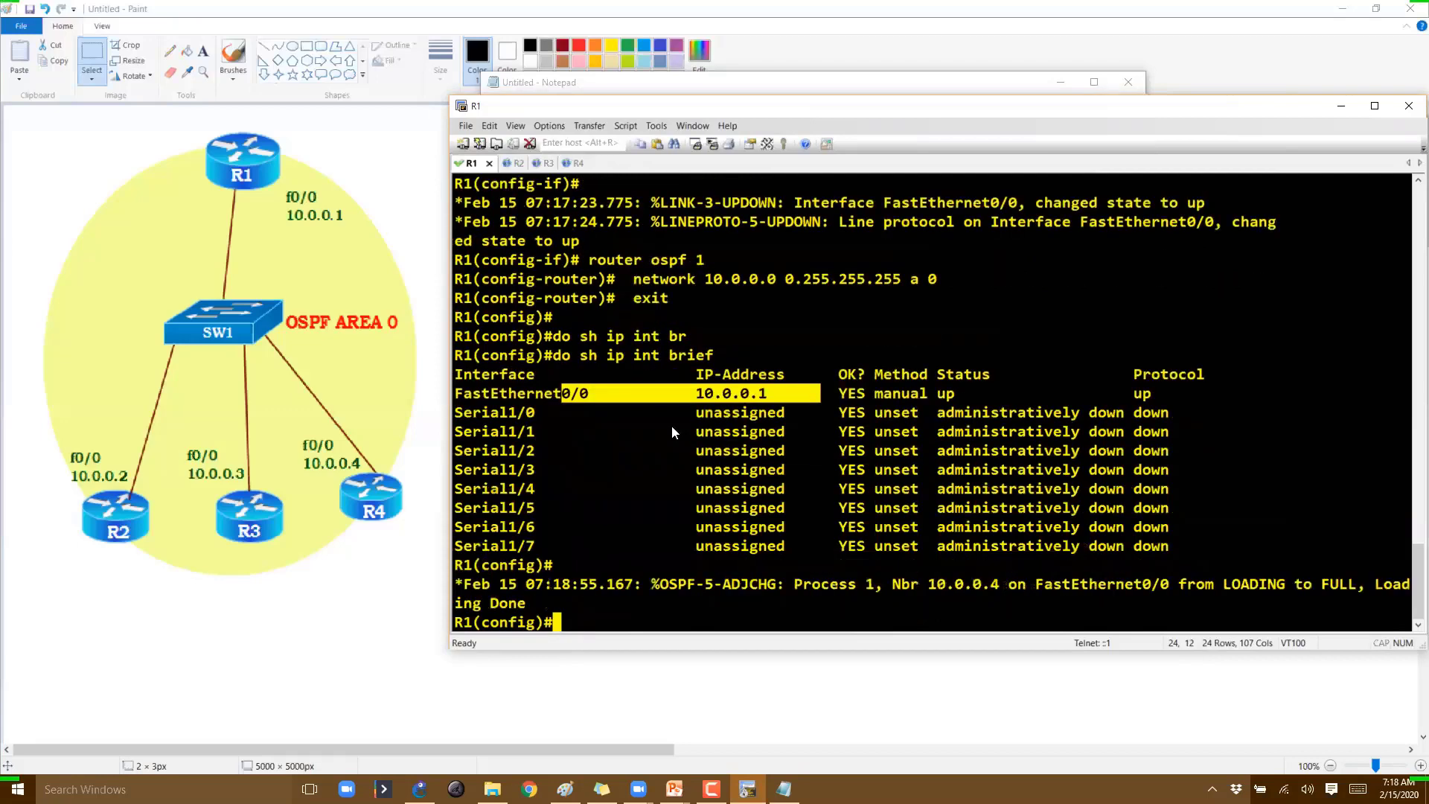
{"action": "left_click_drag", "start_coordinate": [786, 584], "coordinate": [896, 604]}
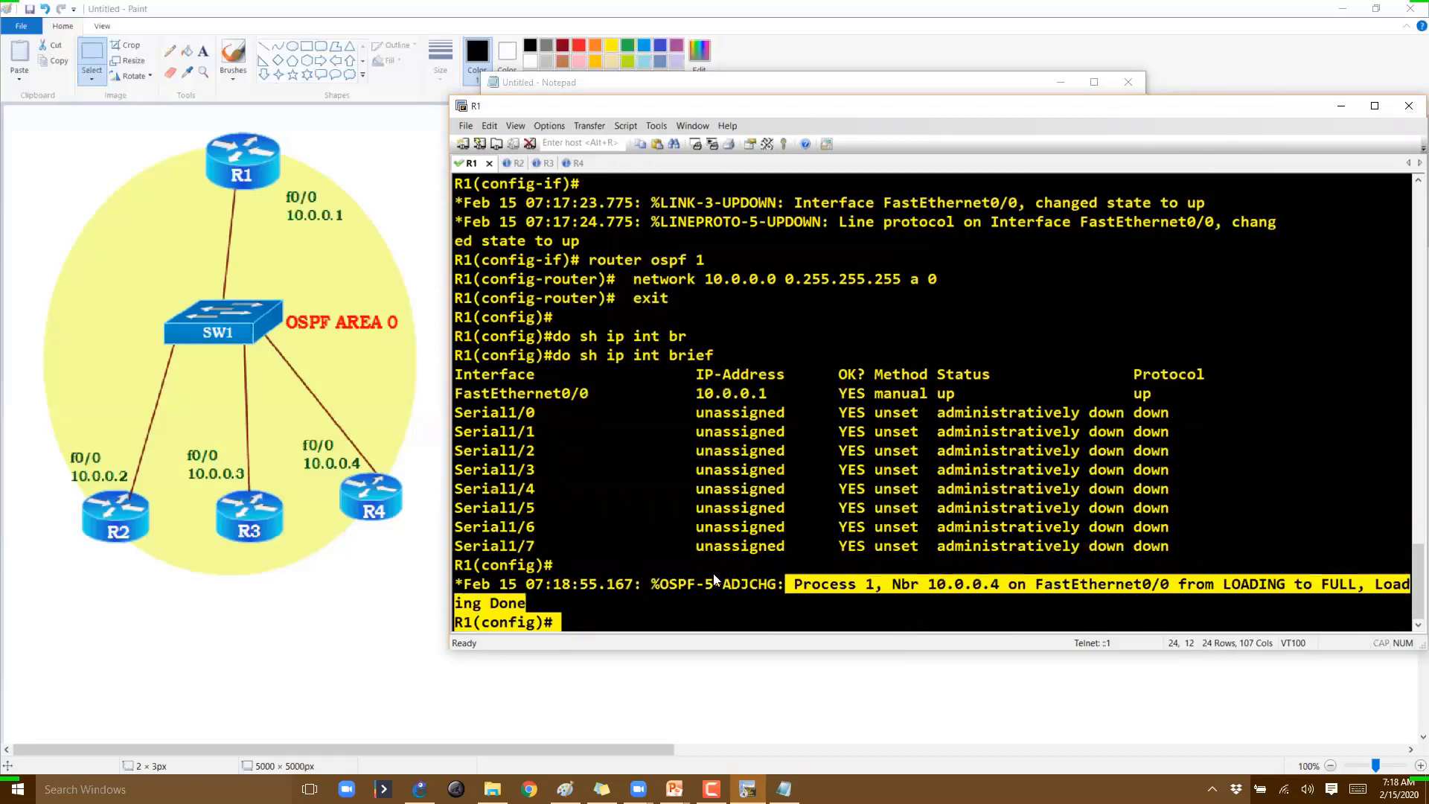
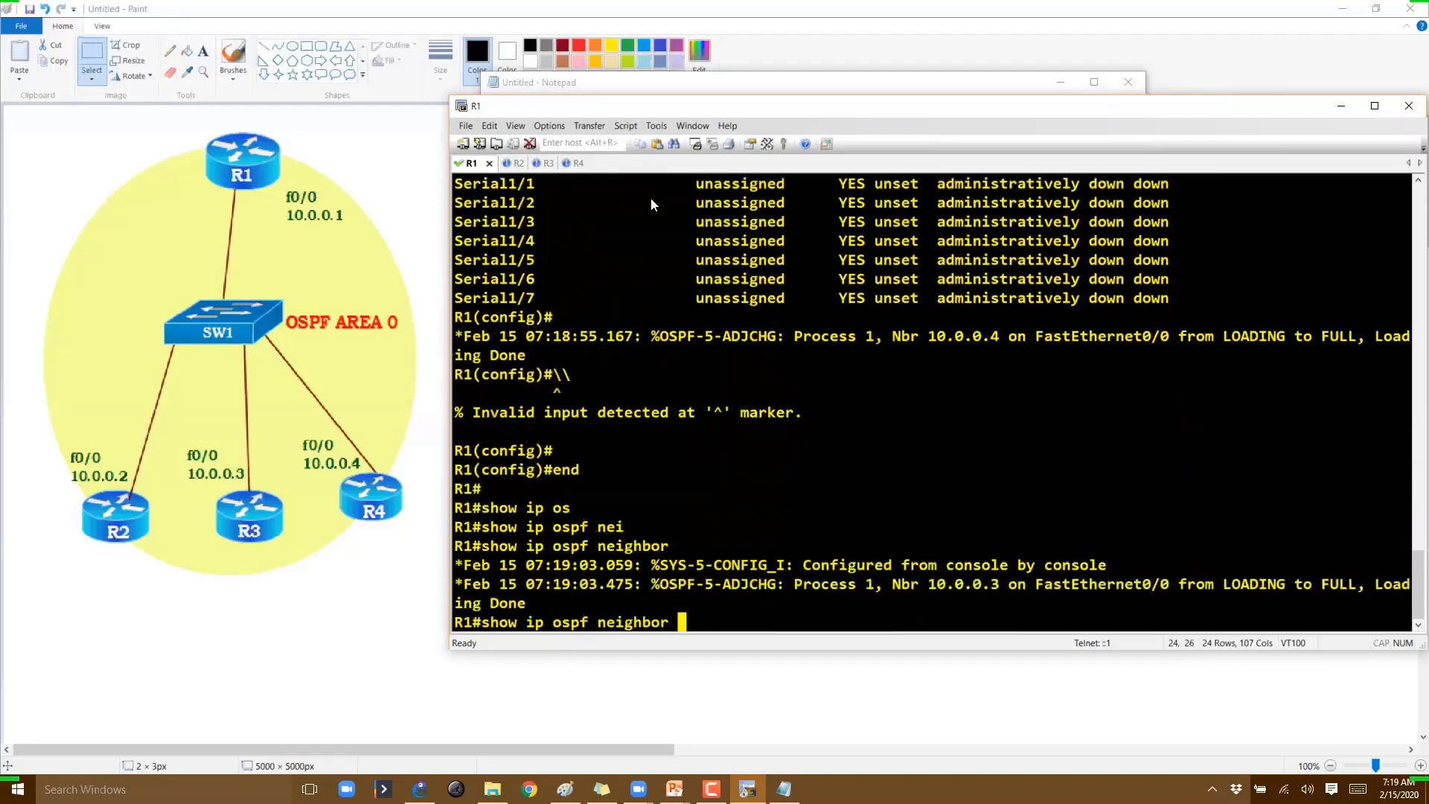
- List R1's OSPF neighbors with show ip ospf neighbor and minimize the Notepad window
{"action": "key", "text": "Return"}
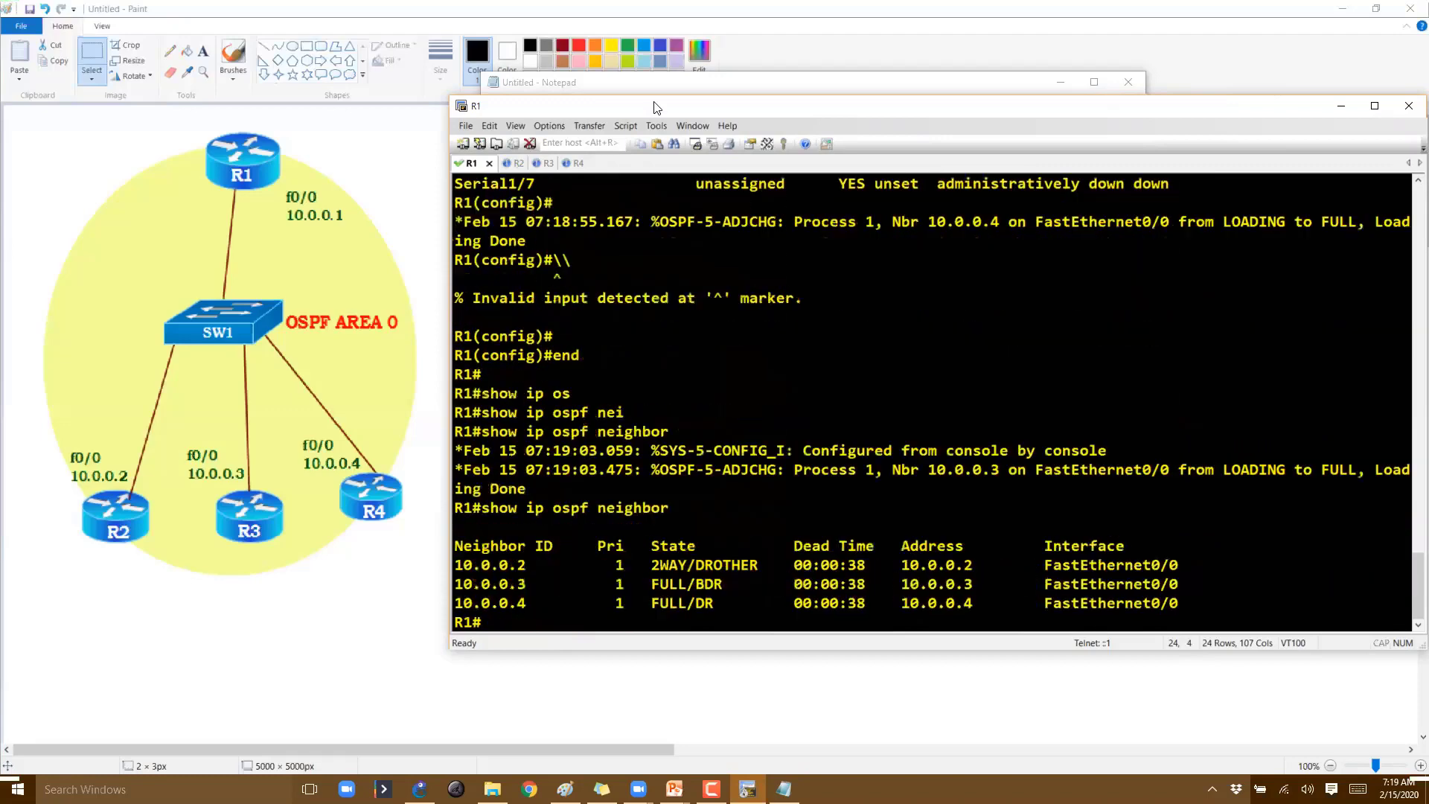
{"action": "left_click", "coordinate": [1057, 82]}
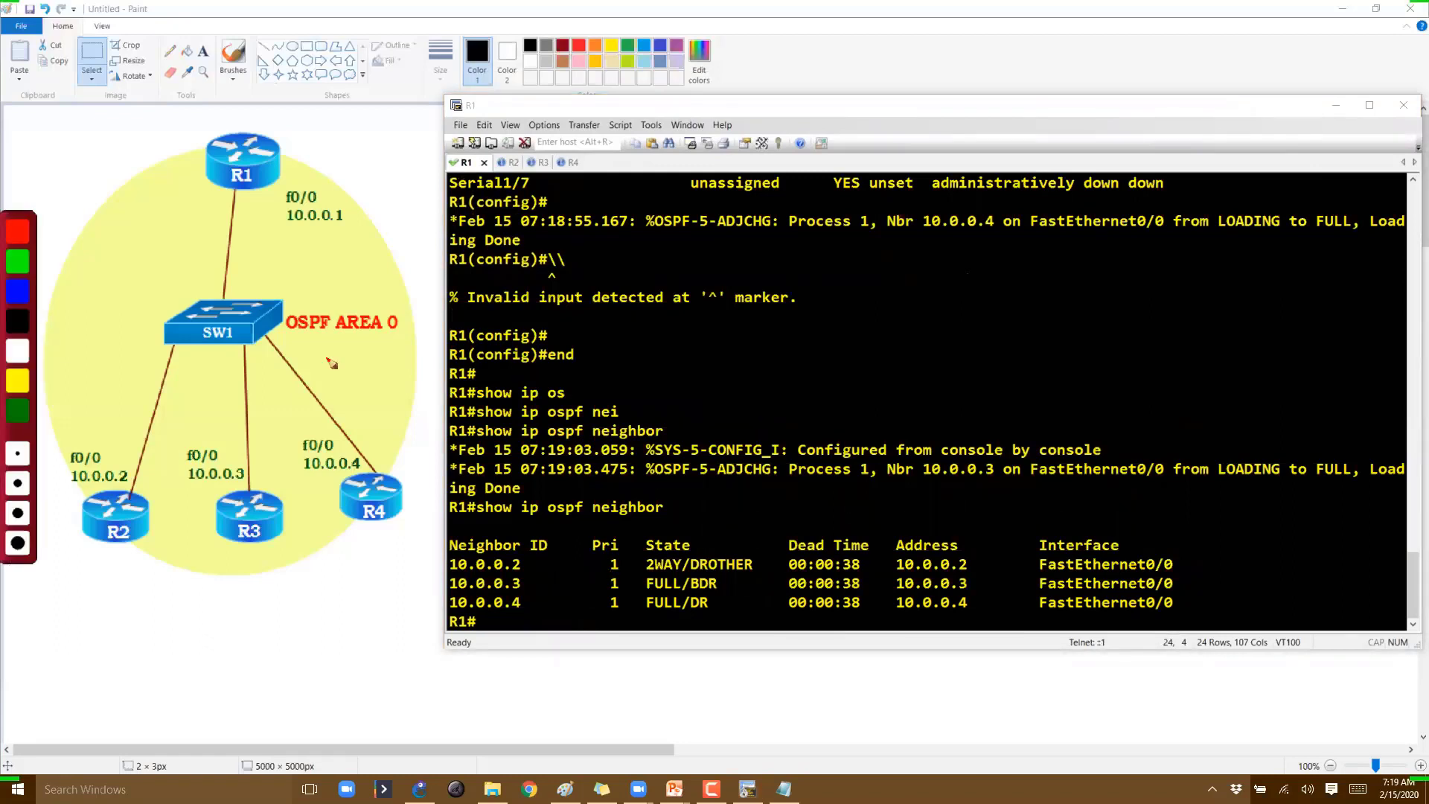
- Mark the Neighbor ID and Pri columns of R1's neighbor table with red pen annotations, clearing the markings after each explanation
{"action": "left_click_drag", "start_coordinate": [523, 534], "coordinate": [552, 551]}
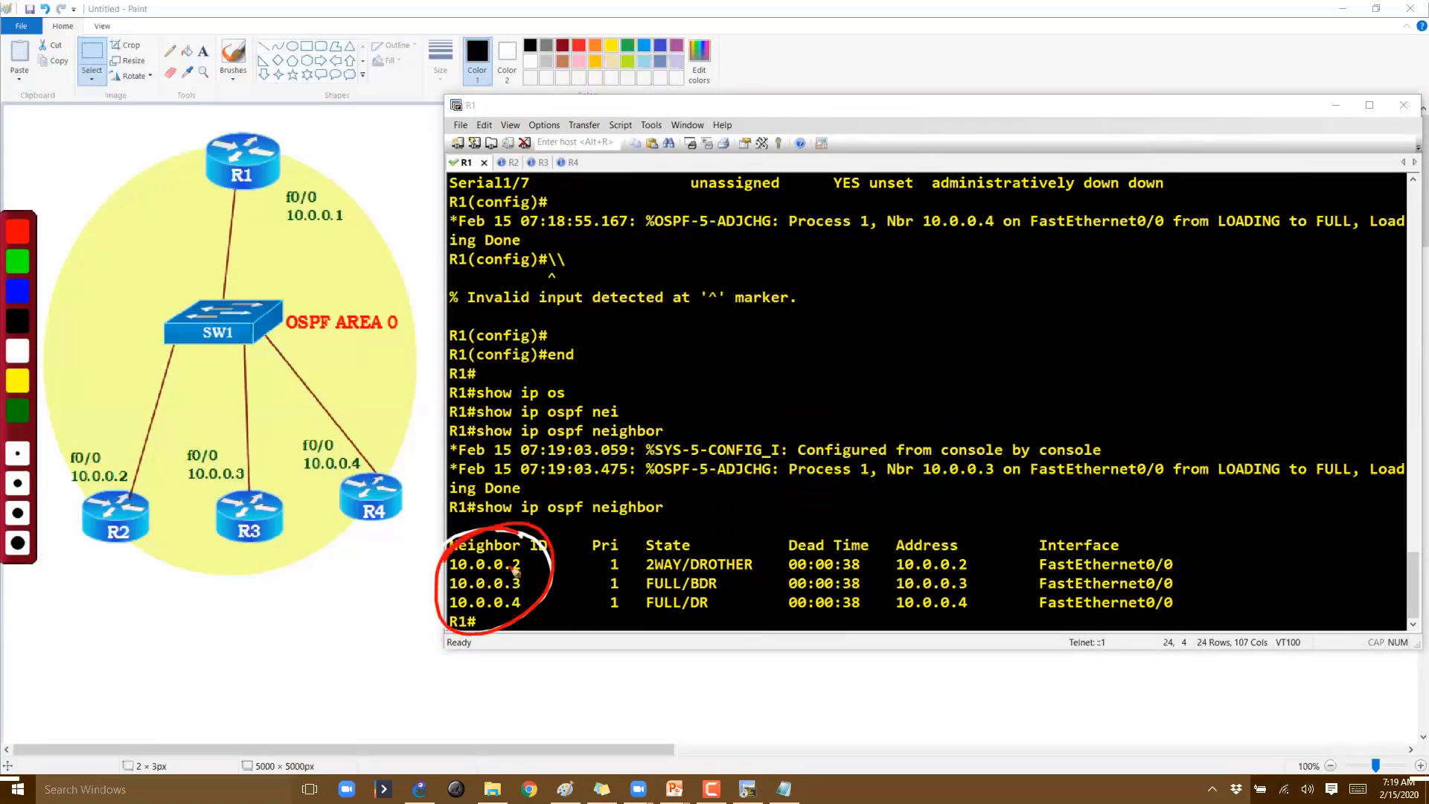
{"action": "mouse_move", "coordinate": [489, 452]}
{"action": "left_mouse_down"}
{"action": "mouse_move", "coordinate": [489, 518]}
{"action": "mouse_move", "coordinate": [531, 500]}
{"action": "left_mouse_up"}
{"action": "left_click_drag", "start_coordinate": [539, 472], "coordinate": [545, 505]}
{"action": "left_click_drag", "start_coordinate": [558, 474], "coordinate": [560, 494]}
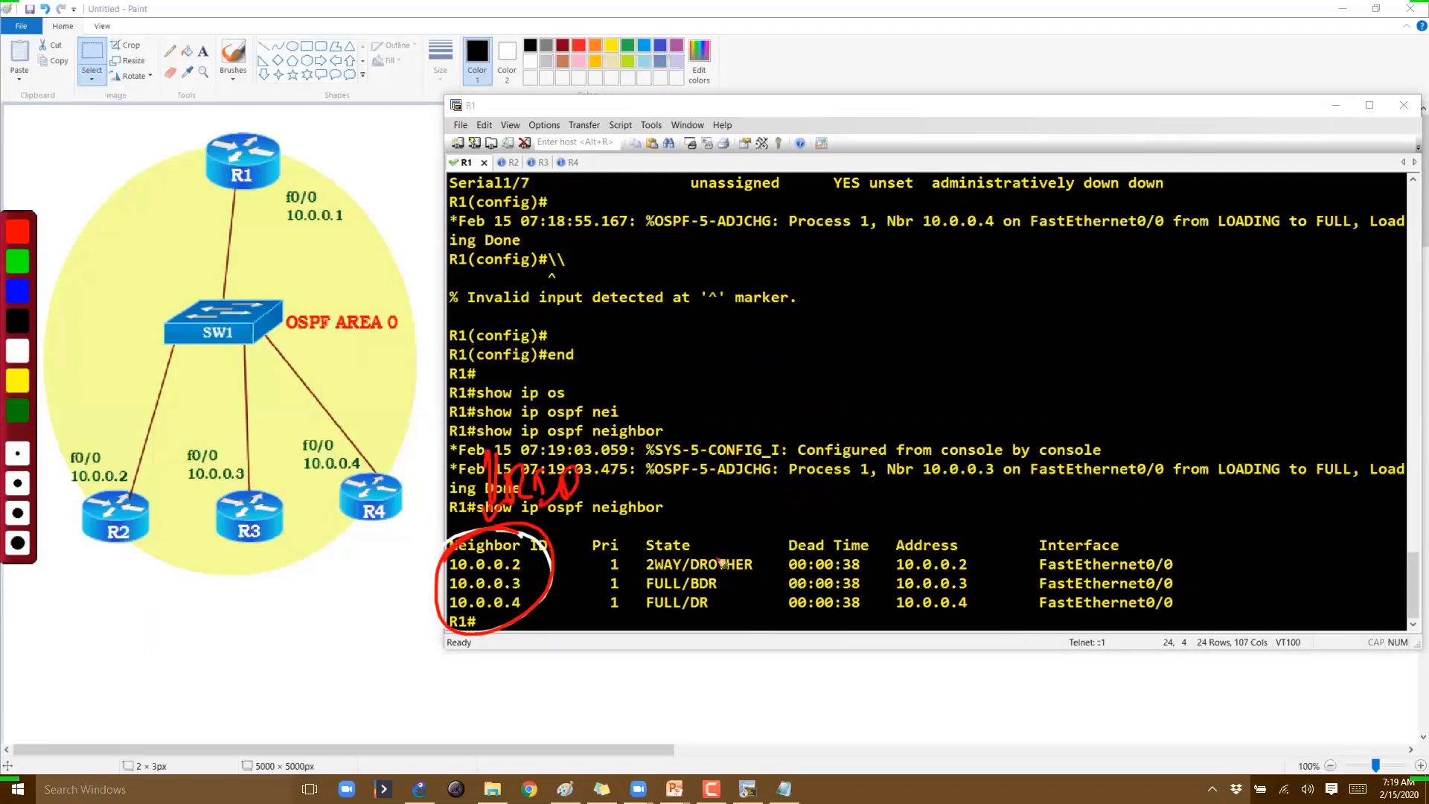
{"action": "left_click_drag", "start_coordinate": [692, 526], "coordinate": [672, 529]}
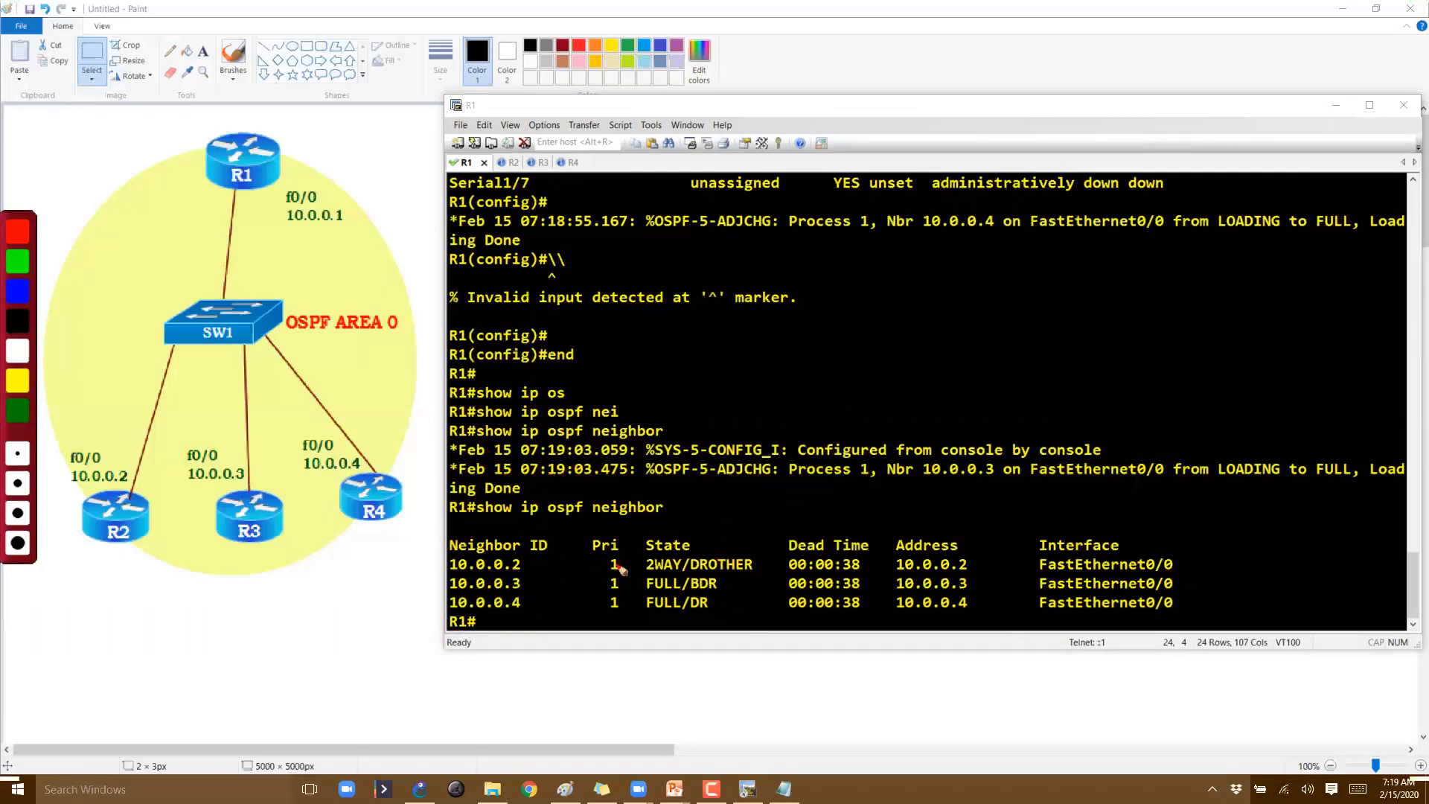
{"action": "key", "text": "e"}
{"action": "mouse_move", "coordinate": [582, 619]}
{"action": "left_mouse_down"}
{"action": "mouse_move", "coordinate": [630, 535]}
{"action": "mouse_move", "coordinate": [602, 446]}
{"action": "left_mouse_up"}
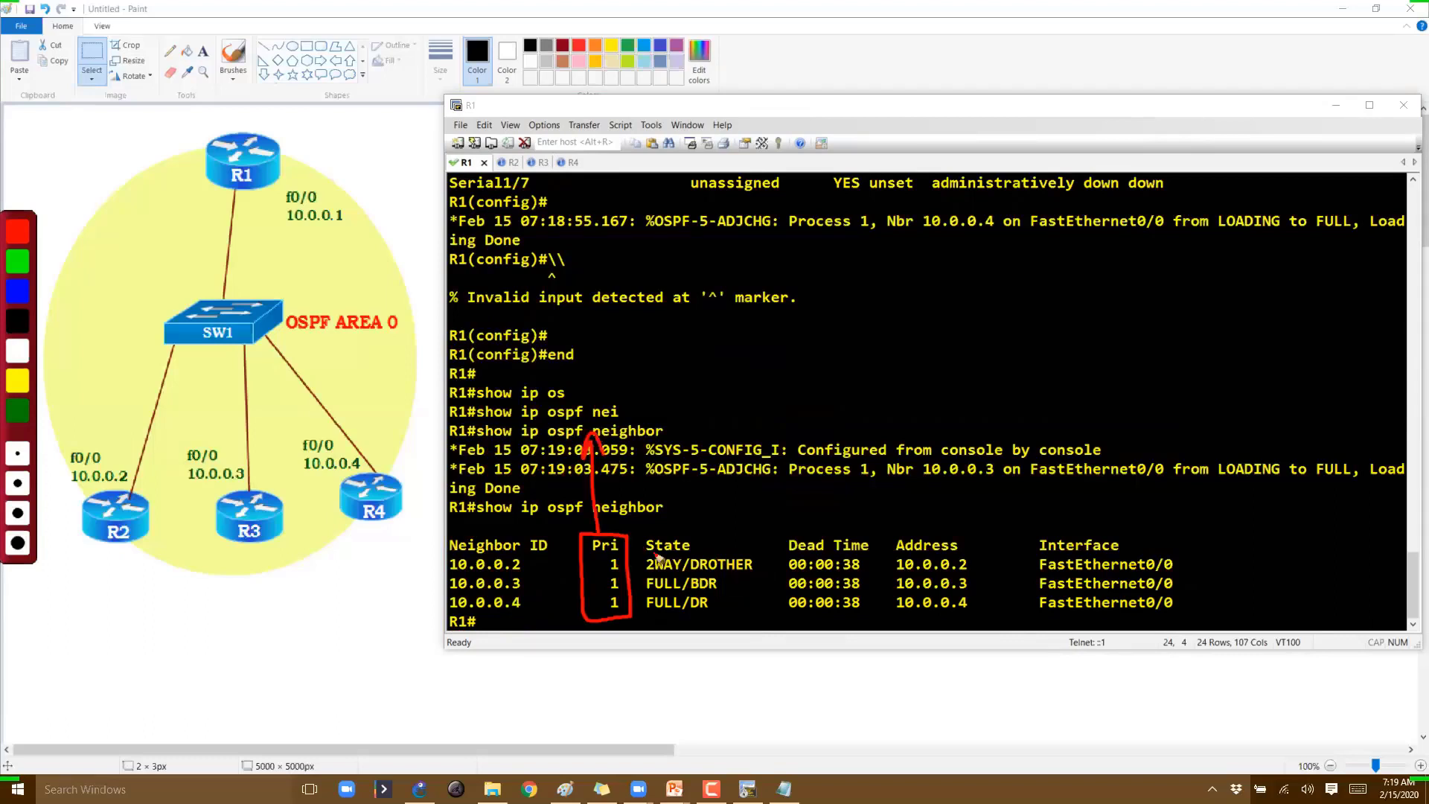
{"action": "key", "text": "Escape"}
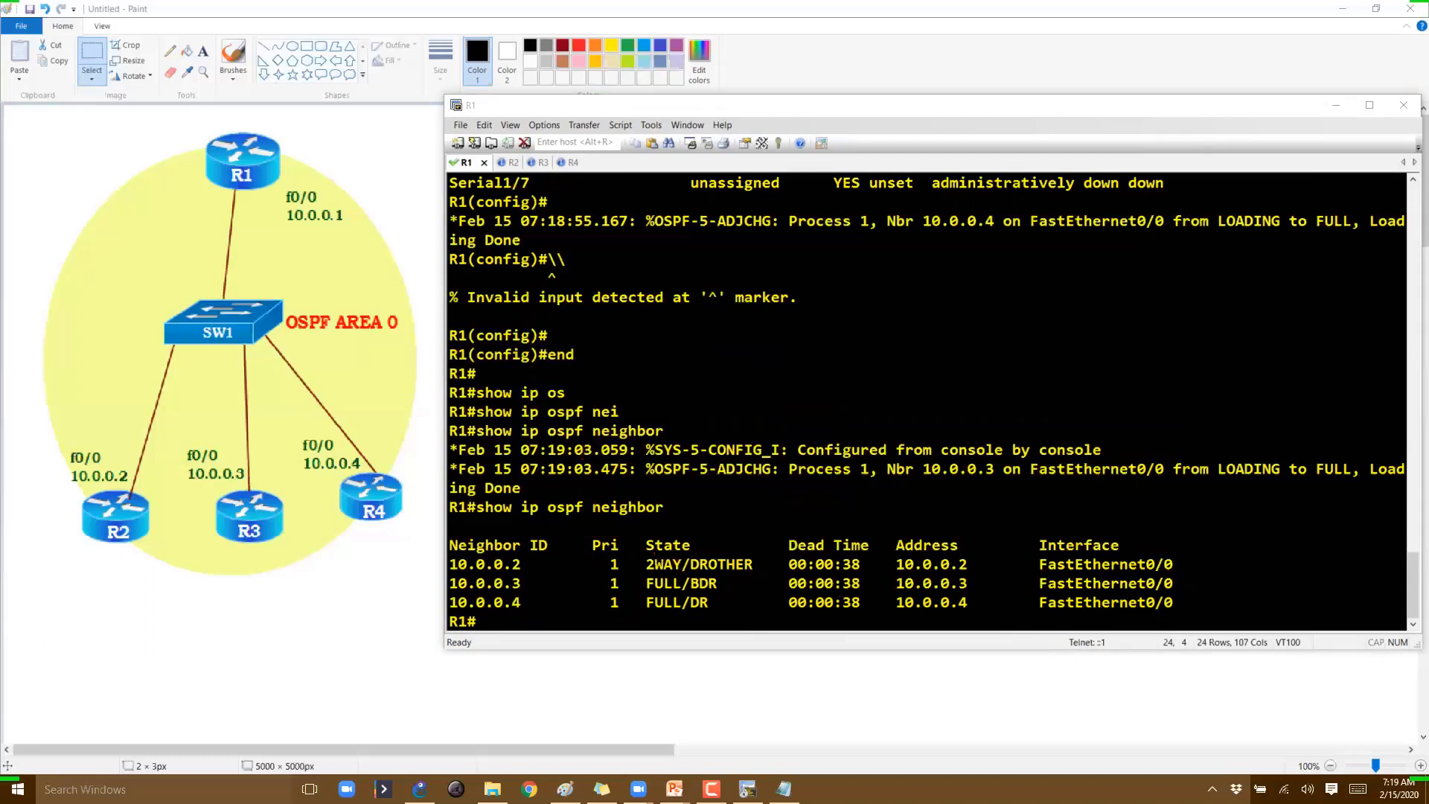
- Rerun show ip ospf neighbor on R1 to refresh the neighbor table
{"action": "left_click", "coordinate": [753, 542]}
{"action": "key", "text": "Return"}
{"action": "key", "text": "Return"}
{"action": "key", "text": "Up"}
{"action": "key", "text": "Return"}
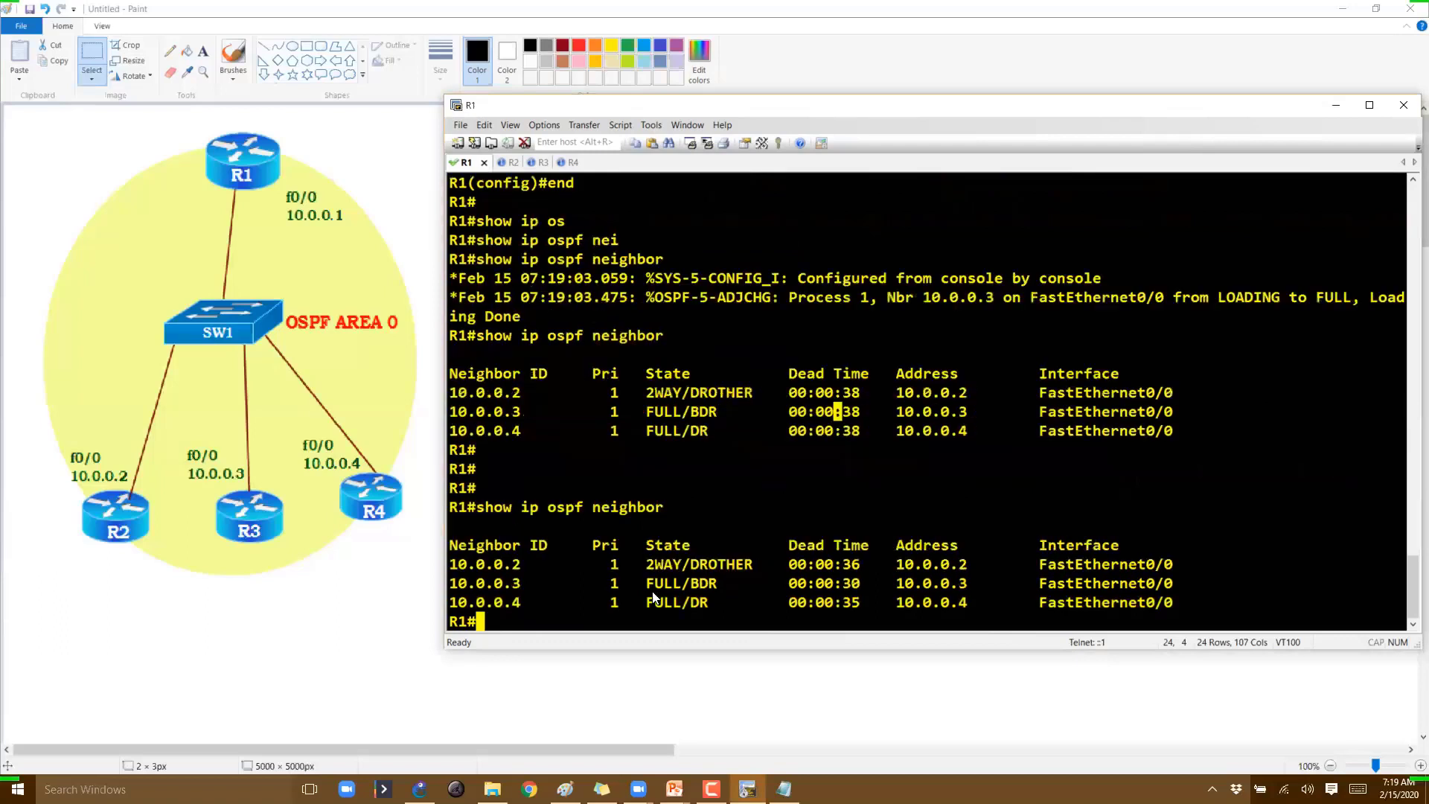
- Circle the BDR and DR states in R1's neighbor table in red, draw an arrow from 10.0.0.4, and label R4 as DR
{"action": "mouse_move", "coordinate": [638, 564]}
{"action": "left_mouse_down"}
{"action": "mouse_move", "coordinate": [683, 565]}
{"action": "mouse_move", "coordinate": [681, 584]}
{"action": "mouse_move", "coordinate": [637, 584]}
{"action": "left_mouse_up"}
{"action": "left_click", "coordinate": [770, 543]}
{"action": "key", "text": "ctrl+shift+d"}
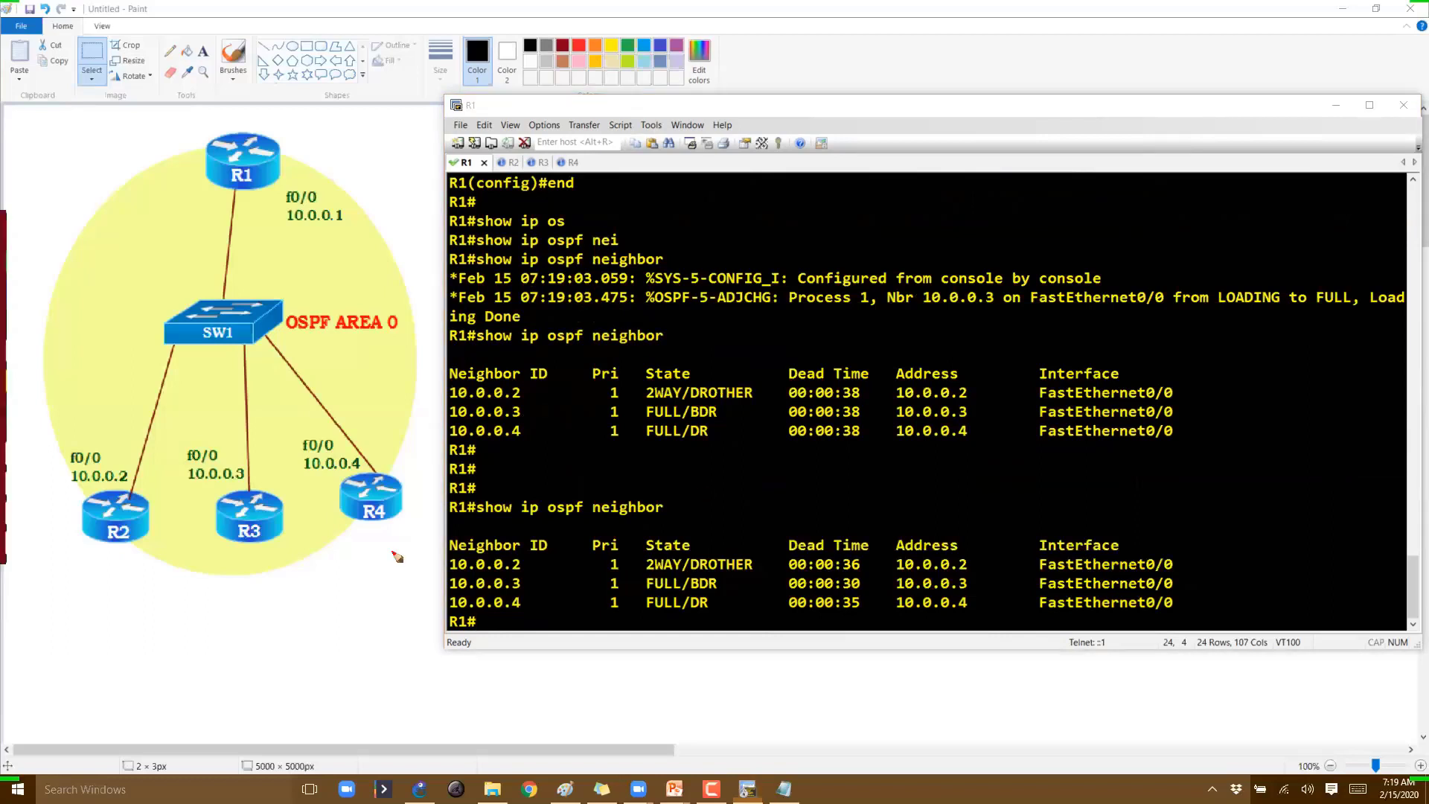
{"action": "left_click_drag", "start_coordinate": [713, 565], "coordinate": [735, 592]}
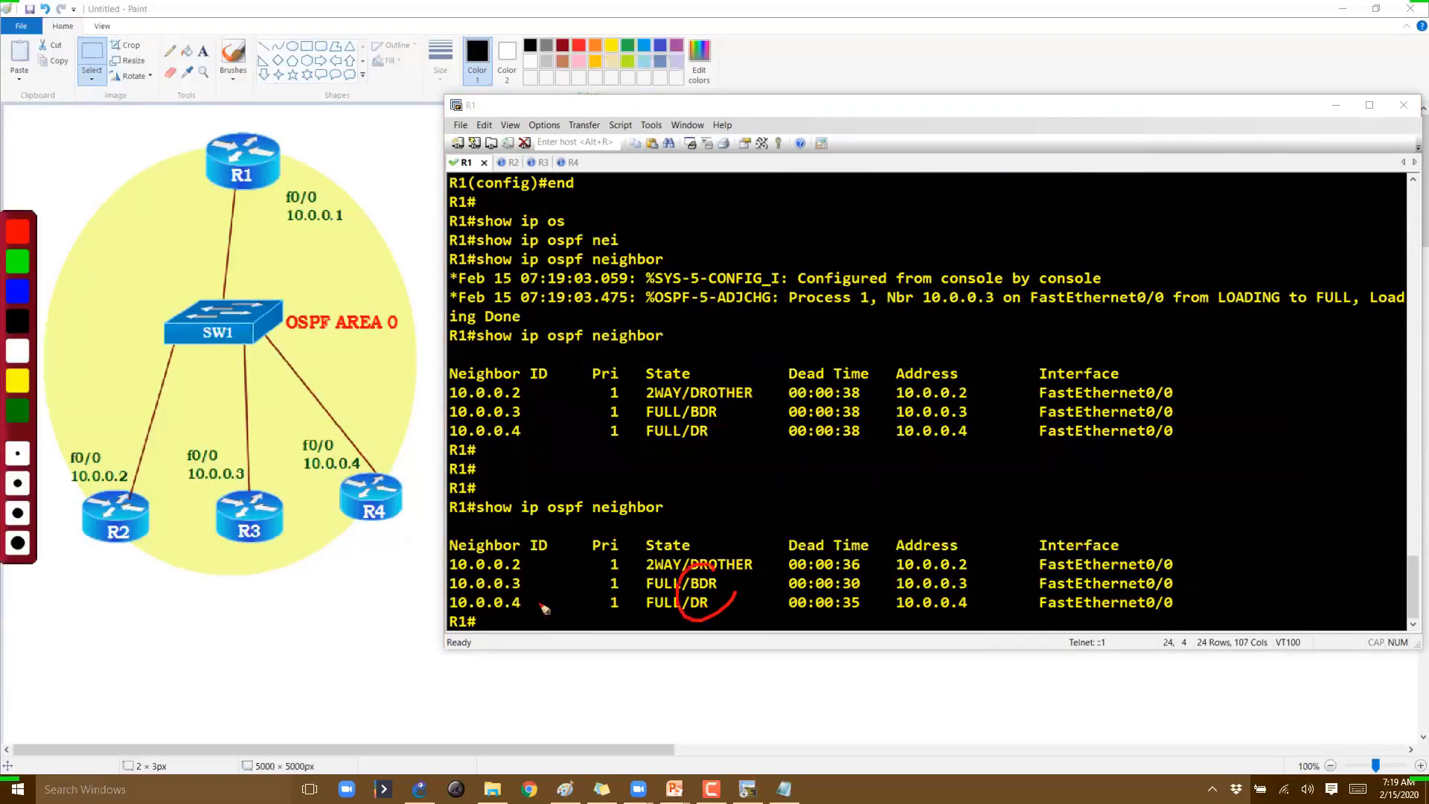
{"action": "mouse_move", "coordinate": [631, 601]}
{"action": "left_mouse_down"}
{"action": "mouse_move", "coordinate": [536, 602]}
{"action": "mouse_move", "coordinate": [631, 602]}
{"action": "left_mouse_up"}
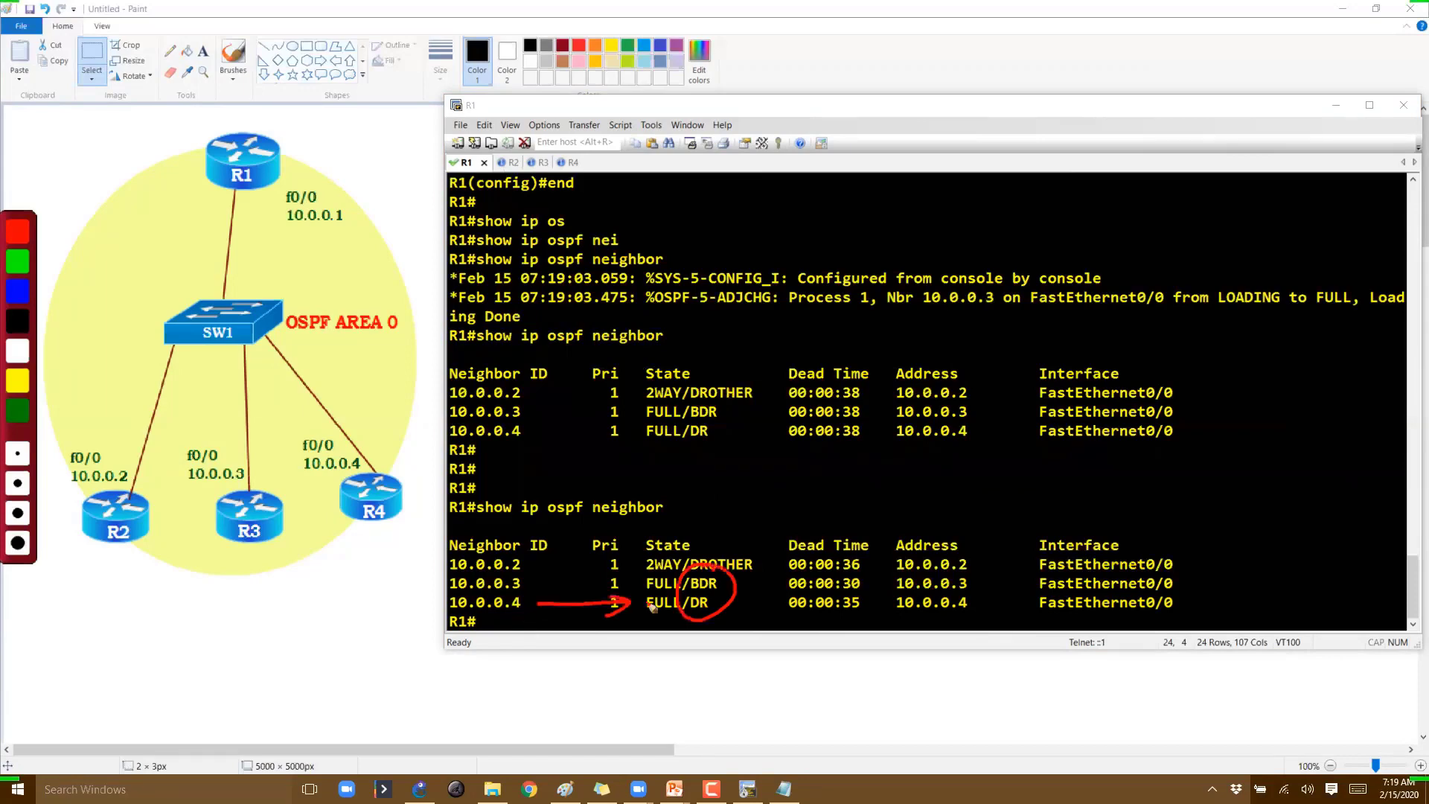
{"action": "left_click_drag", "start_coordinate": [373, 531], "coordinate": [363, 551]}
{"action": "left_click_drag", "start_coordinate": [389, 529], "coordinate": [411, 551]}
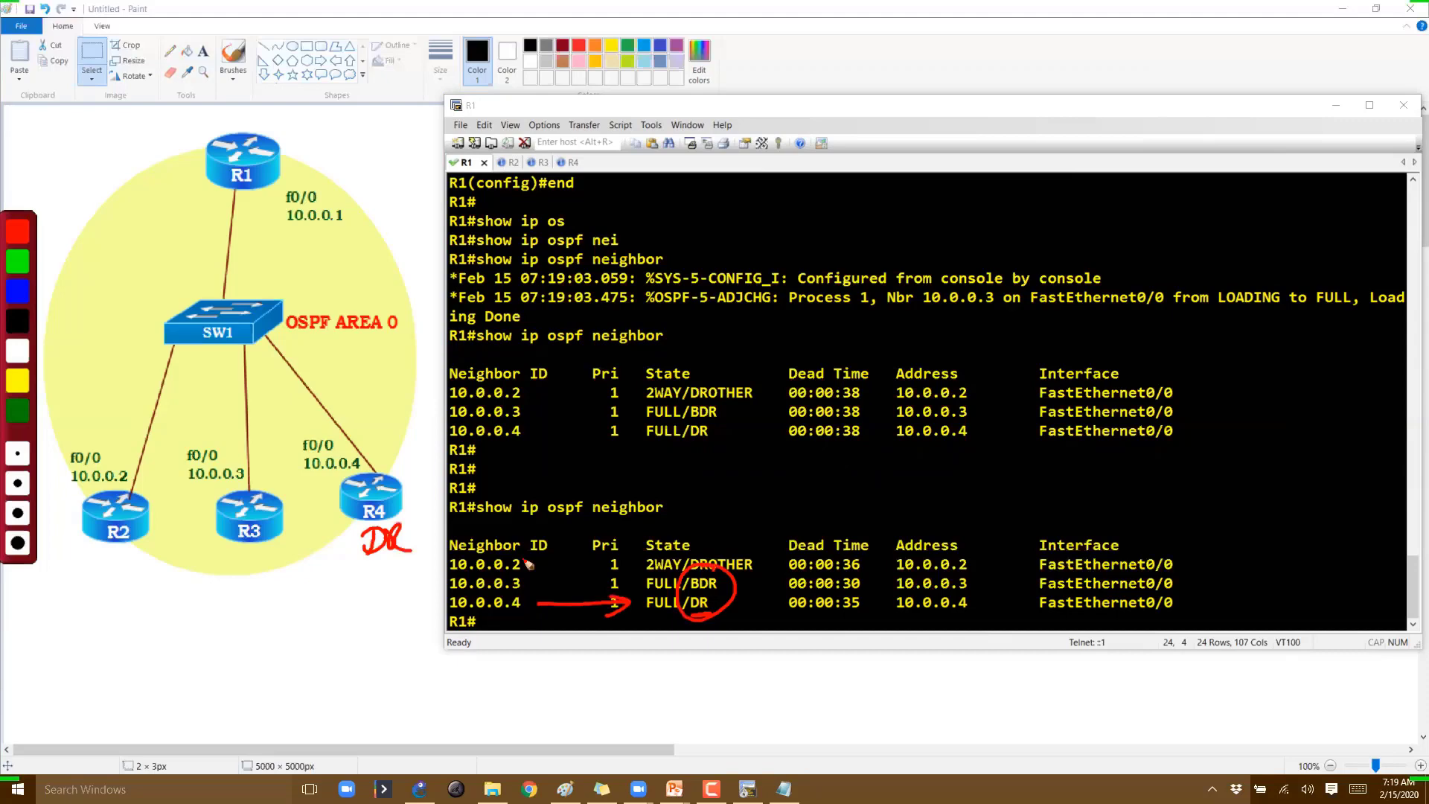
- Label R3 as BDR in red, circle the DROTHER state in the neighbor table, and label R2 as Other with an underline
{"action": "left_click_drag", "start_coordinate": [225, 550], "coordinate": [226, 571]}
{"action": "left_click_drag", "start_coordinate": [246, 552], "coordinate": [259, 568]}
{"action": "left_click_drag", "start_coordinate": [265, 567], "coordinate": [286, 557]}
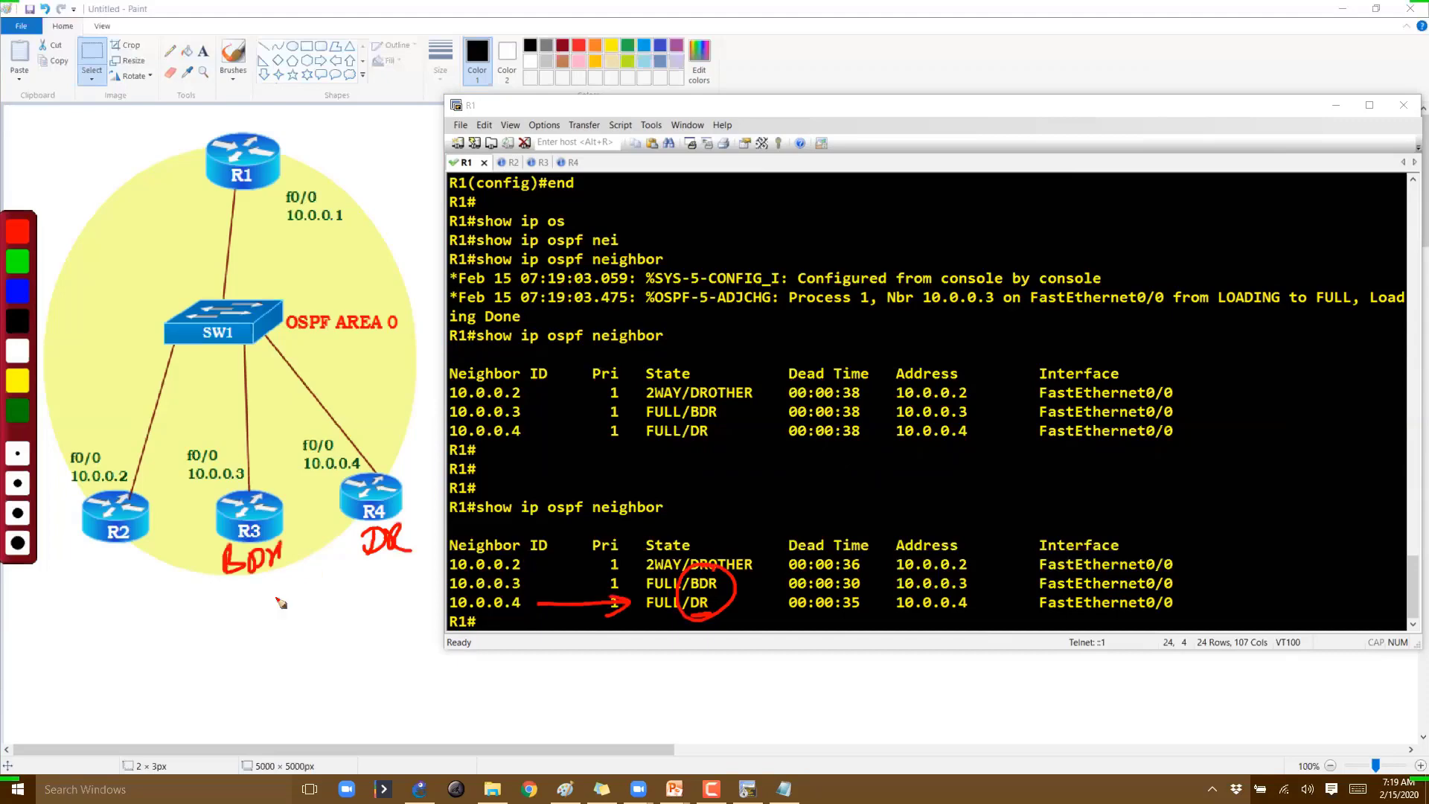
{"action": "left_click_drag", "start_coordinate": [719, 581], "coordinate": [719, 579]}
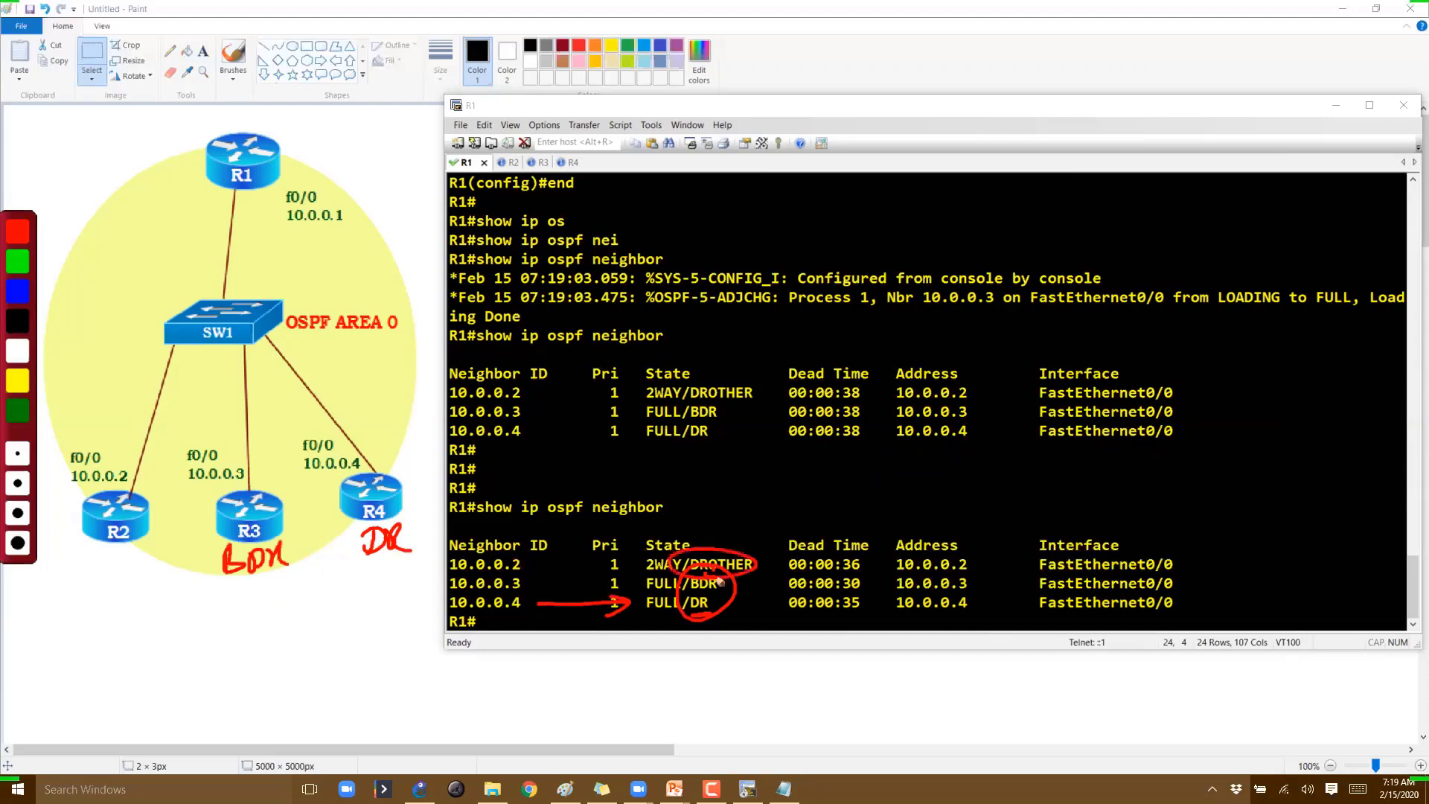
{"action": "left_click_drag", "start_coordinate": [98, 558], "coordinate": [95, 560]}
{"action": "mouse_move", "coordinate": [115, 550]}
{"action": "left_mouse_down"}
{"action": "mouse_move", "coordinate": [112, 577]}
{"action": "mouse_move", "coordinate": [158, 556]}
{"action": "left_mouse_up"}
{"action": "left_click_drag", "start_coordinate": [118, 582], "coordinate": [149, 585]}
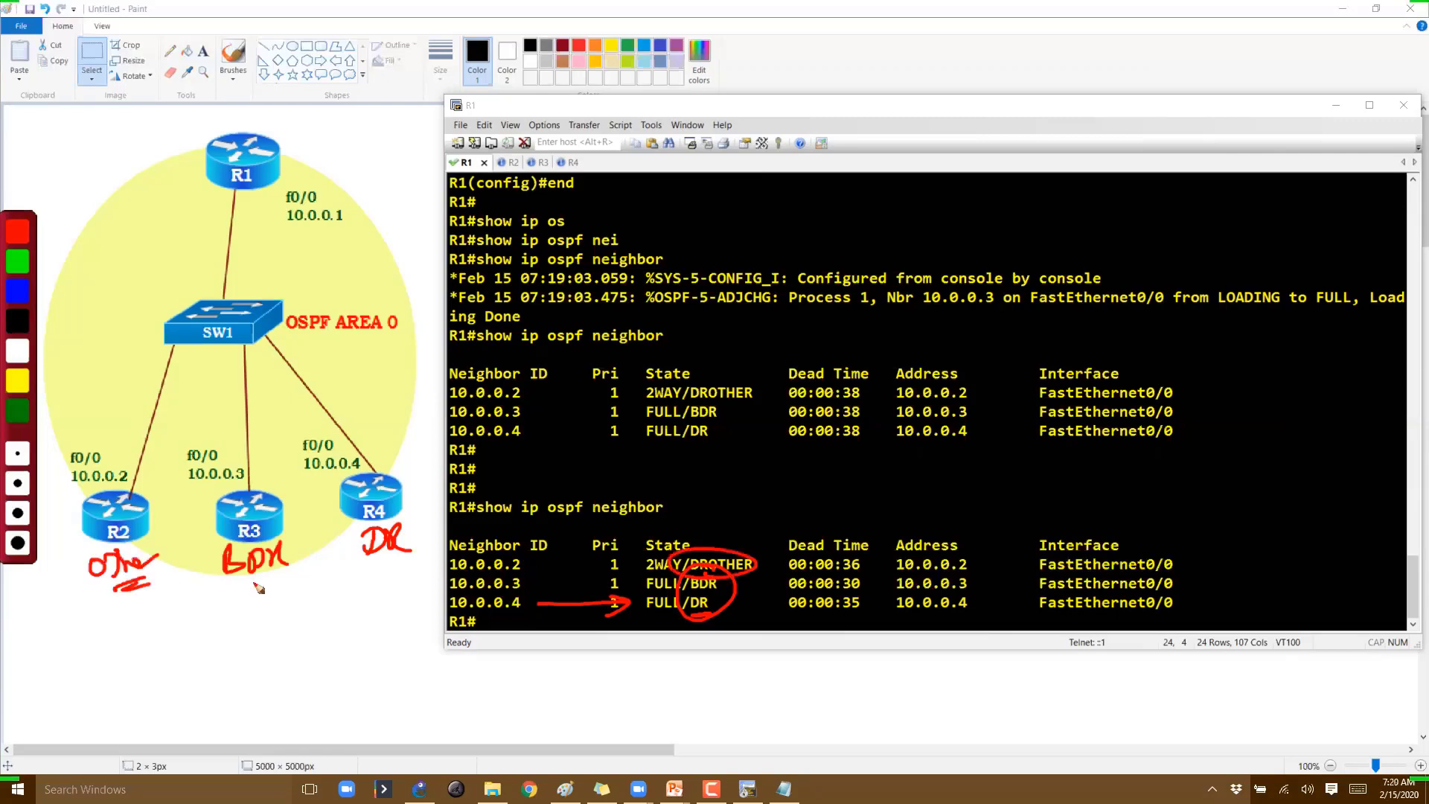
- Label R1 as Other in black, draw arrows from it to R4, R3 and R2, circle 2WAY in red, and clear the markings
{"action": "left_click_drag", "start_coordinate": [223, 113], "coordinate": [222, 115]}
{"action": "mouse_move", "coordinate": [235, 125]}
{"action": "left_mouse_down"}
{"action": "mouse_move", "coordinate": [300, 108]}
{"action": "mouse_move", "coordinate": [404, 487]}
{"action": "mouse_move", "coordinate": [426, 463]}
{"action": "left_mouse_up"}
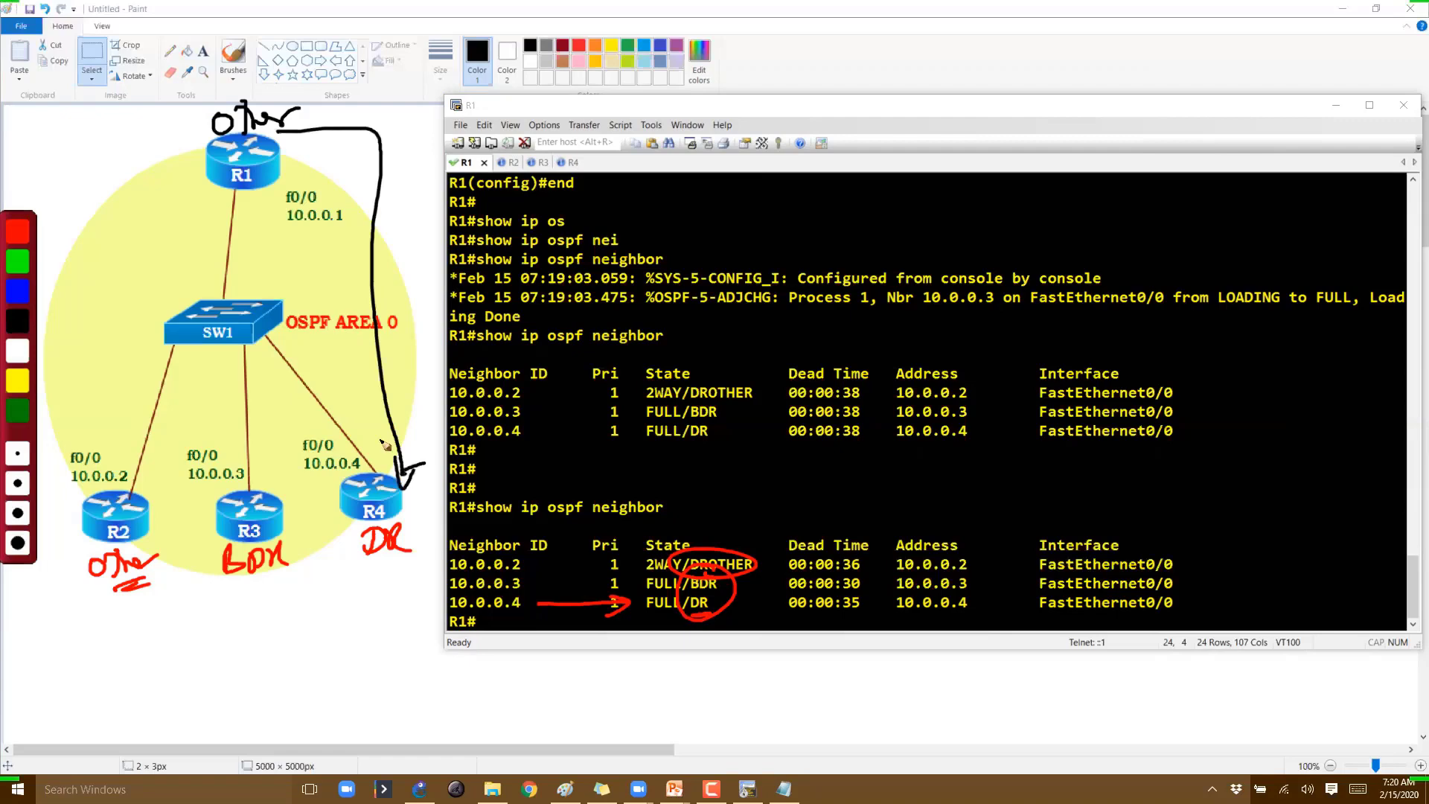
{"action": "left_click_drag", "start_coordinate": [227, 177], "coordinate": [295, 474]}
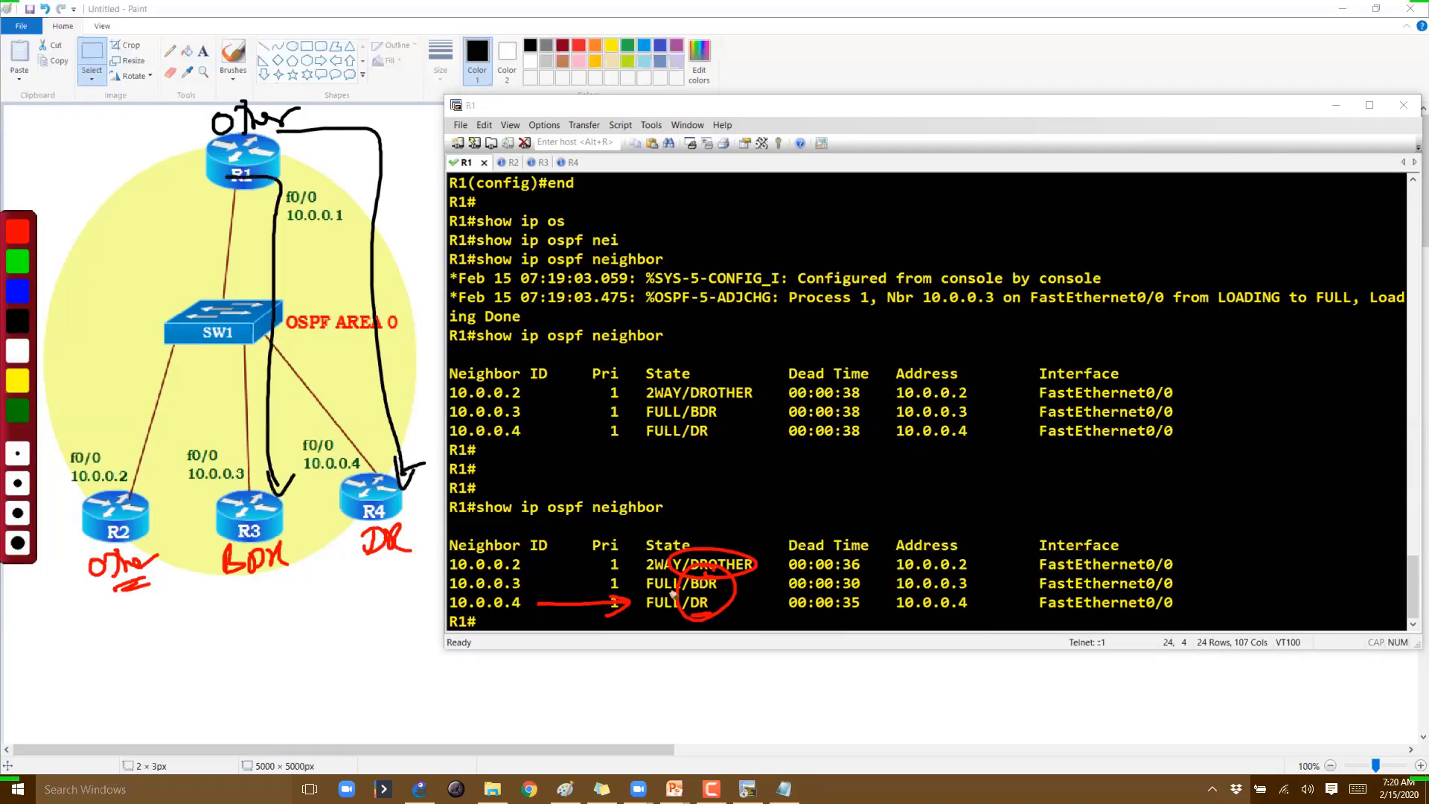
{"action": "left_click_drag", "start_coordinate": [214, 185], "coordinate": [110, 451]}
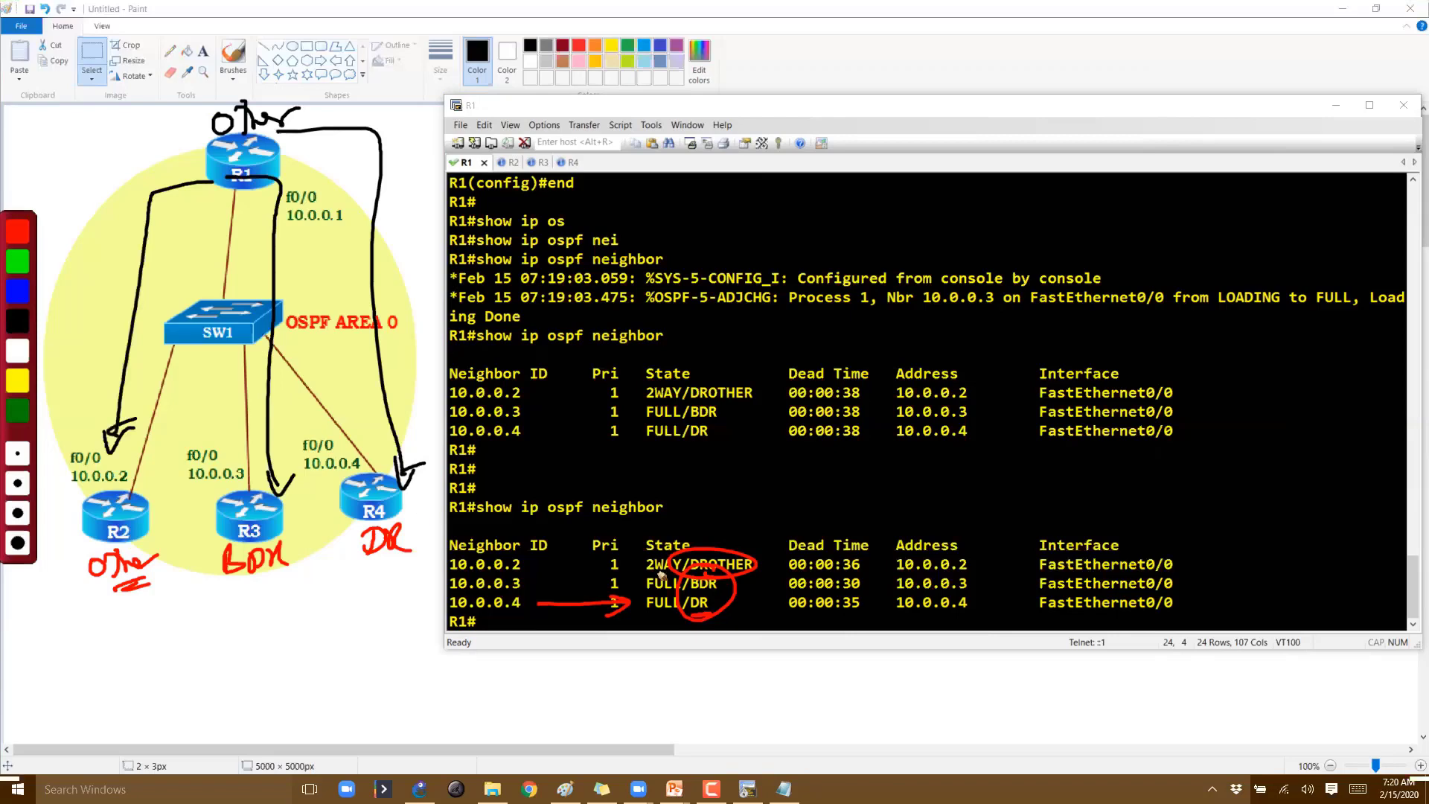
{"action": "left_click_drag", "start_coordinate": [674, 556], "coordinate": [681, 574]}
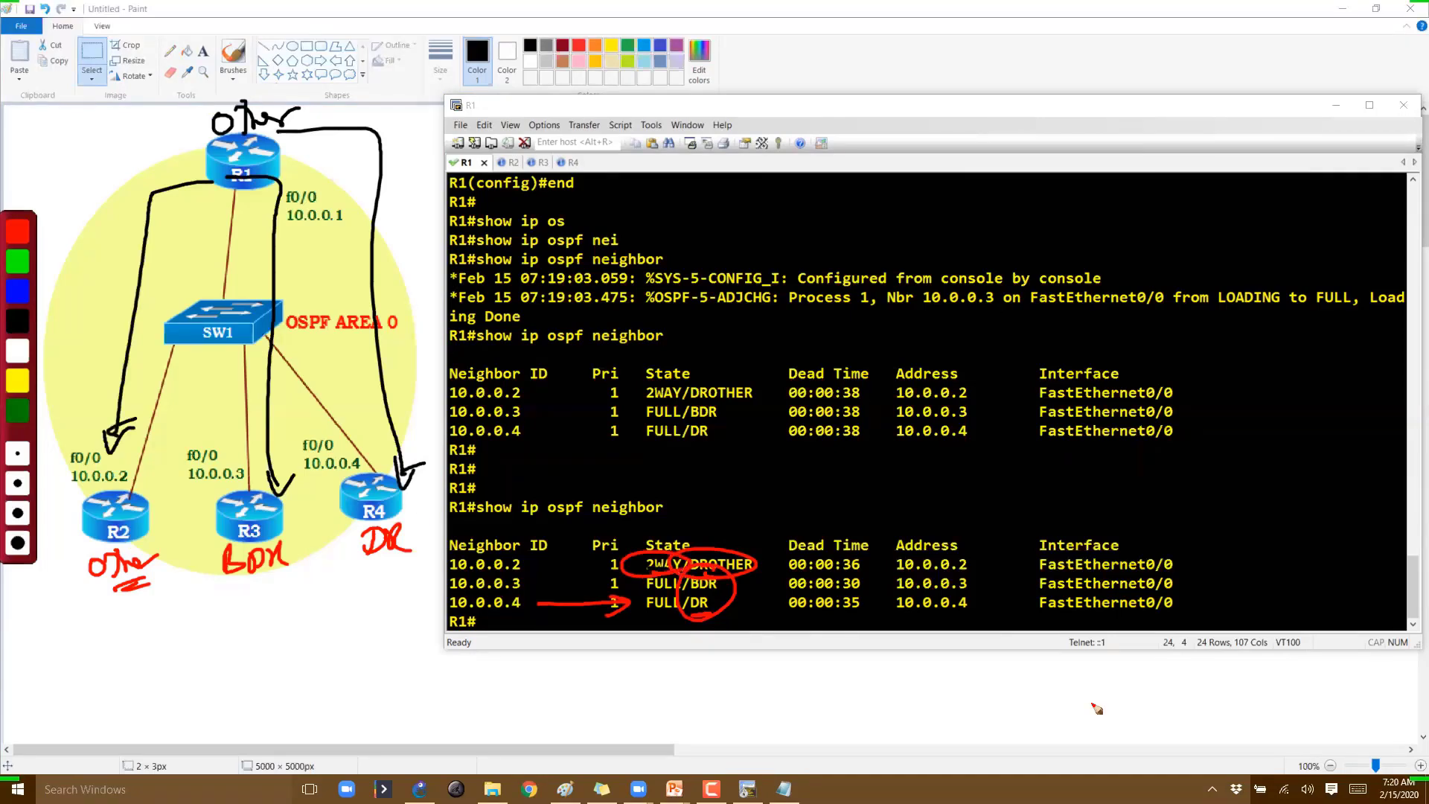
{"action": "key", "text": "Escape"}
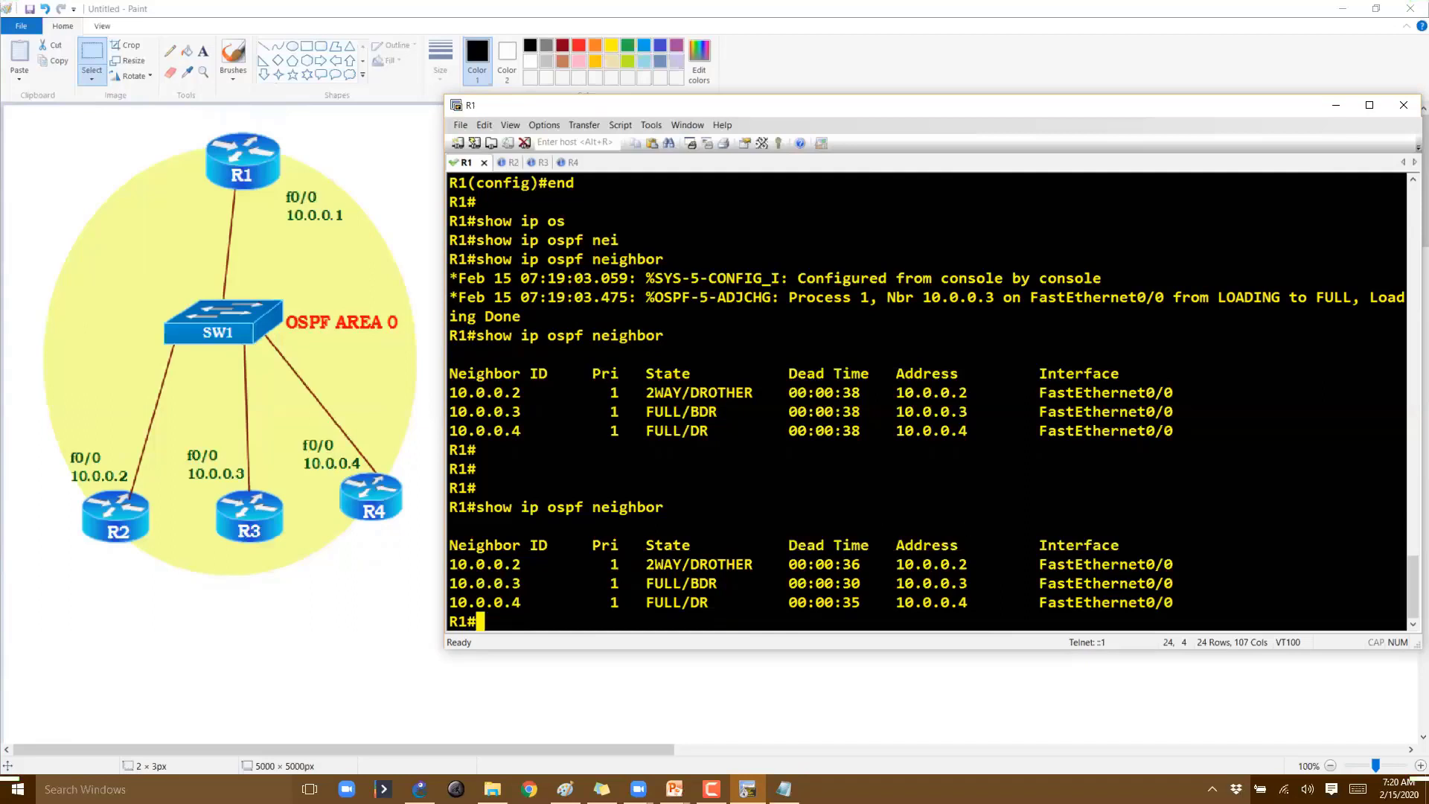
{"action": "key", "text": "Return"}
{"action": "key", "text": "Return"}
{"action": "type", "text": "show ip rou"}
{"action": "key", "text": "Tab"}
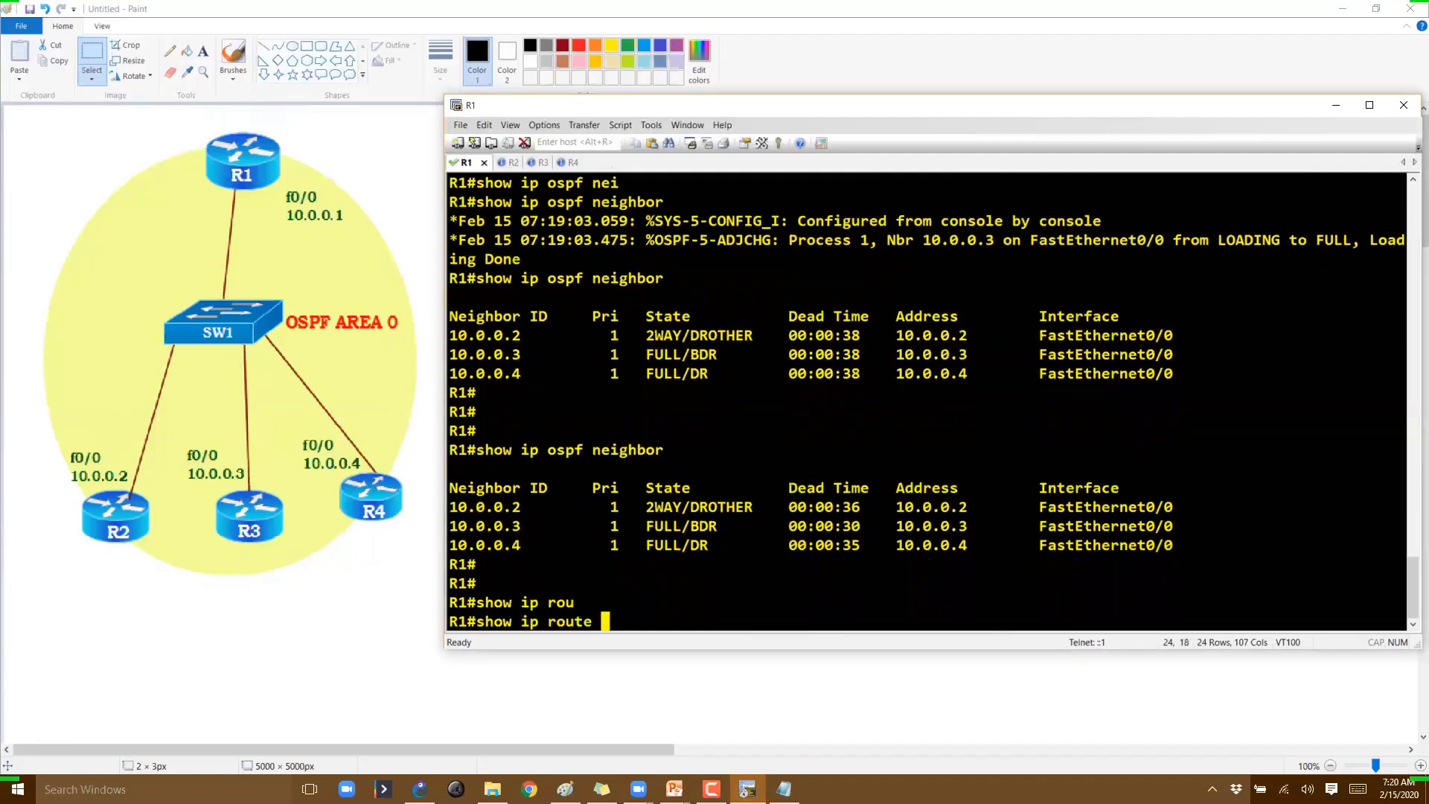
{"action": "key", "text": "BackSpace"}
{"action": "key", "text": "BackSpace"}
{"action": "key", "text": "BackSpace"}
{"action": "key", "text": "BackSpace"}
{"action": "key", "text": "BackSpace"}
{"action": "key", "text": "BackSpace"}
{"action": "key", "text": "BackSpace"}
{"action": "key", "text": "BackSpace"}
{"action": "key", "text": "BackSpace"}
{"action": "key", "text": "BackSpace"}
{"action": "key", "text": "BackSpace"}
{"action": "key", "text": "BackSpace"}
{"action": "key", "text": "BackSpace"}
{"action": "key", "text": "BackSpace"}
- Display R1's OSPF details for its Ethernet interface with show ip ospf interface f0/0
{"action": "type", "text": "show ip os"}
{"action": "key", "text": "Tab"}
{"action": "type", "text": "int"}
{"action": "key", "text": "Tab"}
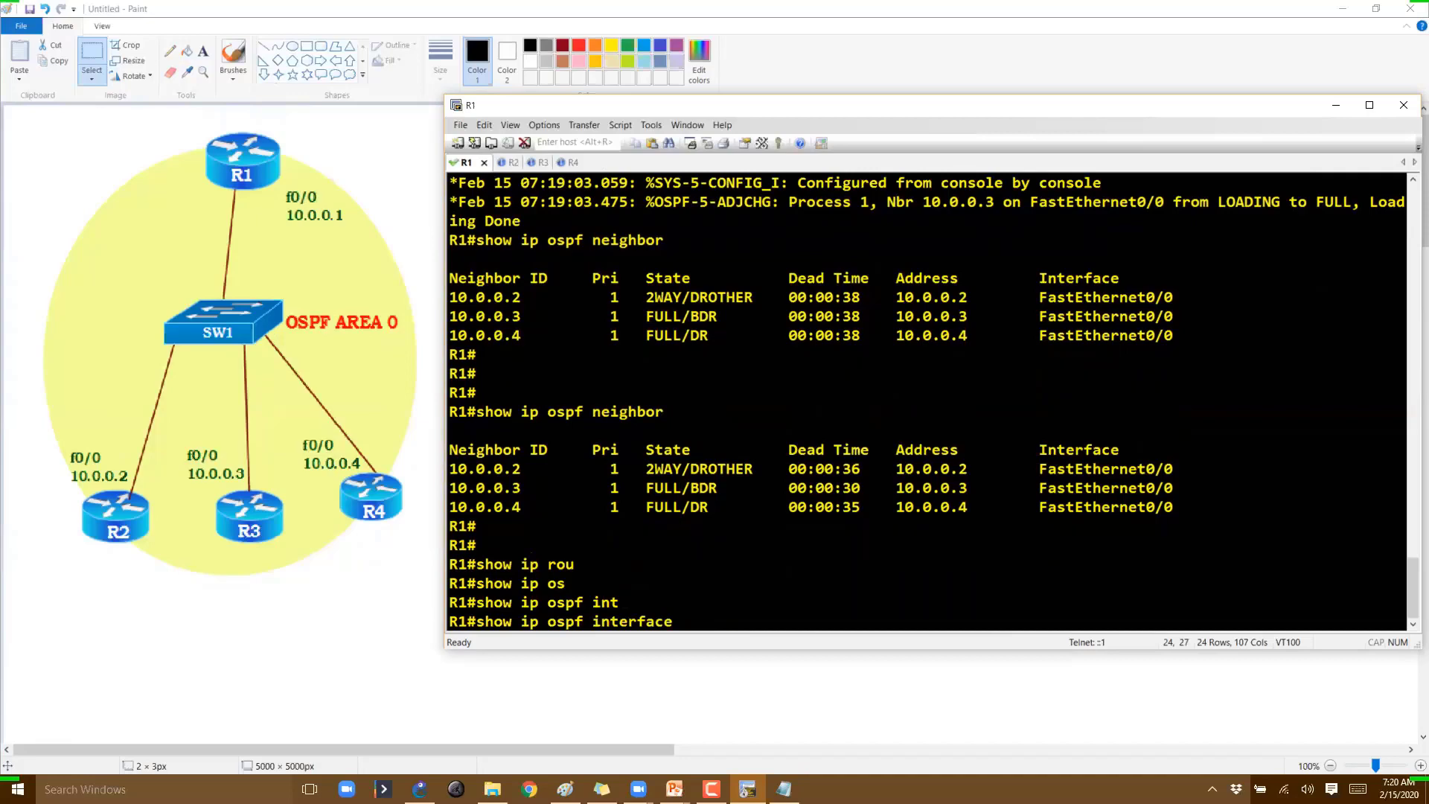
{"action": "type", "text": "f0/0"}
{"action": "key", "text": "Return"}
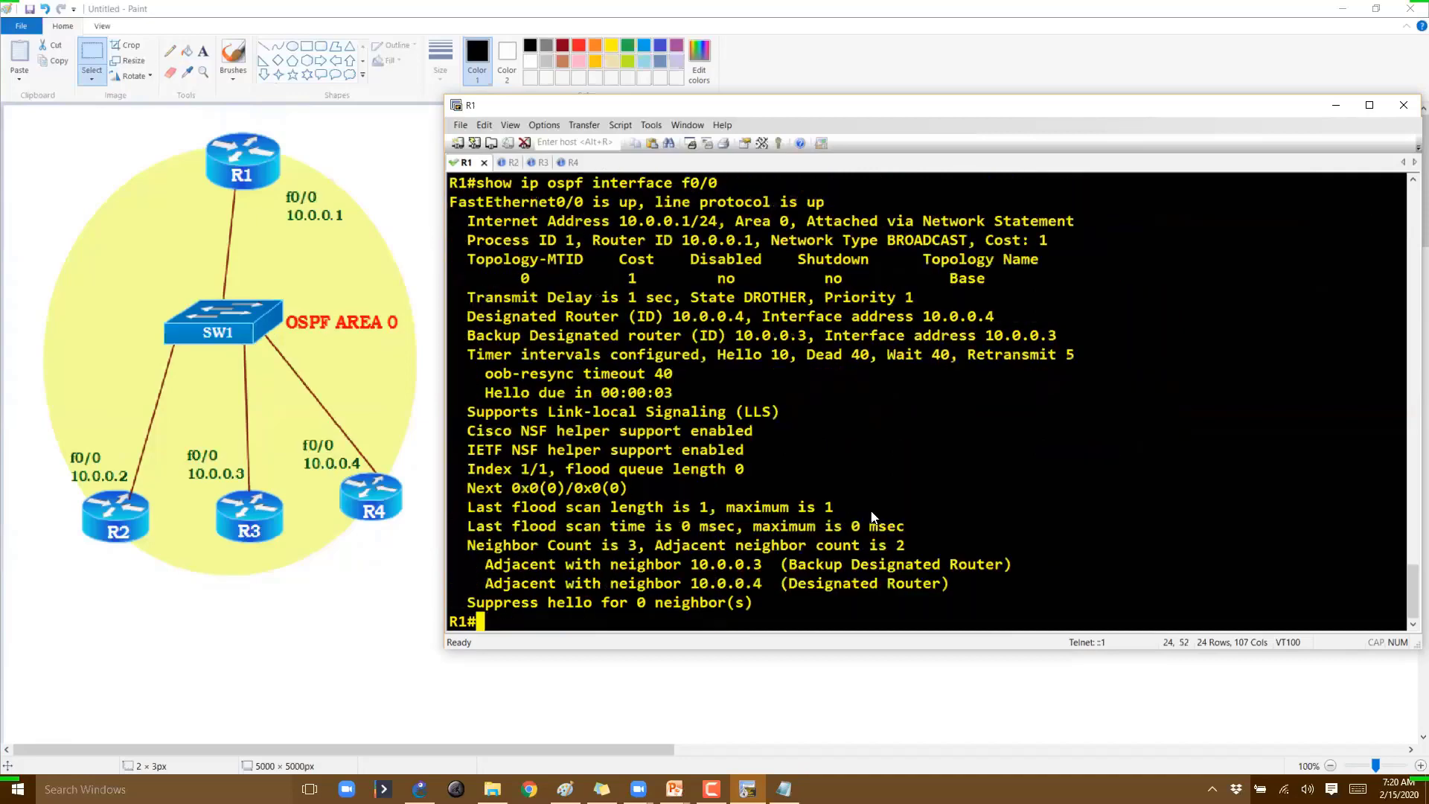
- Highlight the FastEthernet0/0 status and Network Type BROADCAST, link f0/0 to the network type with red pen marks, and clear them
{"action": "scroll", "coordinate": [908, 339], "scroll_direction": "up", "scroll_amount": 2}
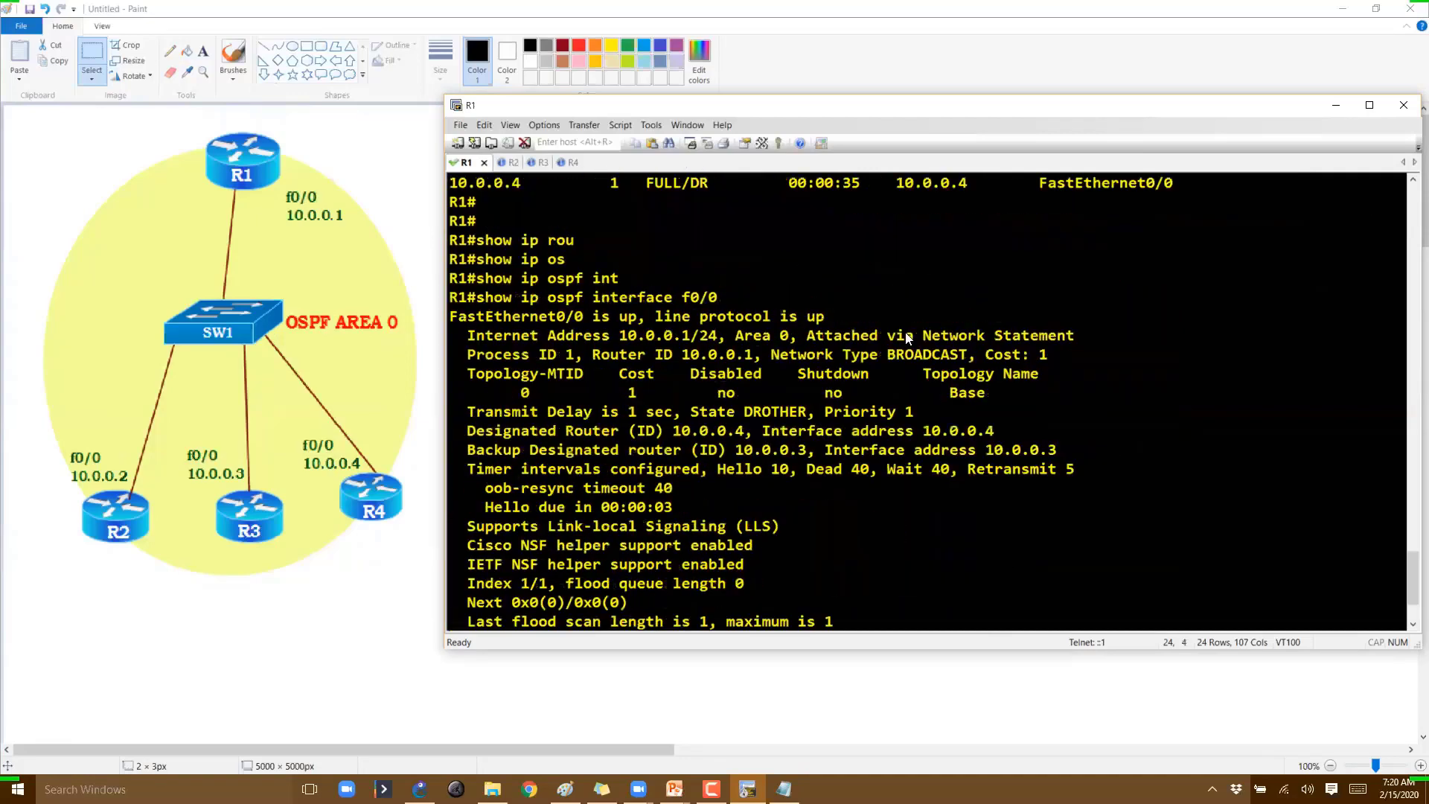
{"action": "left_click_drag", "start_coordinate": [593, 297], "coordinate": [458, 316]}
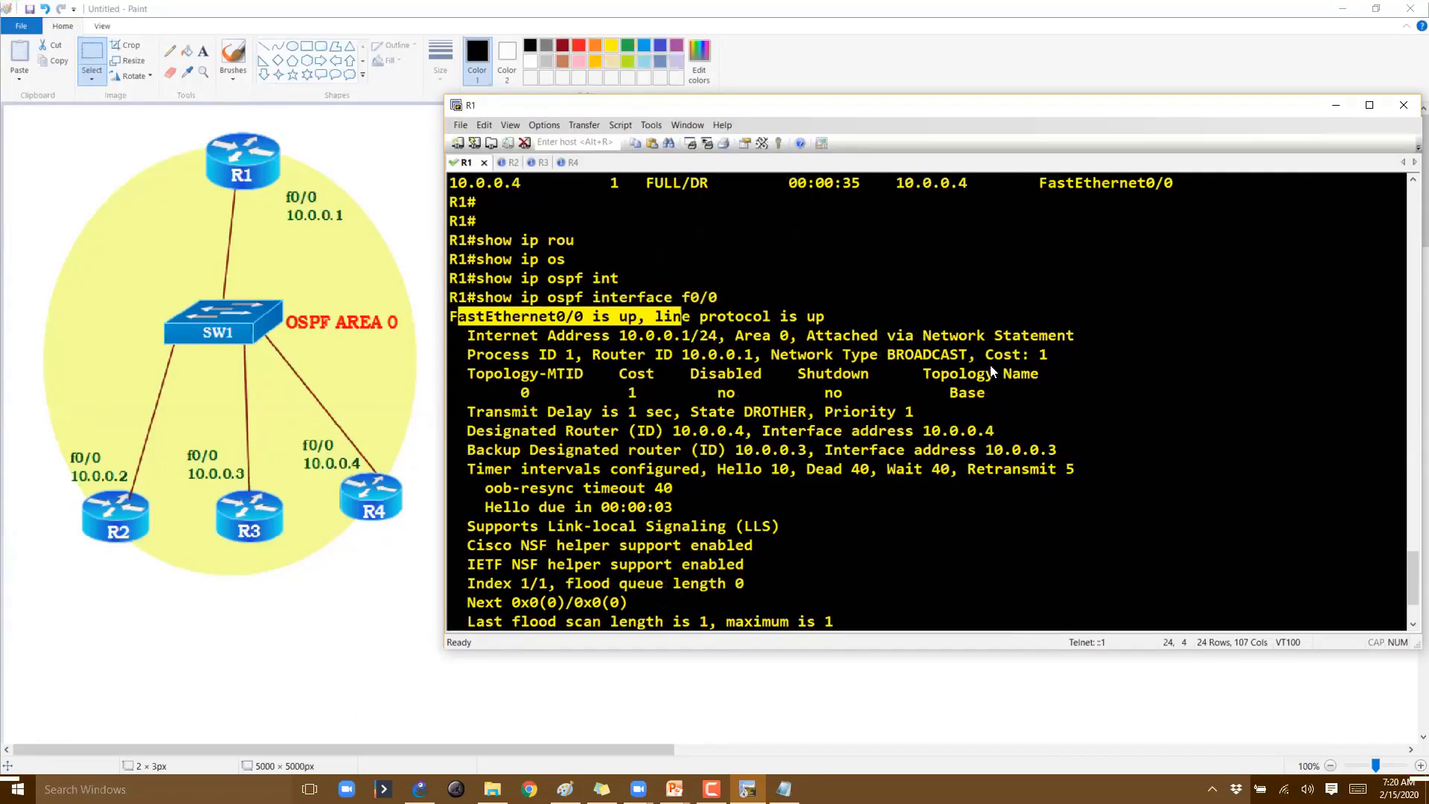
{"action": "left_click_drag", "start_coordinate": [763, 355], "coordinate": [992, 361]}
{"action": "key", "text": "ctrl+2"}
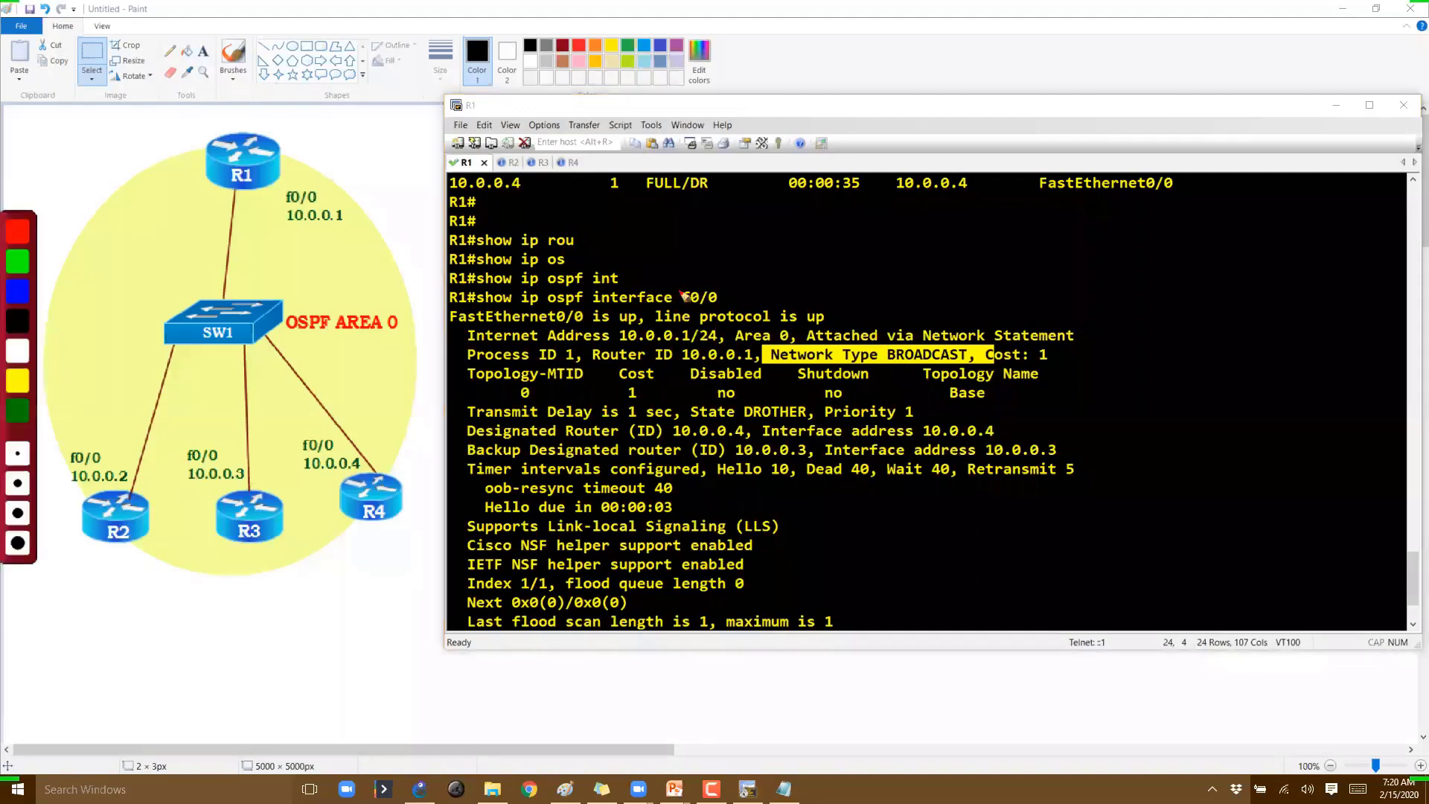
{"action": "mouse_move", "coordinate": [704, 265]}
{"action": "left_mouse_down"}
{"action": "mouse_move", "coordinate": [722, 278]}
{"action": "mouse_move", "coordinate": [788, 255]}
{"action": "mouse_move", "coordinate": [896, 314]}
{"action": "left_mouse_up"}
{"action": "mouse_move", "coordinate": [888, 307]}
{"action": "left_mouse_down"}
{"action": "mouse_move", "coordinate": [906, 308]}
{"action": "mouse_move", "coordinate": [899, 353]}
{"action": "left_mouse_up"}
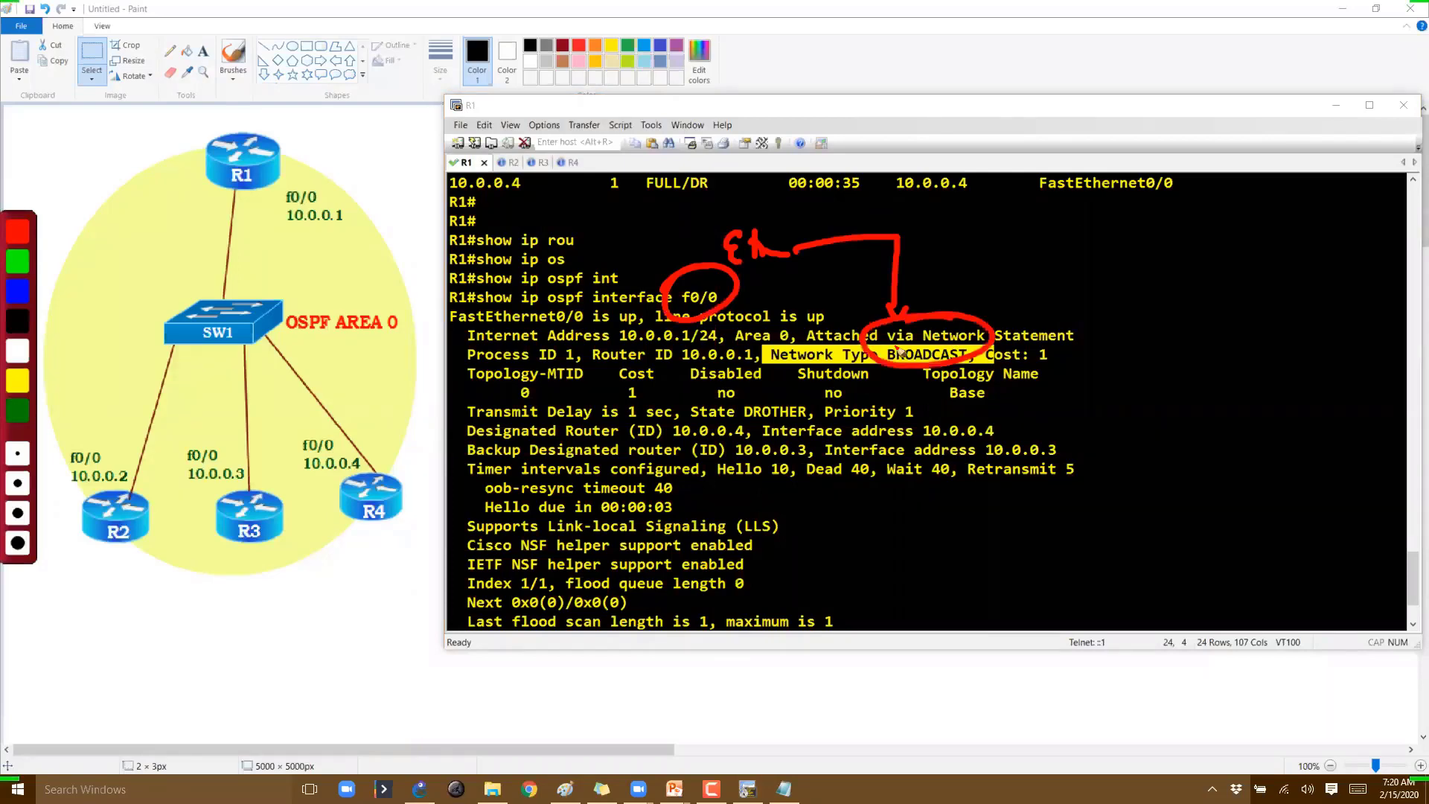
{"action": "key", "text": "Escape"}
- Highlight in turn the Cost, Router ID, State and Priority entries in R1's OSPF interface output
{"action": "left_click", "coordinate": [1069, 358]}
{"action": "left_click_drag", "start_coordinate": [976, 354], "coordinate": [1069, 356]}
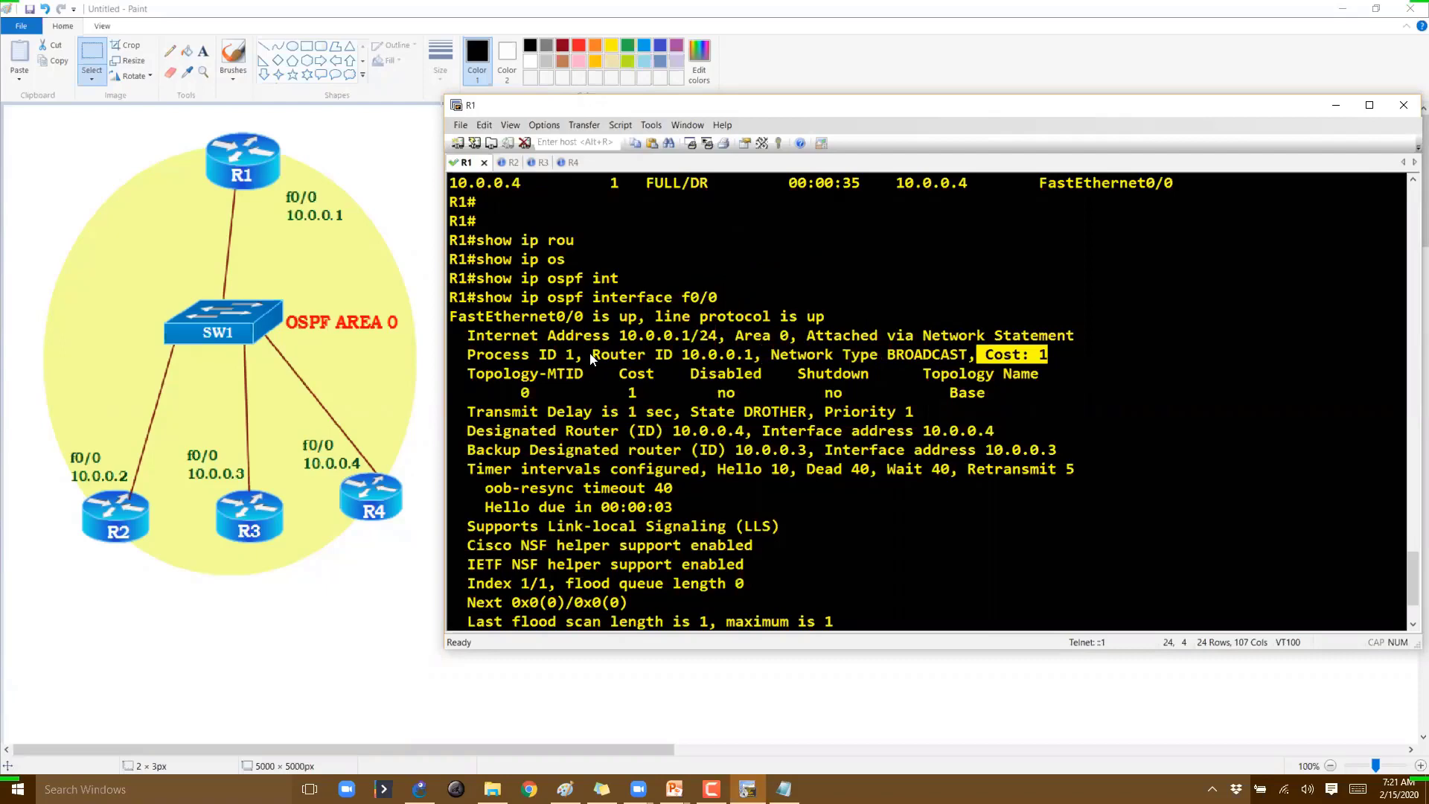
{"action": "left_click_drag", "start_coordinate": [592, 356], "coordinate": [774, 365]}
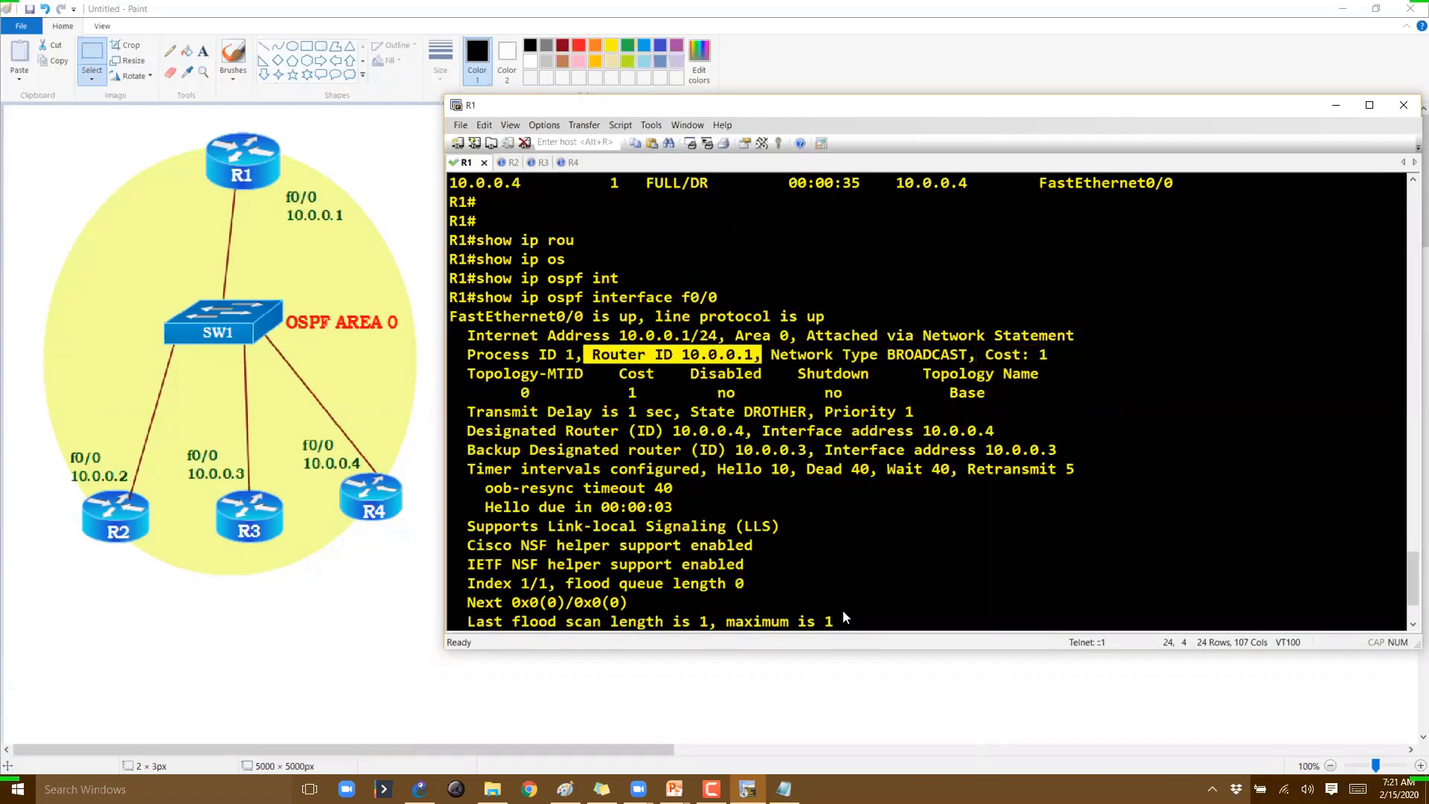
{"action": "left_click_drag", "start_coordinate": [686, 411], "coordinate": [815, 412]}
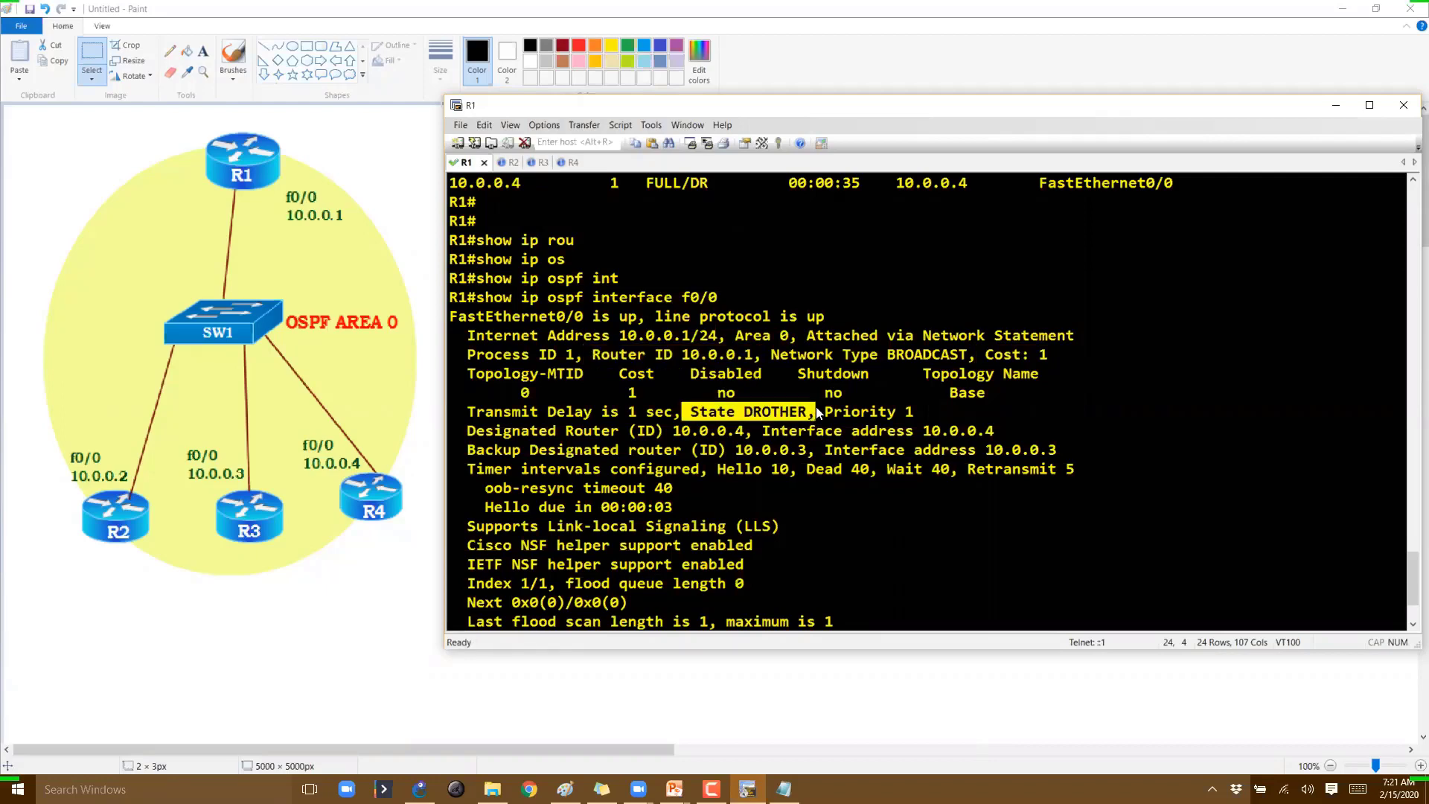
{"action": "left_click", "coordinate": [816, 408]}
{"action": "left_click_drag", "start_coordinate": [691, 412], "coordinate": [1006, 405]}
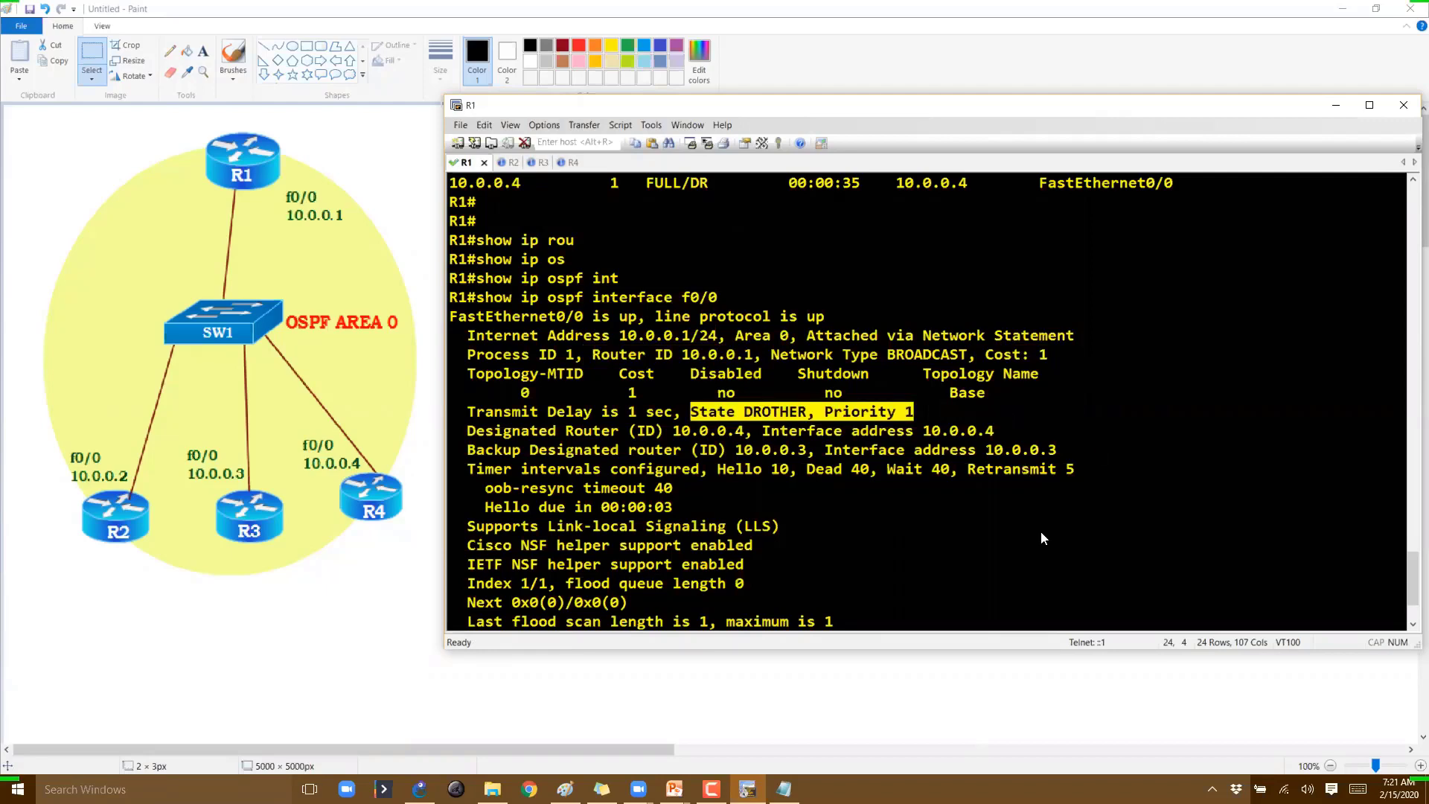
- Highlight the Designated Router (ID) entry, write RID in red, circle and annotate R4's address as the highest, and clear the markings
{"action": "left_click_drag", "start_coordinate": [468, 425], "coordinate": [745, 435]}
{"action": "left_click", "coordinate": [747, 440], "text": "shift"}
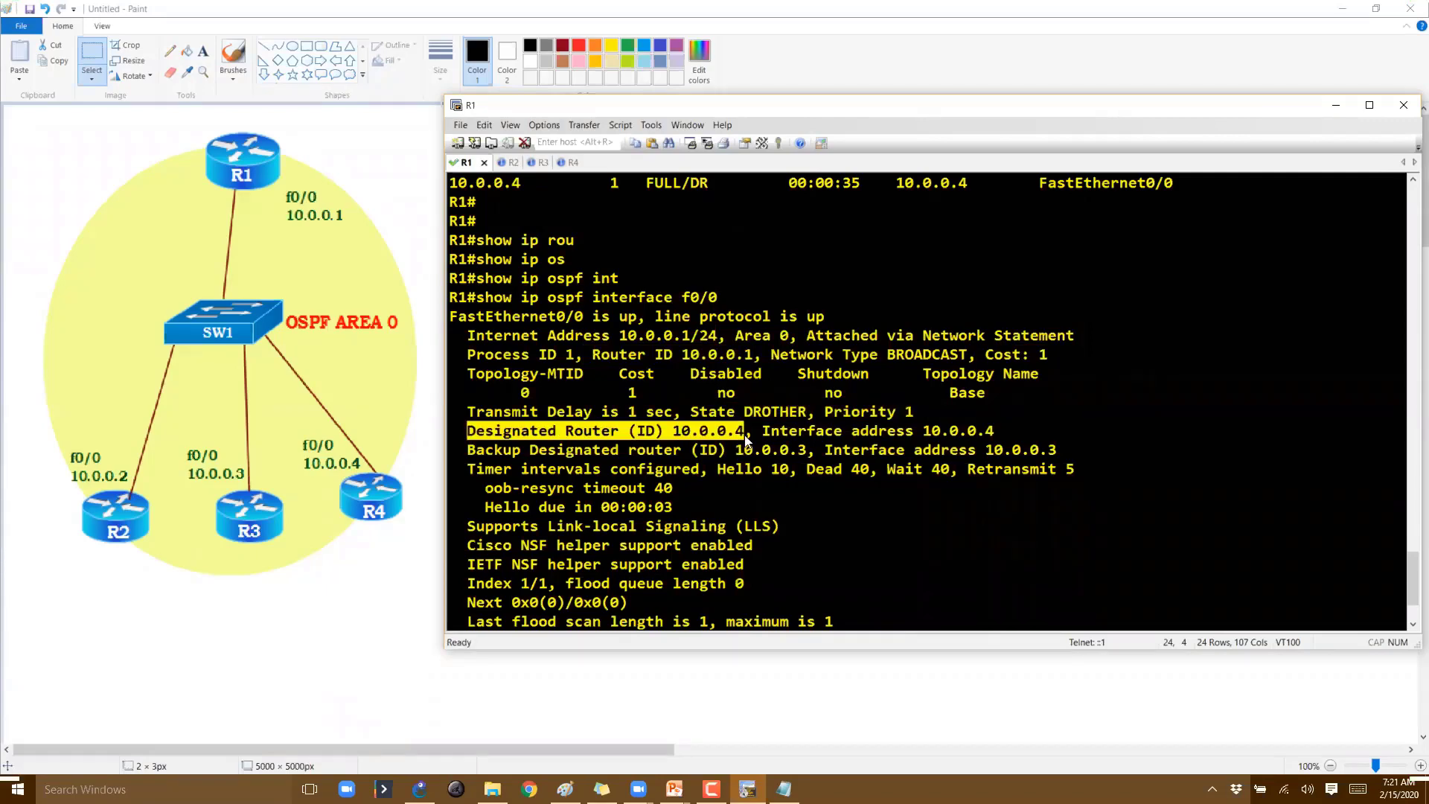
{"action": "key", "text": "ctrl+2"}
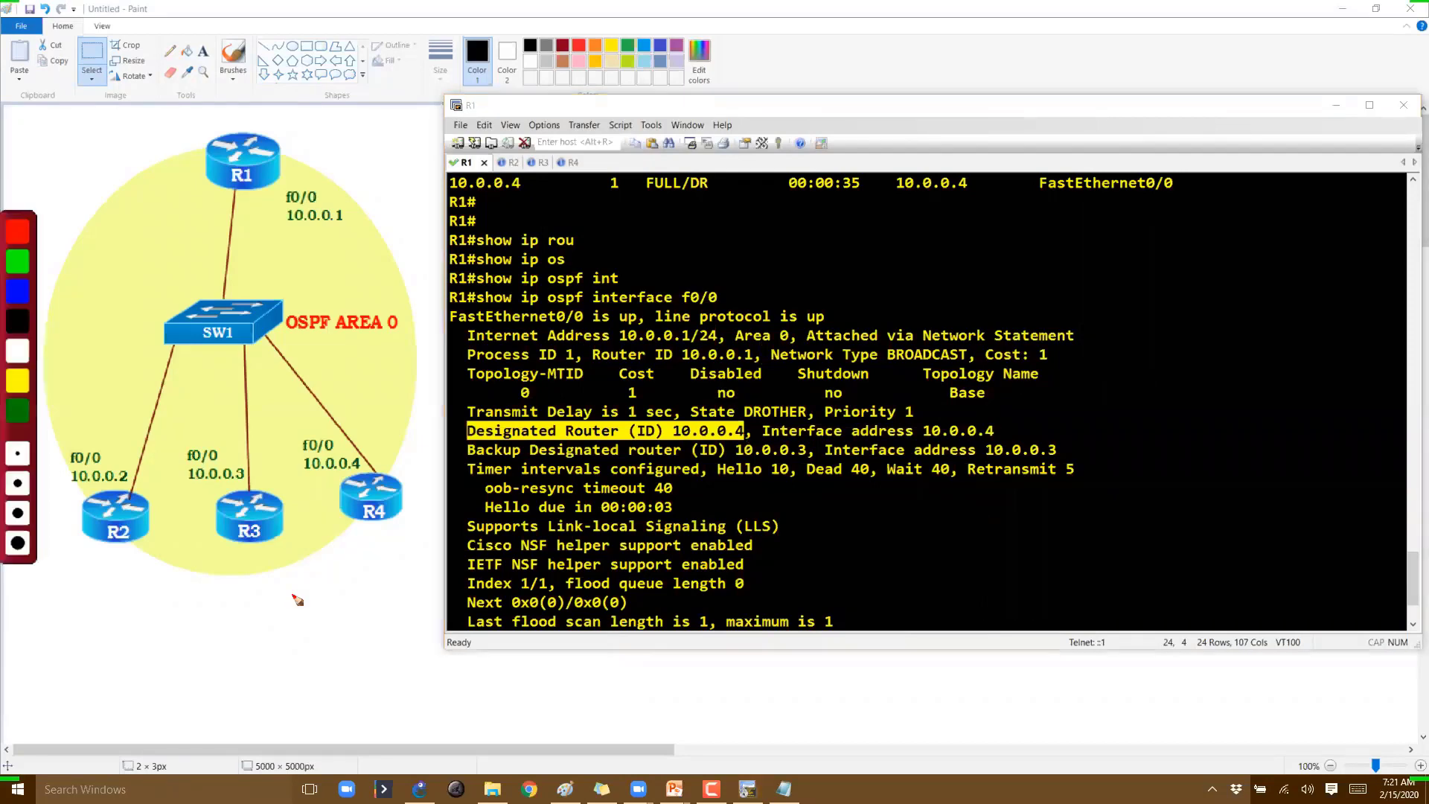
{"action": "left_click_drag", "start_coordinate": [290, 603], "coordinate": [344, 604]}
{"action": "left_click_drag", "start_coordinate": [316, 627], "coordinate": [356, 611]}
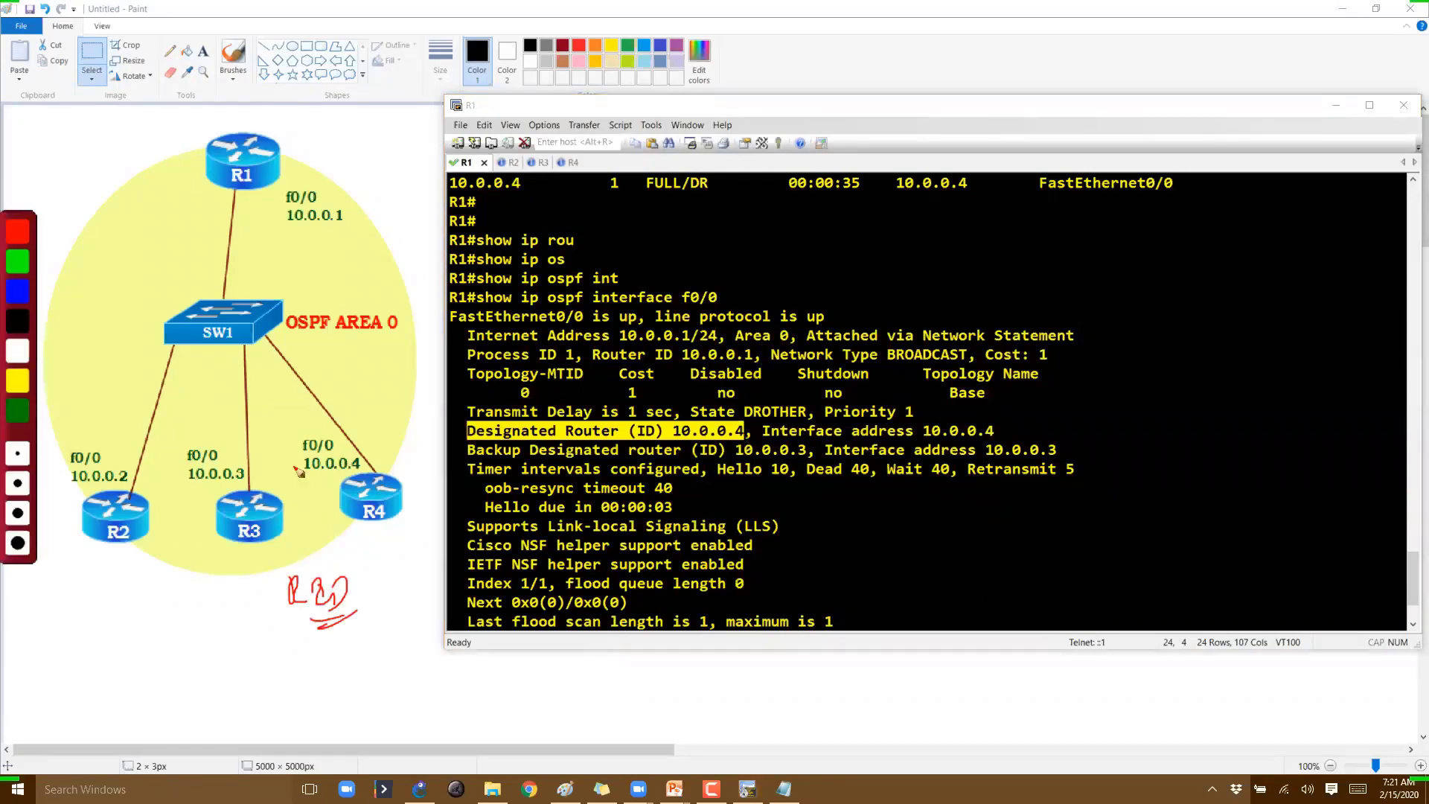
{"action": "left_click_drag", "start_coordinate": [369, 436], "coordinate": [350, 425]}
{"action": "mouse_move", "coordinate": [337, 388]}
{"action": "left_mouse_down"}
{"action": "mouse_move", "coordinate": [357, 413]}
{"action": "mouse_move", "coordinate": [430, 393]}
{"action": "left_mouse_up"}
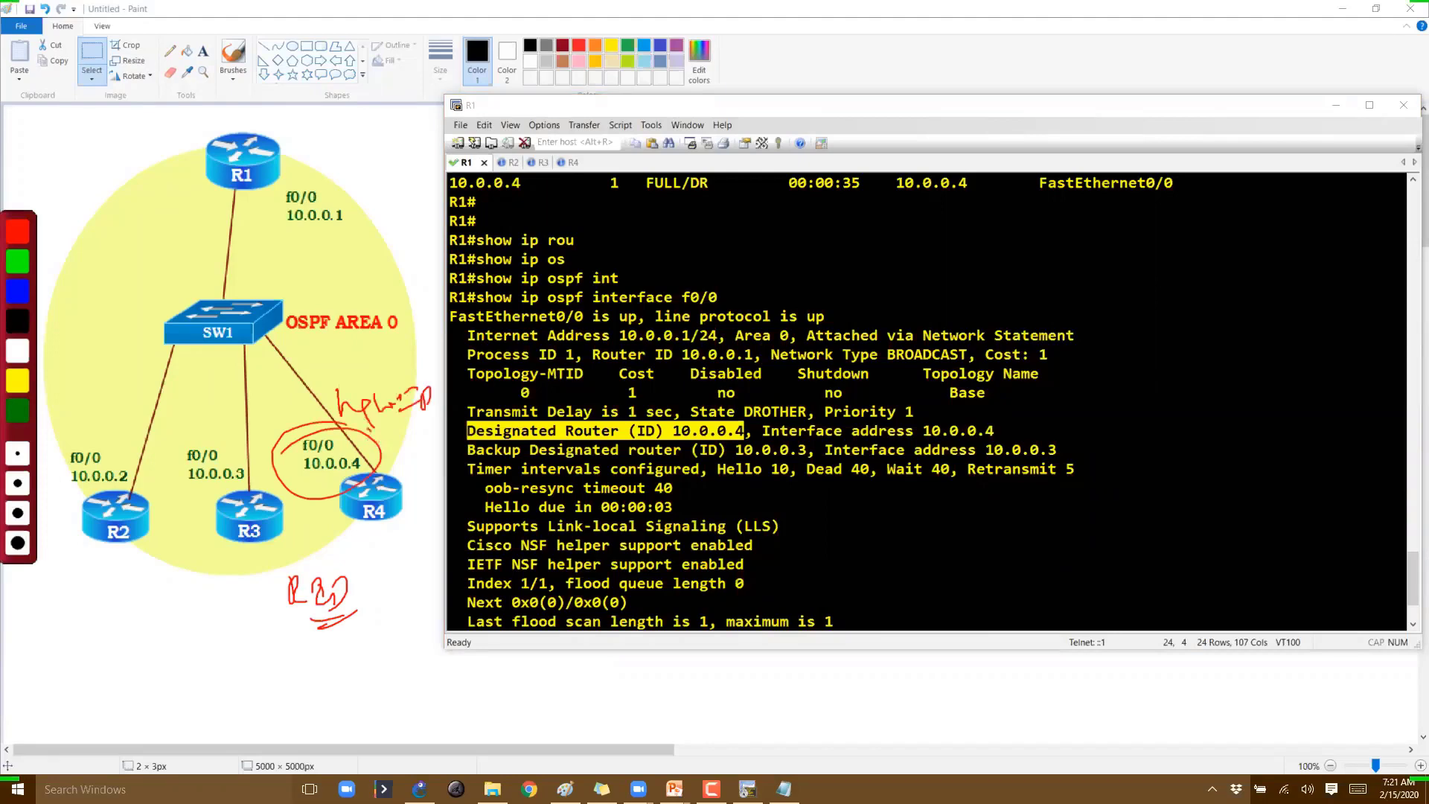
{"action": "key", "text": "Escape"}
- Switch to the PowerPoint slide show and reveal R4's sh ip ospf int f0/0 output on the OSPF Broadcast Network – LAB slide
{"action": "left_click", "coordinate": [674, 788]}
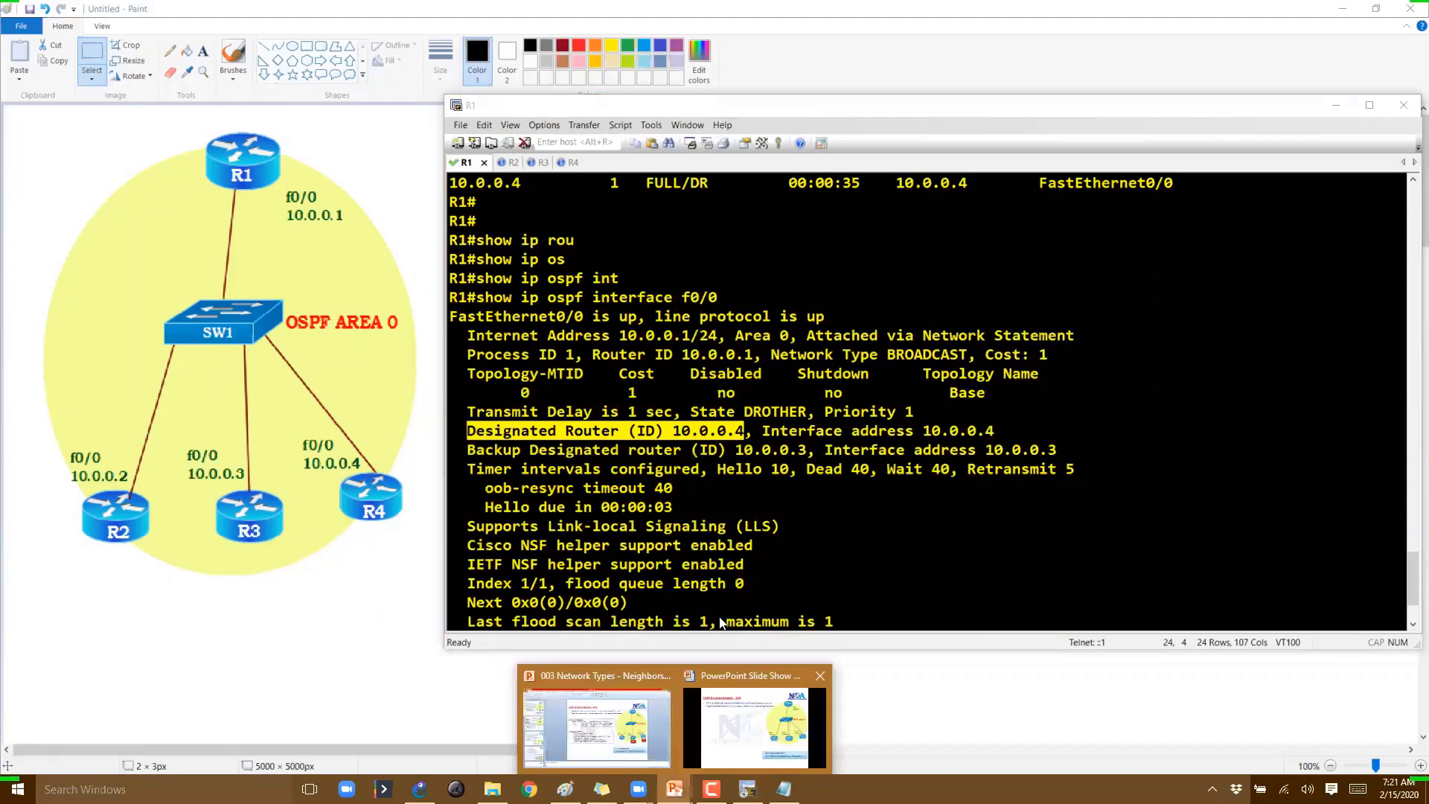
{"action": "left_click", "coordinate": [718, 624]}
{"action": "left_click", "coordinate": [718, 624]}
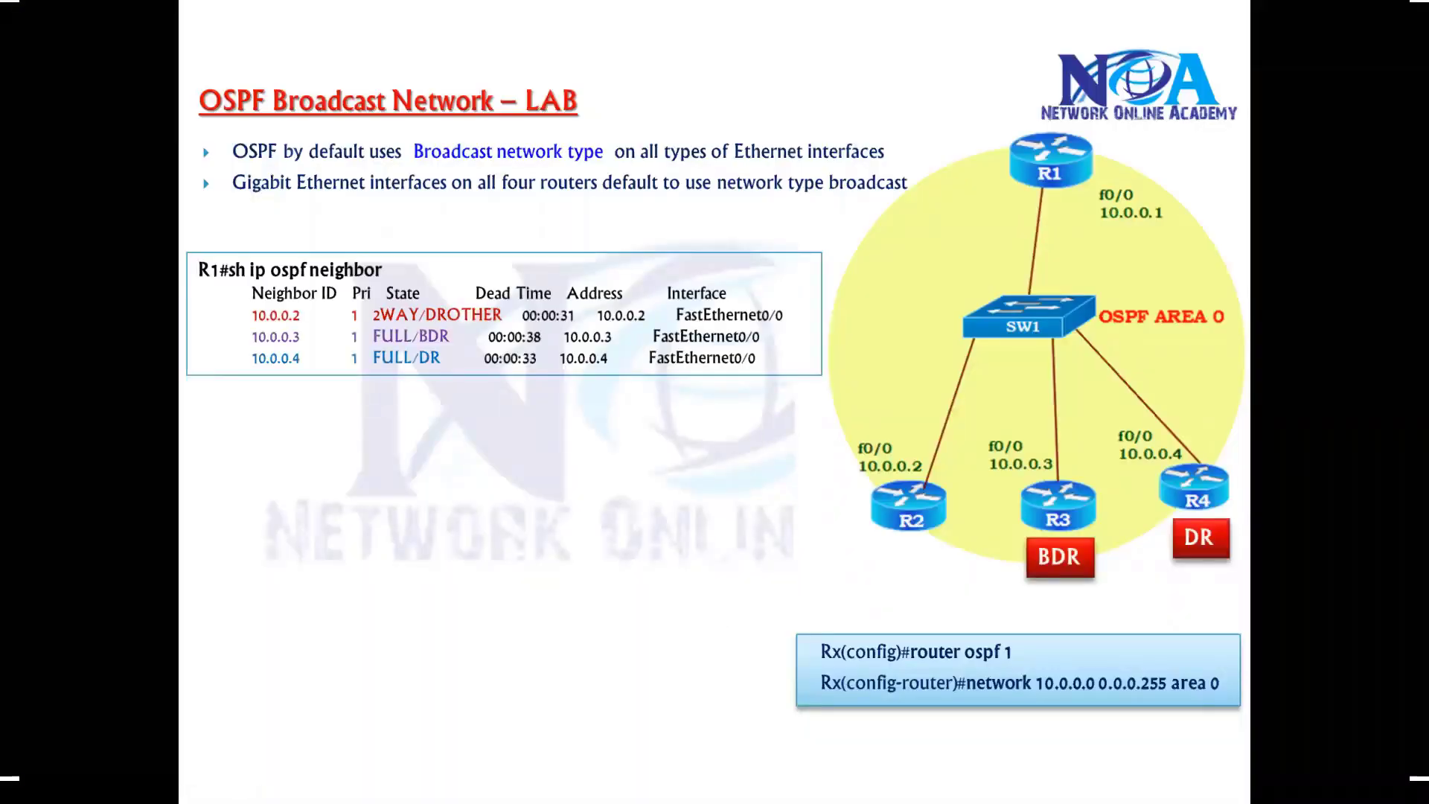
{"action": "key", "text": "Right"}
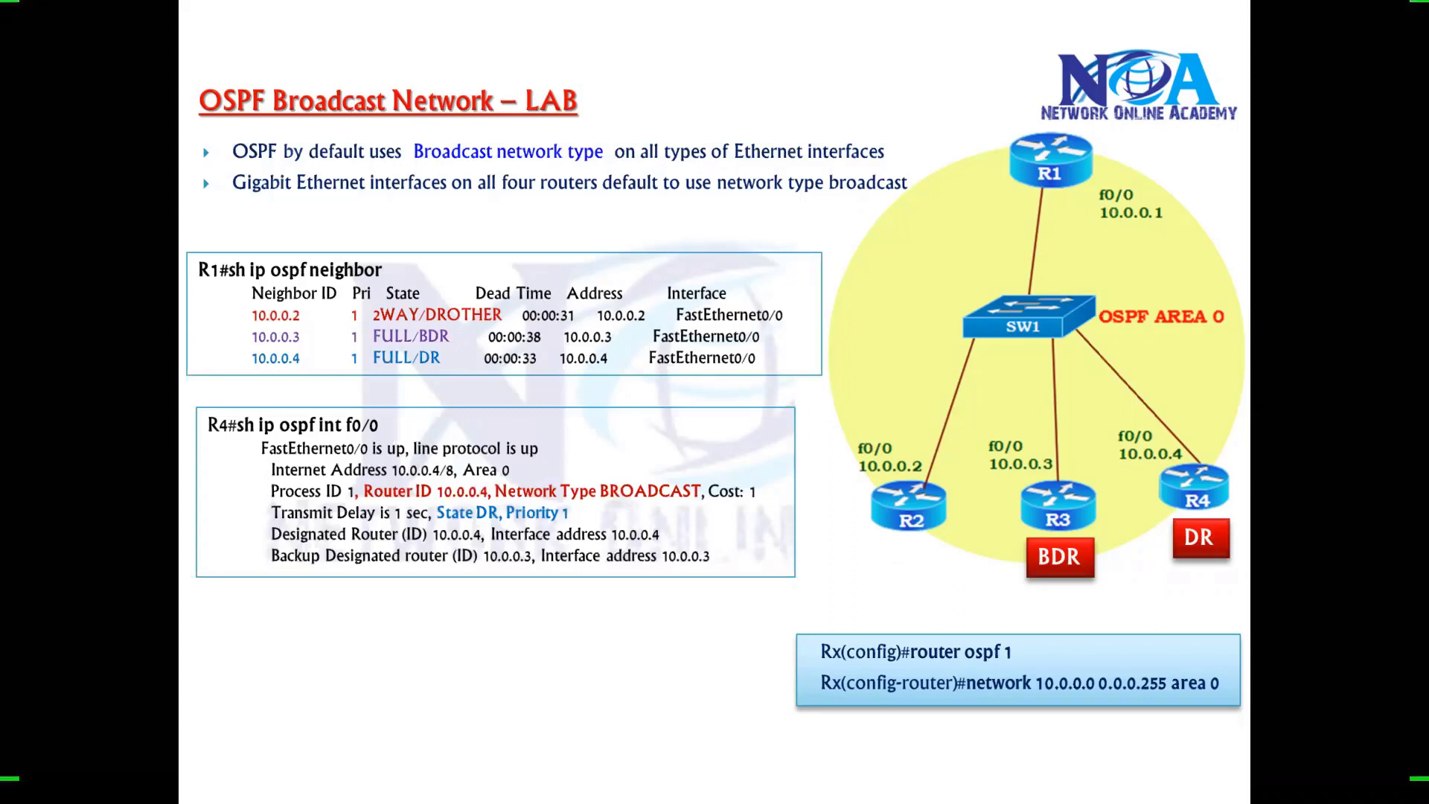
{"action": "key", "text": "Right"}
{"action": "key", "text": "Left"}
{"action": "key", "text": "alt+Tab"}
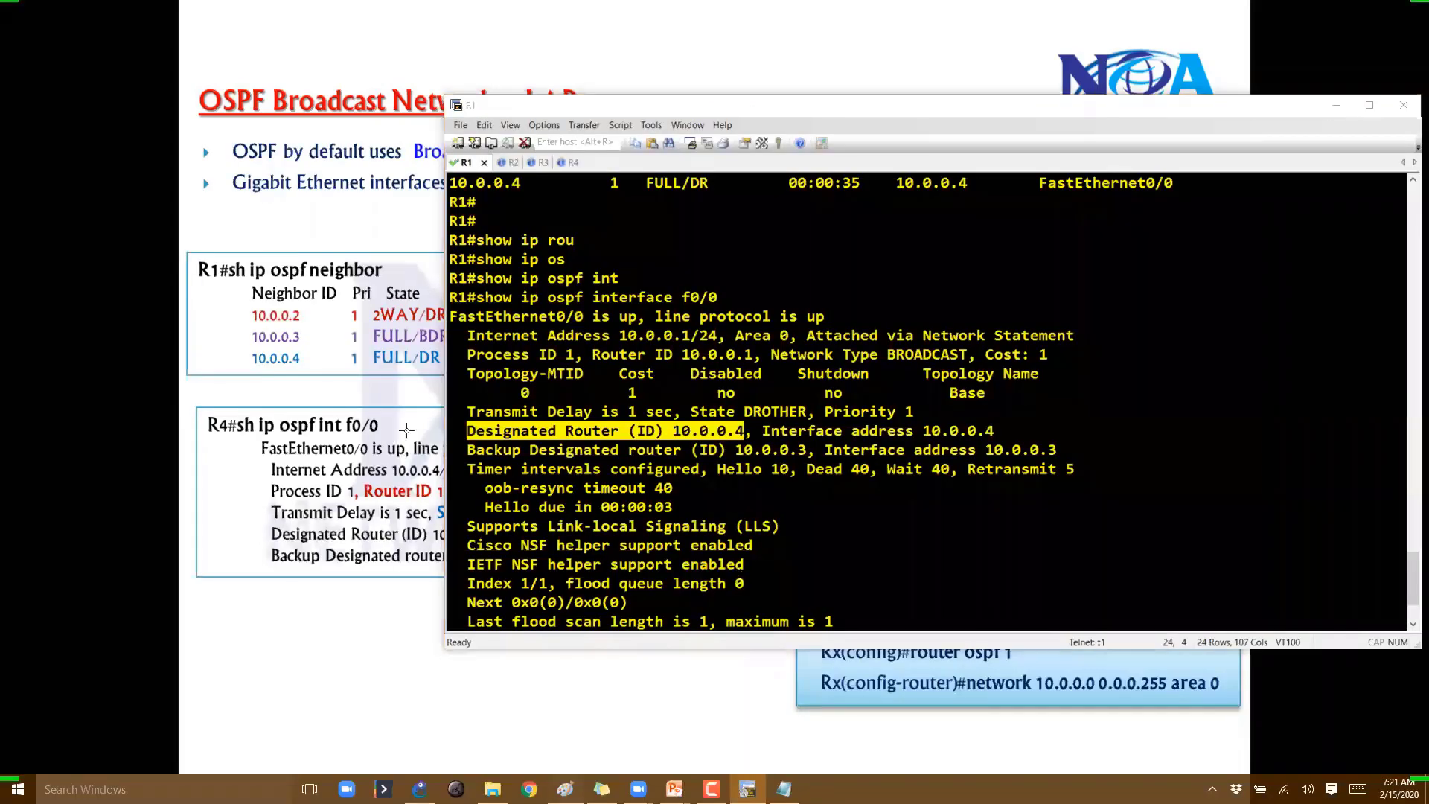
{"action": "key", "text": "alt+Tab"}
{"action": "left_click", "coordinate": [416, 307]}
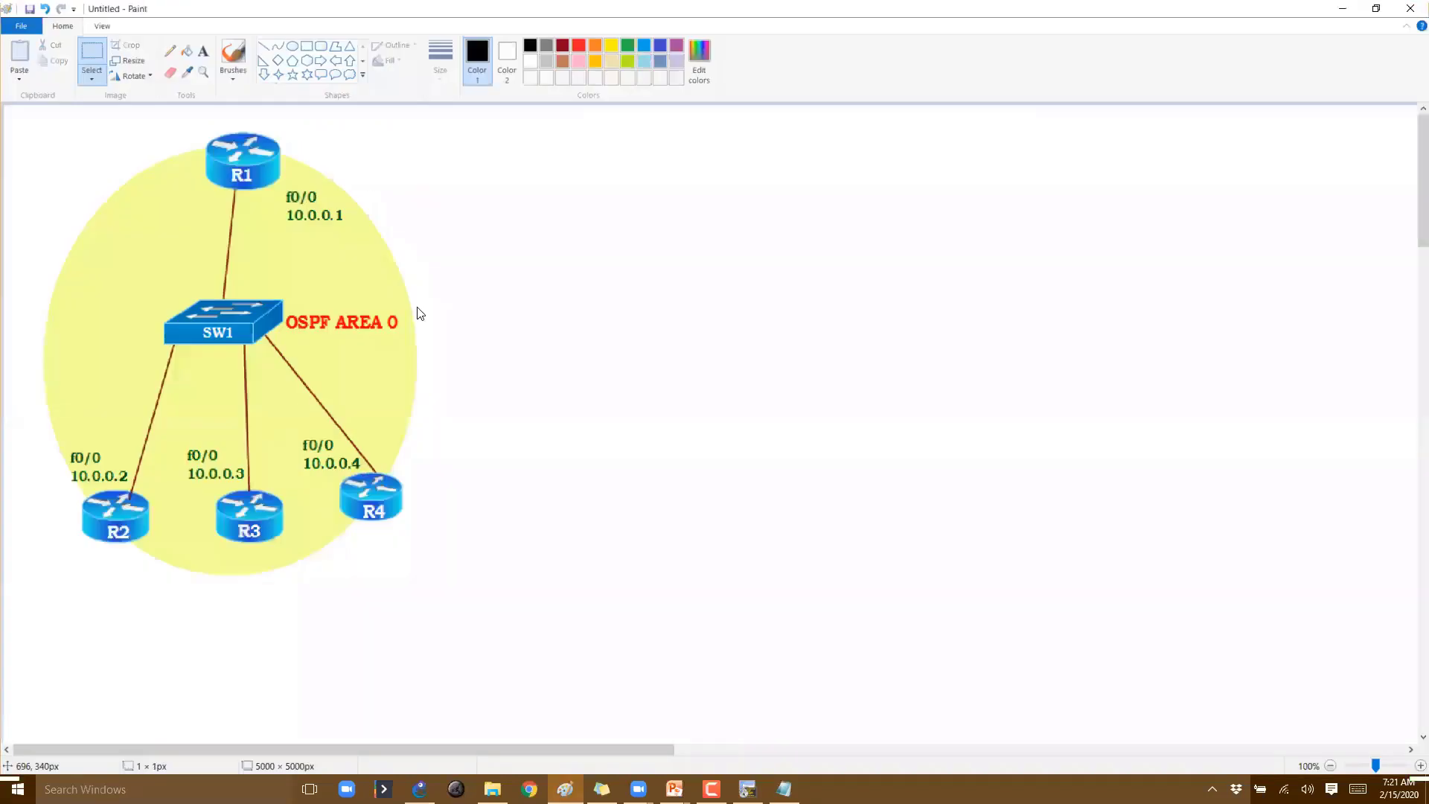
{"action": "key", "text": "alt+Tab"}
{"action": "key", "text": "Tab"}
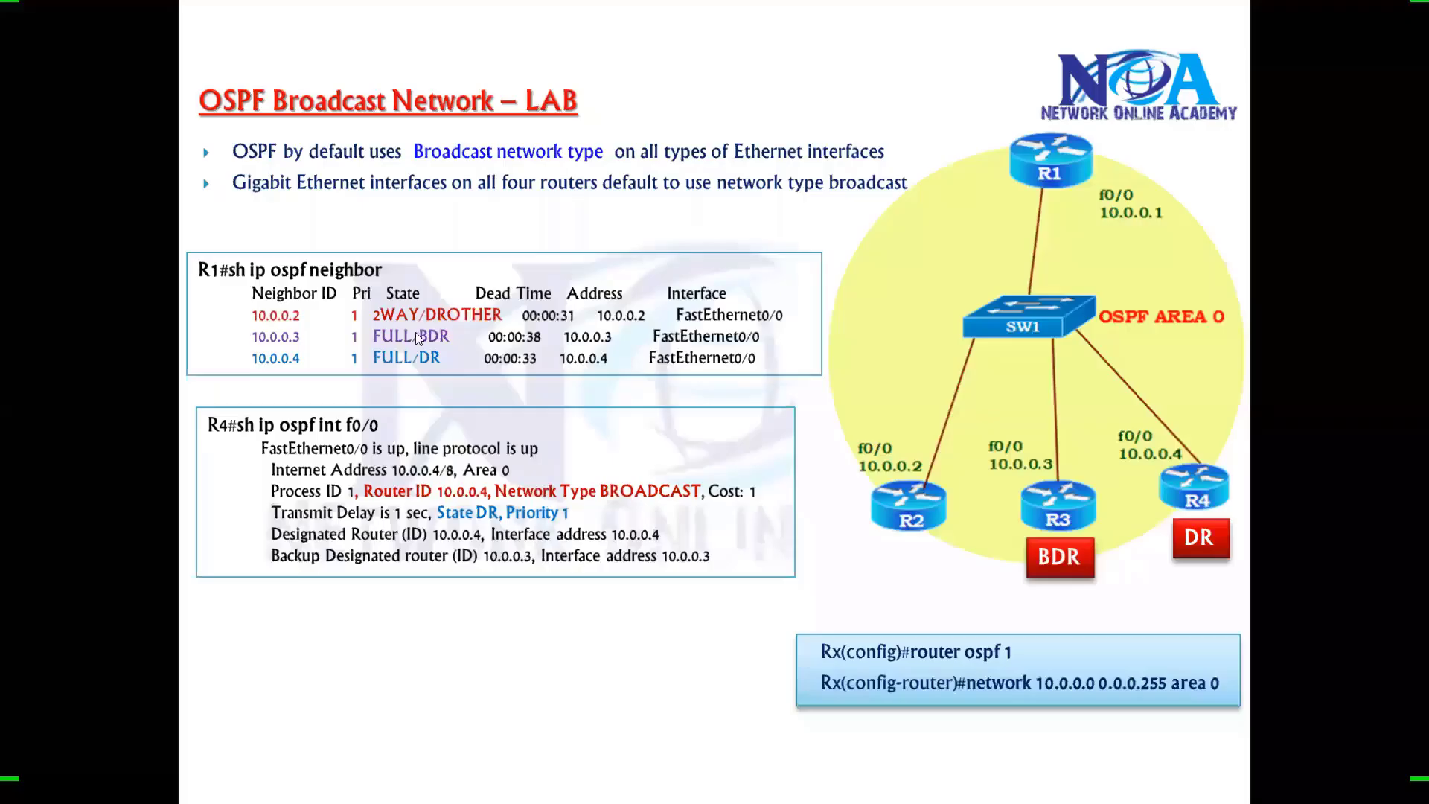
- Advance the slide show to the TASK slide on DR and BDR roles and turn on the drawing overlay
{"action": "left_click", "coordinate": [415, 332]}
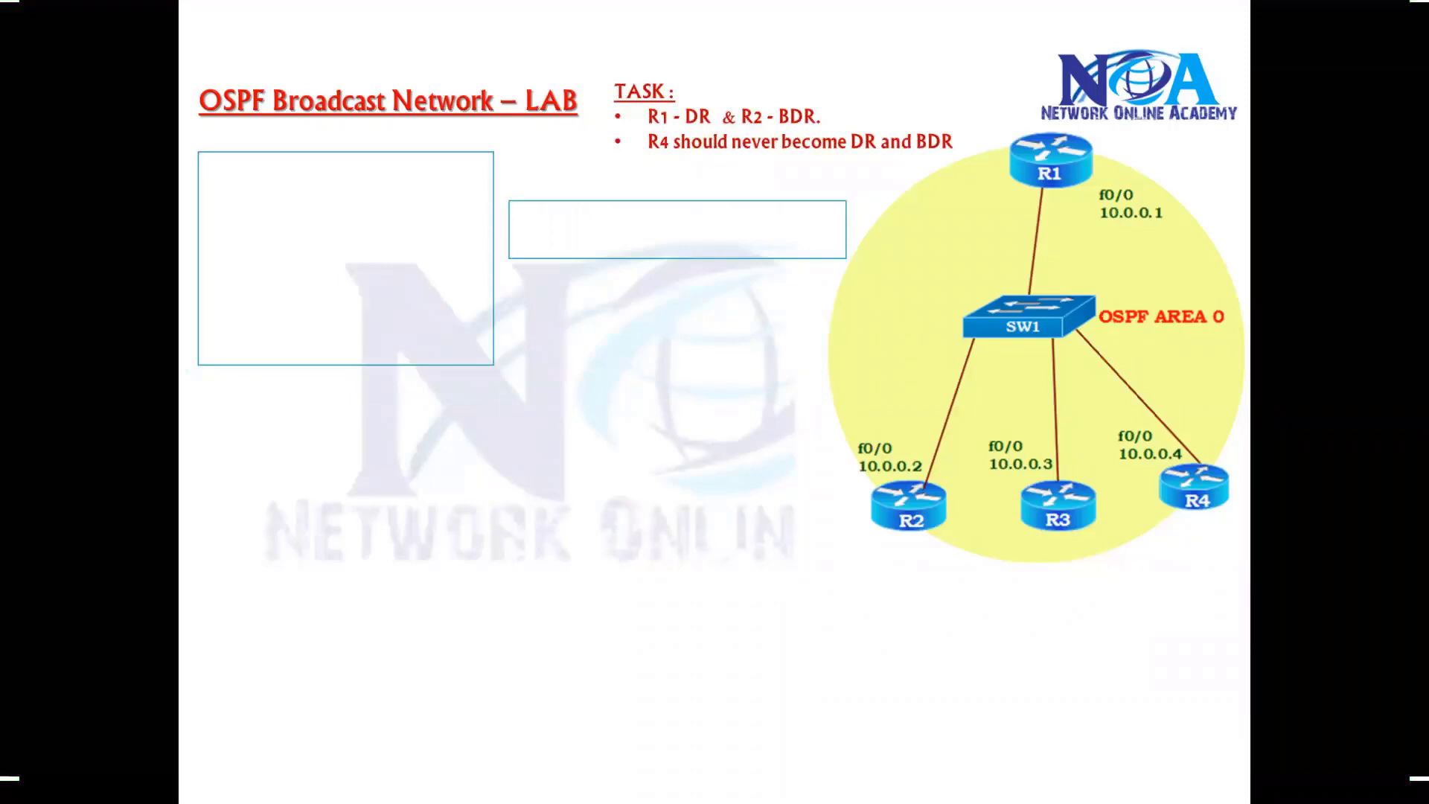
{"action": "key", "text": "ctrl+shift+d"}
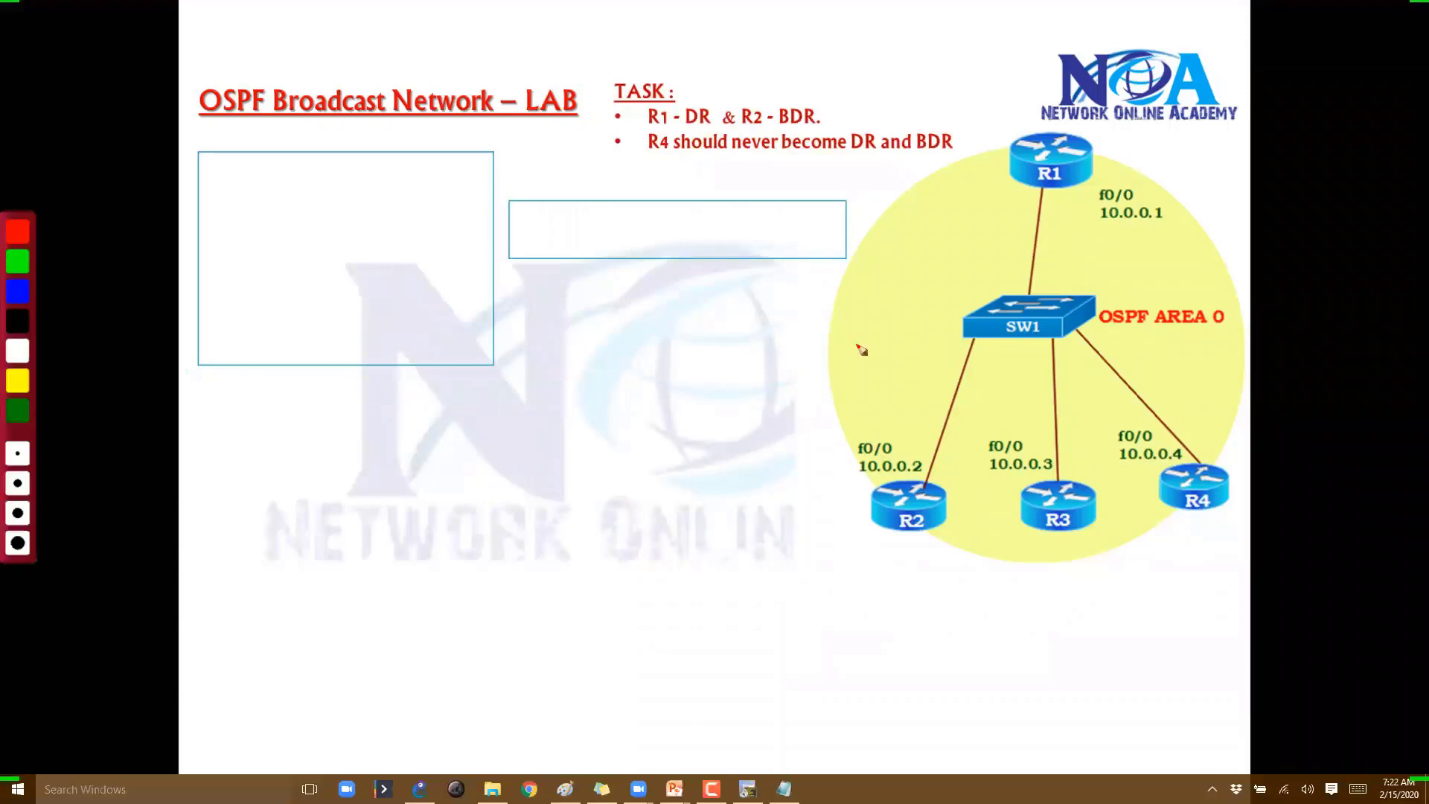
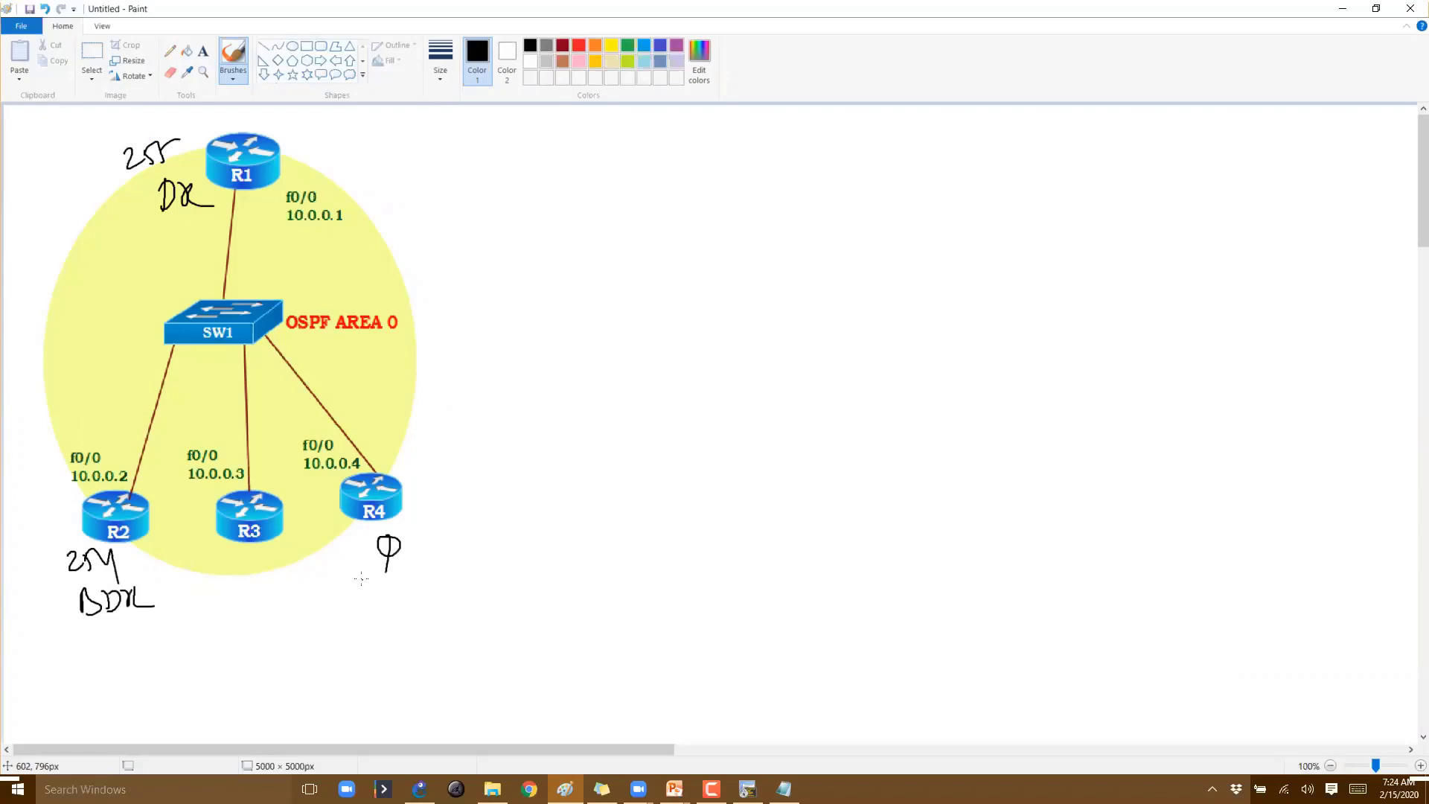
- Switch to R1's console and enter configuration mode for interface f0/0
{"action": "key", "text": "alt+Tab"}
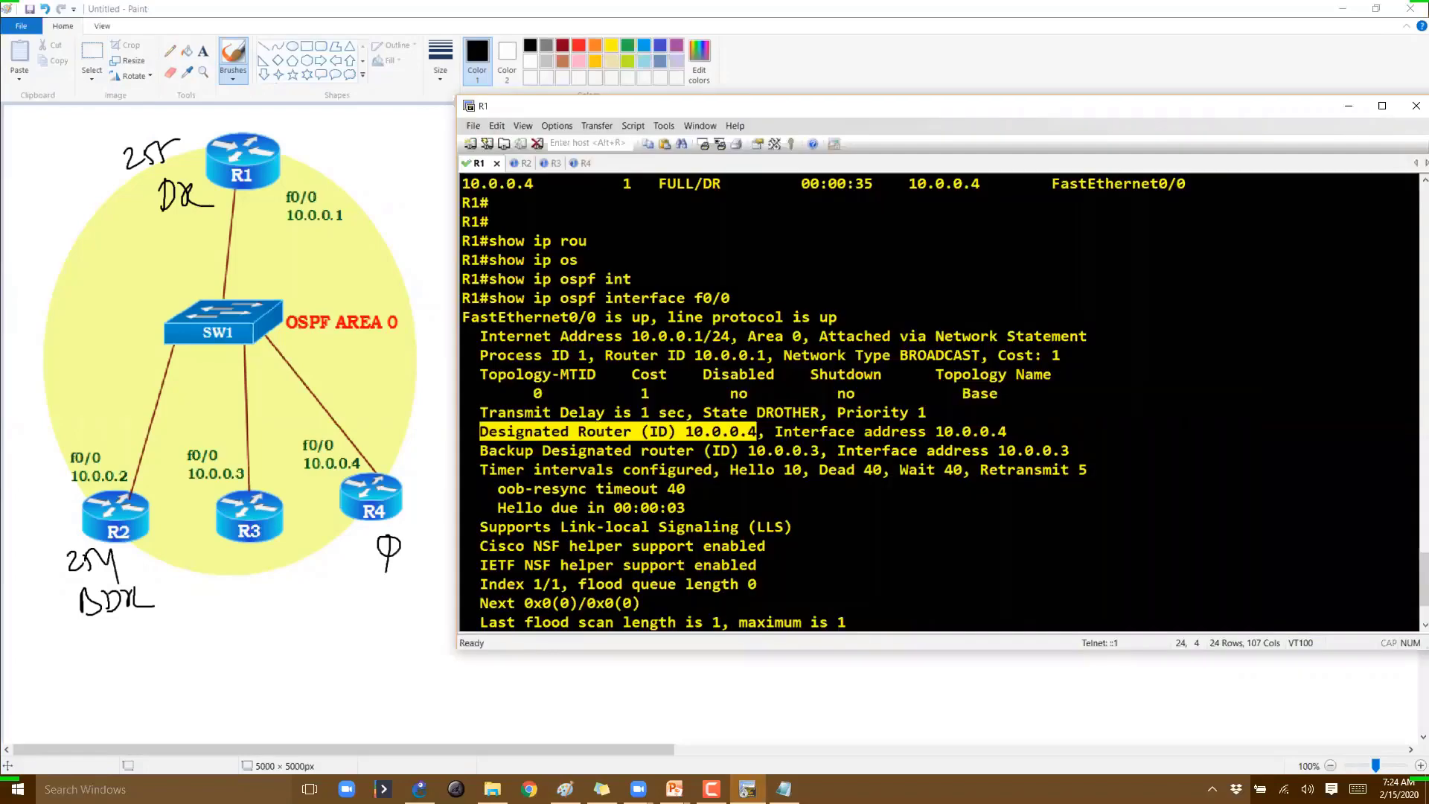
{"action": "key", "text": "Return"}
{"action": "type", "text": "cofn ft"}
{"action": "key", "text": "Return"}
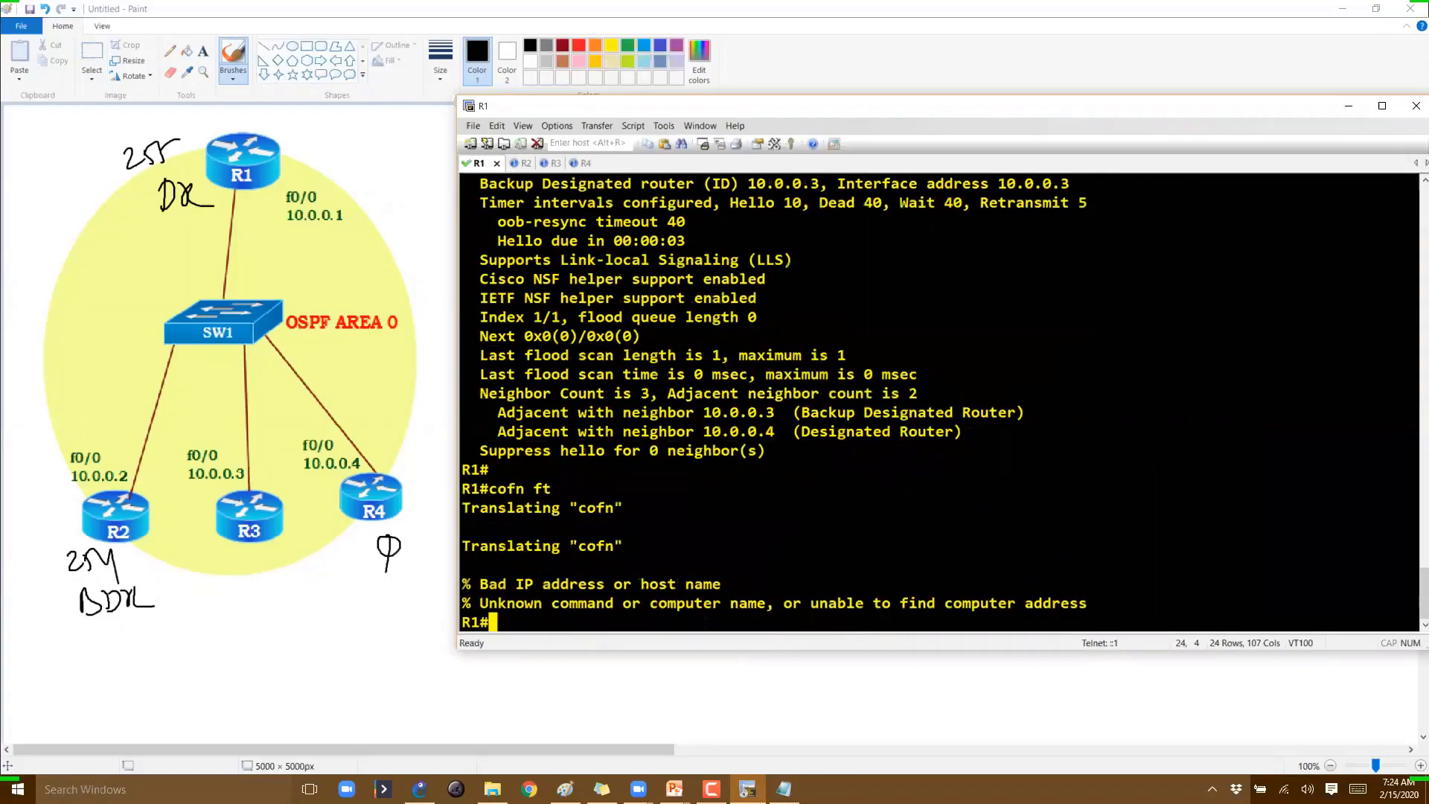
{"action": "type", "text": "conf t"}
{"action": "key", "text": "Return"}
{"action": "type", "text": "int f0/0"}
{"action": "key", "text": "Return"}
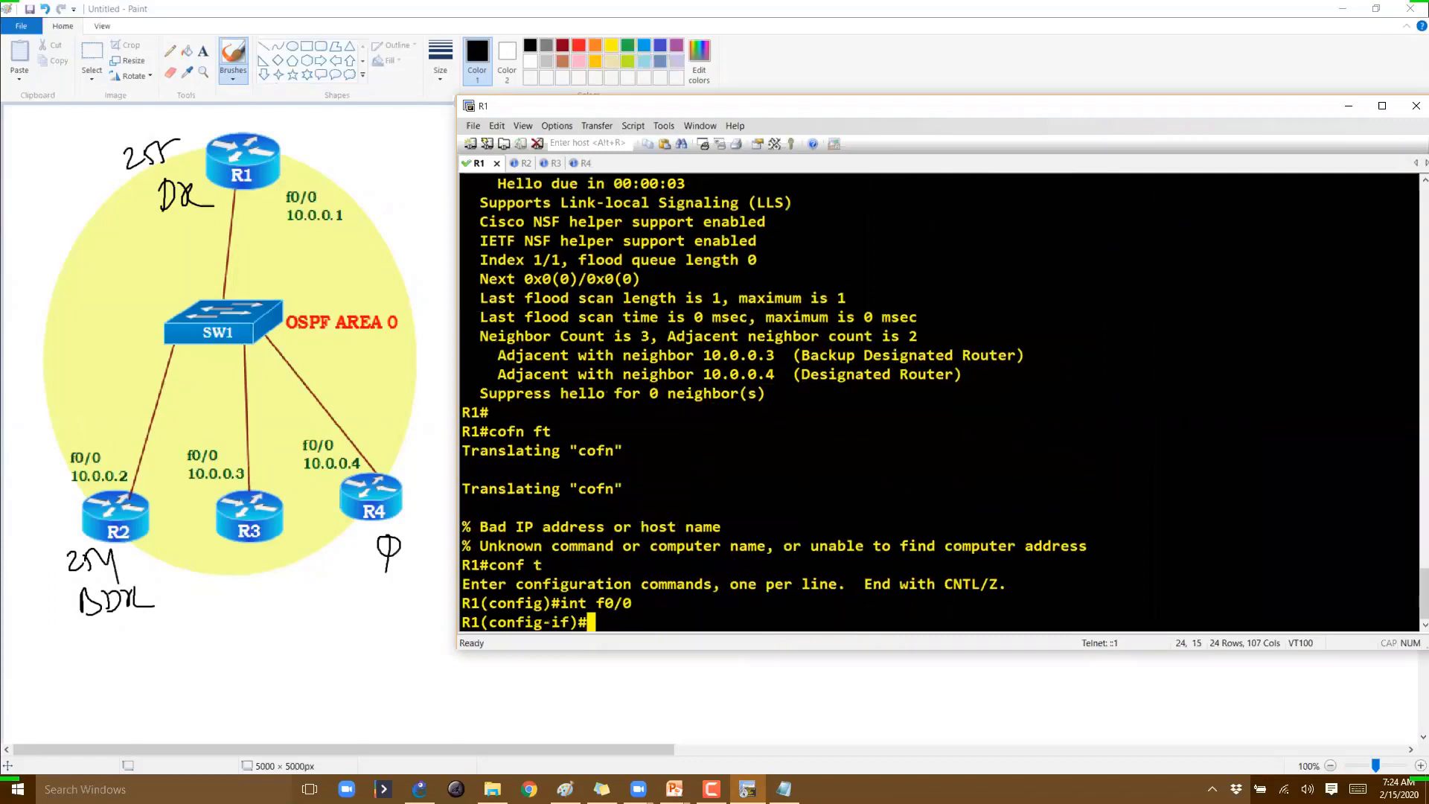
- Check the allowed OSPF priority range and set R1's f0/0 priority with ip ospf priority 255
{"action": "type", "text": "ip os"}
{"action": "key", "text": "Tab"}
{"action": "type", "text": "pri"}
{"action": "key", "text": "Tab"}
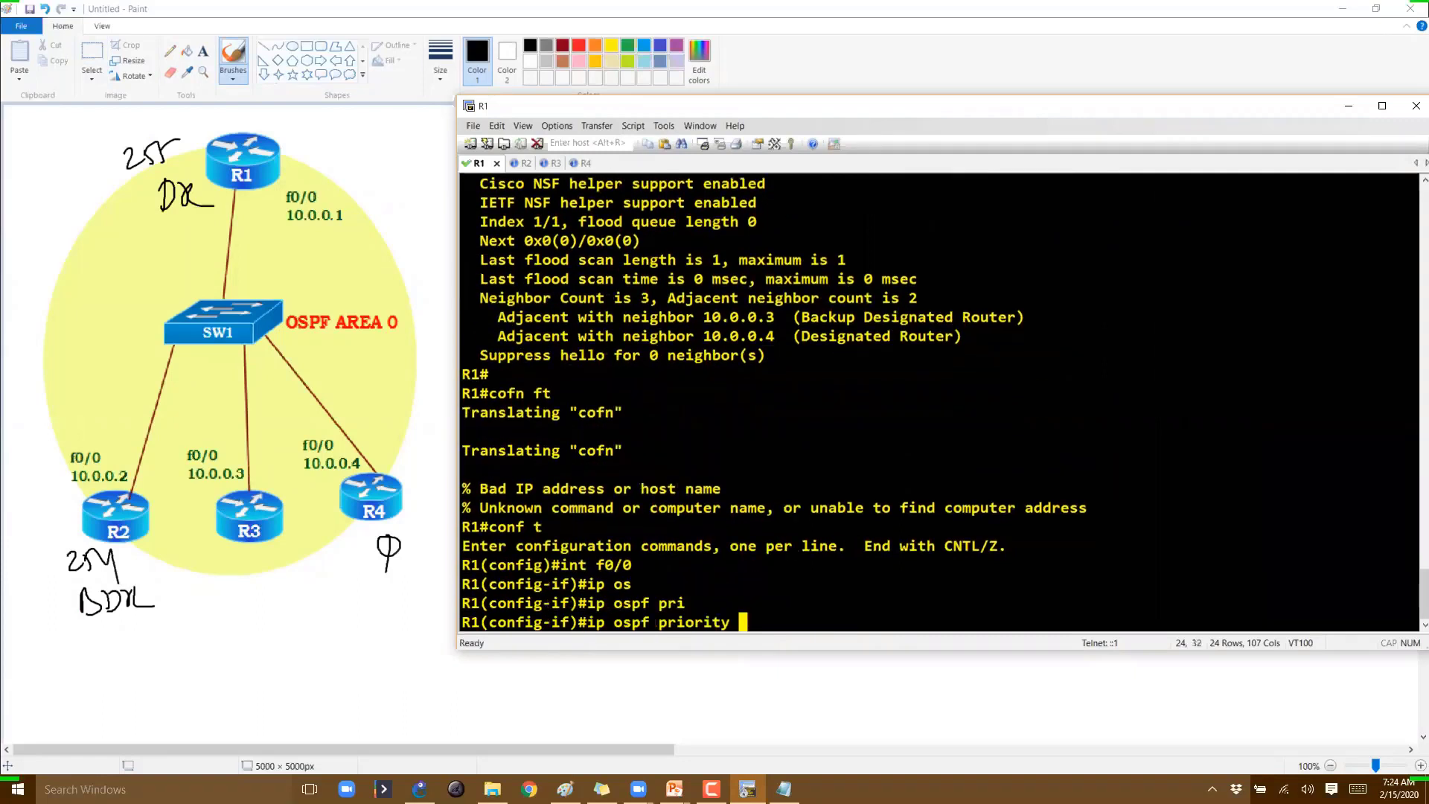
{"action": "type", "text": "?"}
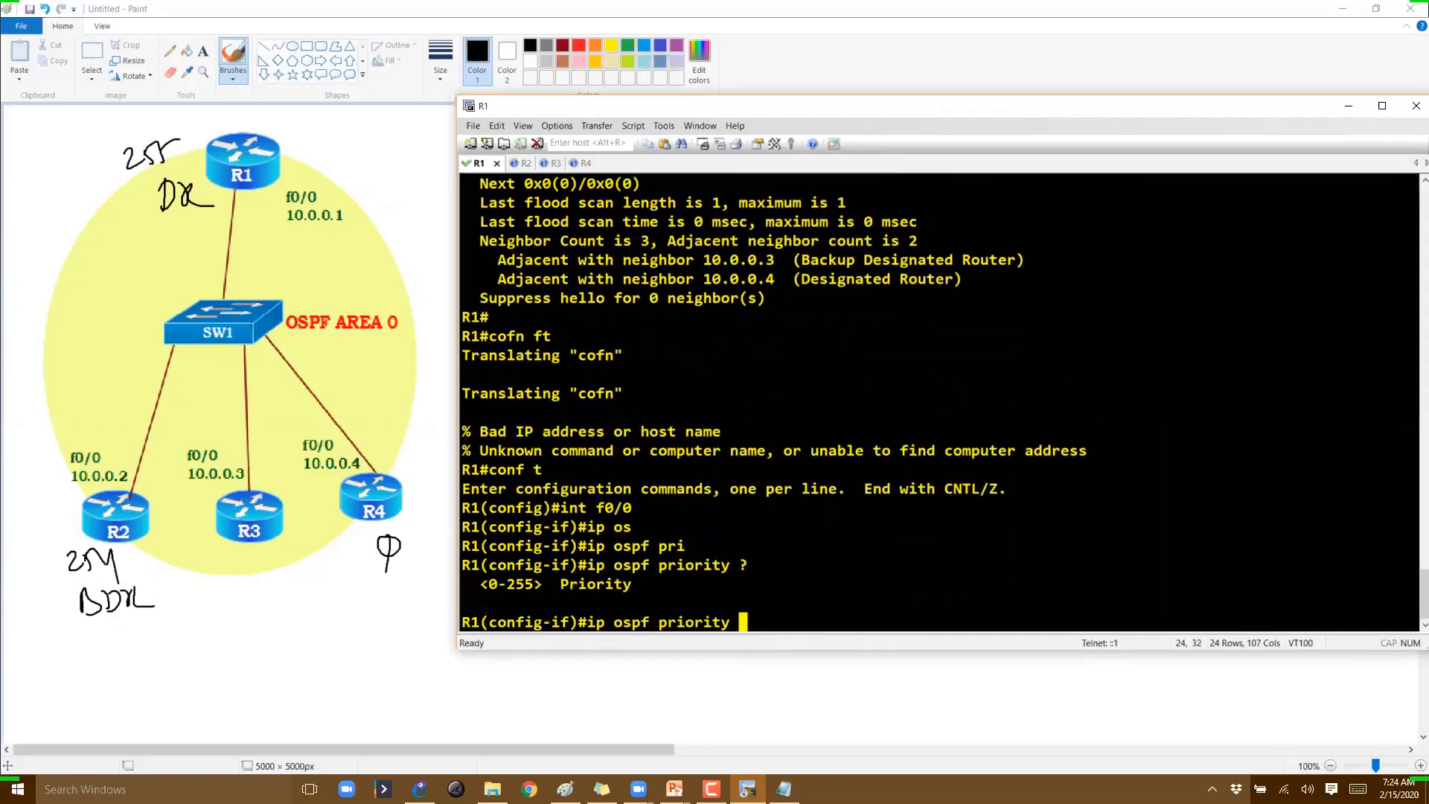
{"action": "type", "text": "255"}
{"action": "key", "text": "Return"}
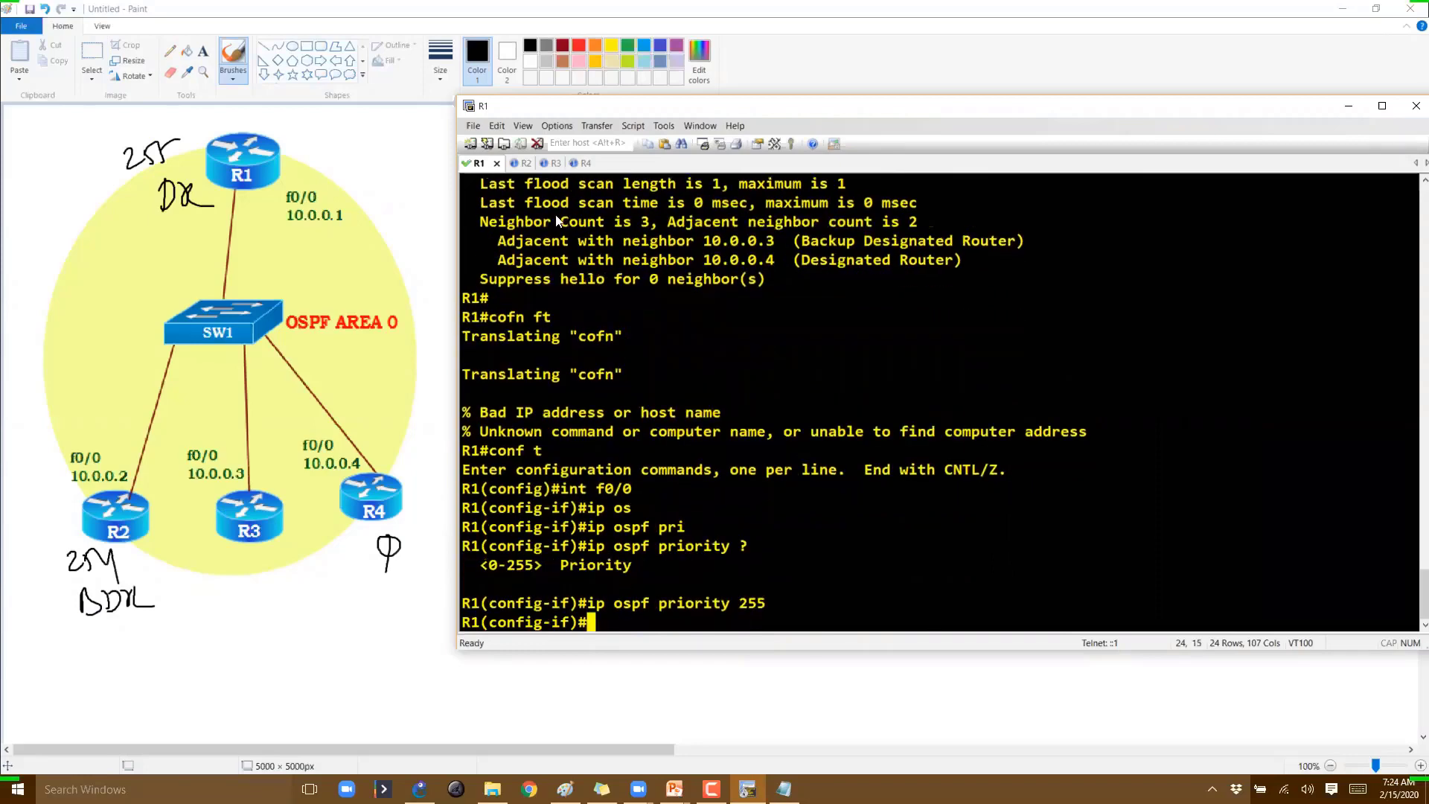
- Switch to R2's console and enter the configuration of interface f0/0
{"action": "key", "text": "alt+2"}
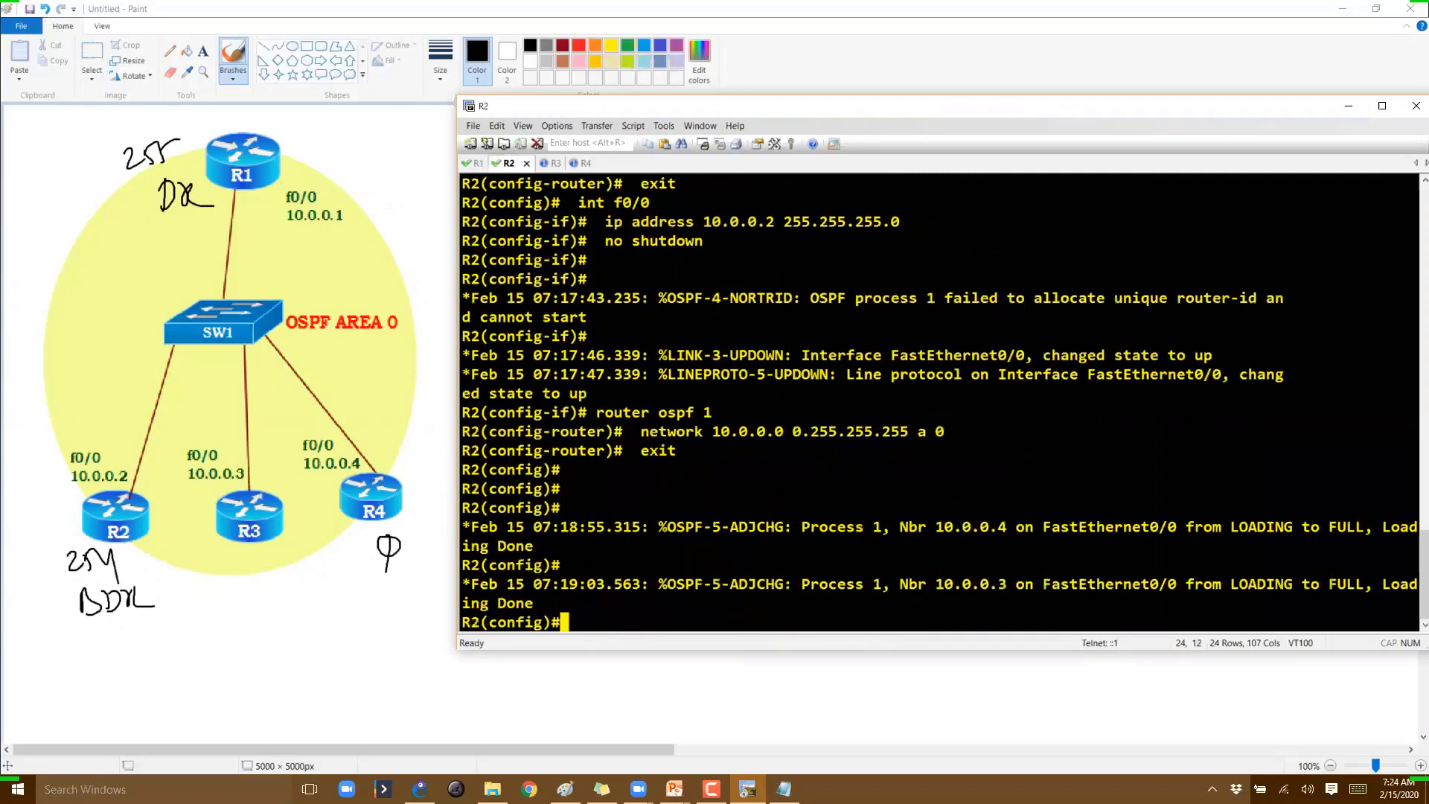
{"action": "key", "text": "Return"}
{"action": "key", "text": "Return"}
{"action": "type", "text": "int f0/0"}
{"action": "key", "text": "Return"}
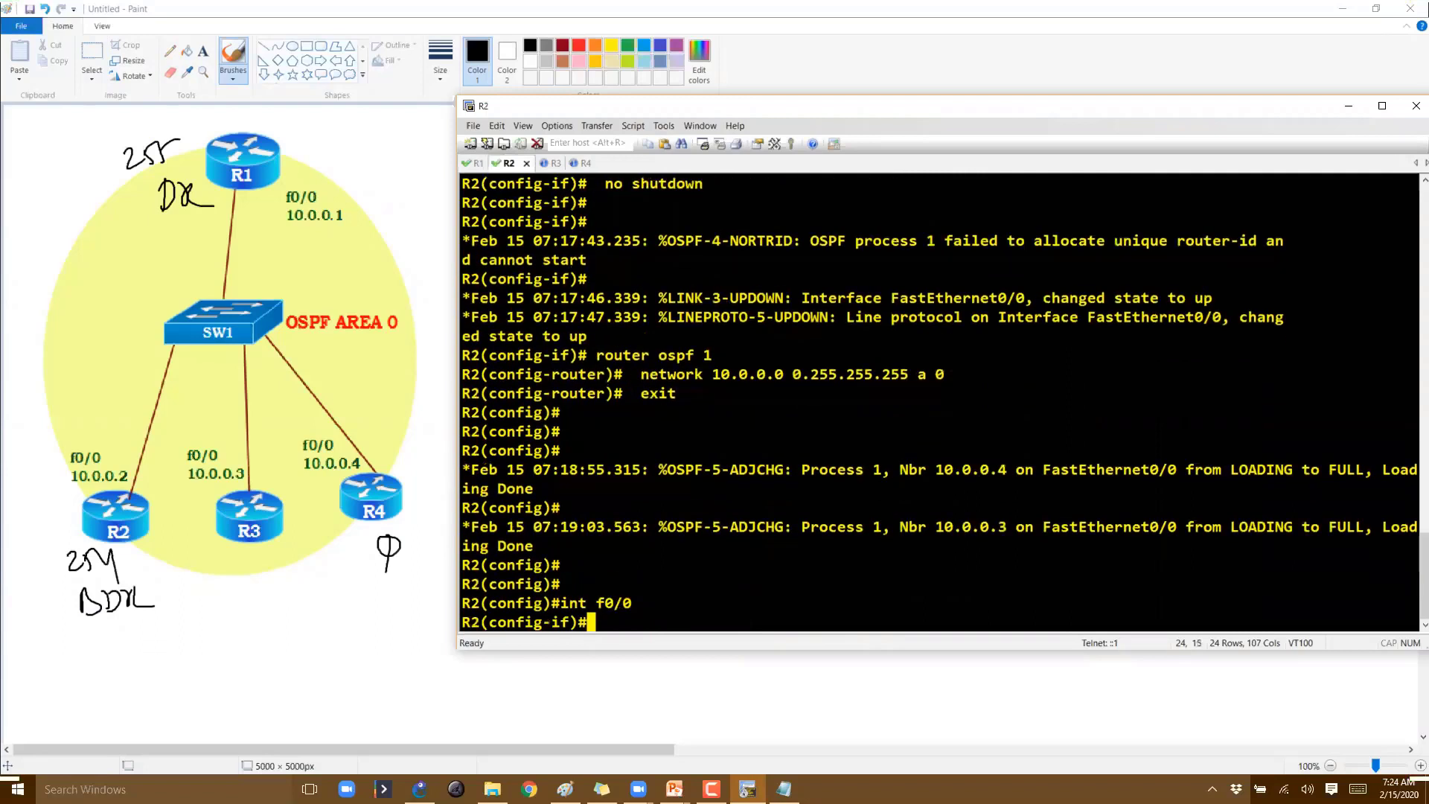
- Set the OSPF priority of R2's f0/0 interface with ip ospf priority 254
{"action": "type", "text": "ip os"}
{"action": "key", "text": "Tab"}
{"action": "type", "text": "pr"}
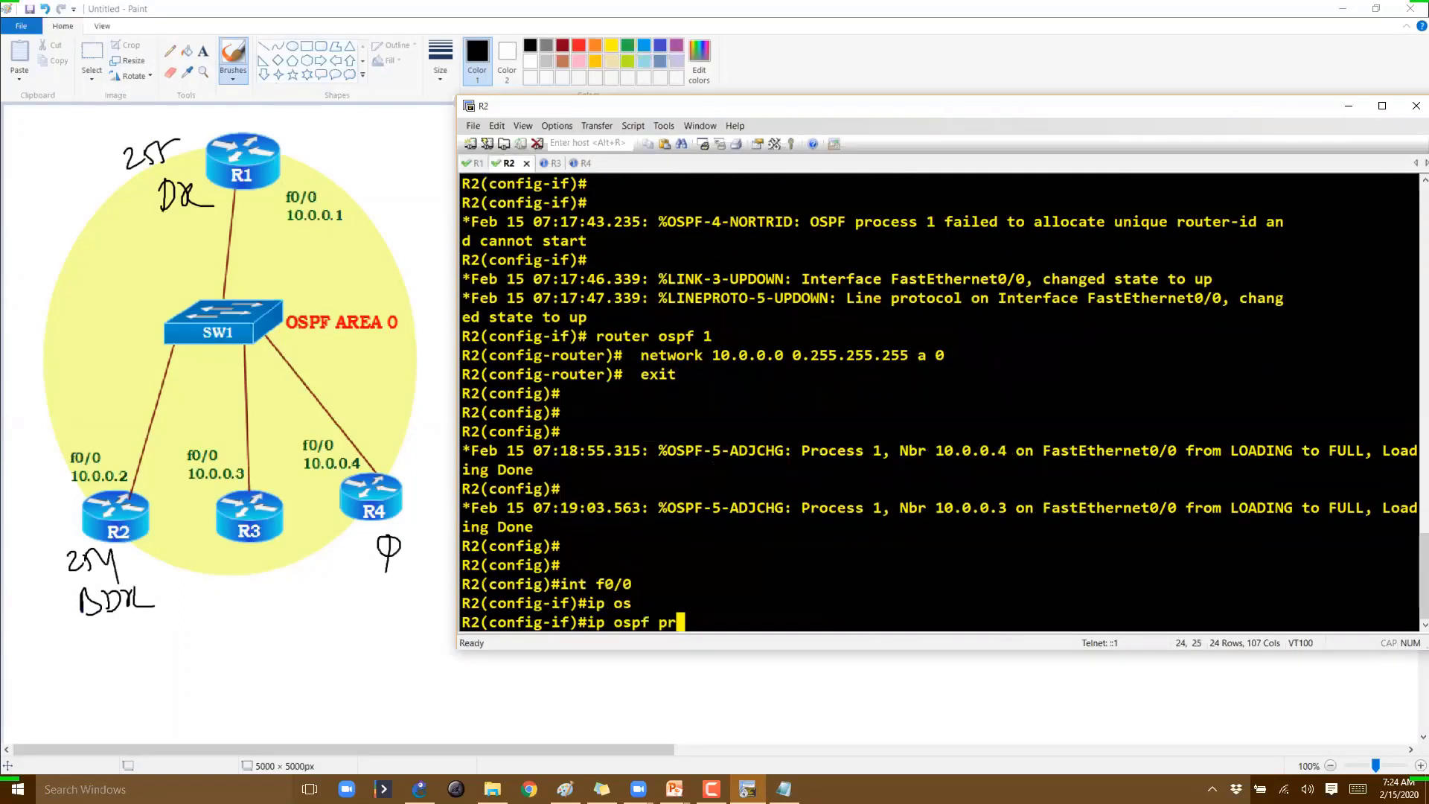
{"action": "key", "text": "Tab"}
{"action": "type", "text": "i"}
{"action": "key", "text": "Tab"}
{"action": "type", "text": "24"}
{"action": "type", "text": "4"}
{"action": "key", "text": "Return"}
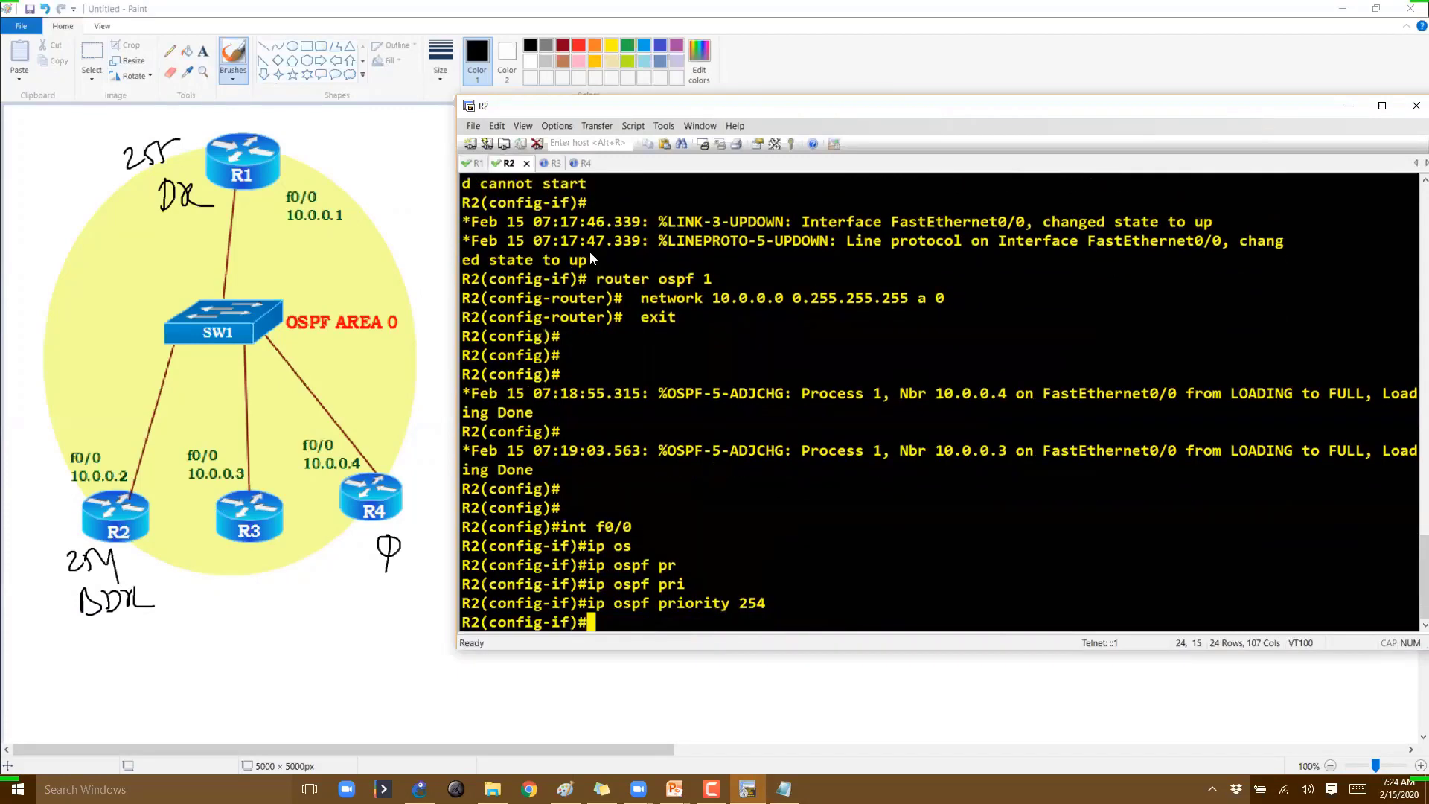
- Switch to R4's console, leave OSPF router configuration and enter the configuration of interface f0/0
{"action": "left_click", "coordinate": [580, 161]}
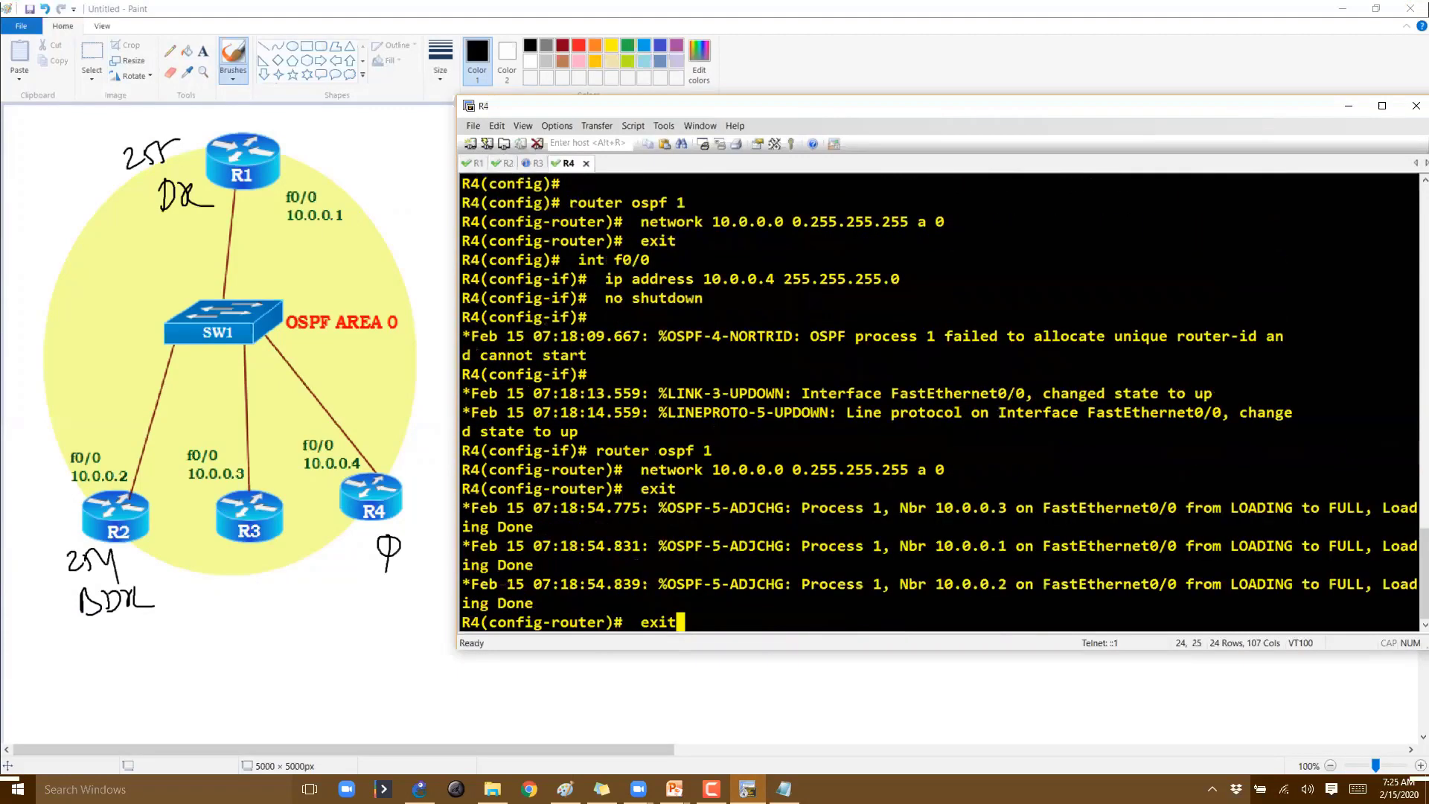
{"action": "key", "text": "Return"}
{"action": "key", "text": "Return"}
{"action": "type", "text": "int f0/0"}
{"action": "key", "text": "Return"}
- Set the OSPF priority of R4's f0/0 interface with ip ospf priority 0 and end configuration mode
{"action": "type", "text": "ig-if)#i"}
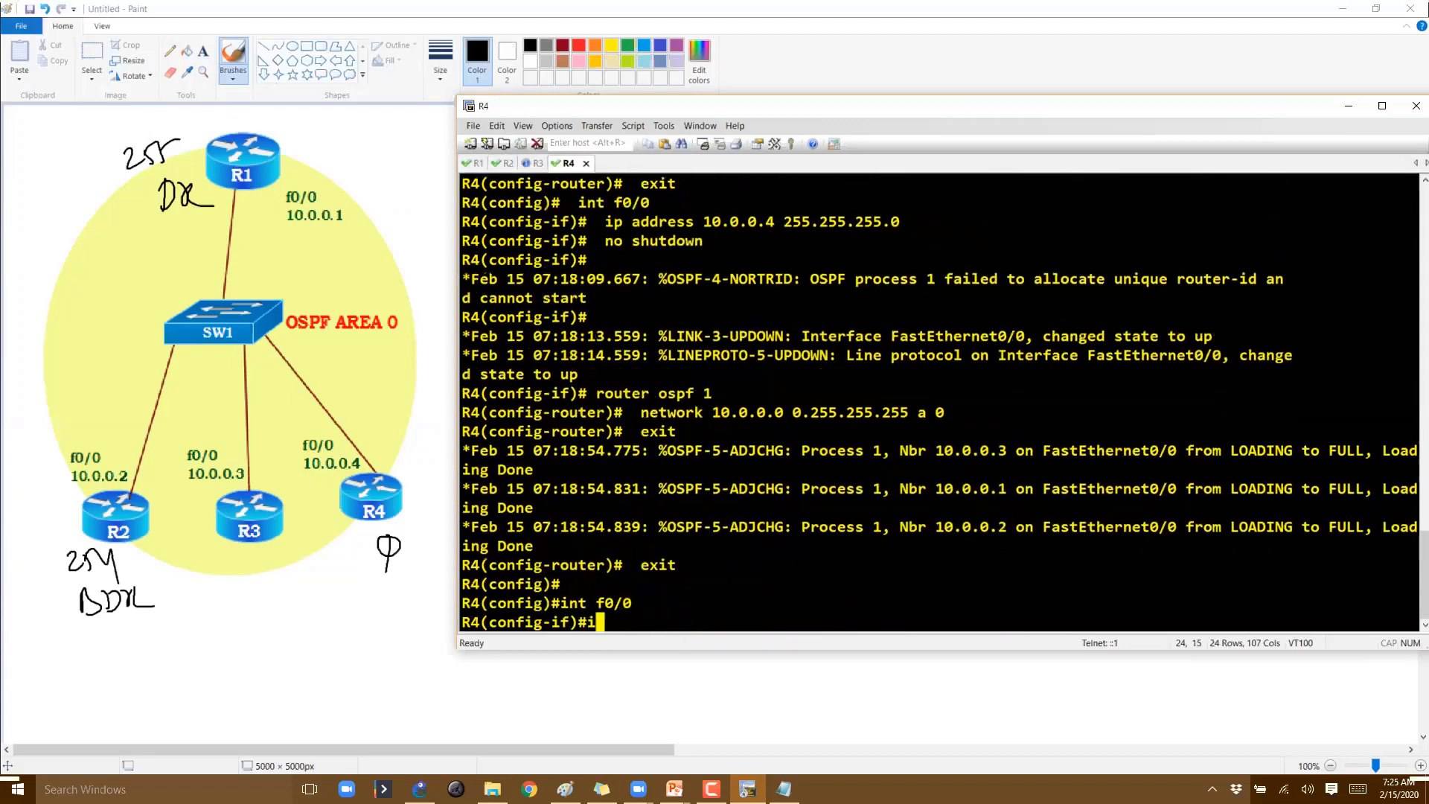
{"action": "type", "text": "p os"}
{"action": "key", "text": "Tab"}
{"action": "type", "text": "pr"}
{"action": "key", "text": "Tab"}
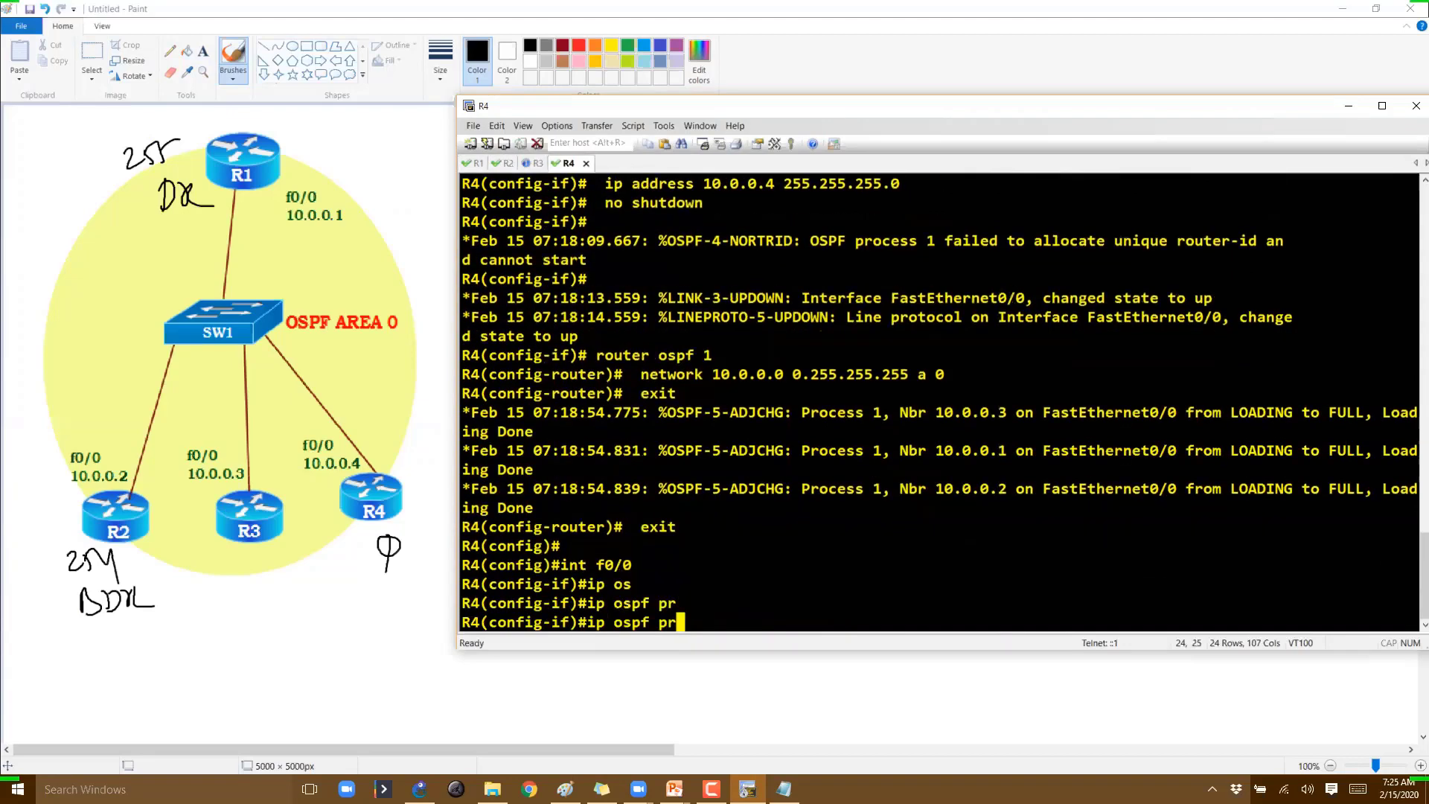
{"action": "type", "text": "i"}
{"action": "key", "text": "Tab"}
{"action": "type", "text": "ority 0"}
{"action": "key", "text": "Return"}
{"action": "type", "text": "end"}
{"action": "key", "text": "Return"}
{"action": "key", "text": "Return"}
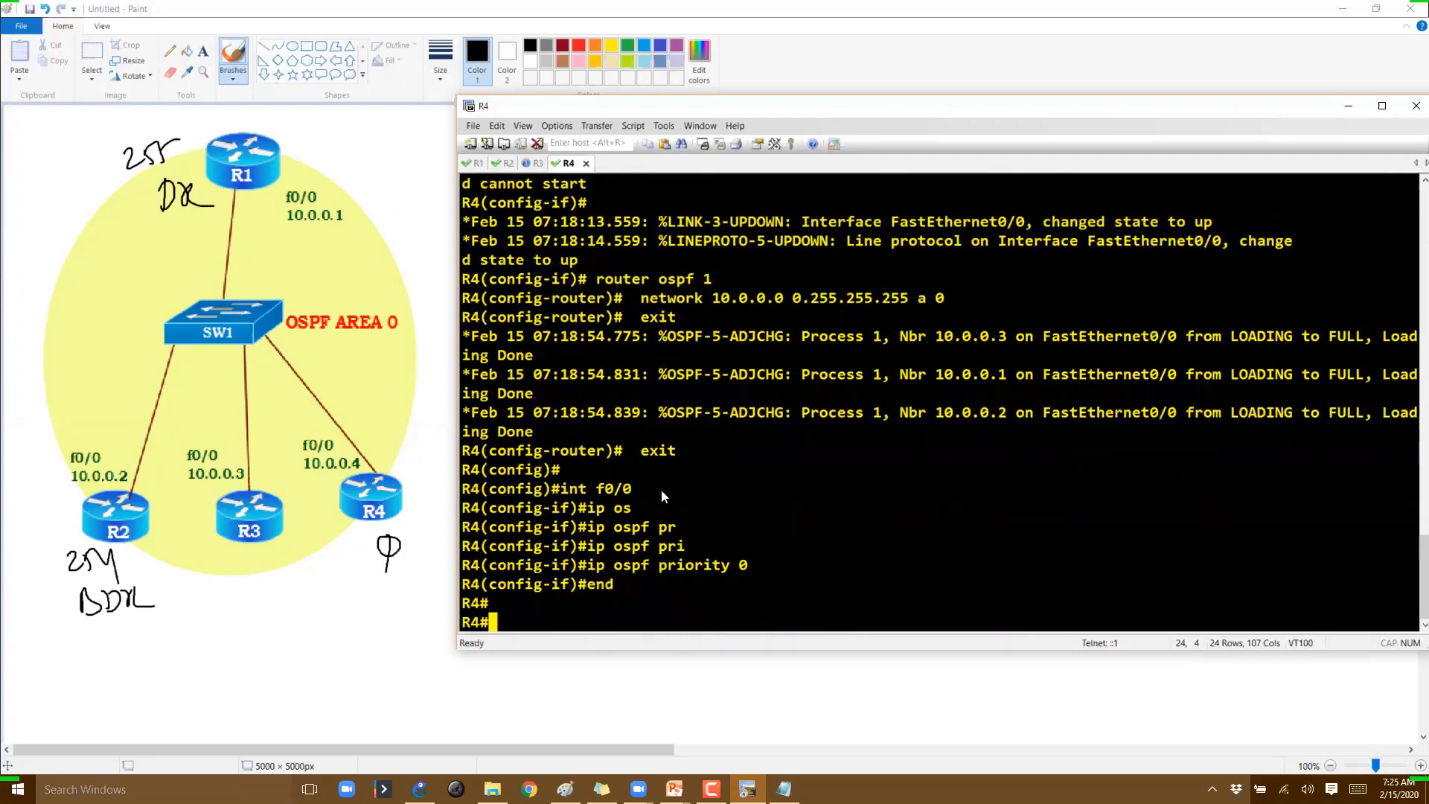
- Return to R1's console, end configuration mode and list its neighbors with show ip ospf neighbor
{"action": "left_click", "coordinate": [476, 164]}
{"action": "key", "text": "Return"}
{"action": "type", "text": "end"}
{"action": "key", "text": "Return"}
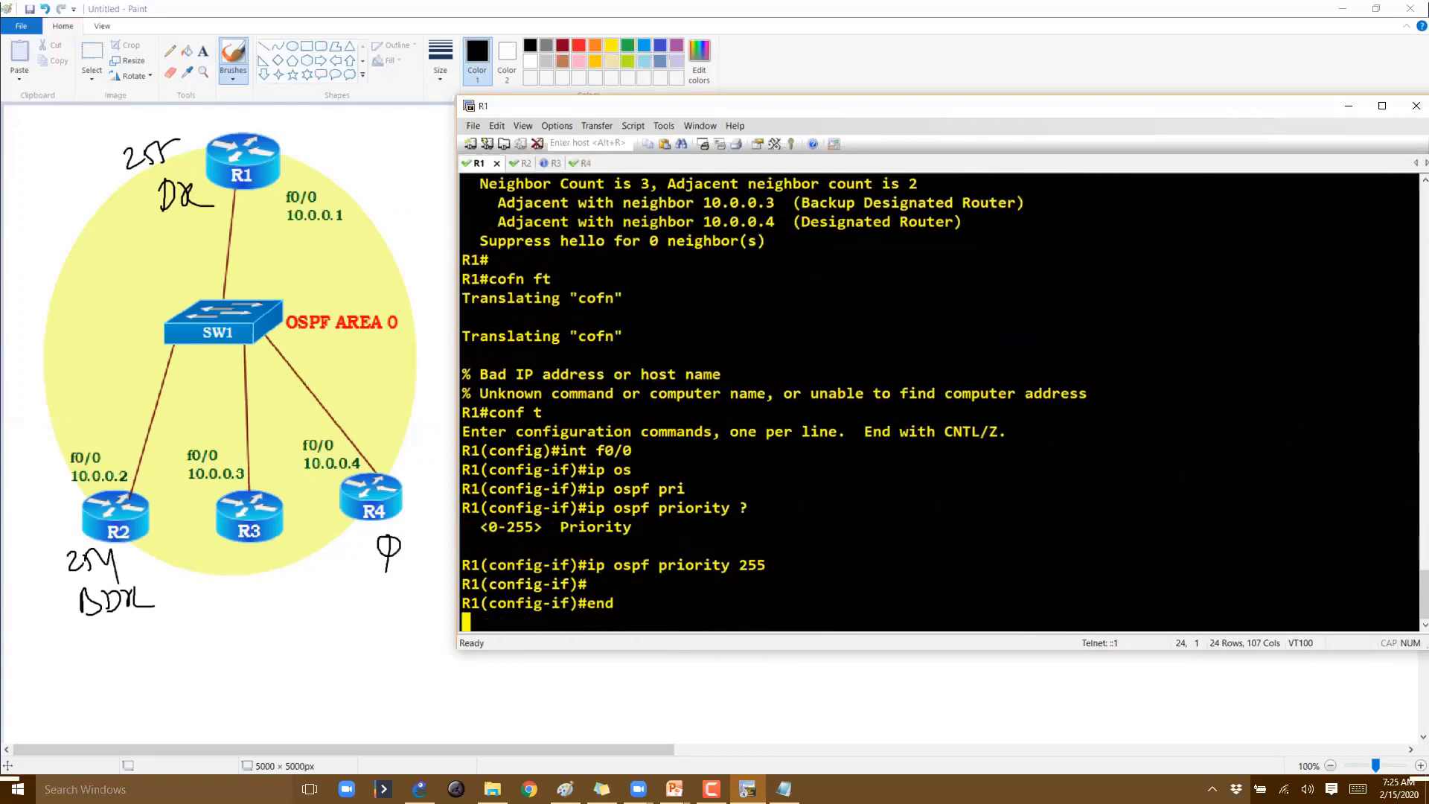
{"action": "key", "text": "Return"}
{"action": "type", "text": "show ip os"}
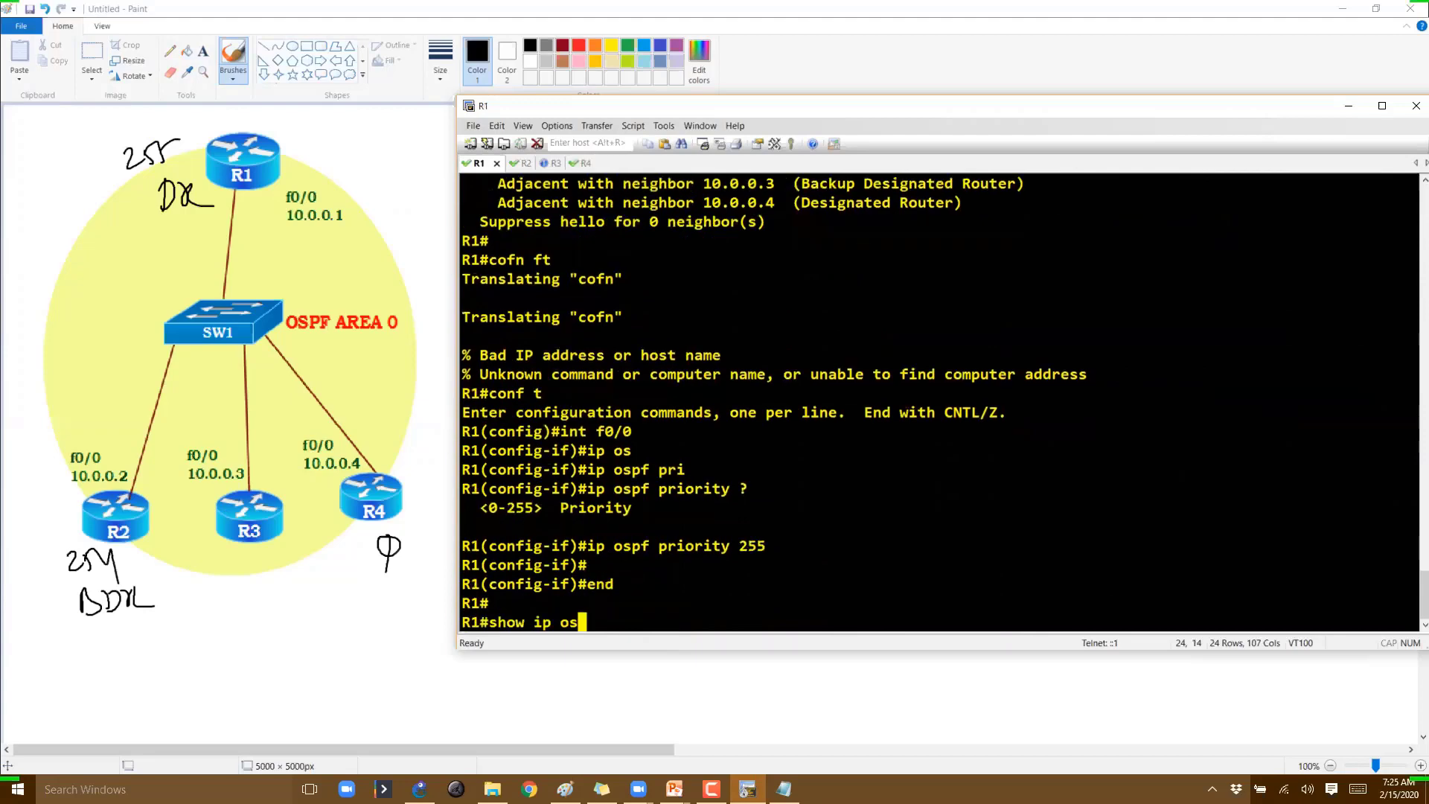
{"action": "key", "text": "Tab"}
{"action": "type", "text": "nei"}
{"action": "key", "text": "Tab"}
{"action": "key", "text": "Return"}
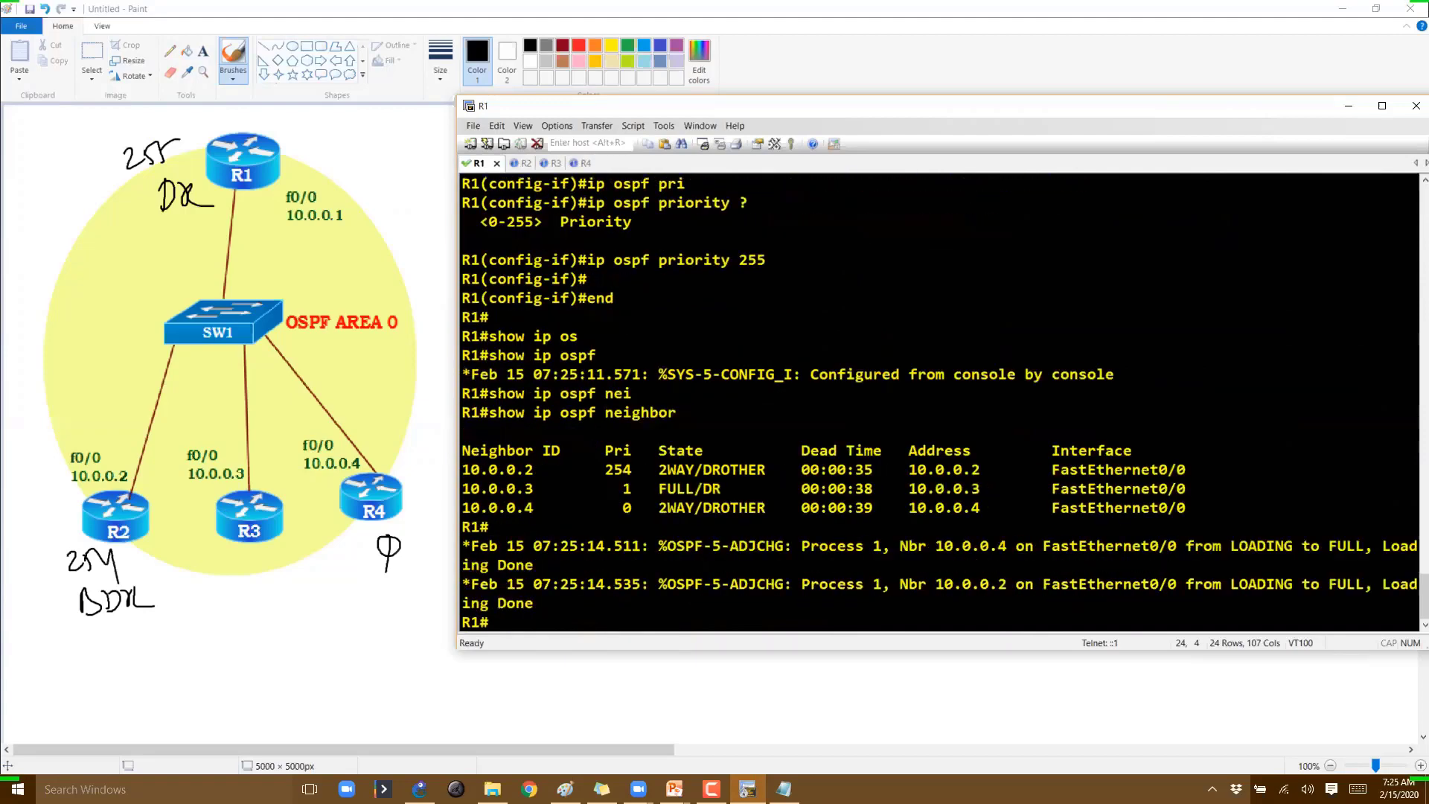
- Run show ip ospf neighbor three more times on R1 to check the DR and BDR states
{"action": "key", "text": "Return"}
{"action": "key", "text": "Return"}
{"action": "key", "text": "Return"}
{"action": "key", "text": "Up"}
{"action": "key", "text": "Return"}
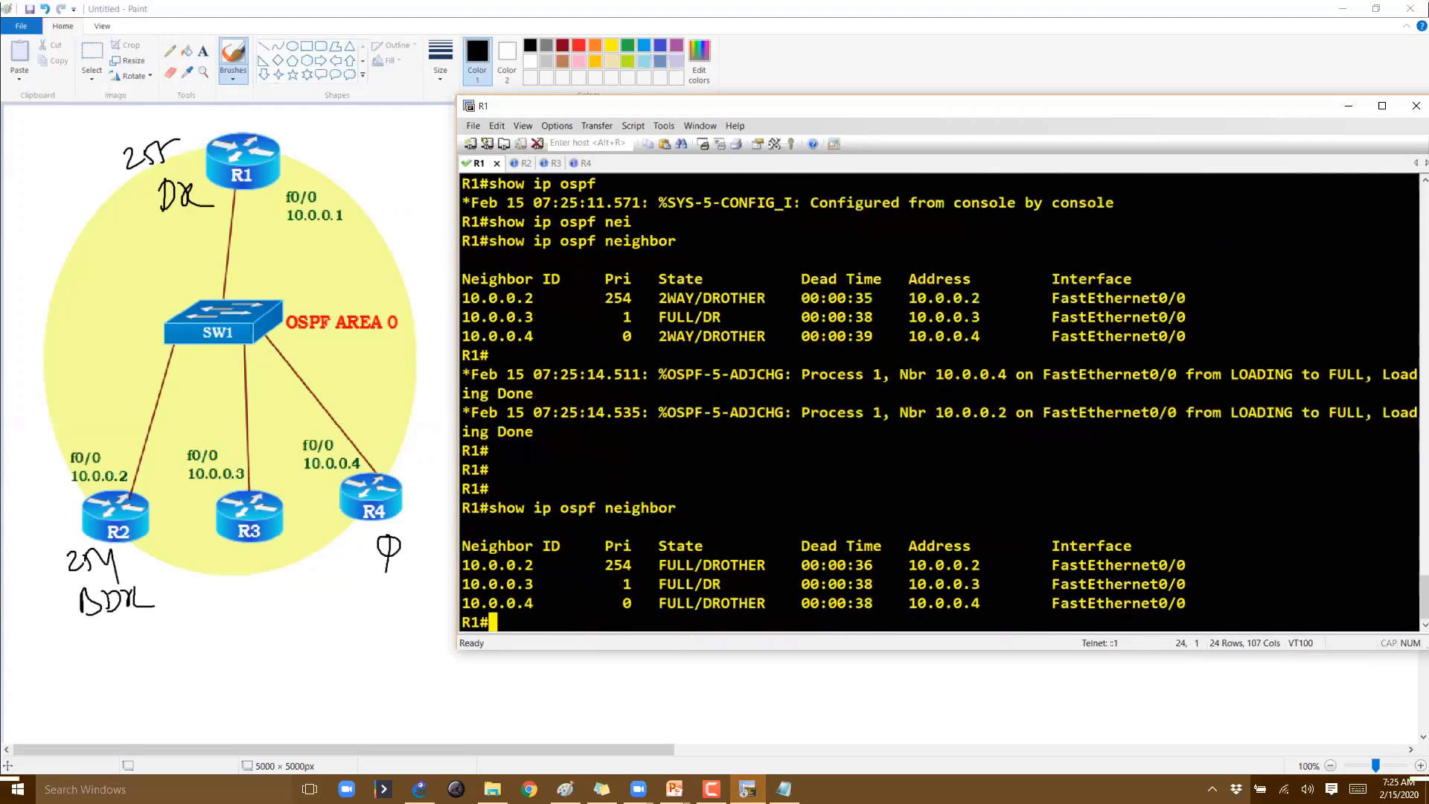
{"action": "key", "text": "Return"}
{"action": "key", "text": "Return"}
{"action": "key", "text": "Up"}
{"action": "key", "text": "Return"}
{"action": "key", "text": "Return"}
{"action": "key", "text": "Return"}
{"action": "key", "text": "Up"}
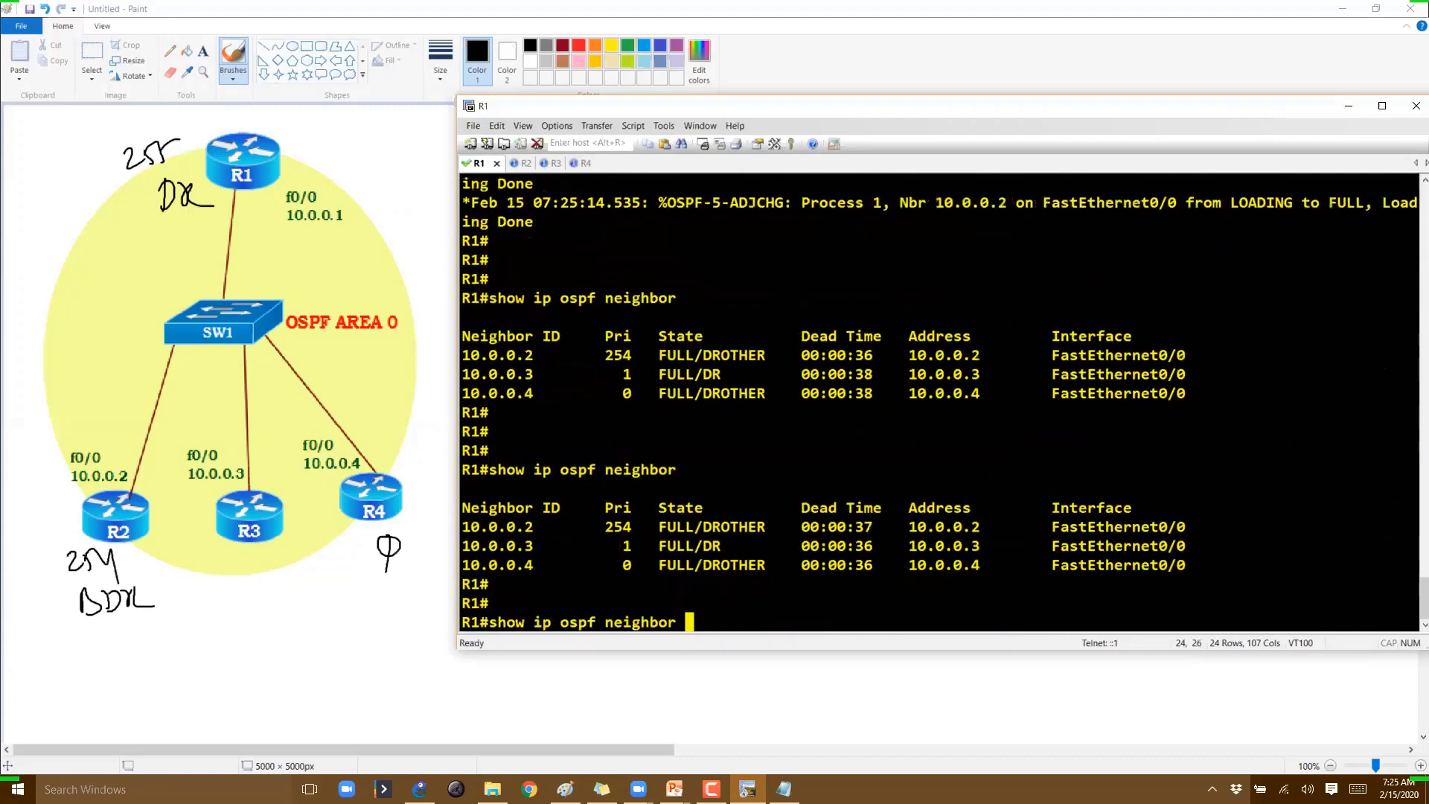
{"action": "key", "text": "Return"}
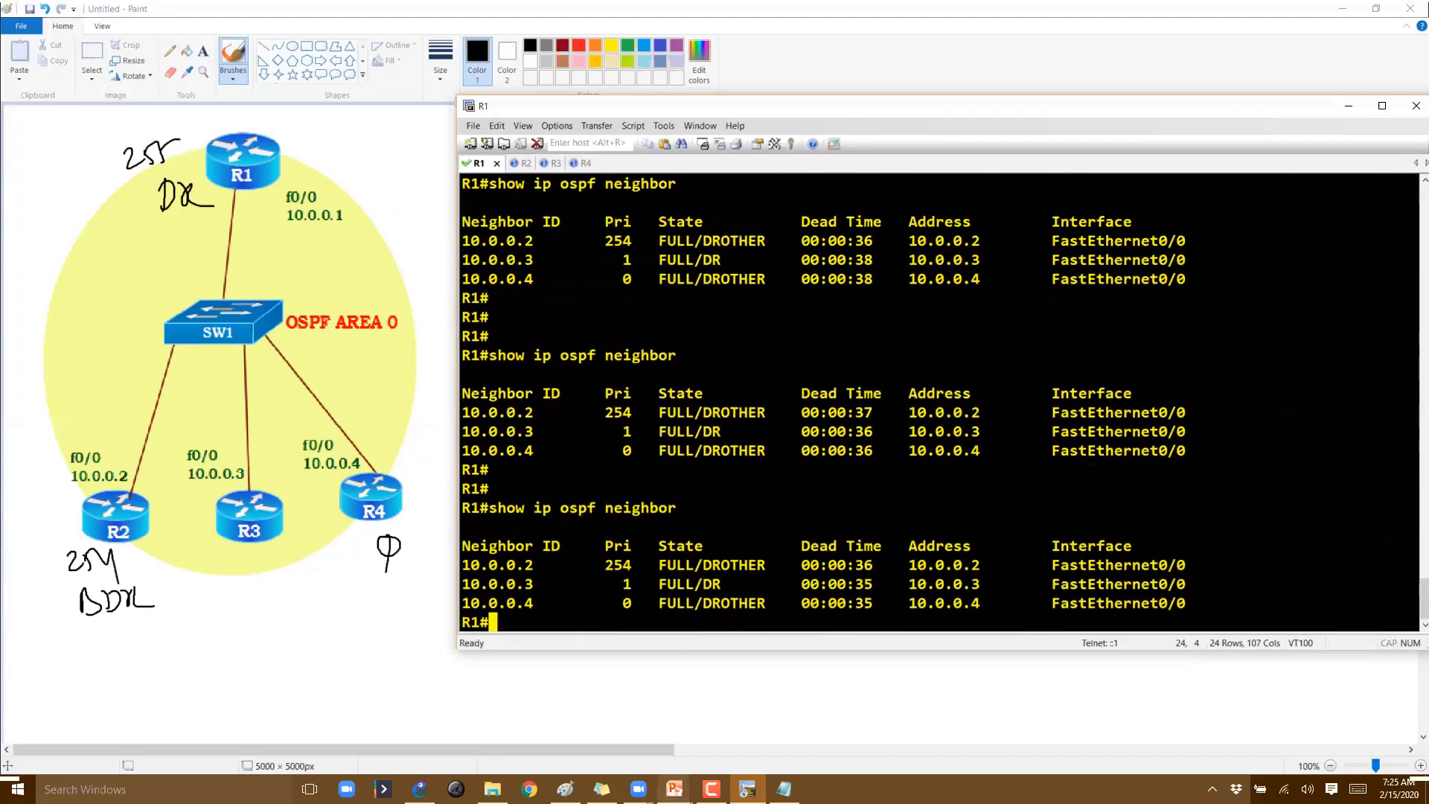
- Switch to the PowerPoint slide show and circle the clear ip ospf process command in black
{"action": "key", "text": "alt+Tab"}
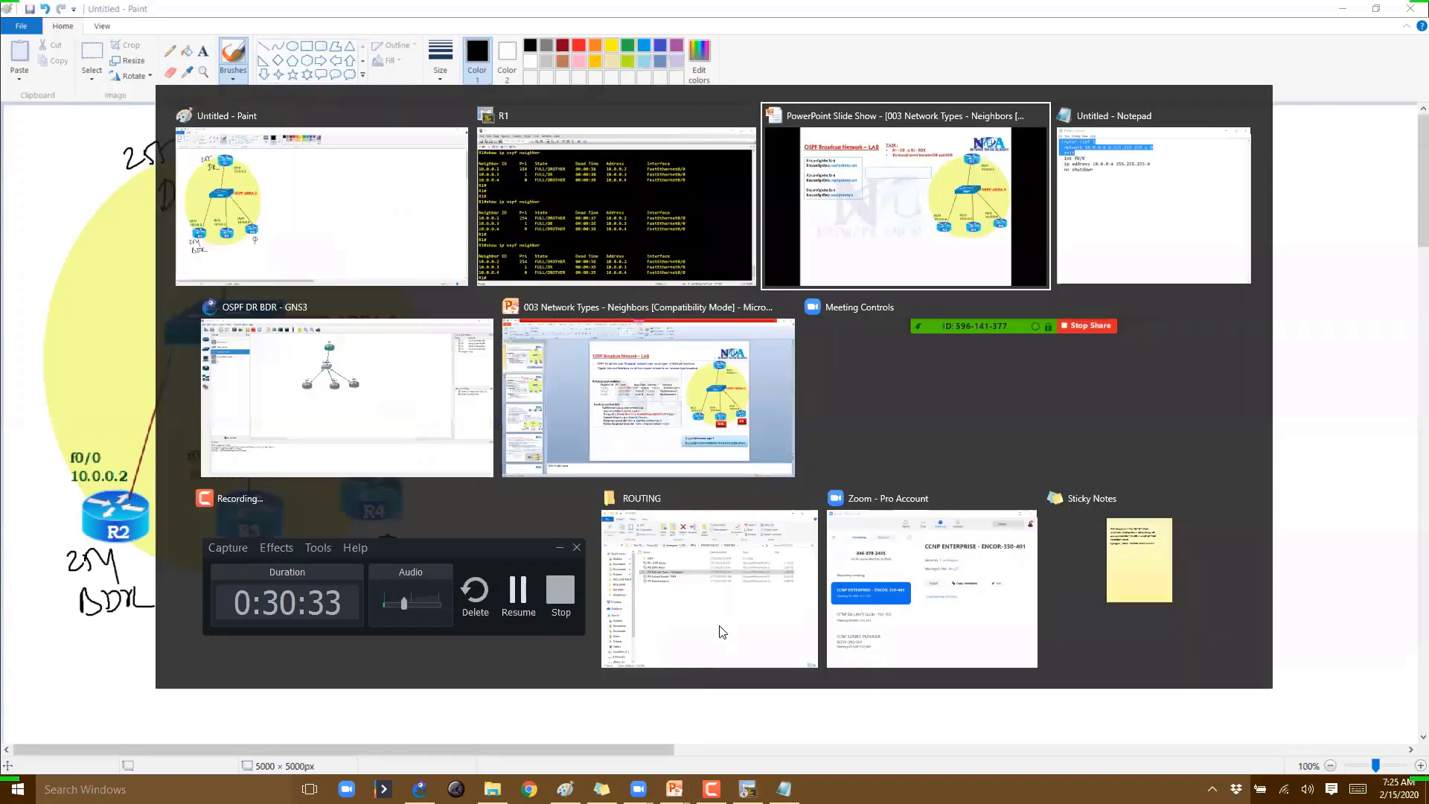
{"action": "key", "text": "ctrl+2"}
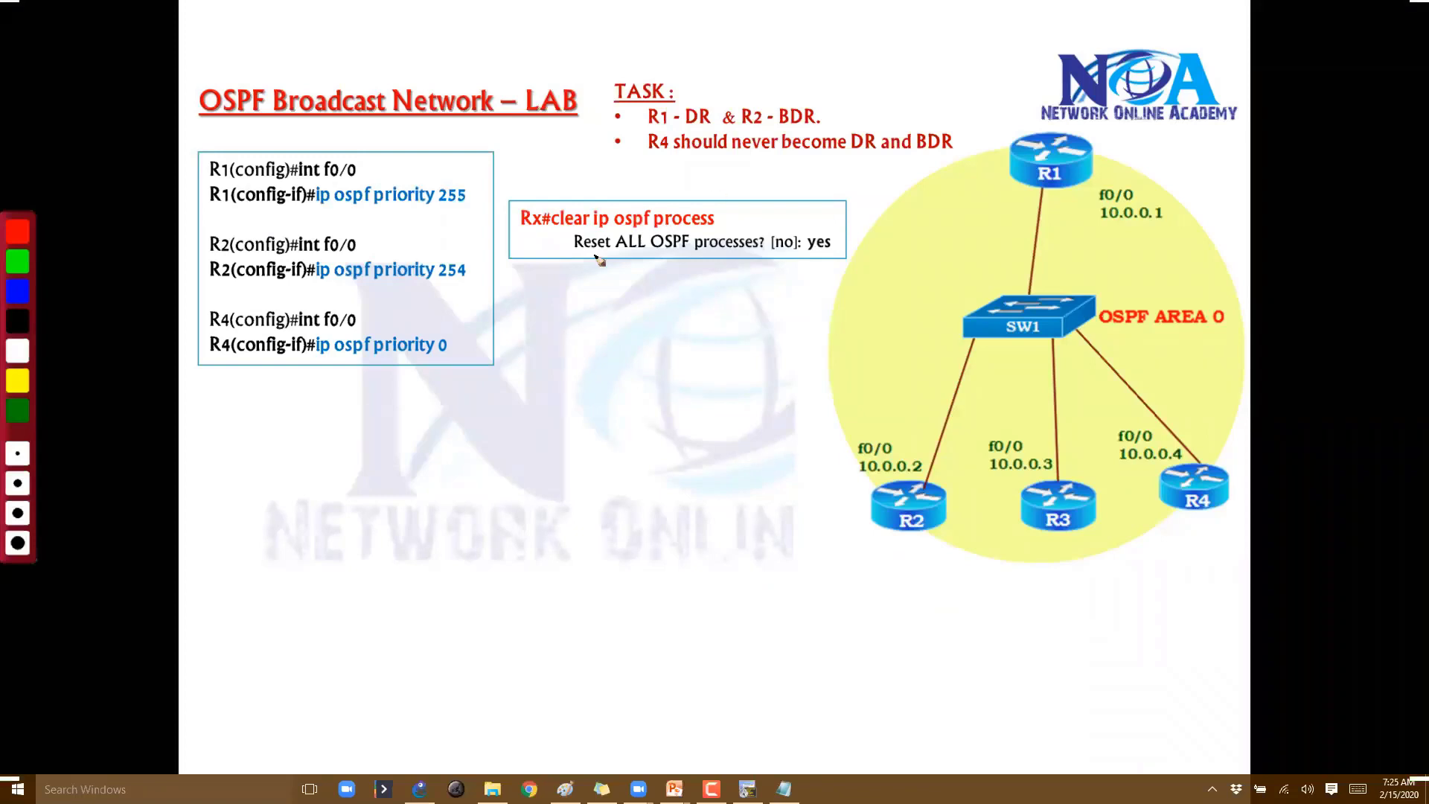
{"action": "left_click", "coordinate": [506, 321]}
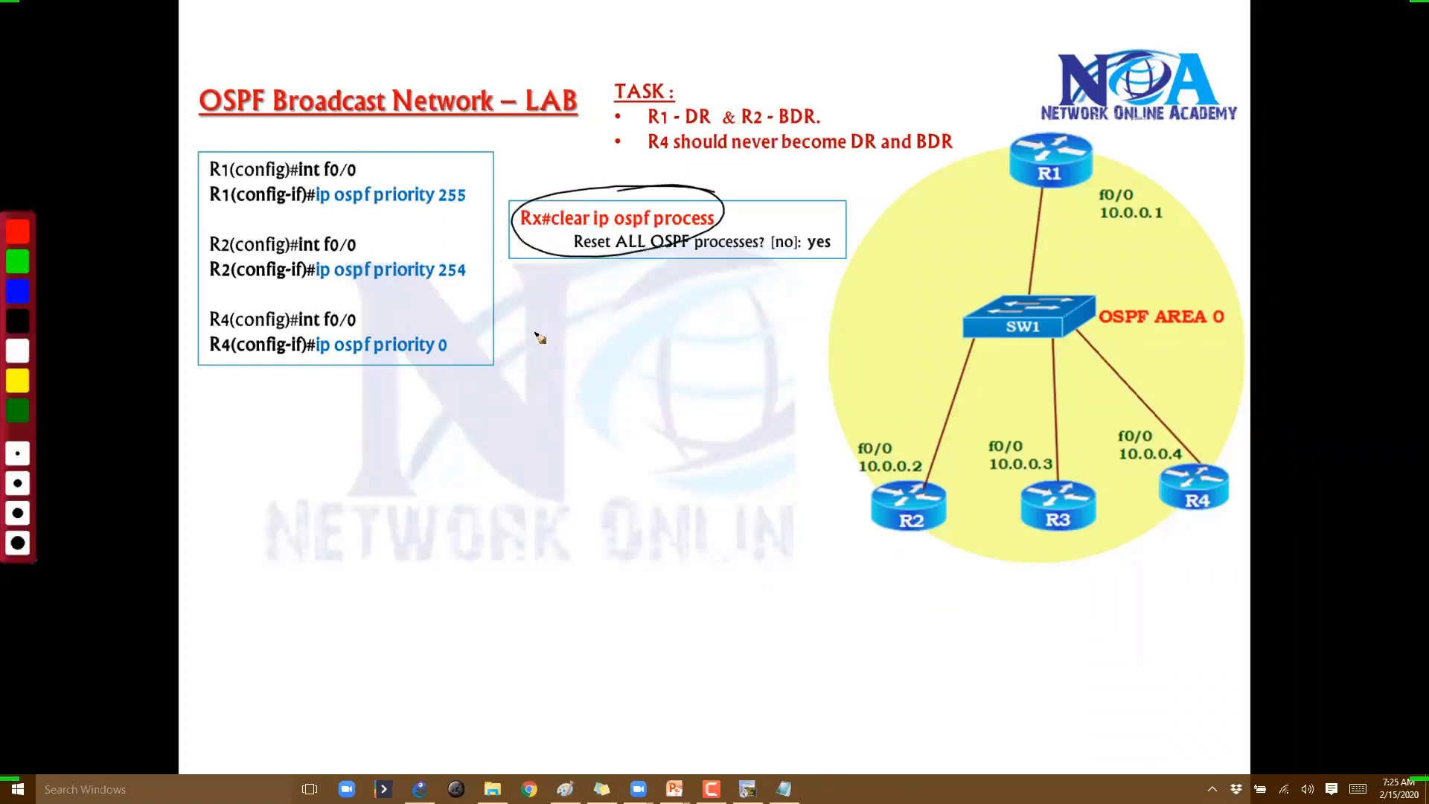
- Draw a vertical line beside the priority commands and write an underlined "Non-Preempt" note with an arrow in black
{"action": "left_click_drag", "start_coordinate": [488, 220], "coordinate": [494, 370]}
{"action": "left_click_drag", "start_coordinate": [499, 340], "coordinate": [550, 331]}
{"action": "left_click_drag", "start_coordinate": [553, 331], "coordinate": [569, 329]}
{"action": "left_click", "coordinate": [655, 329]}
{"action": "mouse_move", "coordinate": [573, 347]}
{"action": "left_mouse_down"}
{"action": "mouse_move", "coordinate": [624, 325]}
{"action": "mouse_move", "coordinate": [652, 338]}
{"action": "left_mouse_up"}
{"action": "left_click_drag", "start_coordinate": [676, 323], "coordinate": [667, 346]}
{"action": "left_click_drag", "start_coordinate": [687, 325], "coordinate": [709, 332]}
{"action": "mouse_move", "coordinate": [537, 362]}
{"action": "left_mouse_down"}
{"action": "mouse_move", "coordinate": [728, 348]}
{"action": "mouse_move", "coordinate": [750, 330]}
{"action": "left_mouse_up"}
{"action": "left_click_drag", "start_coordinate": [726, 339], "coordinate": [747, 337]}
{"action": "left_click_drag", "start_coordinate": [744, 325], "coordinate": [740, 343]}
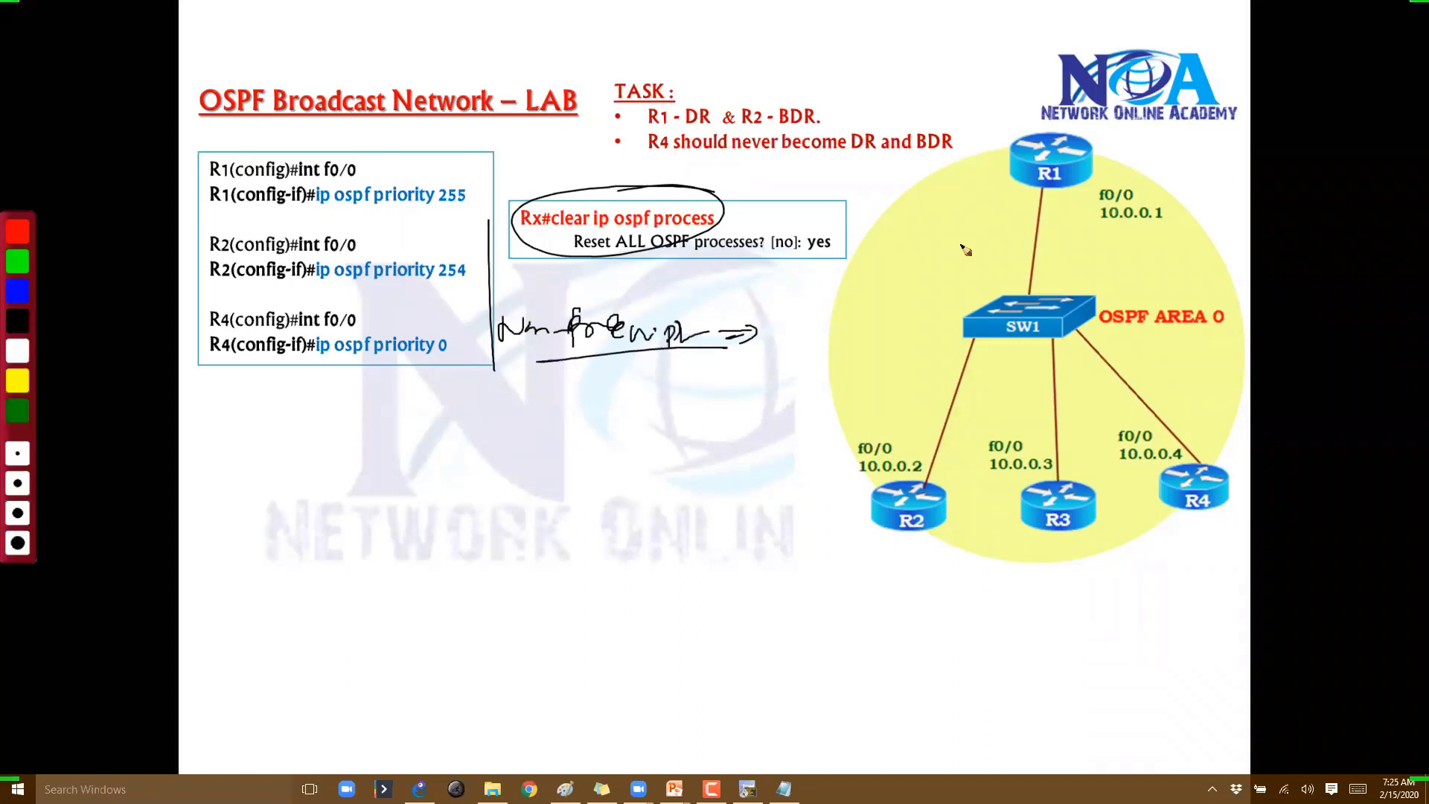
- Write RID in red and Priority in blue below the note, underline and circle them, and add a blue arrow
{"action": "left_click_drag", "start_coordinate": [530, 415], "coordinate": [544, 411]}
{"action": "left_click_drag", "start_coordinate": [552, 399], "coordinate": [559, 419]}
{"action": "left_click_drag", "start_coordinate": [584, 400], "coordinate": [582, 402]}
{"action": "mouse_move", "coordinate": [601, 395]}
{"action": "left_mouse_down"}
{"action": "mouse_move", "coordinate": [599, 434]}
{"action": "mouse_move", "coordinate": [695, 422]}
{"action": "left_mouse_up"}
{"action": "left_click_drag", "start_coordinate": [711, 411], "coordinate": [730, 418]}
{"action": "left_click_drag", "start_coordinate": [570, 443], "coordinate": [733, 438]}
{"action": "left_click_drag", "start_coordinate": [721, 404], "coordinate": [714, 445]}
{"action": "left_click_drag", "start_coordinate": [673, 367], "coordinate": [723, 385]}
{"action": "left_click_drag", "start_coordinate": [733, 414], "coordinate": [791, 426]}
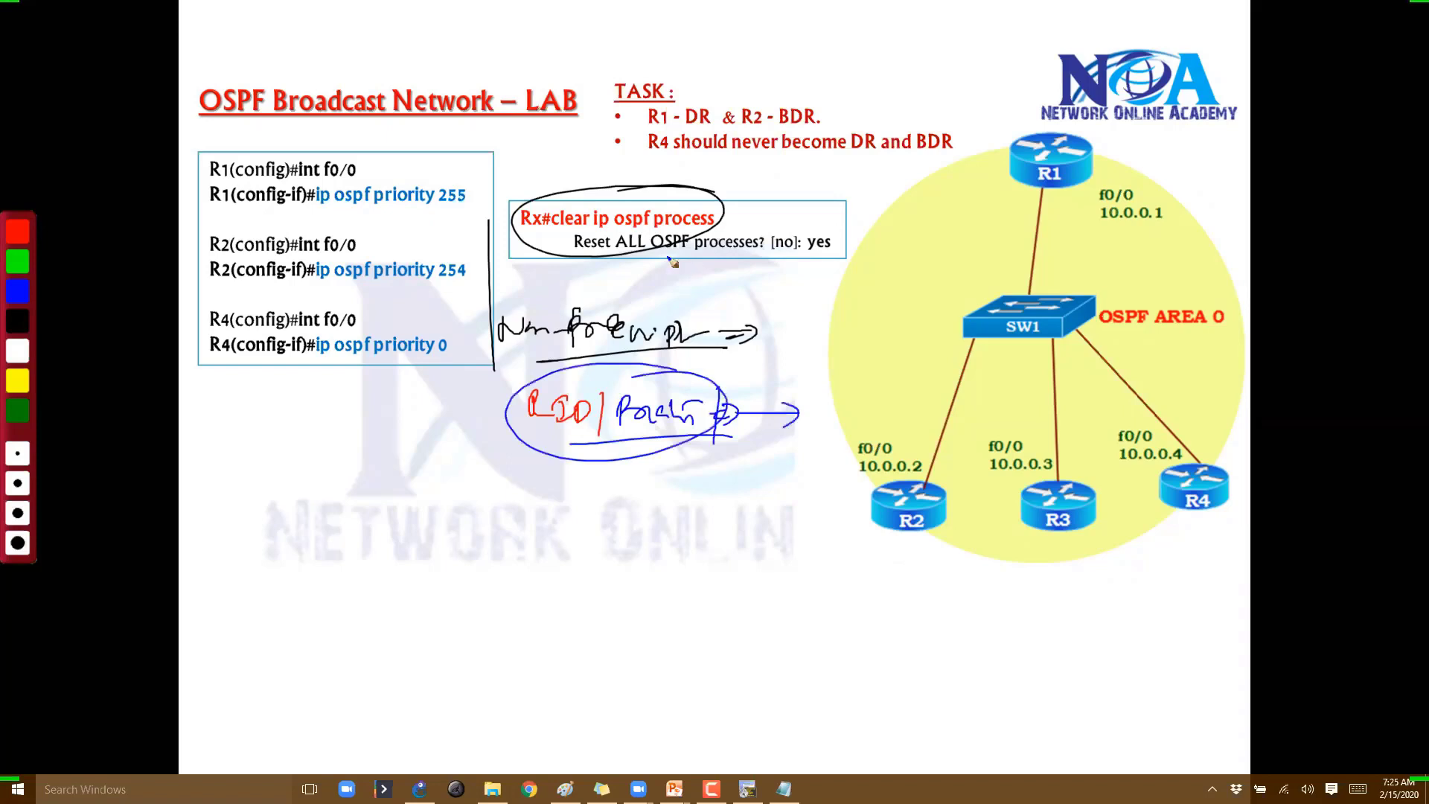
- Write "Reload" with an arrow in blue above the clear command box and clear all pen markings
{"action": "left_click_drag", "start_coordinate": [713, 175], "coordinate": [796, 192]}
{"action": "left_click_drag", "start_coordinate": [804, 187], "coordinate": [837, 181]}
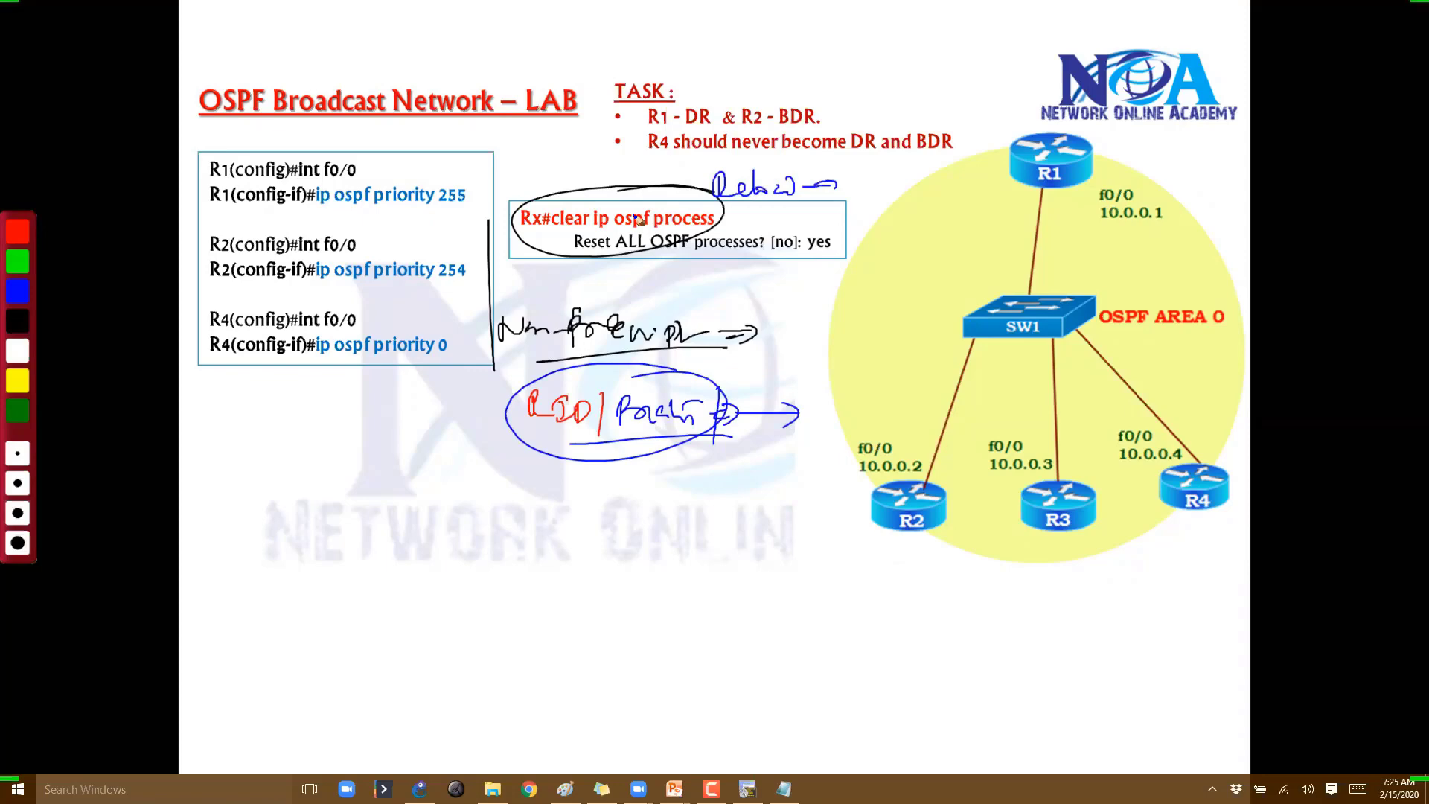
{"action": "key", "text": "Escape"}
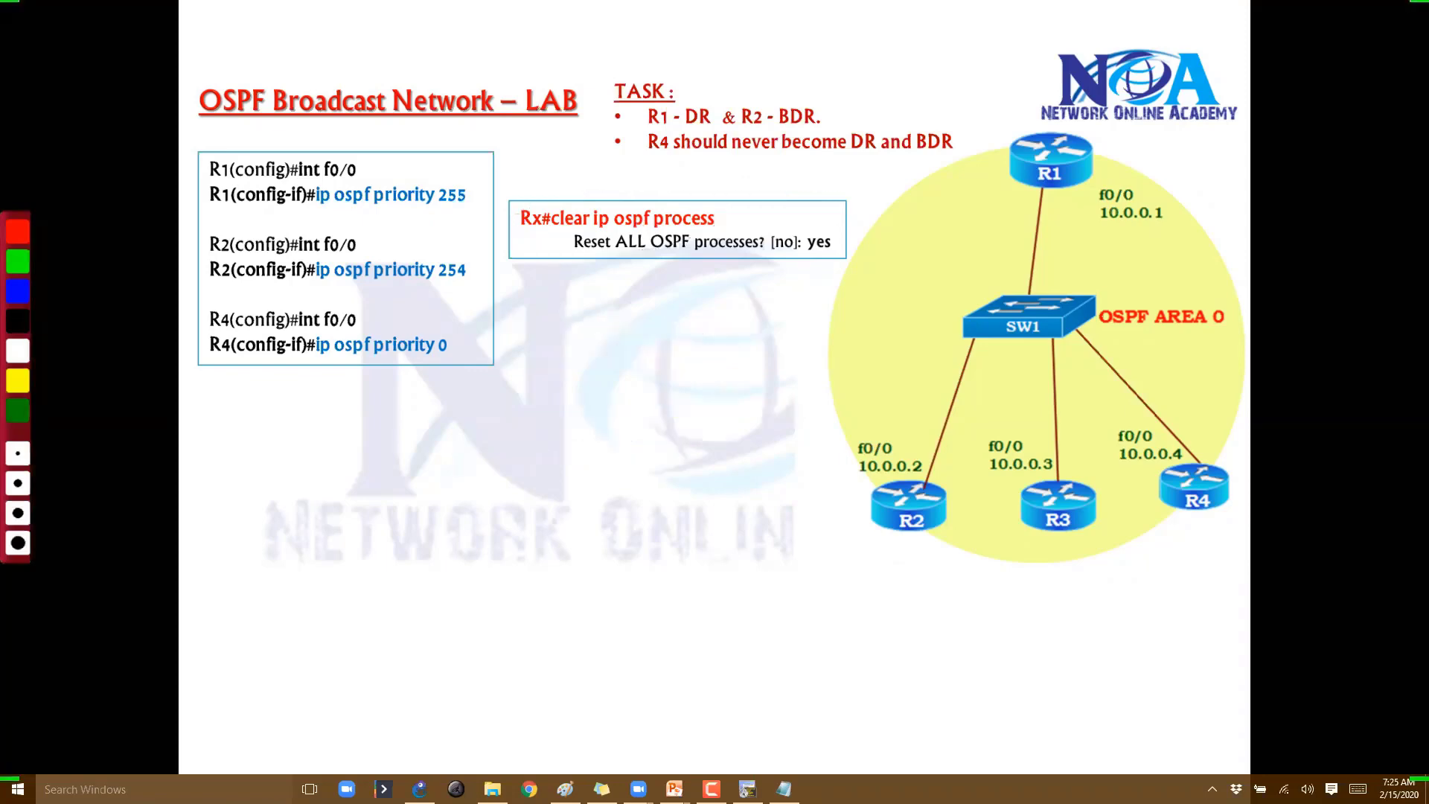
- Switch to the SecureCRT window and bring up R4's console at a fresh prompt
{"action": "key", "text": "alt+Tab"}
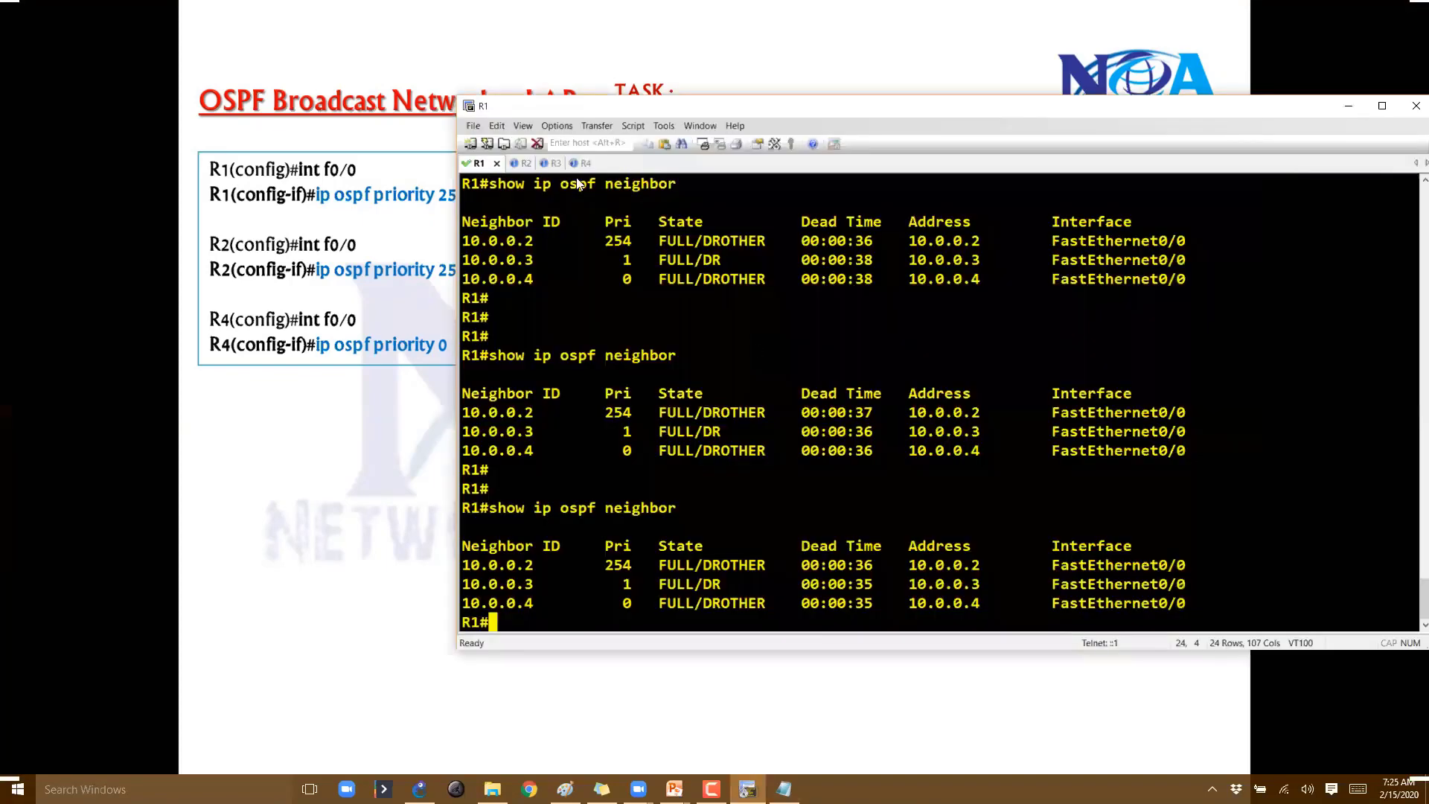
{"action": "key", "text": "alt+4"}
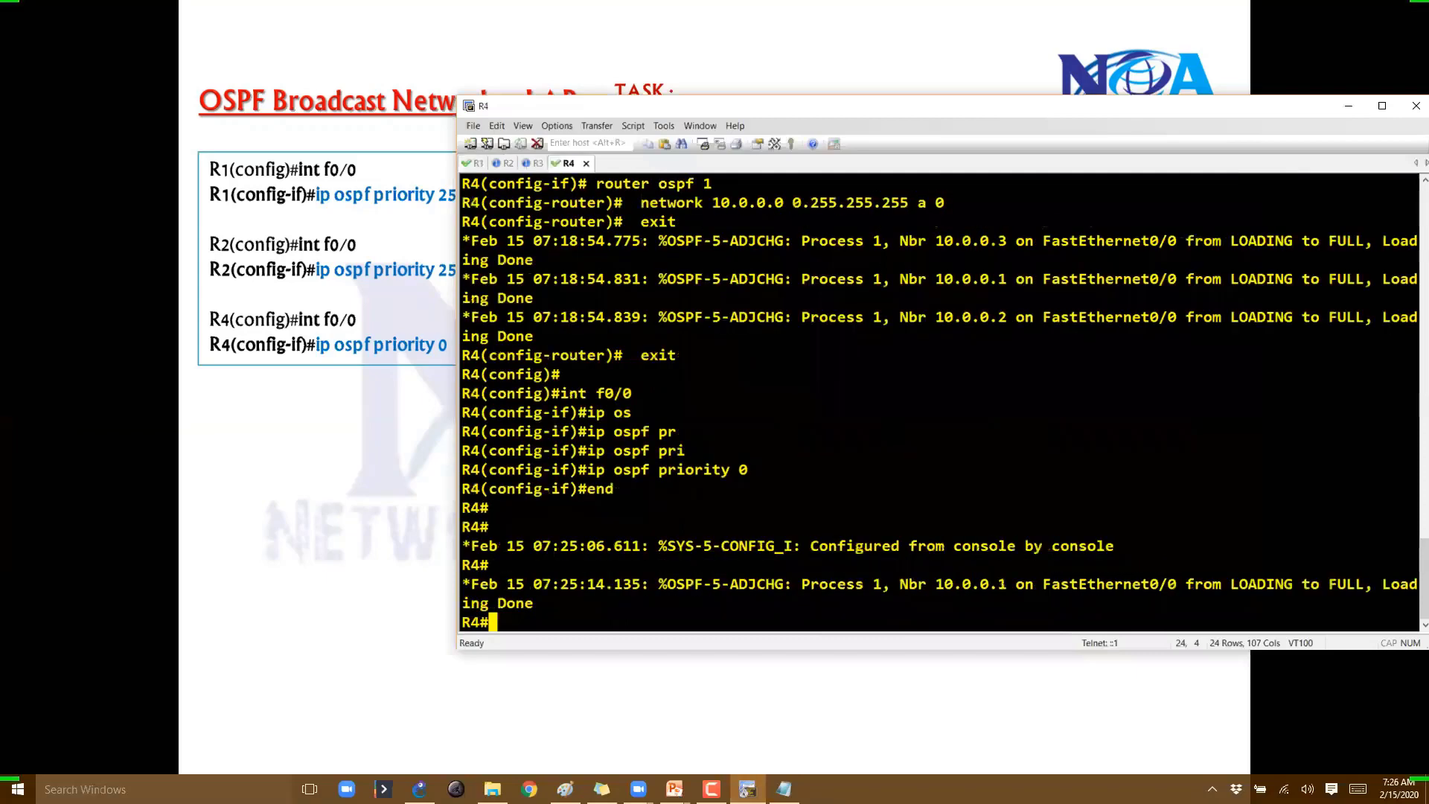
{"action": "key", "text": "Return"}
{"action": "key", "text": "Return"}
{"action": "type", "text": "celar ip o"}
{"action": "key", "text": "Tab"}
{"action": "key", "text": "Return"}
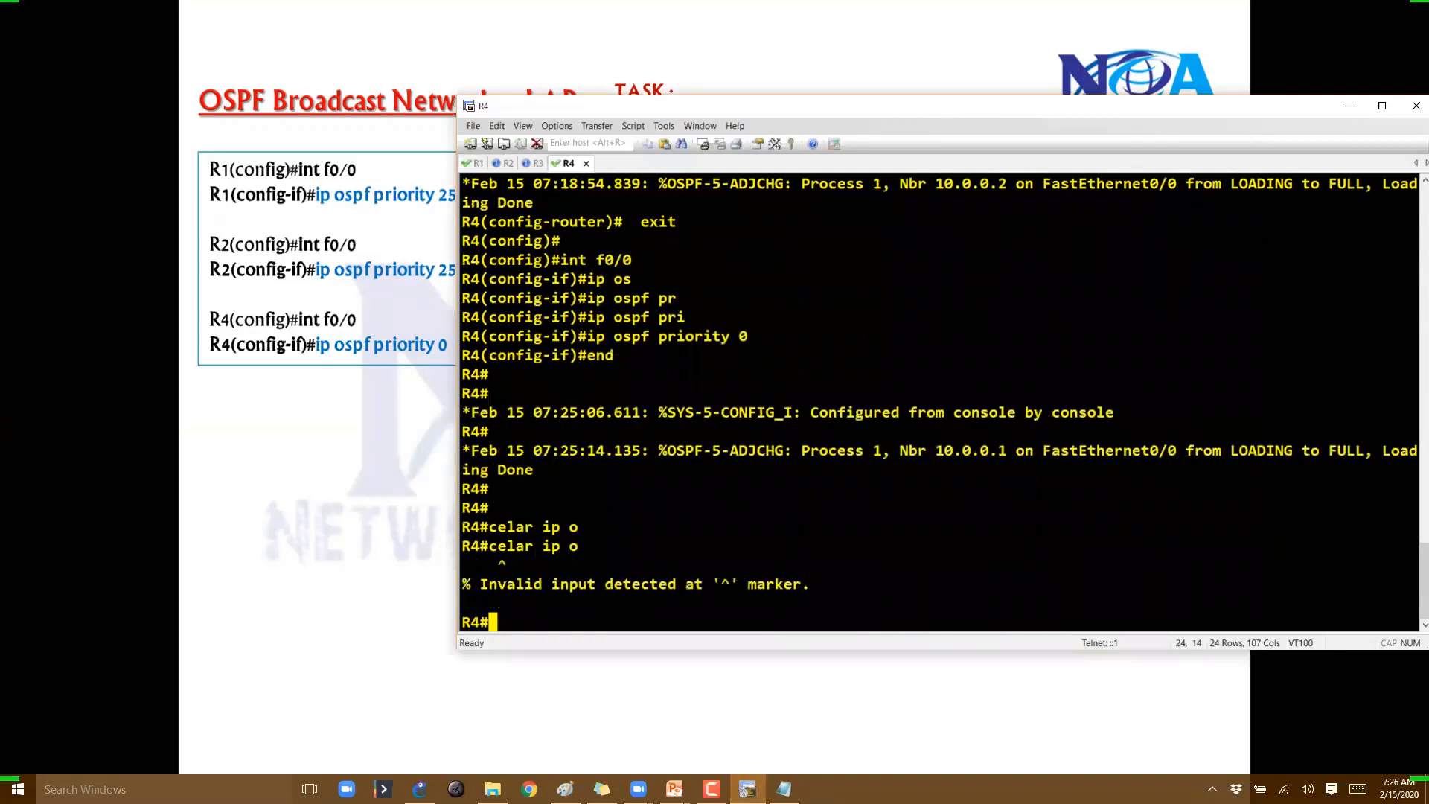
- Reset all OSPF processes on R4 with clear ip ospf process, answering yes, and highlight the command
{"action": "type", "text": "clear ip os"}
{"action": "key", "text": "Tab"}
{"action": "type", "text": "pr"}
{"action": "key", "text": "Tab"}
{"action": "key", "text": "Return"}
{"action": "type", "text": "yes"}
{"action": "key", "text": "Return"}
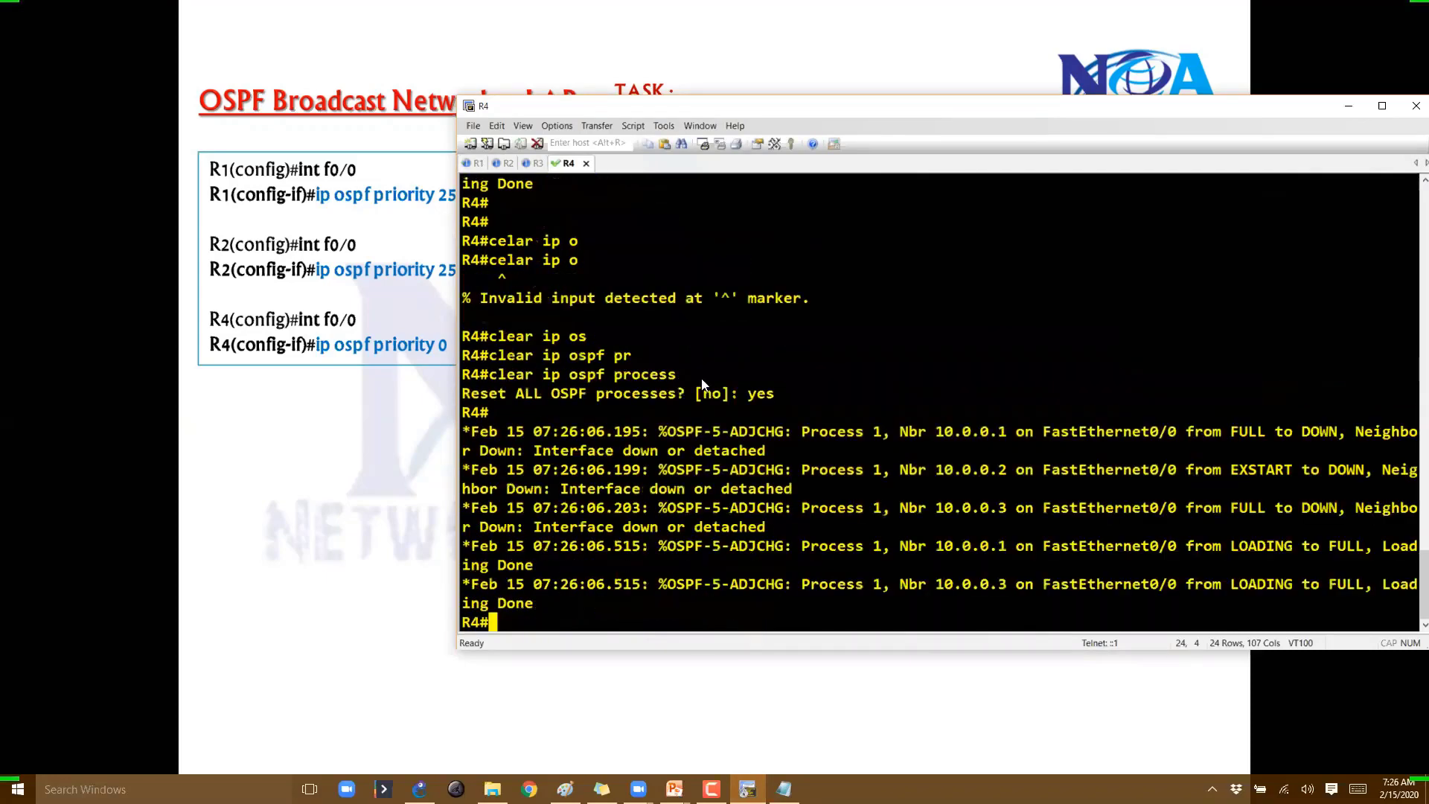
{"action": "left_click_drag", "start_coordinate": [490, 374], "coordinate": [569, 374]}
- On R3's console, leave configuration mode and reset all OSPF processes with clear ip ospf process, answering y
{"action": "left_click", "coordinate": [535, 164]}
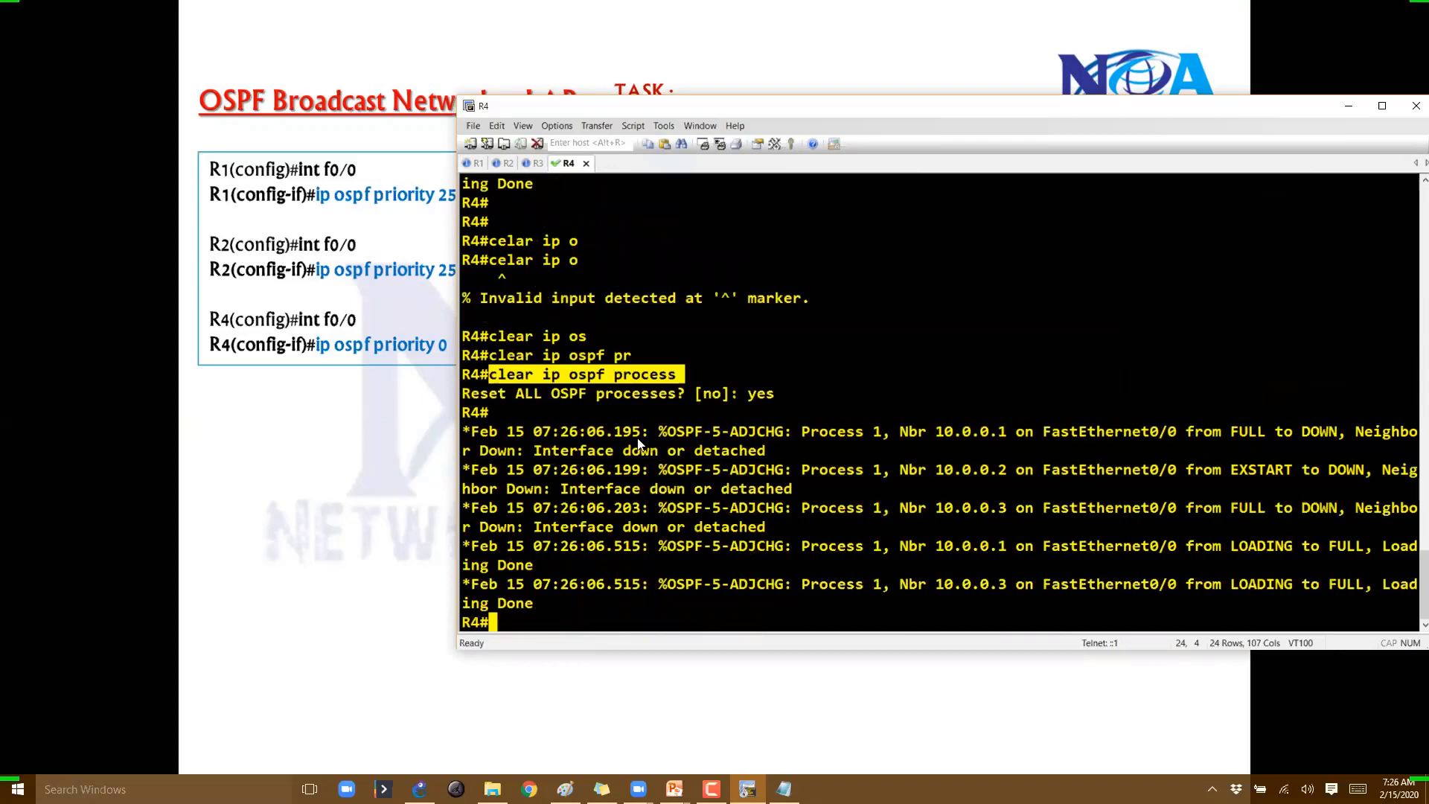
{"action": "type", "text": "end"}
{"action": "key", "text": "Return"}
{"action": "key", "text": "Return"}
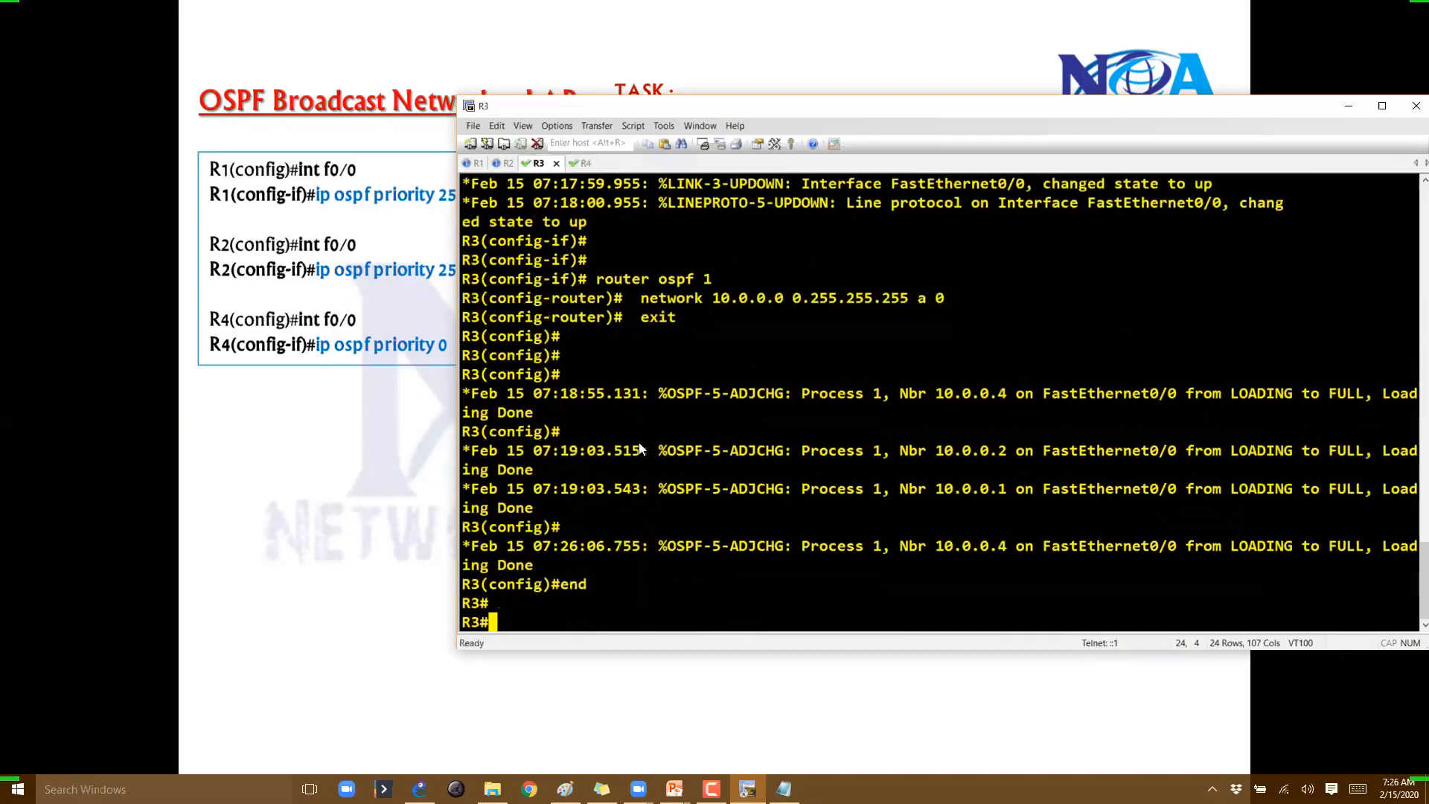
{"action": "right_click", "coordinate": [640, 446]}
{"action": "key", "text": "Return"}
{"action": "type", "text": "y"}
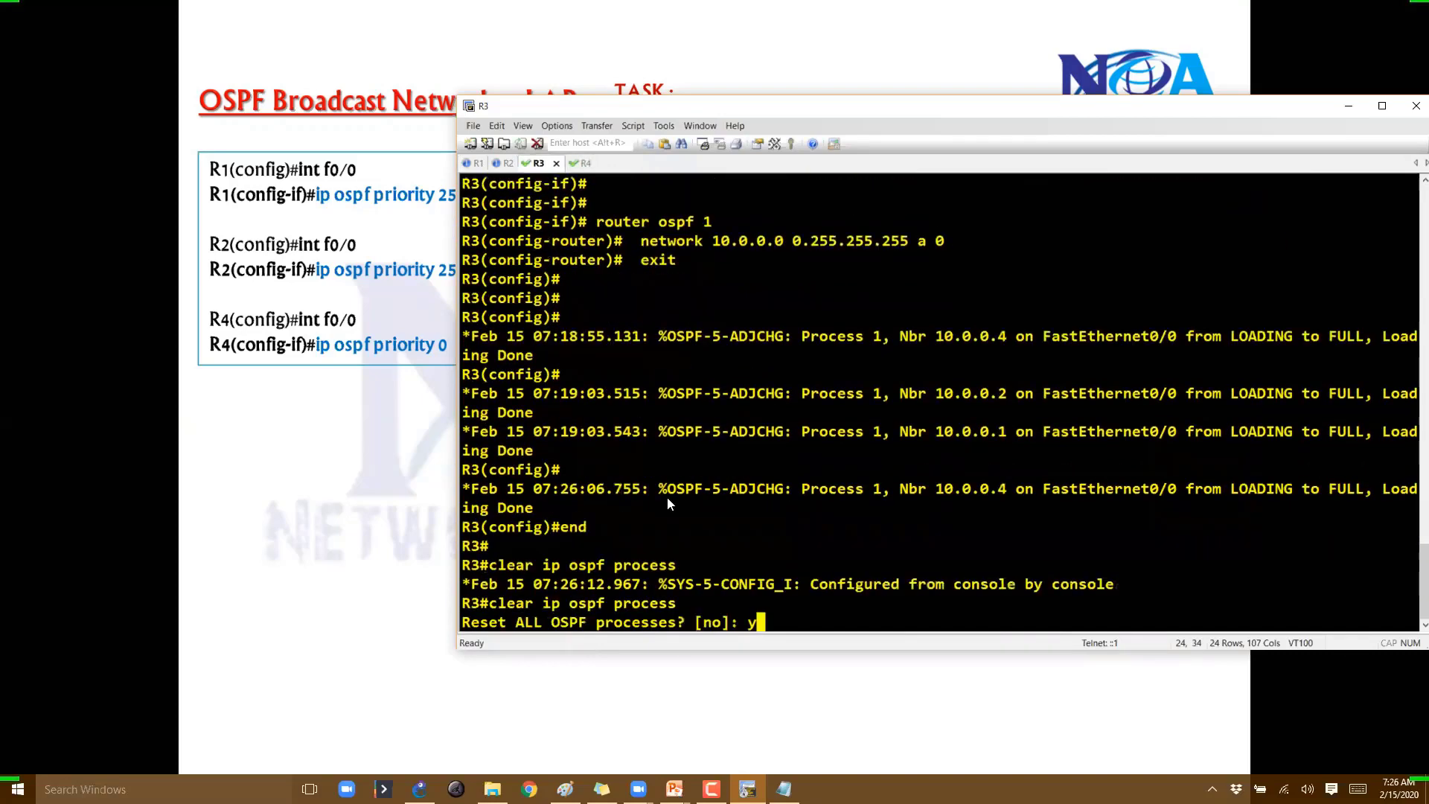
{"action": "key", "text": "Return"}
- On R2's console, leave configuration mode and reset all OSPF processes with clear ip ospf process, answering y
{"action": "left_click", "coordinate": [508, 164]}
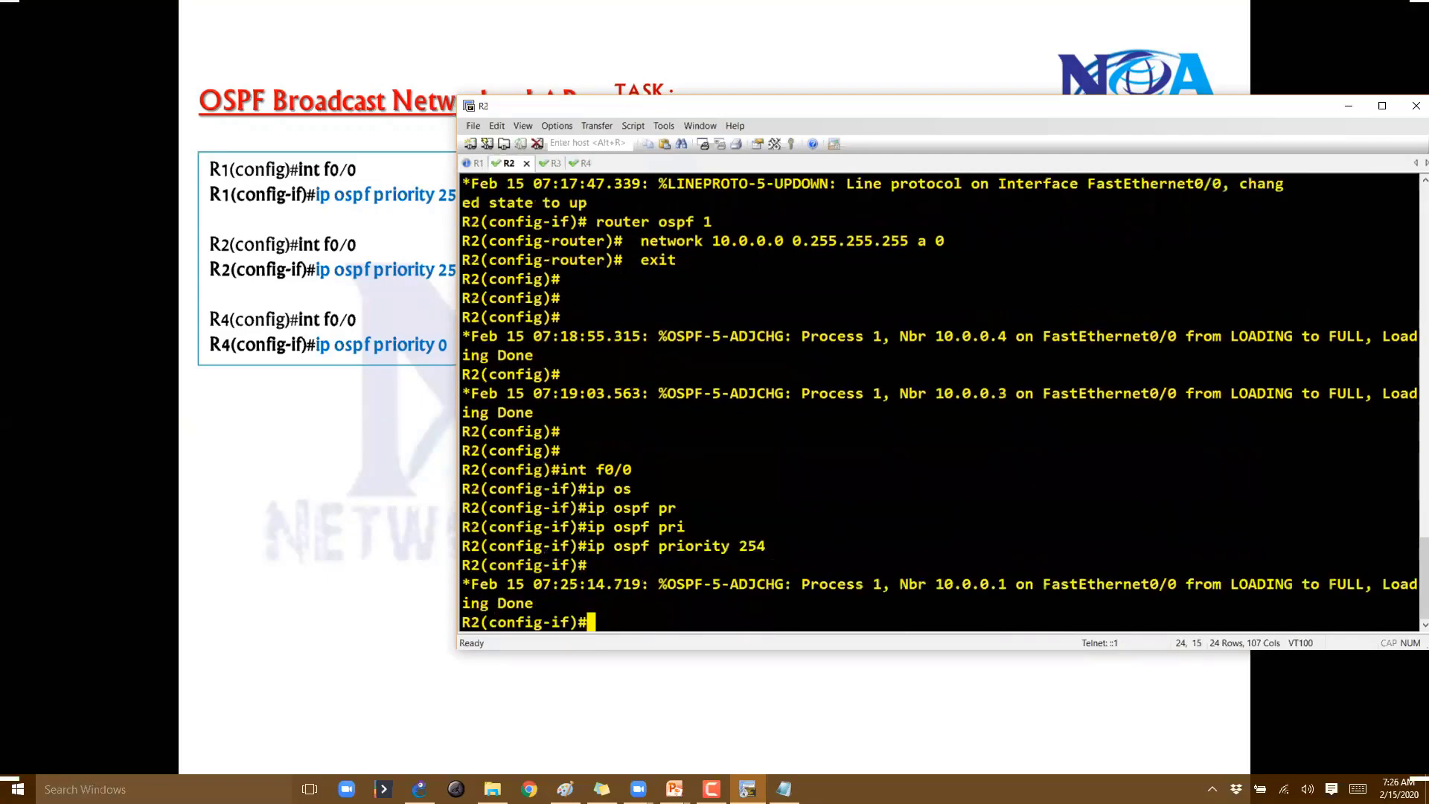
{"action": "type", "text": "end"}
{"action": "key", "text": "Return"}
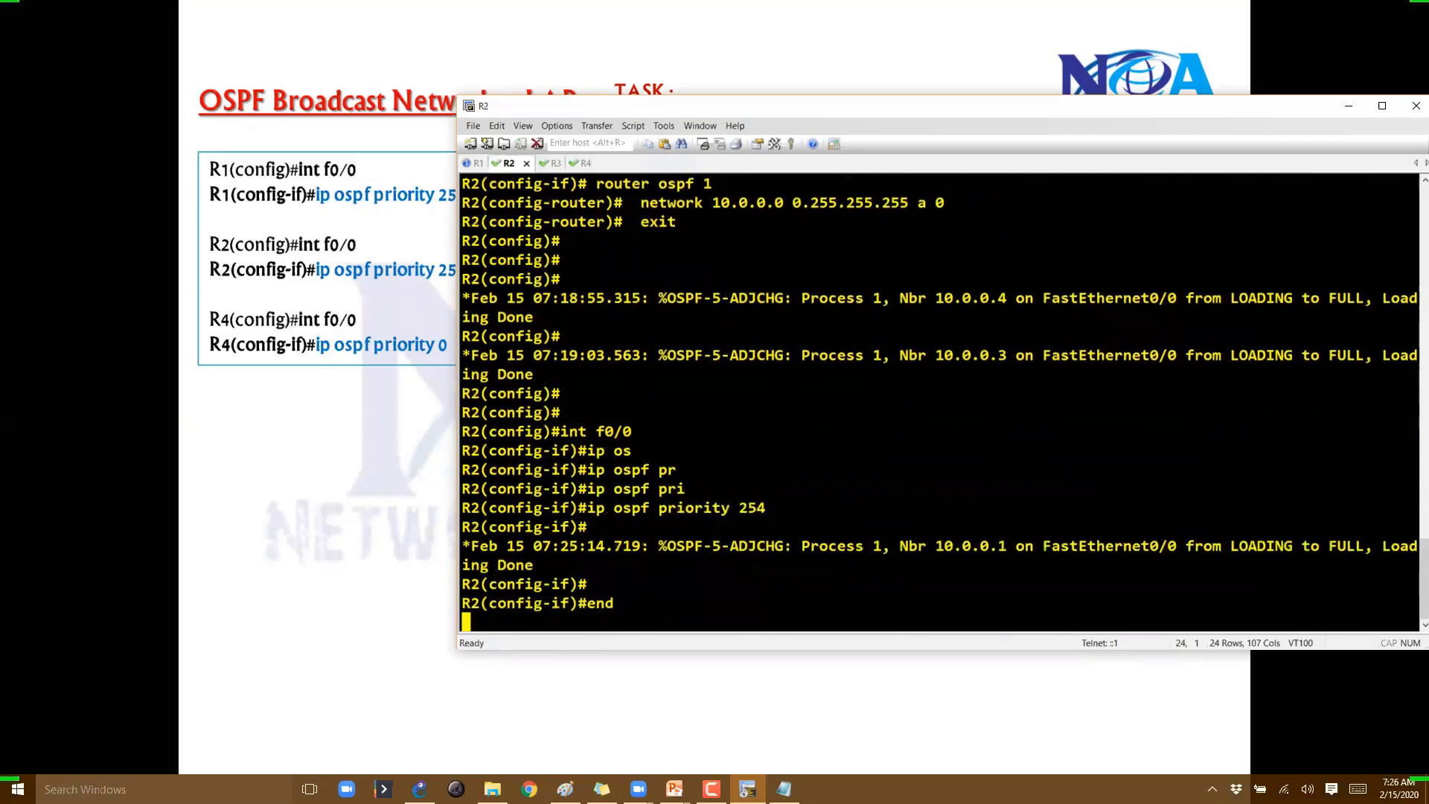
{"action": "type", "text": "clear ip ospf process"}
{"action": "key", "text": "Return"}
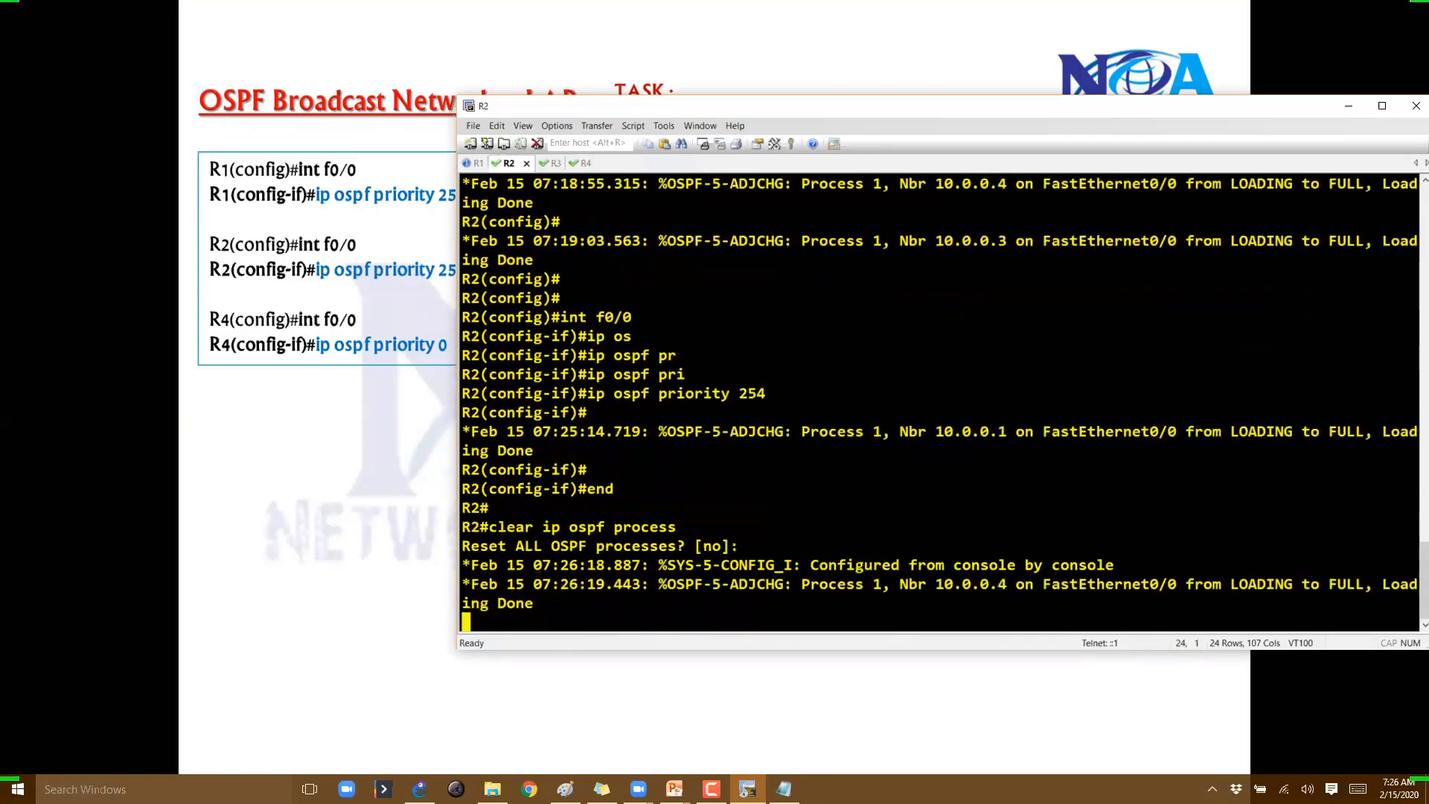
{"action": "type", "text": "y"}
{"action": "key", "text": "Return"}
{"action": "type", "text": "y"}
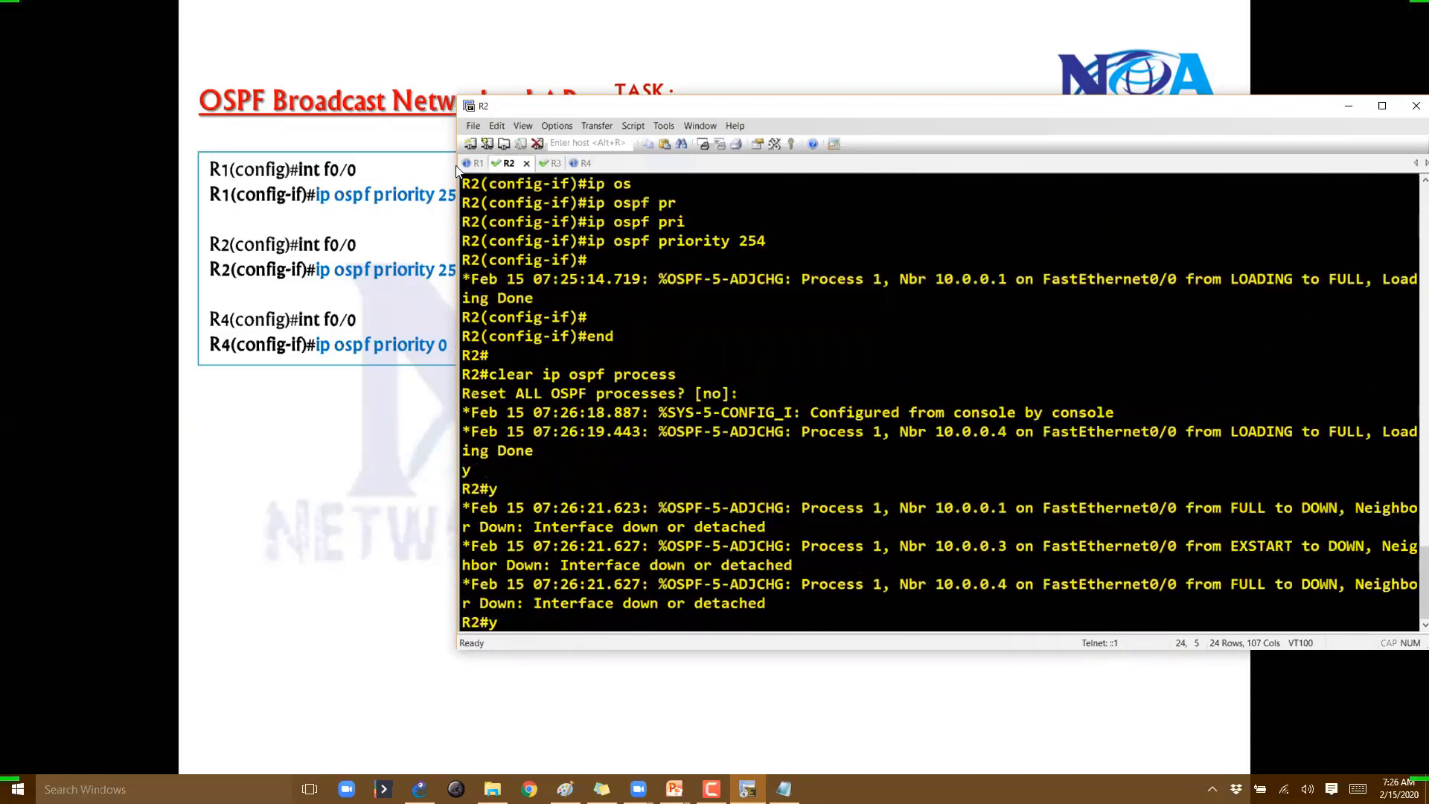
- On R1's console, reset all OSPF processes with clear ip ospf process, answering y
{"action": "left_click", "coordinate": [470, 167]}
{"action": "right_click", "coordinate": [691, 436]}
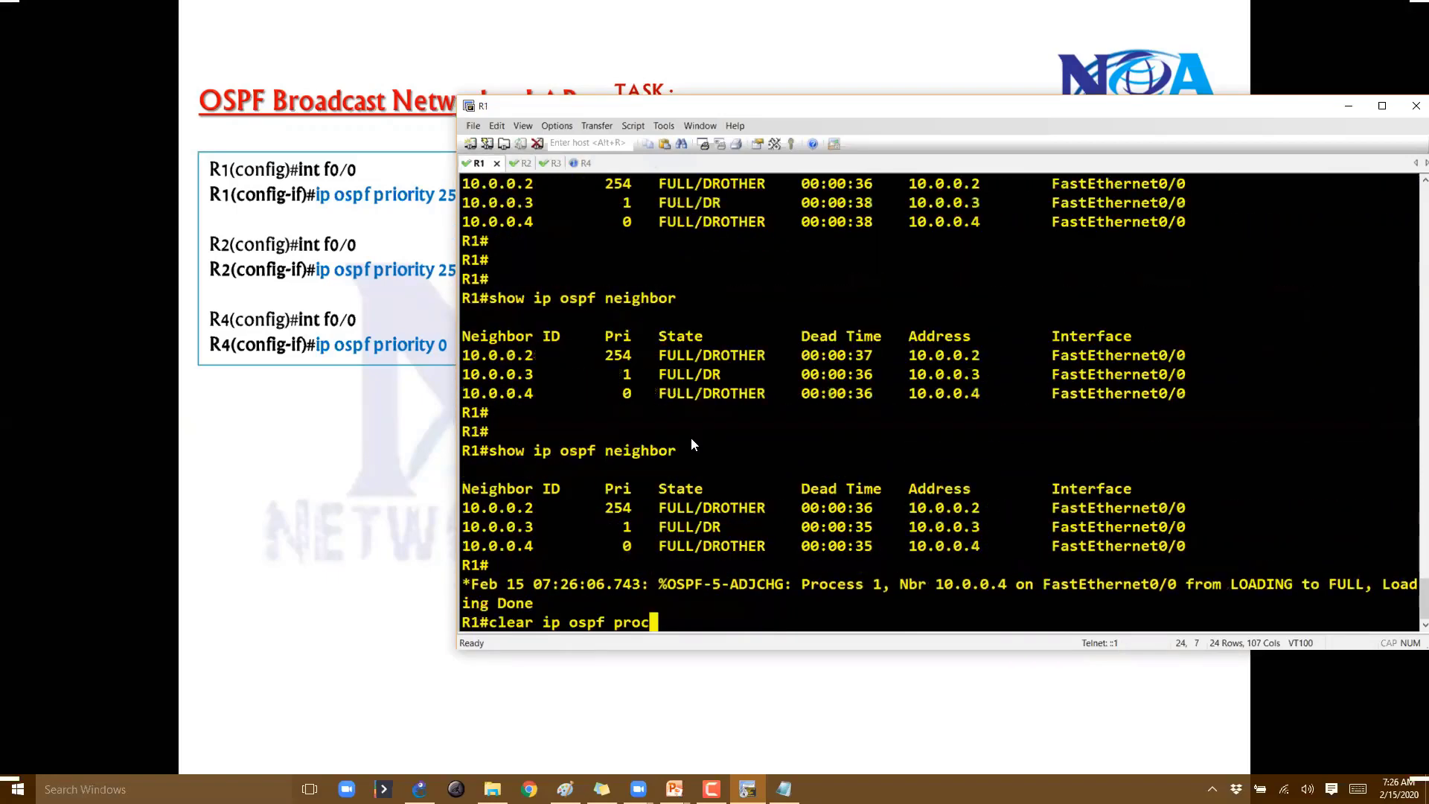
{"action": "key", "text": "Return"}
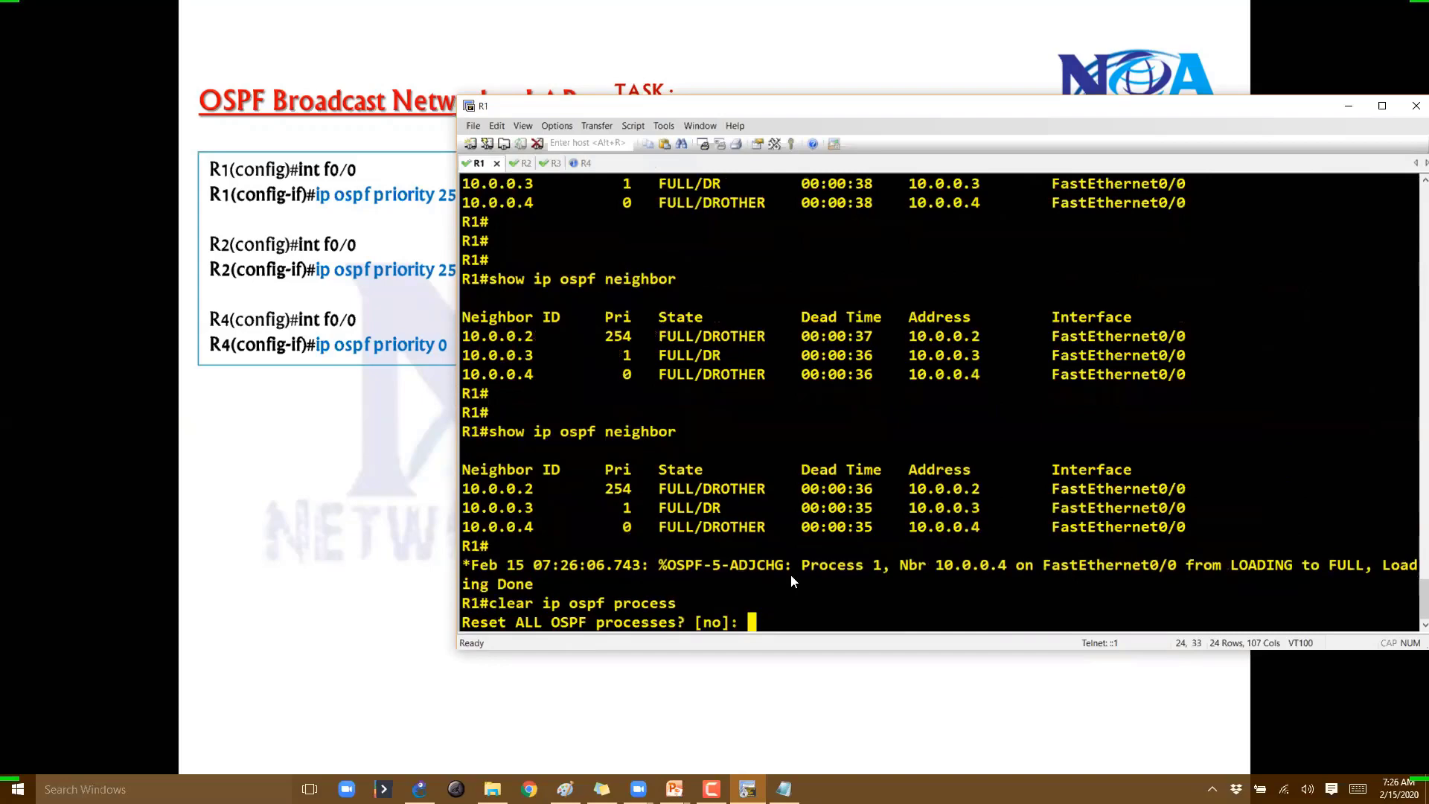
{"action": "type", "text": "y"}
{"action": "key", "text": "Return"}
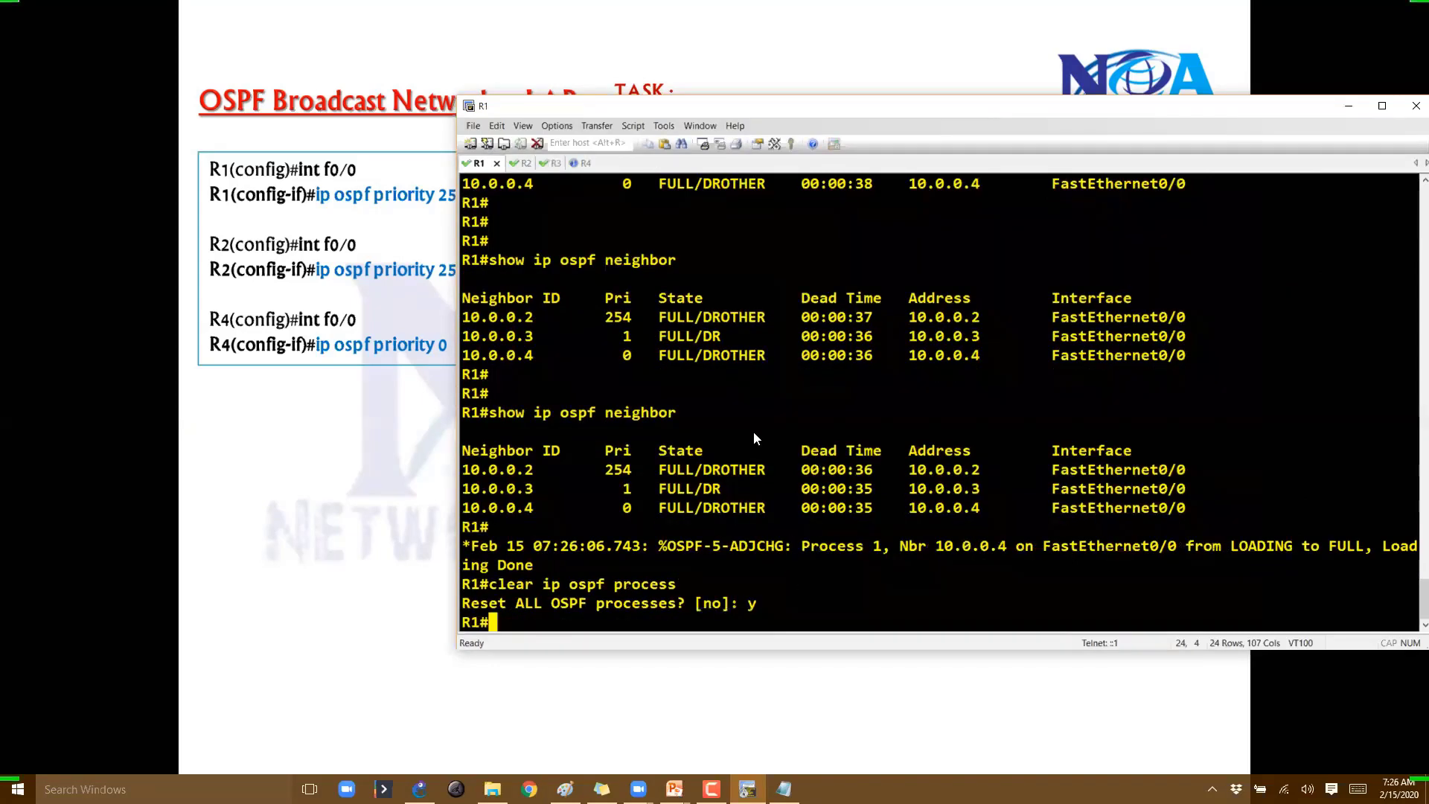
- Bring up the Paint topology diagram behind the R1 console, reposition the console window and get a fresh prompt
{"action": "left_click", "coordinate": [566, 789]}
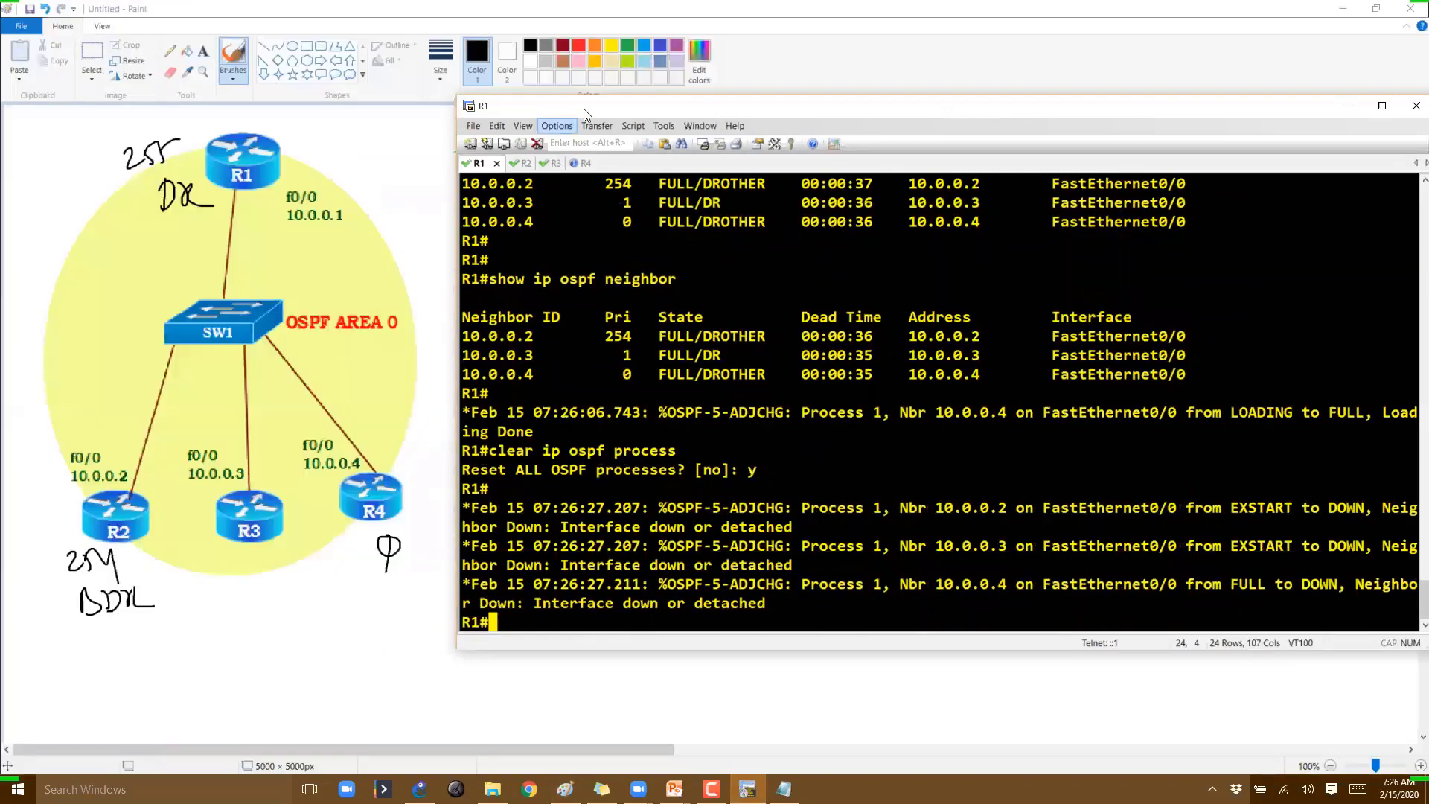
{"action": "left_click_drag", "start_coordinate": [584, 109], "coordinate": [508, 108]}
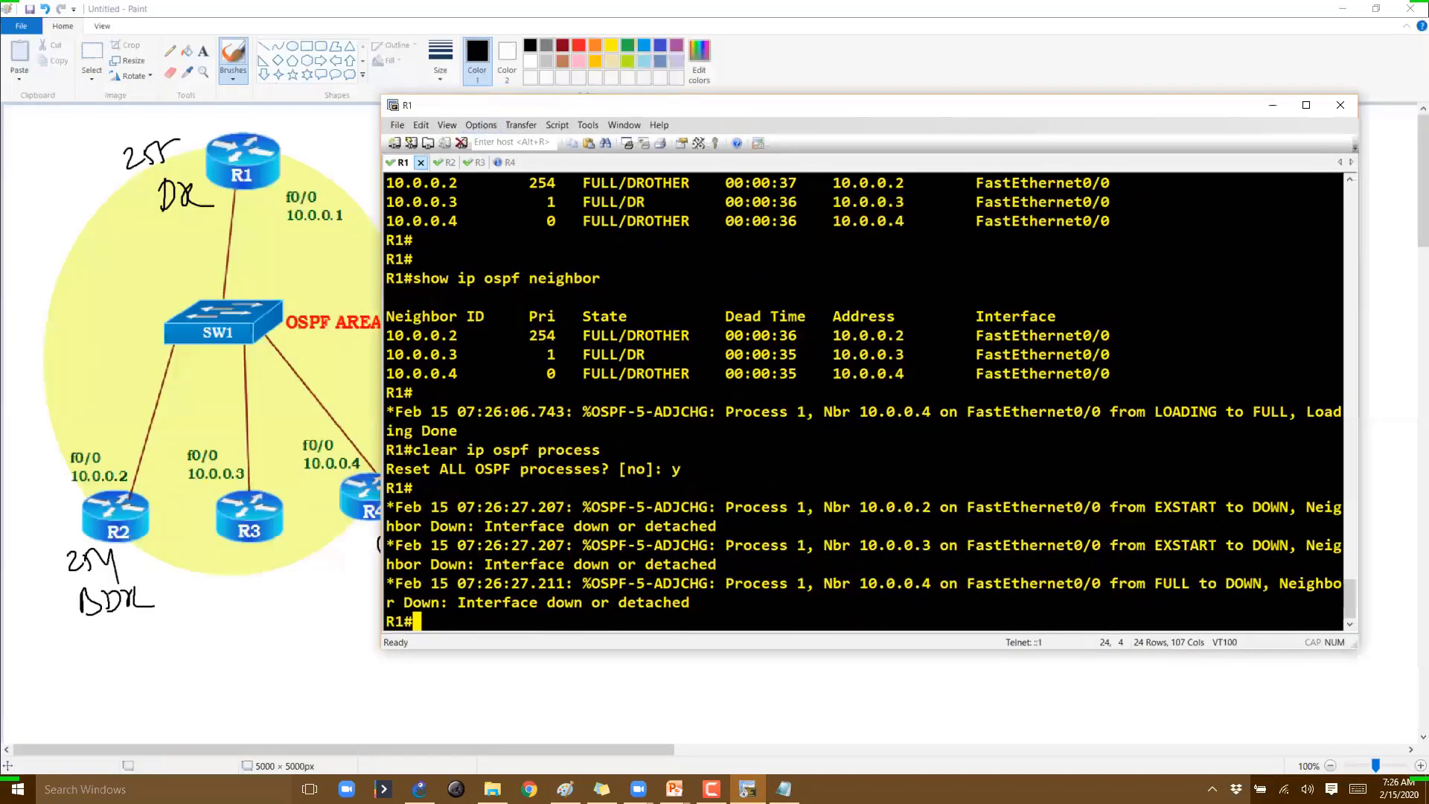
{"action": "key", "text": "Return"}
{"action": "key", "text": "Return"}
- Display R1's OSPF interface details with show ip ospf interface f0/0
{"action": "type", "text": "shwo ip so"}
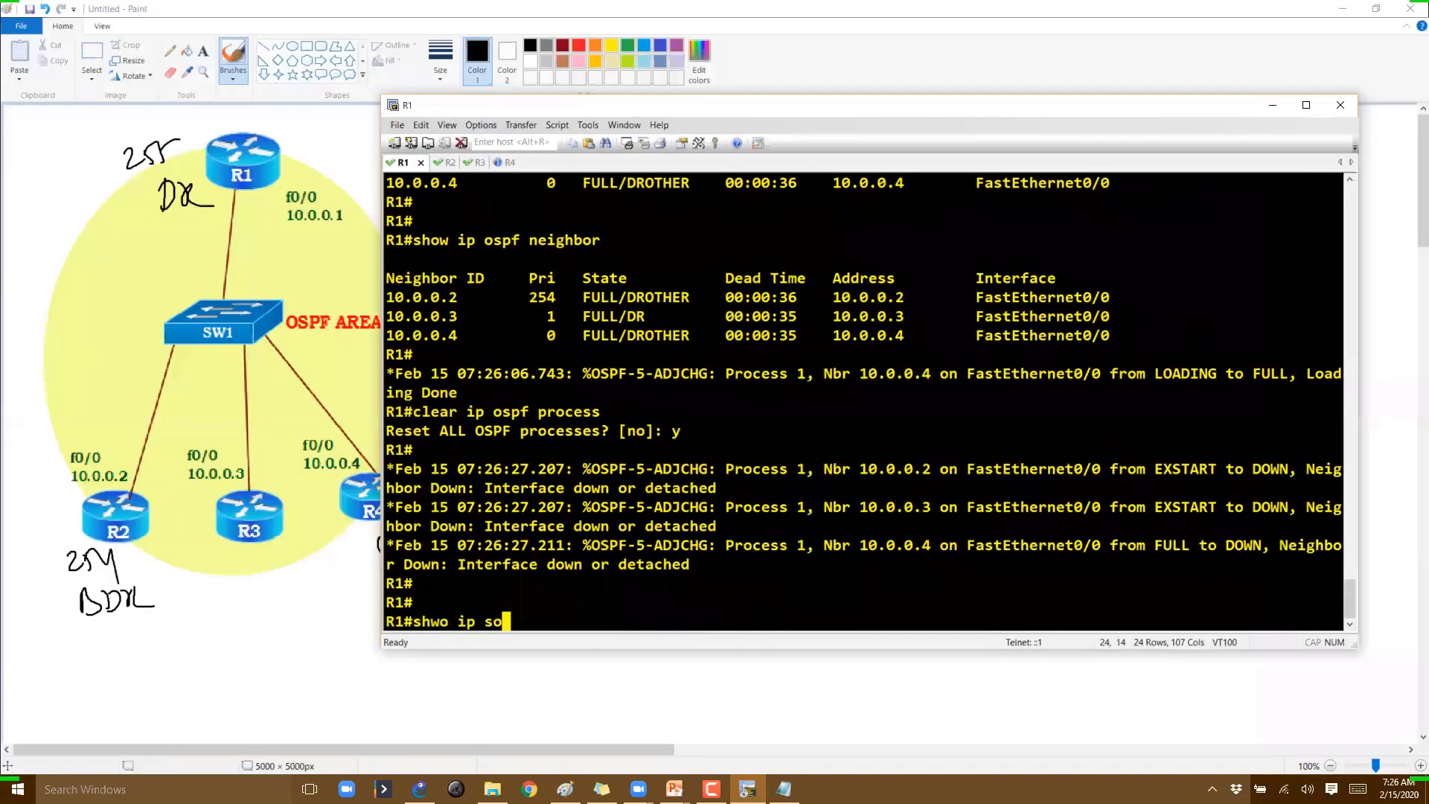
{"action": "key", "text": "Return"}
{"action": "type", "text": "show ip o"}
{"action": "key", "text": "Tab"}
{"action": "type", "text": "q"}
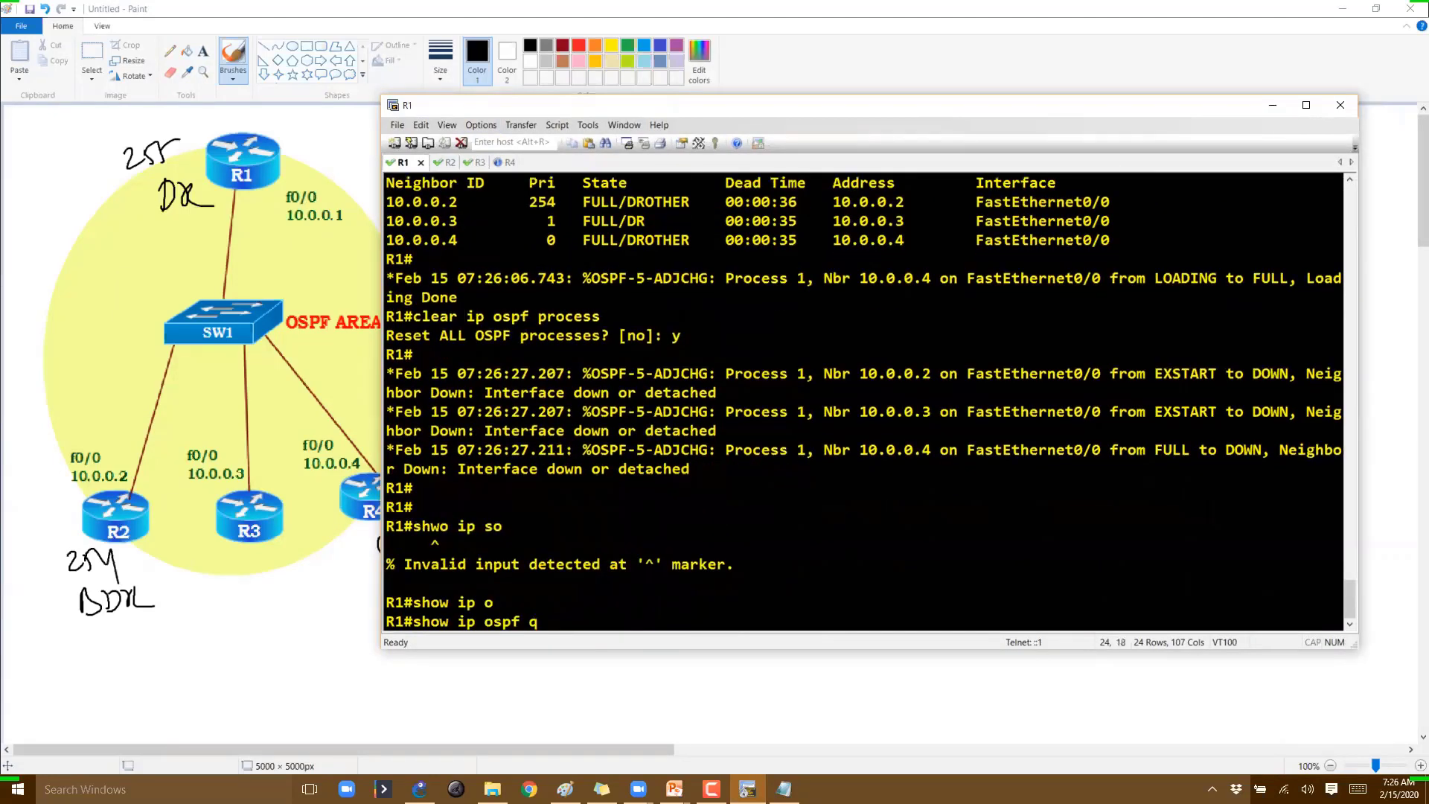
{"action": "key", "text": "BackSpace"}
{"action": "type", "text": "itn"}
{"action": "key", "text": "Tab"}
{"action": "key", "text": "BackSpace"}
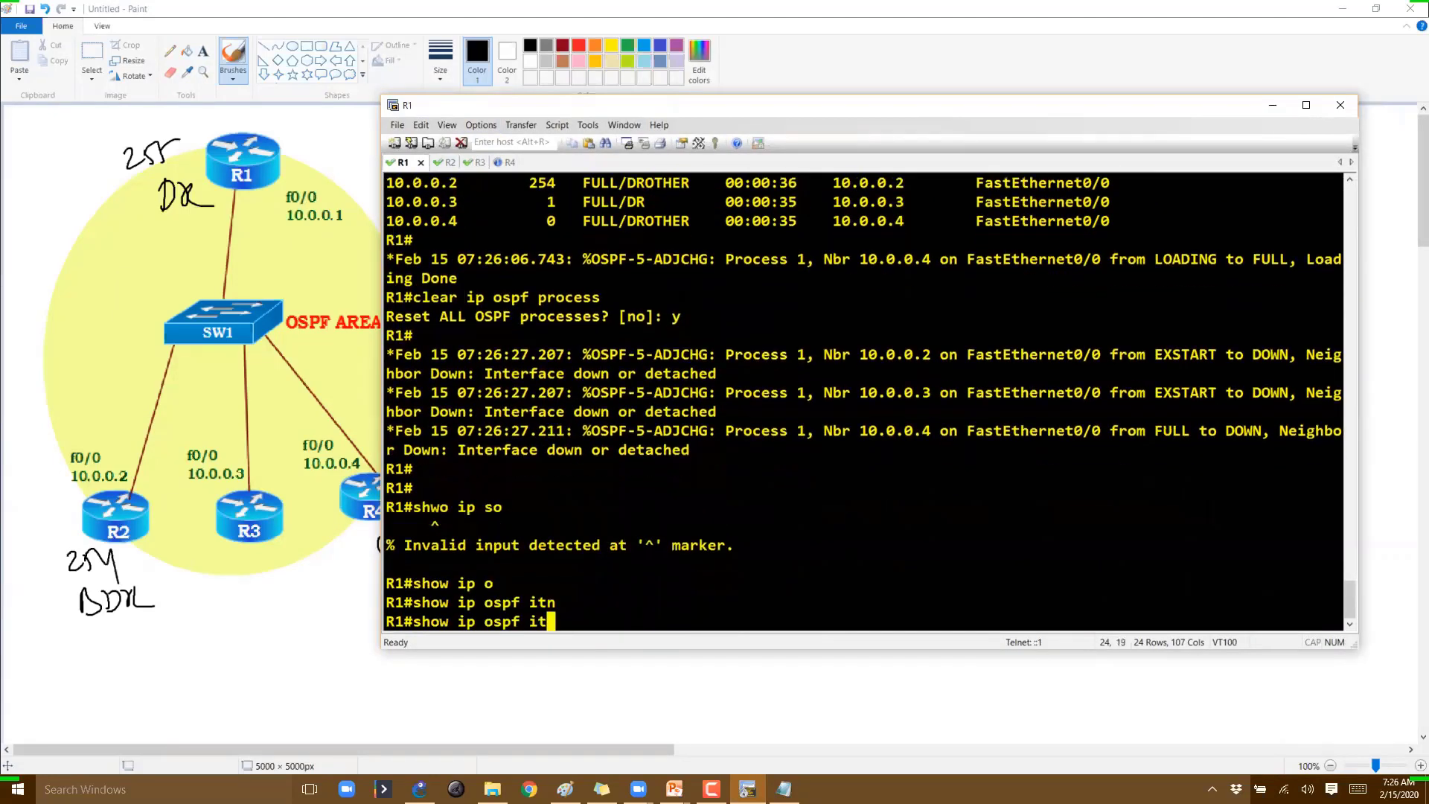
{"action": "key", "text": "BackSpace"}
{"action": "type", "text": "n"}
{"action": "key", "text": "Tab"}
{"action": "type", "text": "f"}
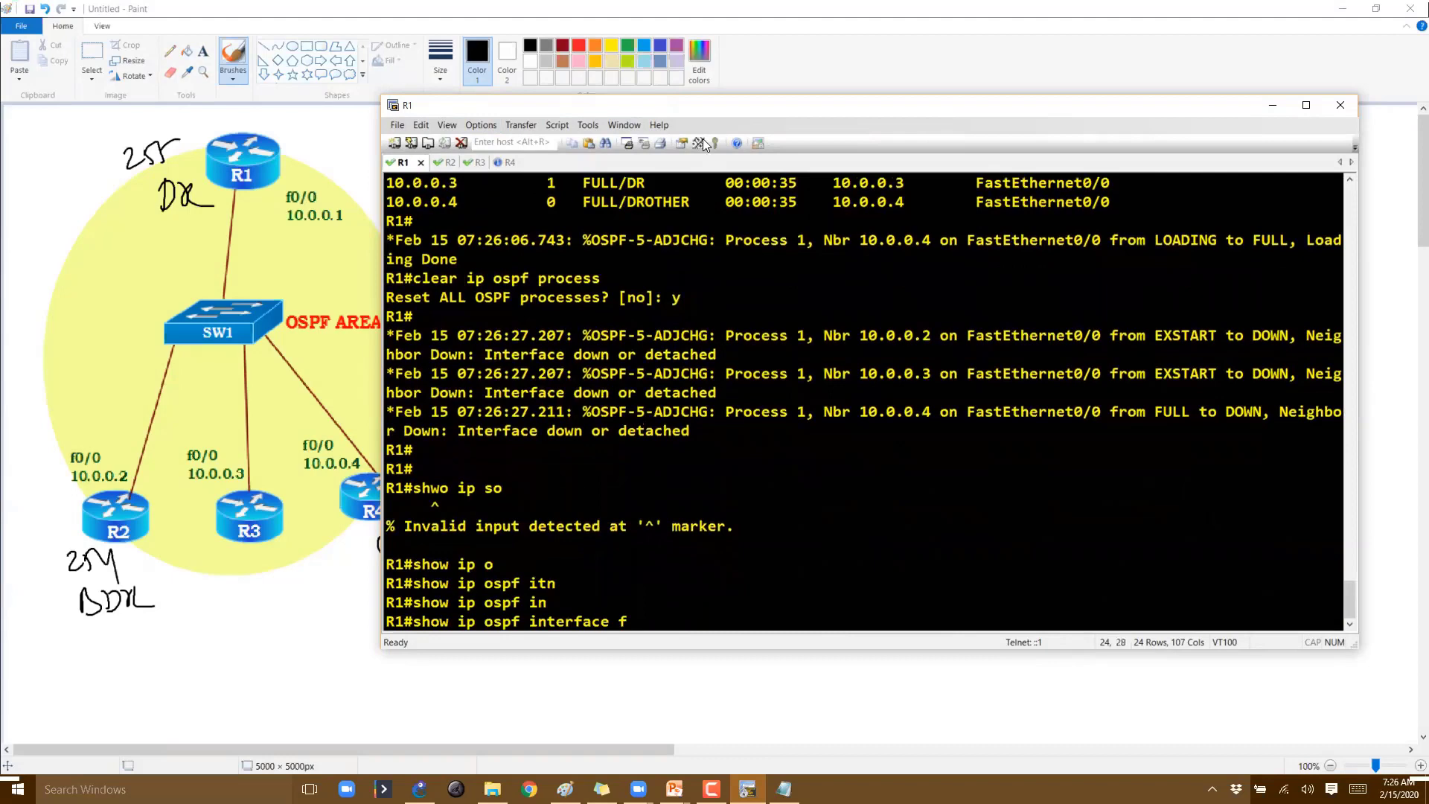
{"action": "type", "text": "0/0"}
{"action": "key", "text": "Return"}
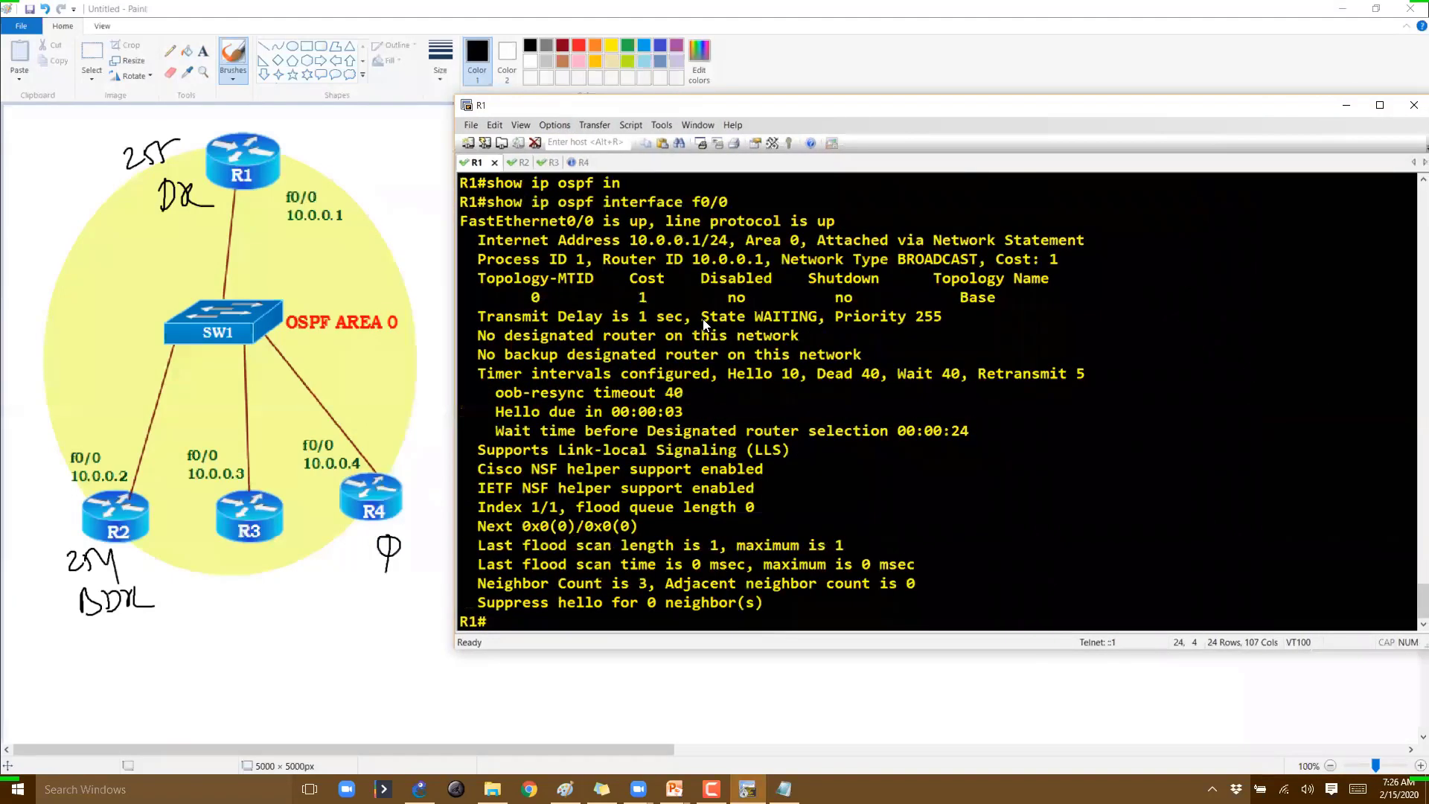
- Highlight the interface state in R1's output and run show ip ospf interface f0/0 again
{"action": "left_click_drag", "start_coordinate": [704, 320], "coordinate": [826, 318]}
{"action": "key", "text": "Return"}
{"action": "key", "text": "Up"}
{"action": "key", "text": "Return"}
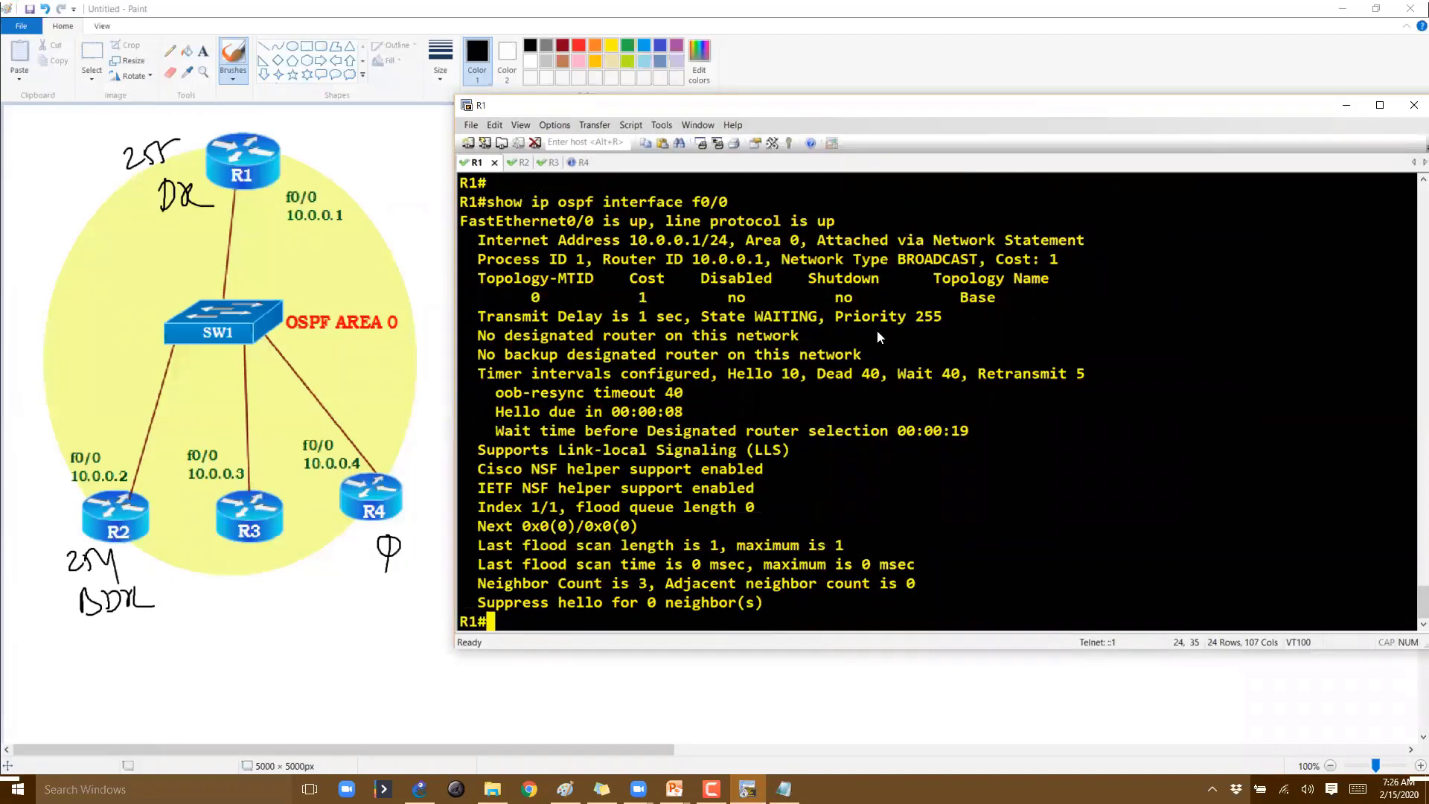
- Repeat show ip ospf interface f0/0 on R1 two more times to check the wait time before designated router selection
{"action": "key", "text": "Return"}
{"action": "key", "text": "Return"}
{"action": "key", "text": "Return"}
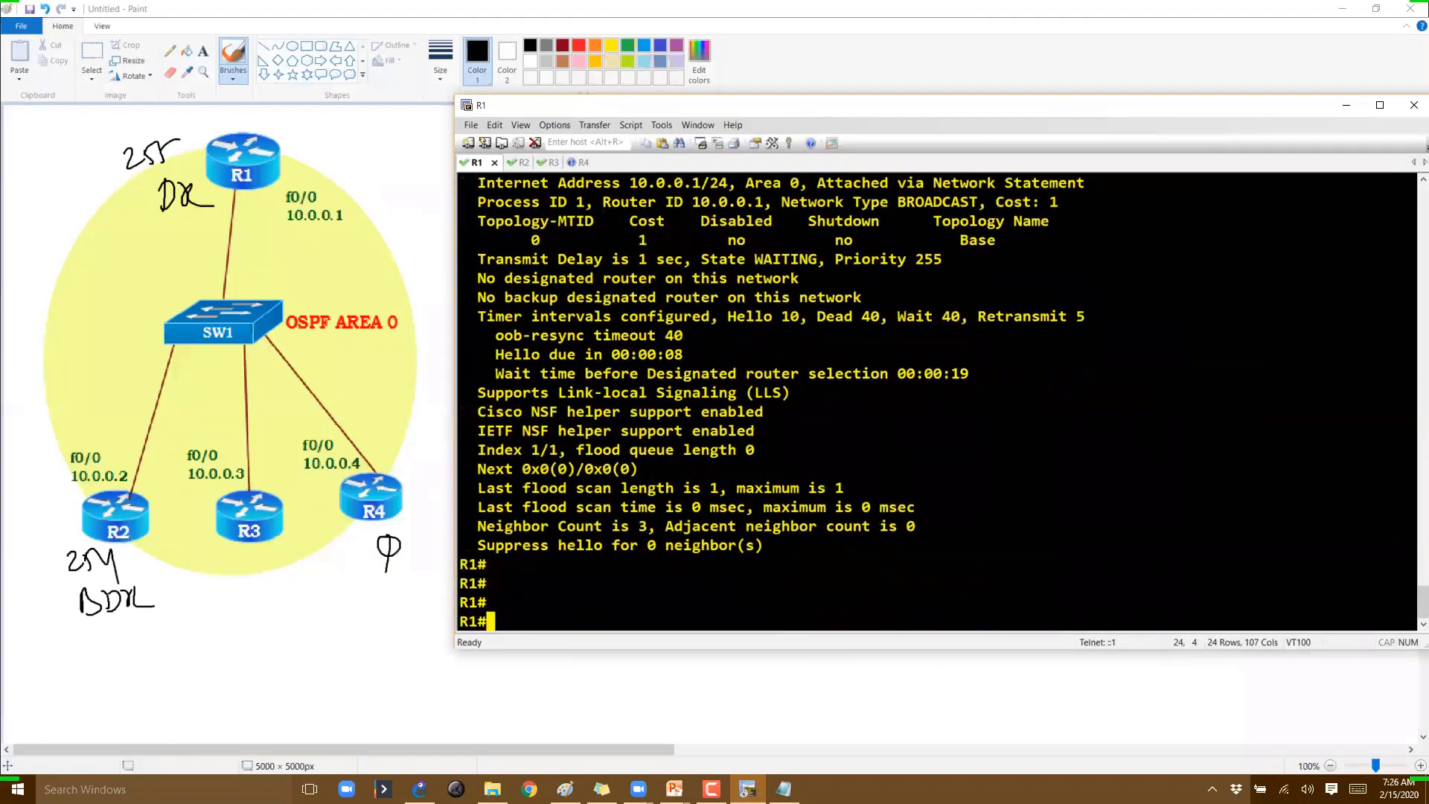
{"action": "key", "text": "Up"}
{"action": "key", "text": "Return"}
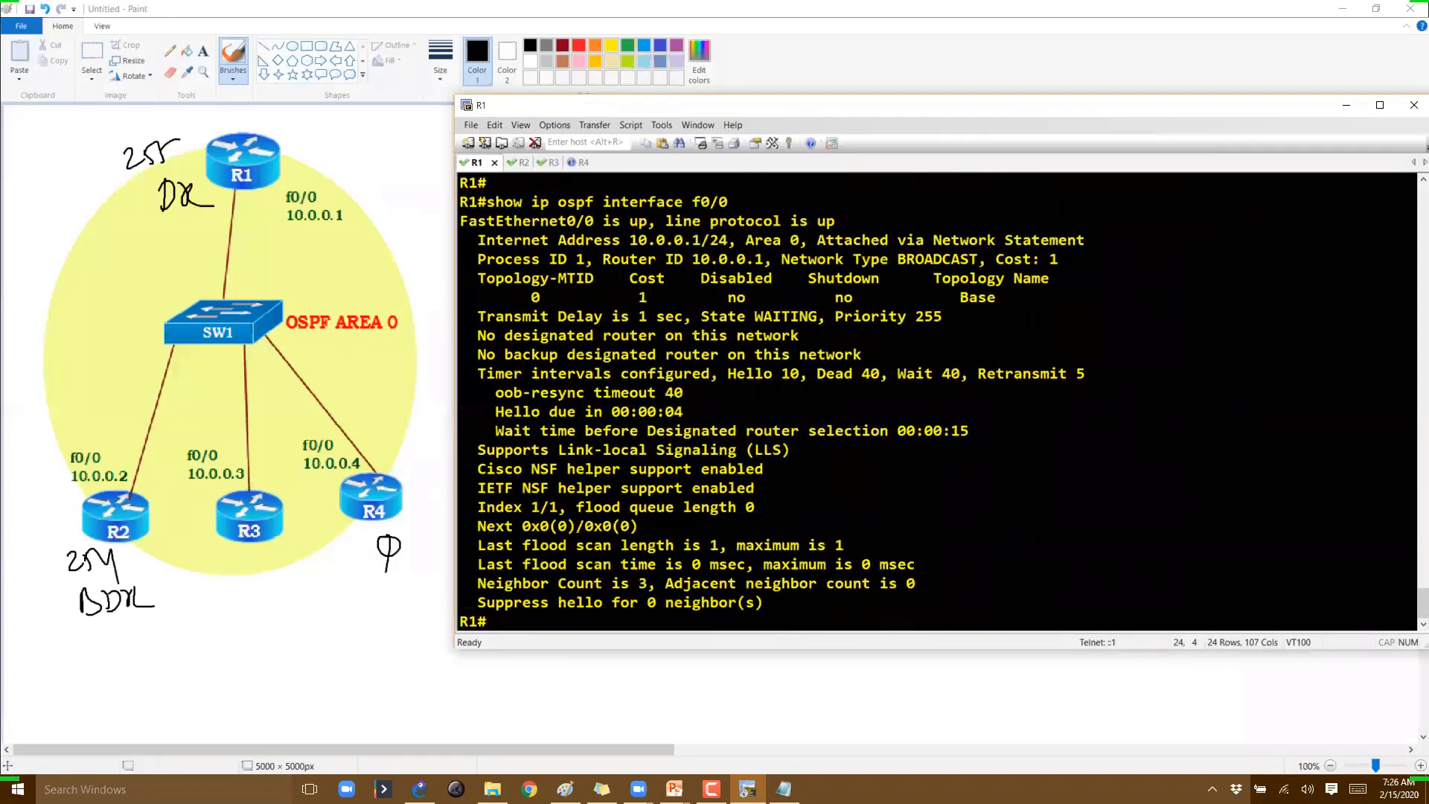
{"action": "key", "text": "Return"}
{"action": "key", "text": "Return"}
{"action": "key", "text": "Return"}
{"action": "key", "text": "Up"}
{"action": "key", "text": "Return"}
- On R4's console, run show ip ospf interface f0/0 and highlight the state and priority in the output
{"action": "left_click", "coordinate": [581, 163]}
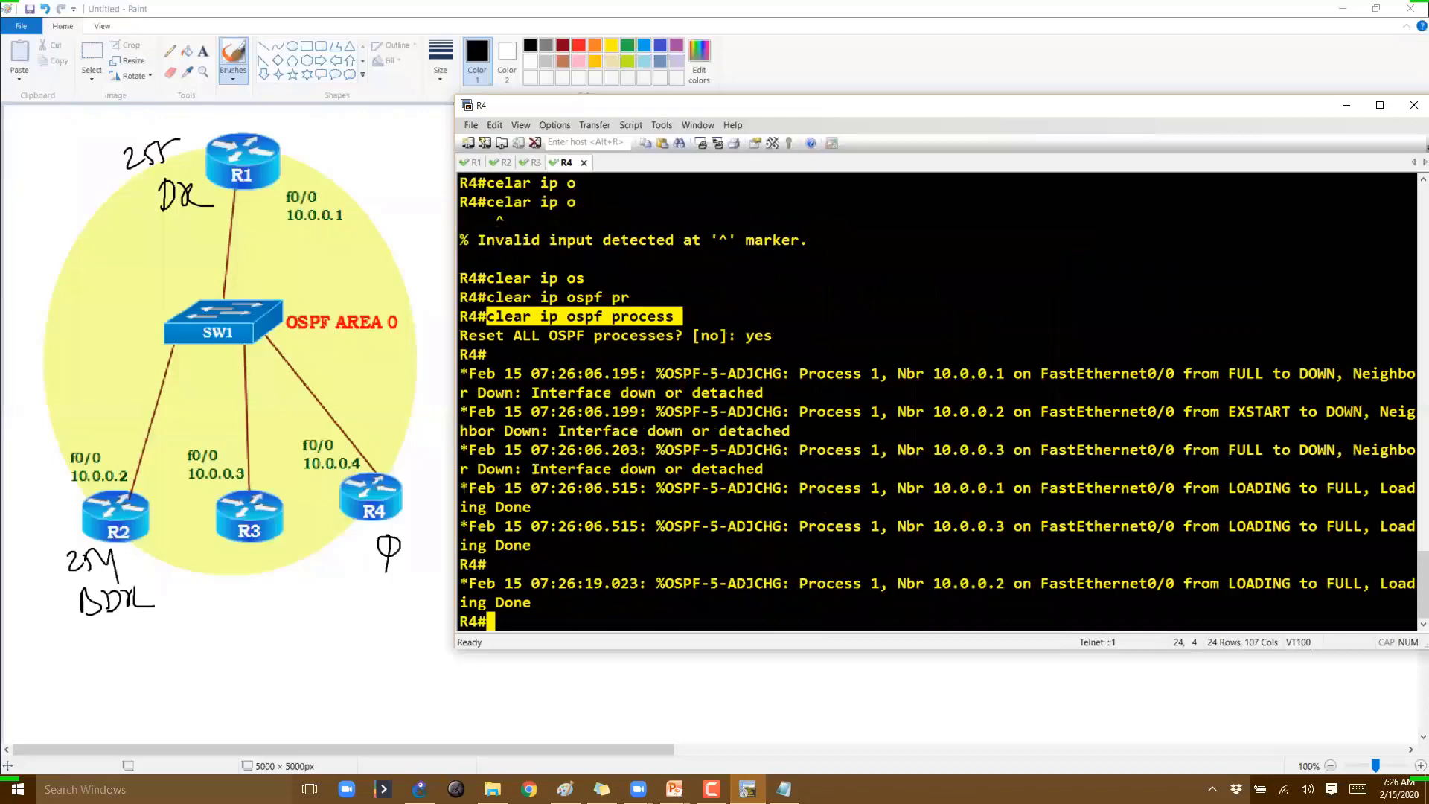
{"action": "key", "text": "Return"}
{"action": "key", "text": "Return"}
{"action": "type", "text": "show ip os"}
{"action": "key", "text": "Tab"}
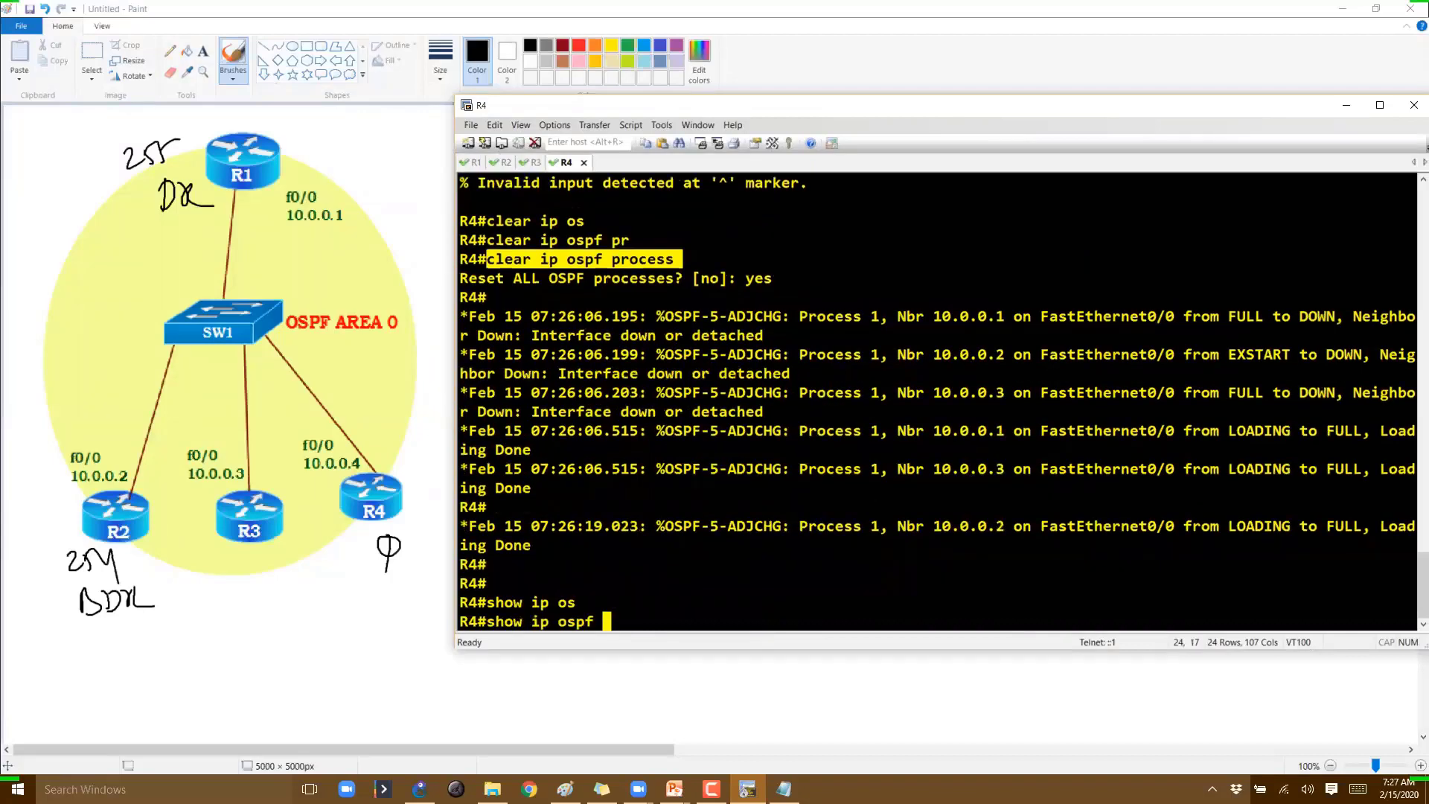
{"action": "type", "text": "int"}
{"action": "key", "text": "Tab"}
{"action": "type", "text": "f0/0"}
{"action": "key", "text": "Return"}
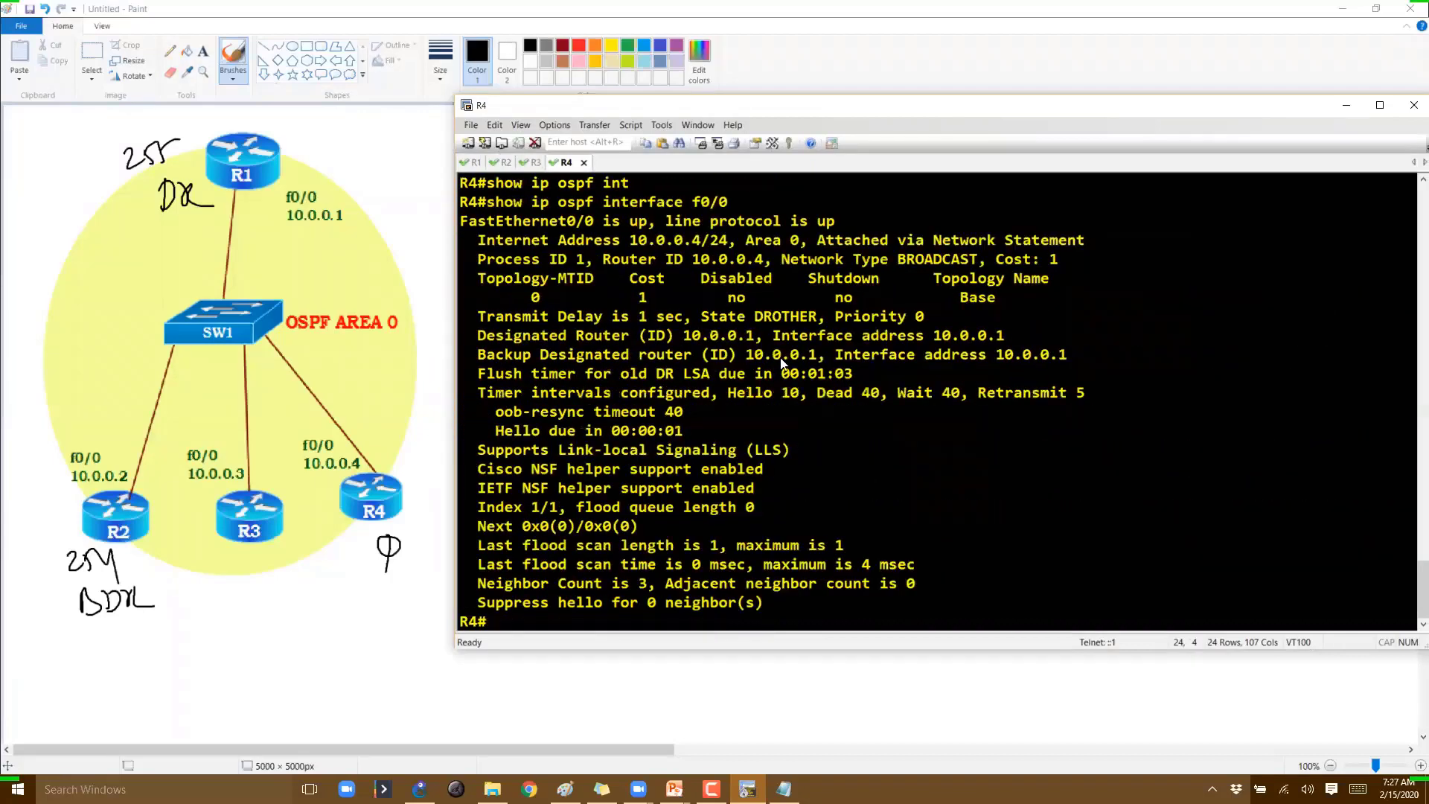
{"action": "left_click_drag", "start_coordinate": [702, 321], "coordinate": [761, 321]}
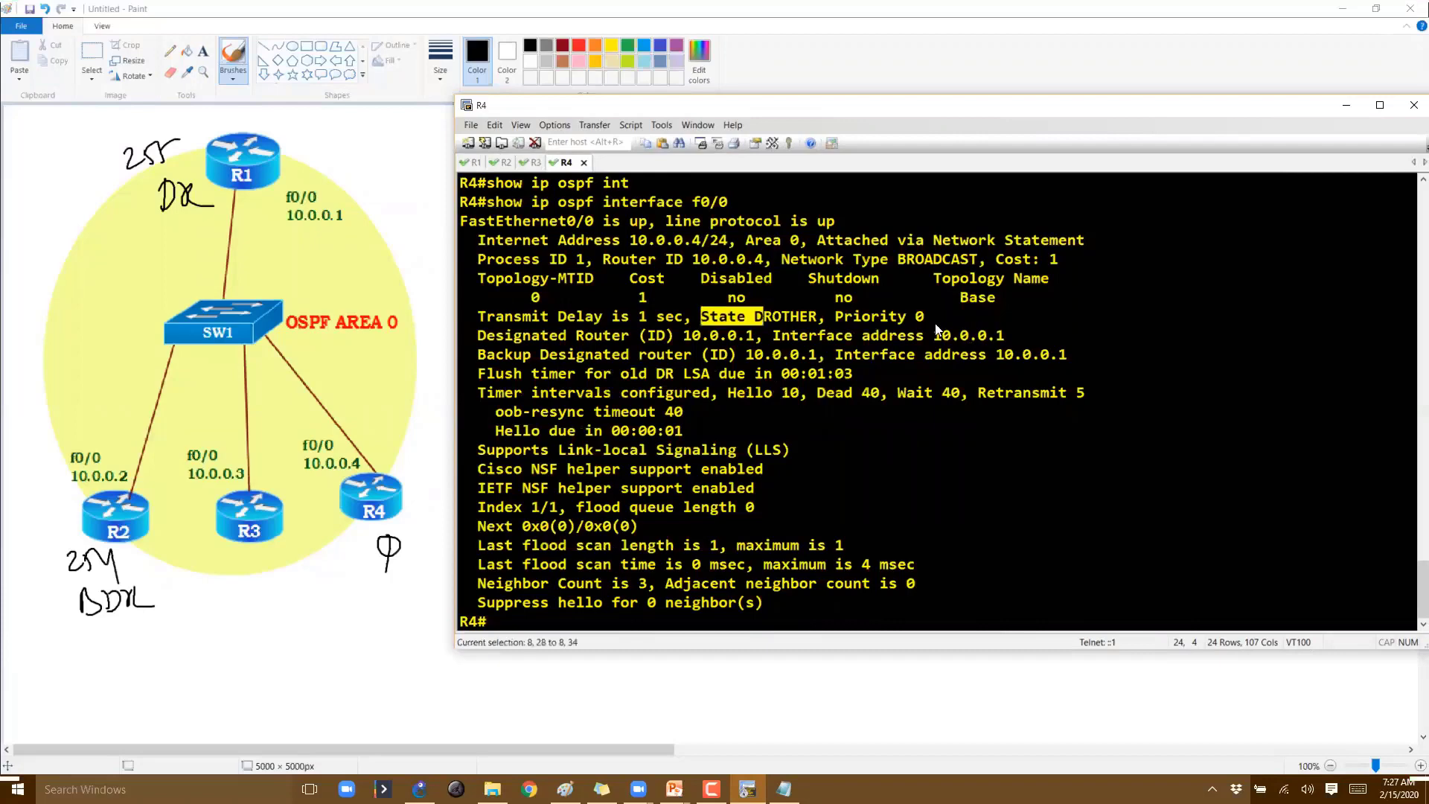
{"action": "left_click_drag", "start_coordinate": [935, 323], "coordinate": [935, 323]}
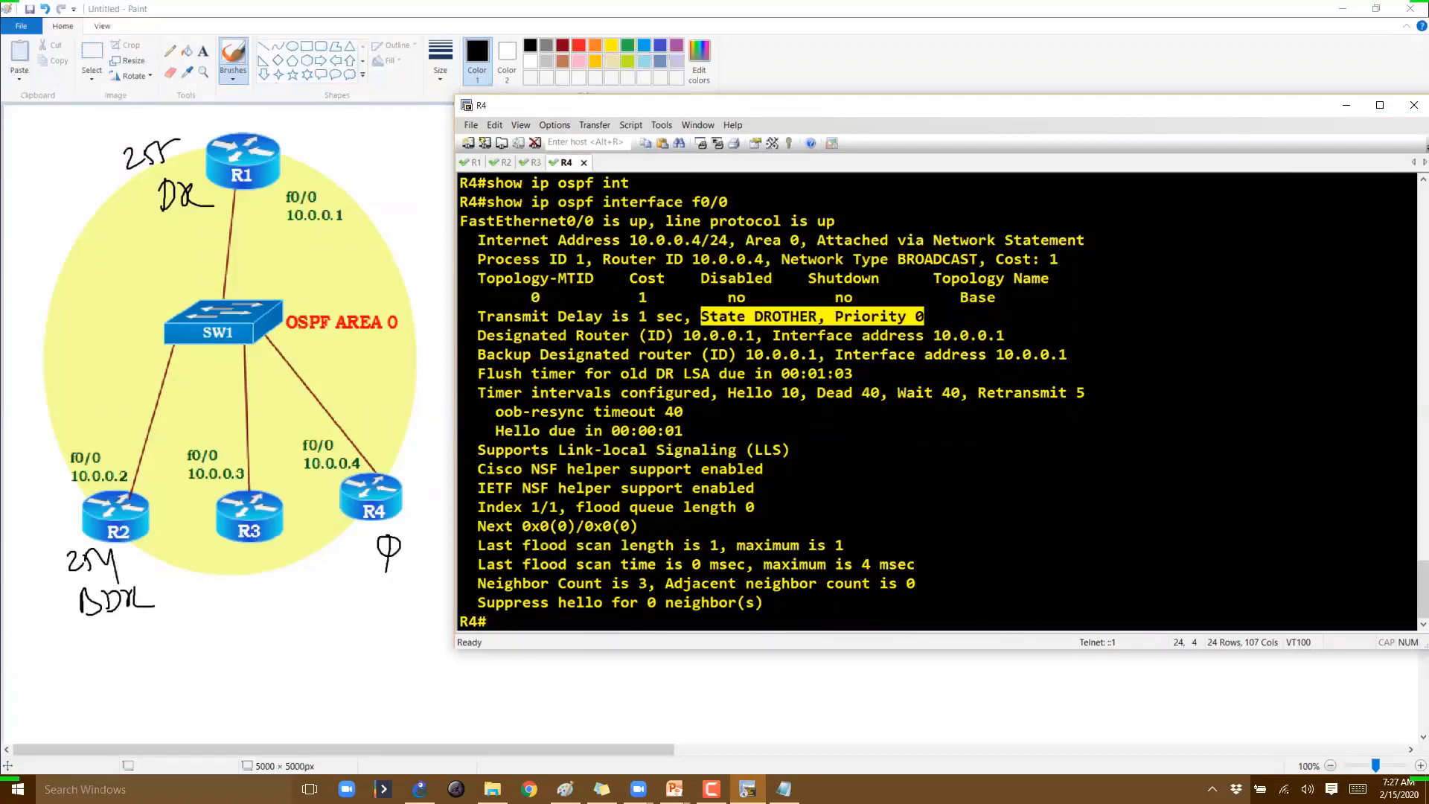
- List R4's OSPF neighbors with show ip ospf neighbor
{"action": "type", "text": "show ip os"}
{"action": "key", "text": "Tab"}
{"action": "type", "text": "nei"}
{"action": "key", "text": "Tab"}
{"action": "key", "text": "Return"}
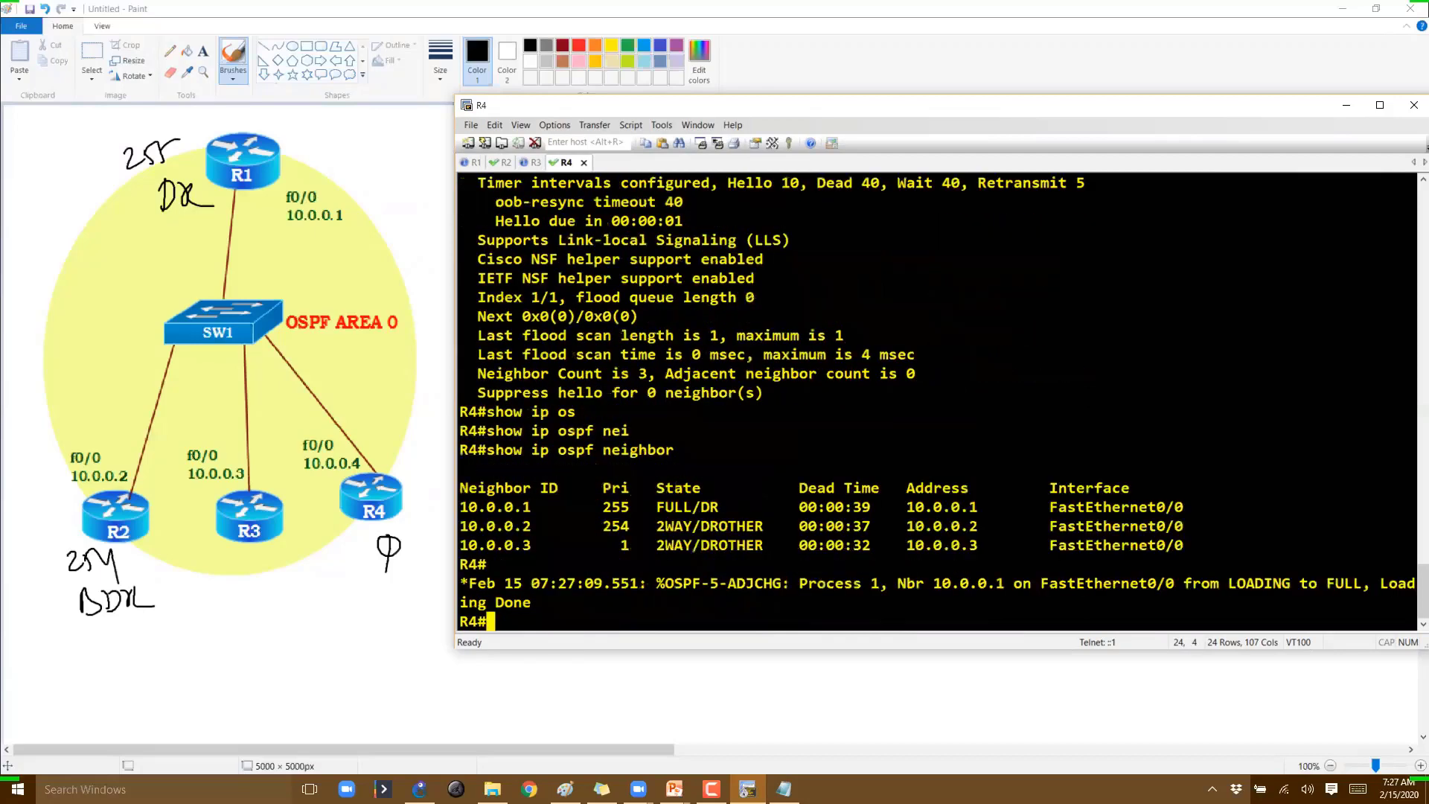
- Rerun show ip ospf neighbor on R4 from a fresh prompt to recheck the neighbor roles
{"action": "key", "text": "Return"}
{"action": "key", "text": "Return"}
{"action": "key", "text": "Return"}
{"action": "key", "text": "Up"}
{"action": "key", "text": "Return"}
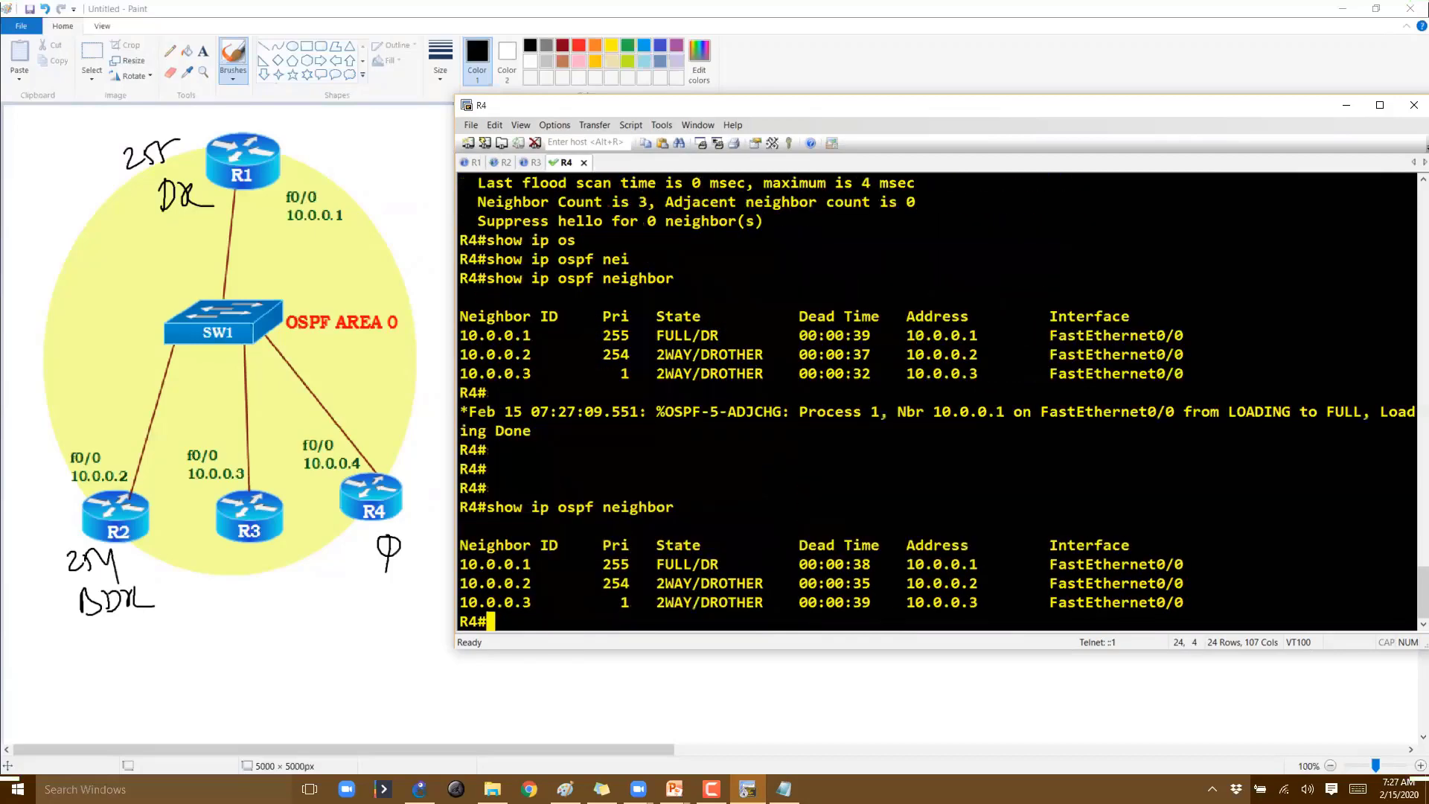
- With the blue screen pen, circle R4 on the topology, label it R4, and mark the FULL/DR entry and router R1
{"action": "key", "text": "F12"}
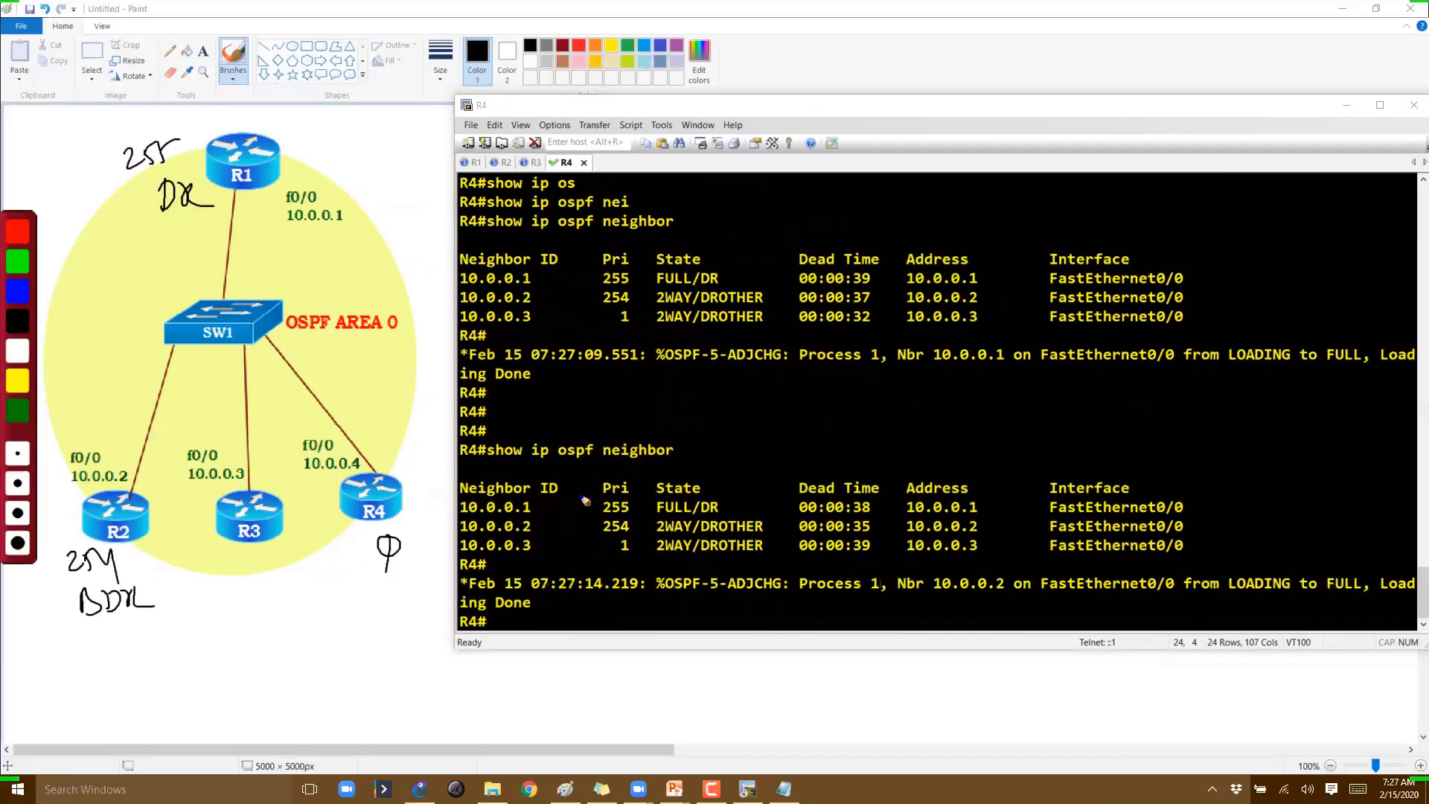
{"action": "left_click_drag", "start_coordinate": [376, 465], "coordinate": [376, 425]}
{"action": "left_click_drag", "start_coordinate": [387, 425], "coordinate": [404, 458]}
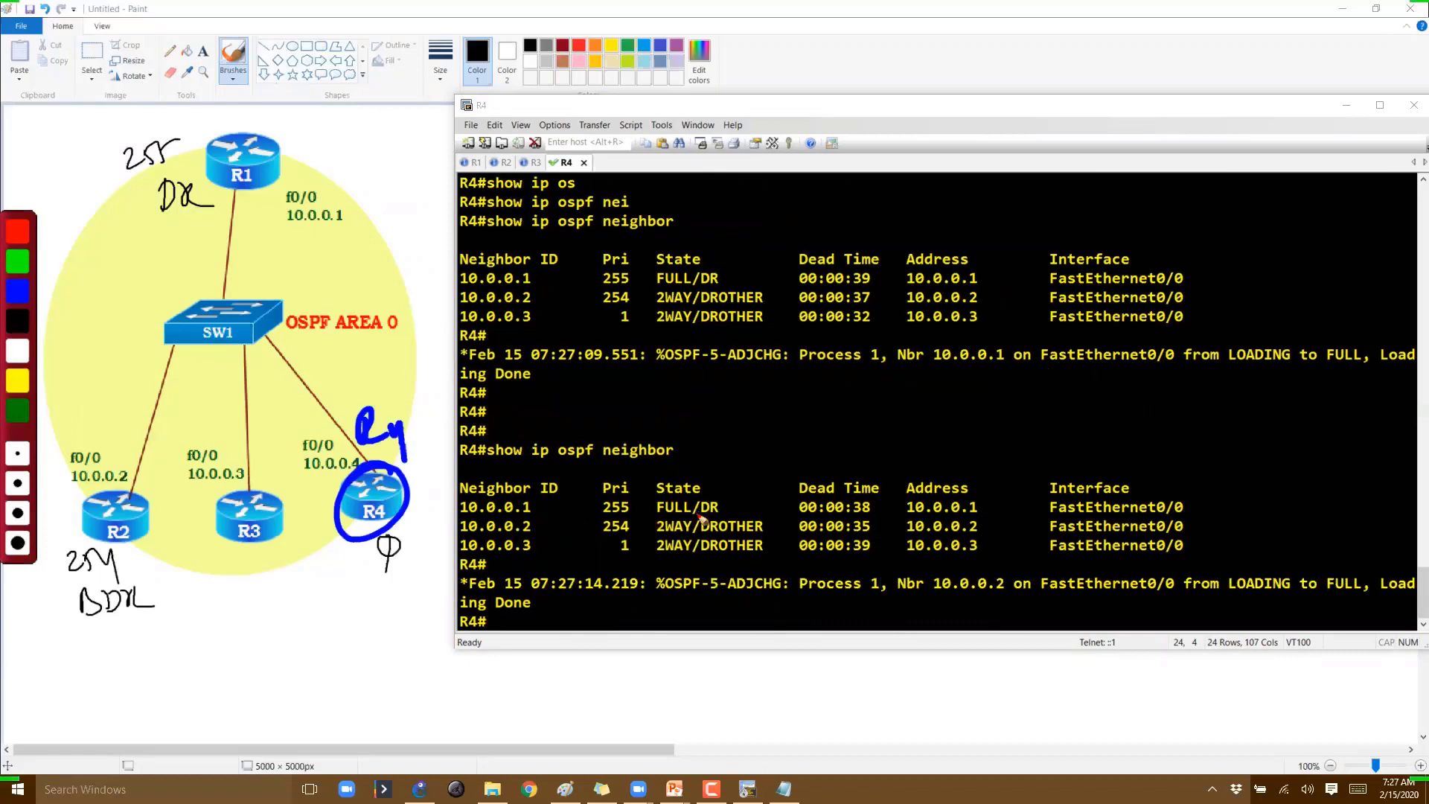
{"action": "left_click_drag", "start_coordinate": [670, 520], "coordinate": [674, 523]}
{"action": "mouse_move", "coordinate": [277, 125]}
{"action": "left_mouse_down"}
{"action": "mouse_move", "coordinate": [282, 156]}
{"action": "mouse_move", "coordinate": [340, 153]}
{"action": "left_mouse_up"}
{"action": "left_click_drag", "start_coordinate": [694, 522], "coordinate": [698, 525]}
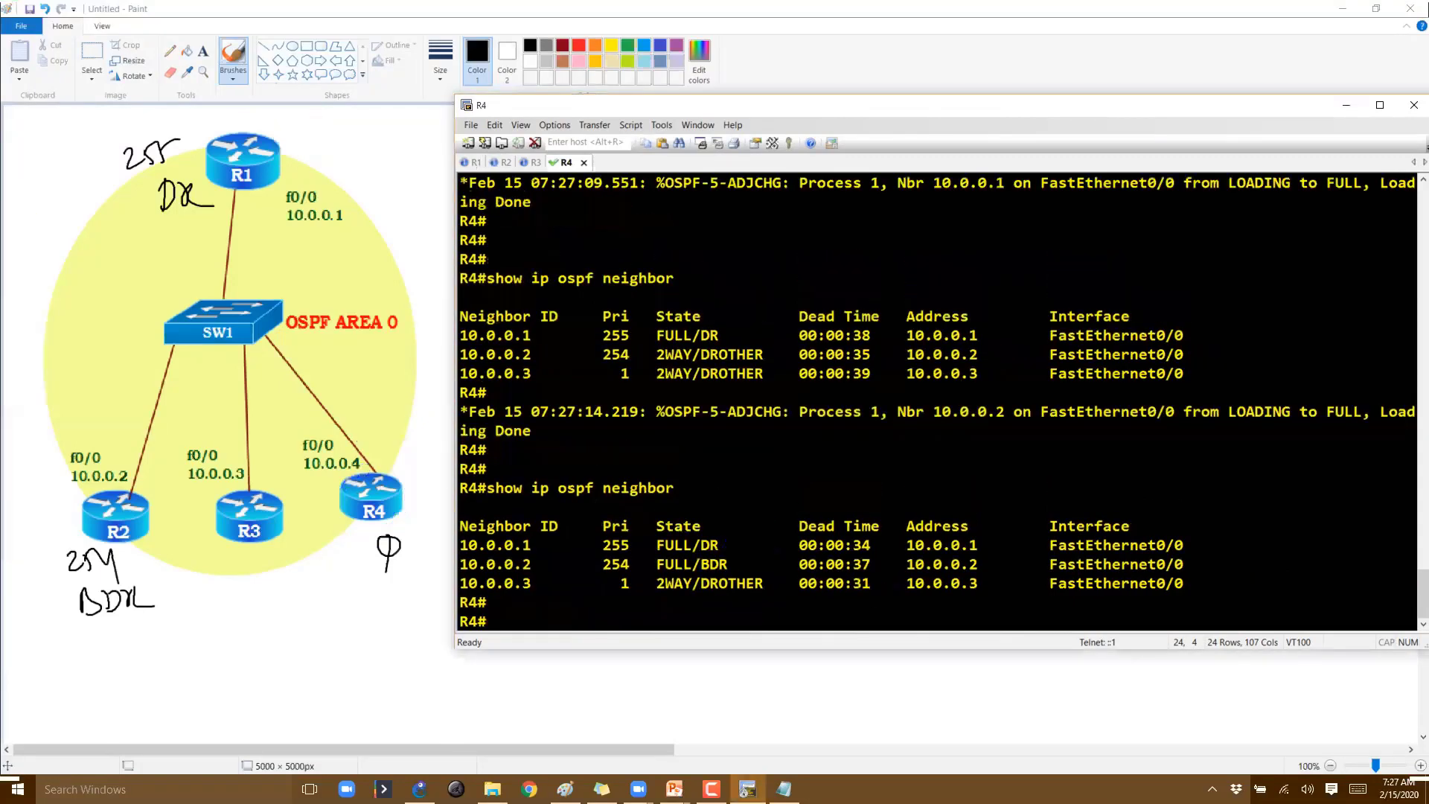
- Circle the DR state of neighbor 10.0.0.1 in blue with a trailing line, and write DR in red beside R1
{"action": "key", "text": "Return"}
{"action": "key", "text": "Return"}
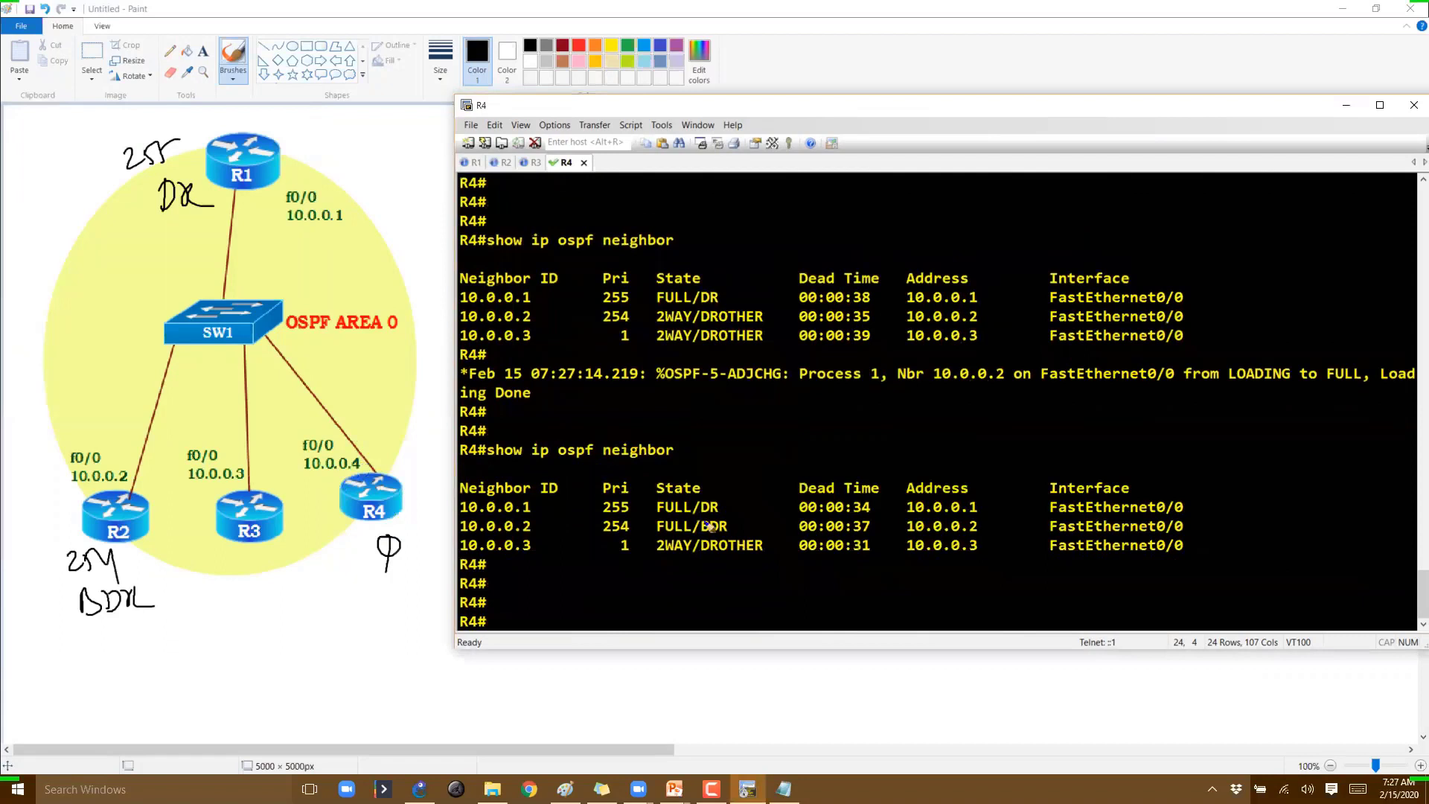
{"action": "key", "text": "ctrl+2"}
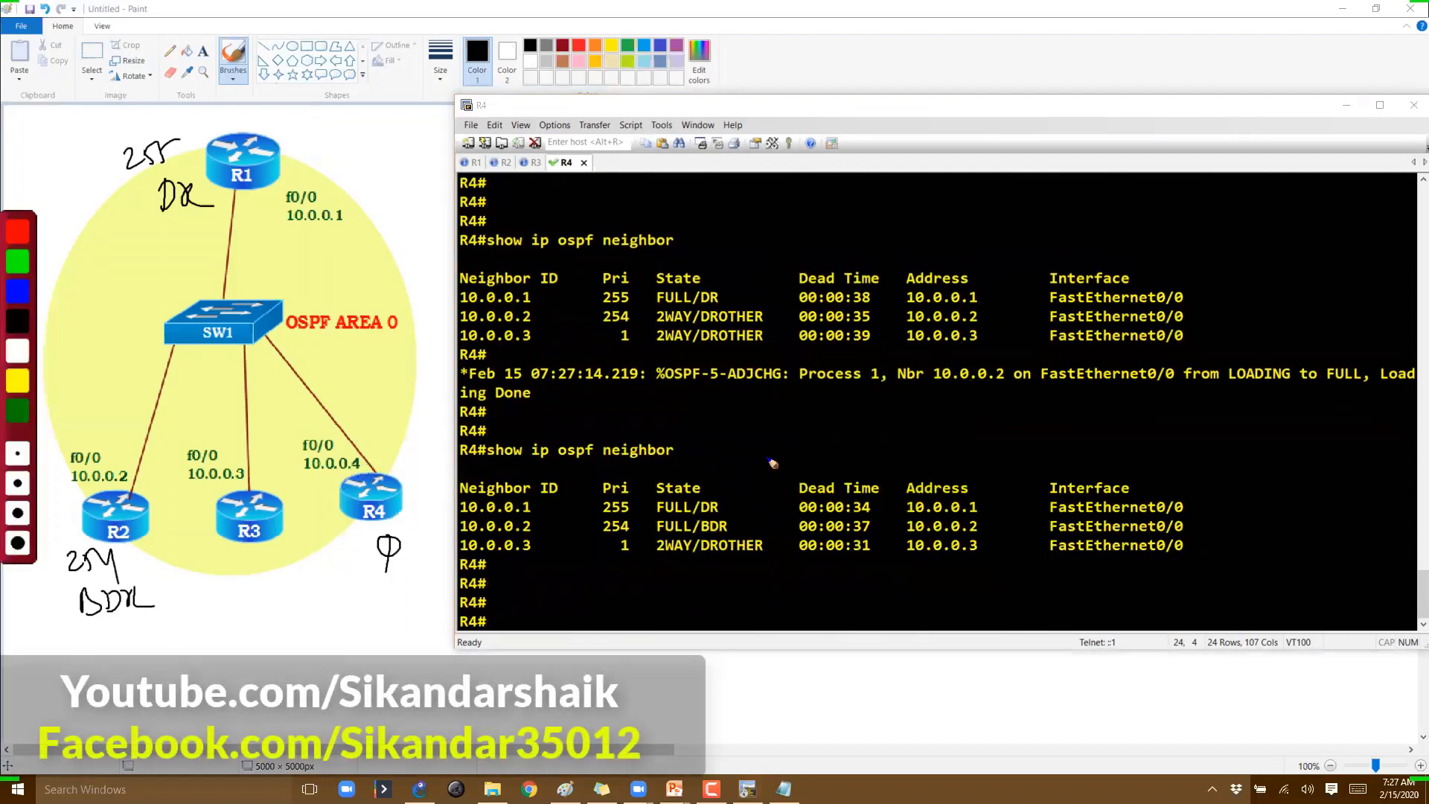
{"action": "left_click_drag", "start_coordinate": [726, 488], "coordinate": [759, 448]}
{"action": "left_click", "coordinate": [18, 231]}
{"action": "left_click_drag", "start_coordinate": [289, 141], "coordinate": [288, 165]}
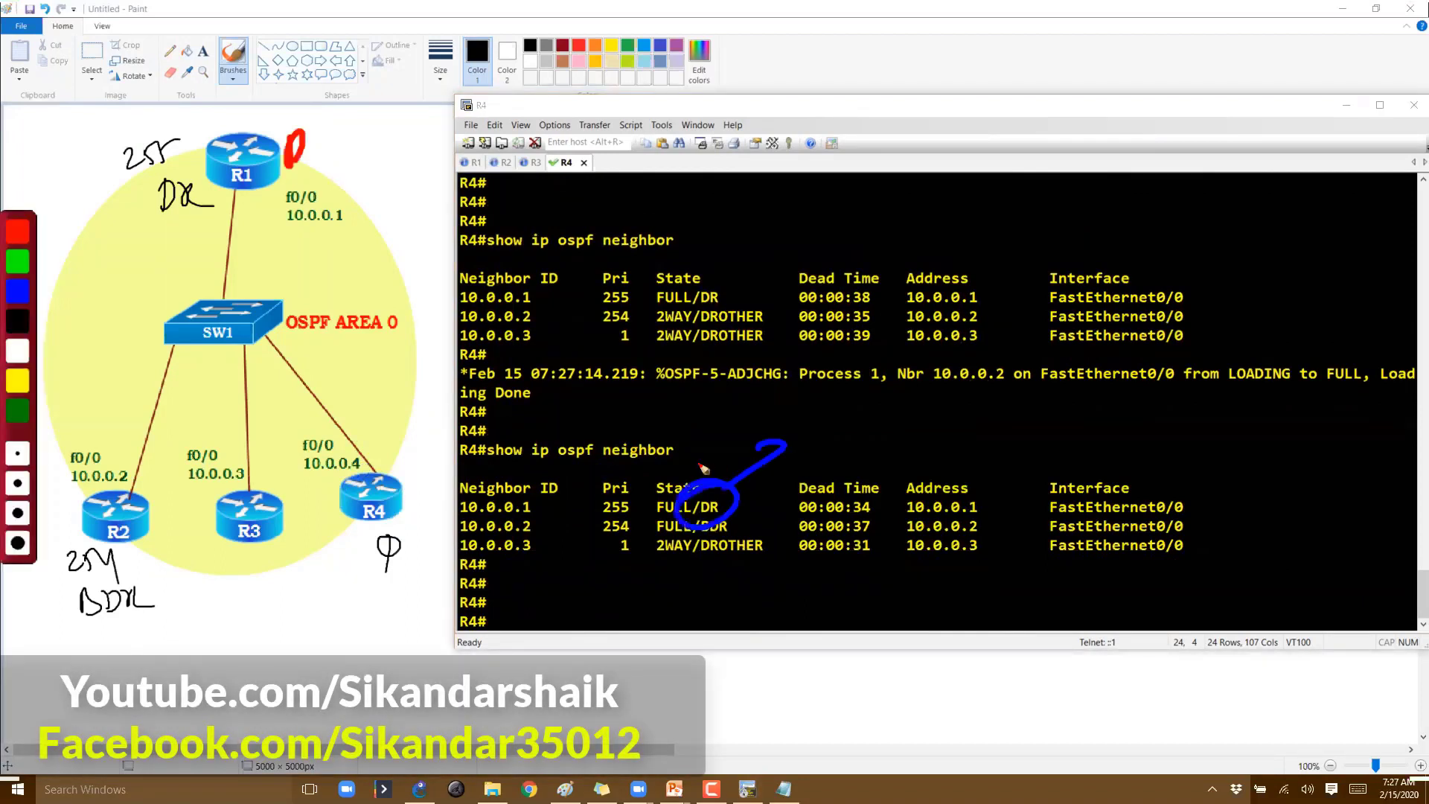
- Circle the BDR state of neighbor 10.0.0.2 in red, write BDR above R2 and circle it, and clear all pen markings
{"action": "left_click_drag", "start_coordinate": [734, 509], "coordinate": [723, 505]}
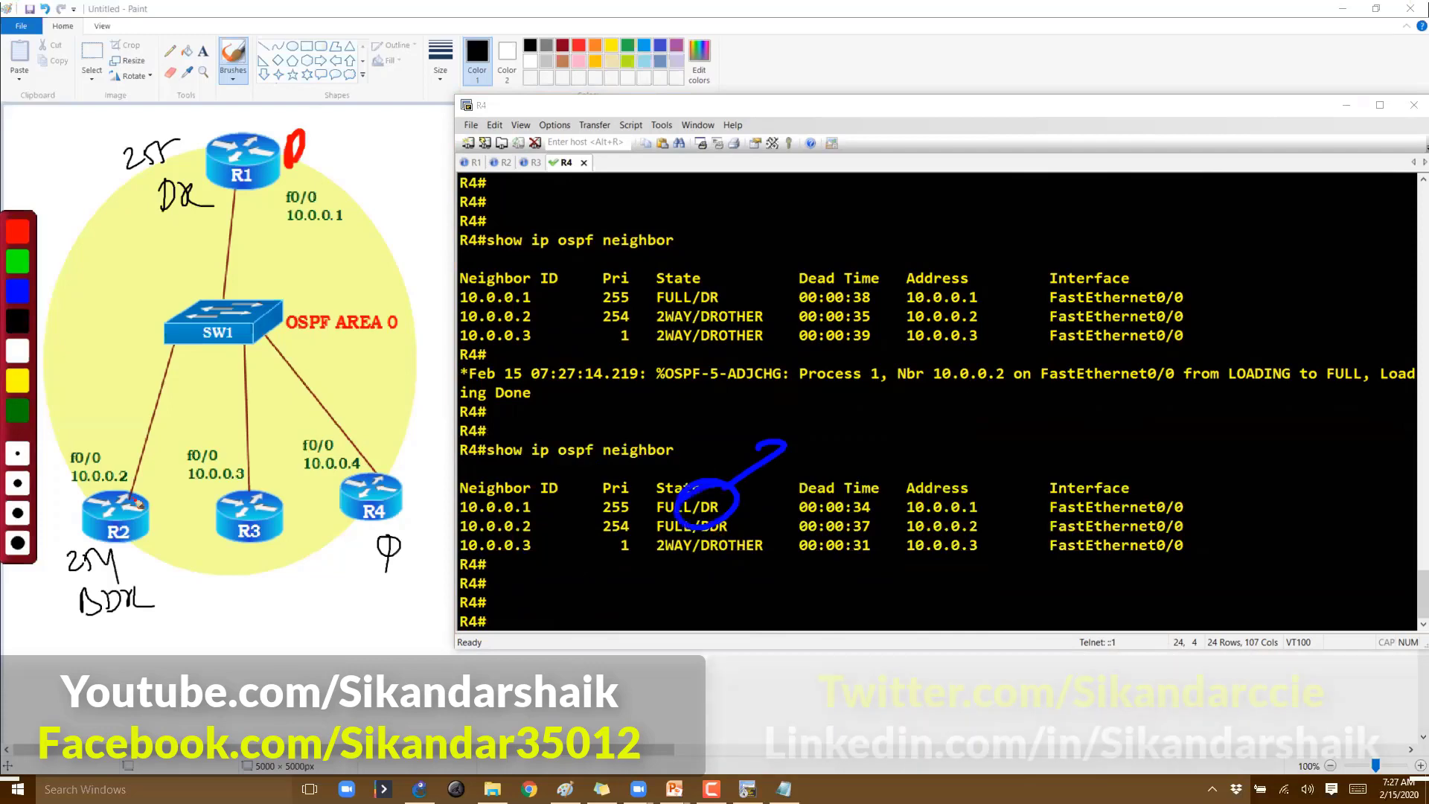
{"action": "left_click_drag", "start_coordinate": [111, 437], "coordinate": [178, 451]}
{"action": "left_click_drag", "start_coordinate": [141, 495], "coordinate": [118, 581]}
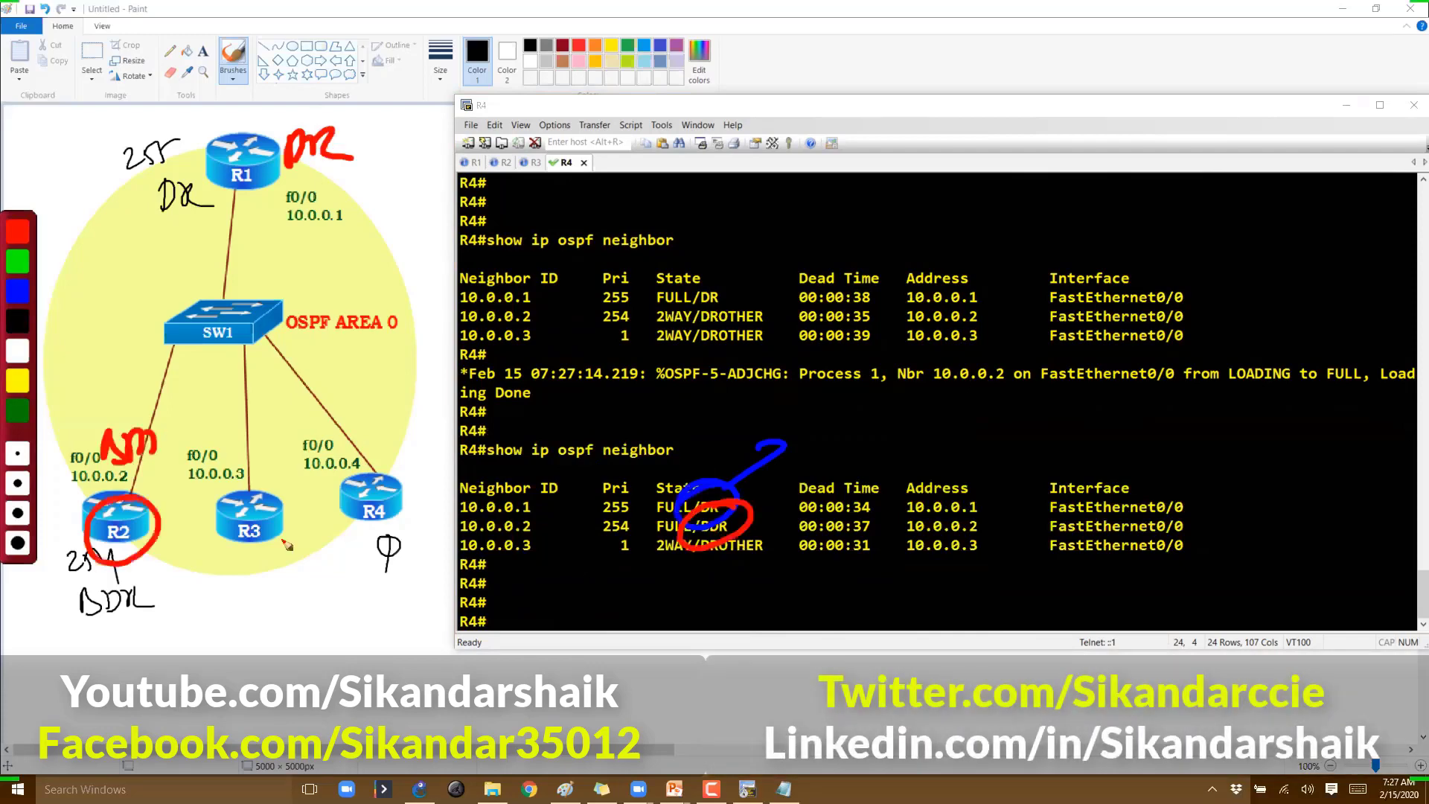
{"action": "key", "text": "Escape"}
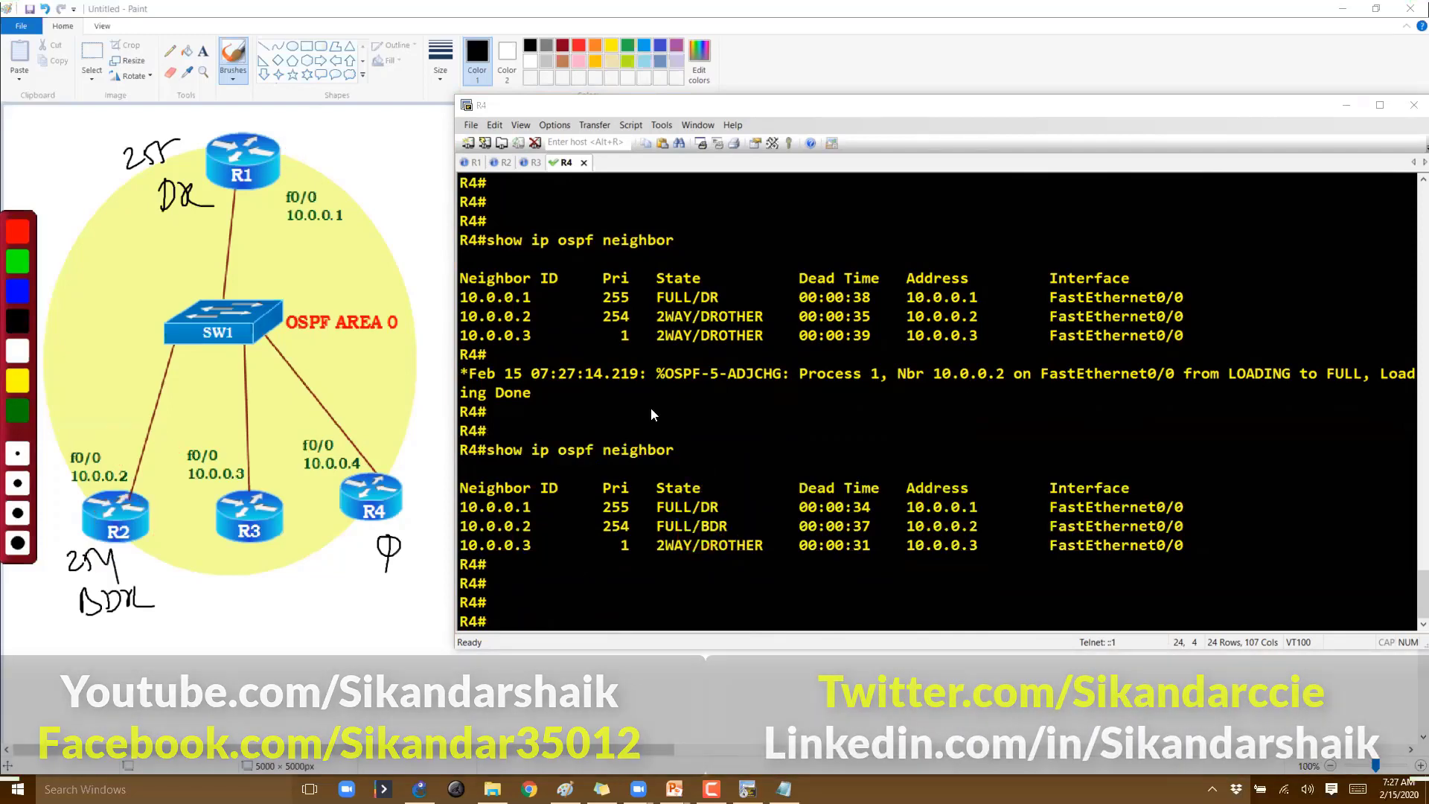